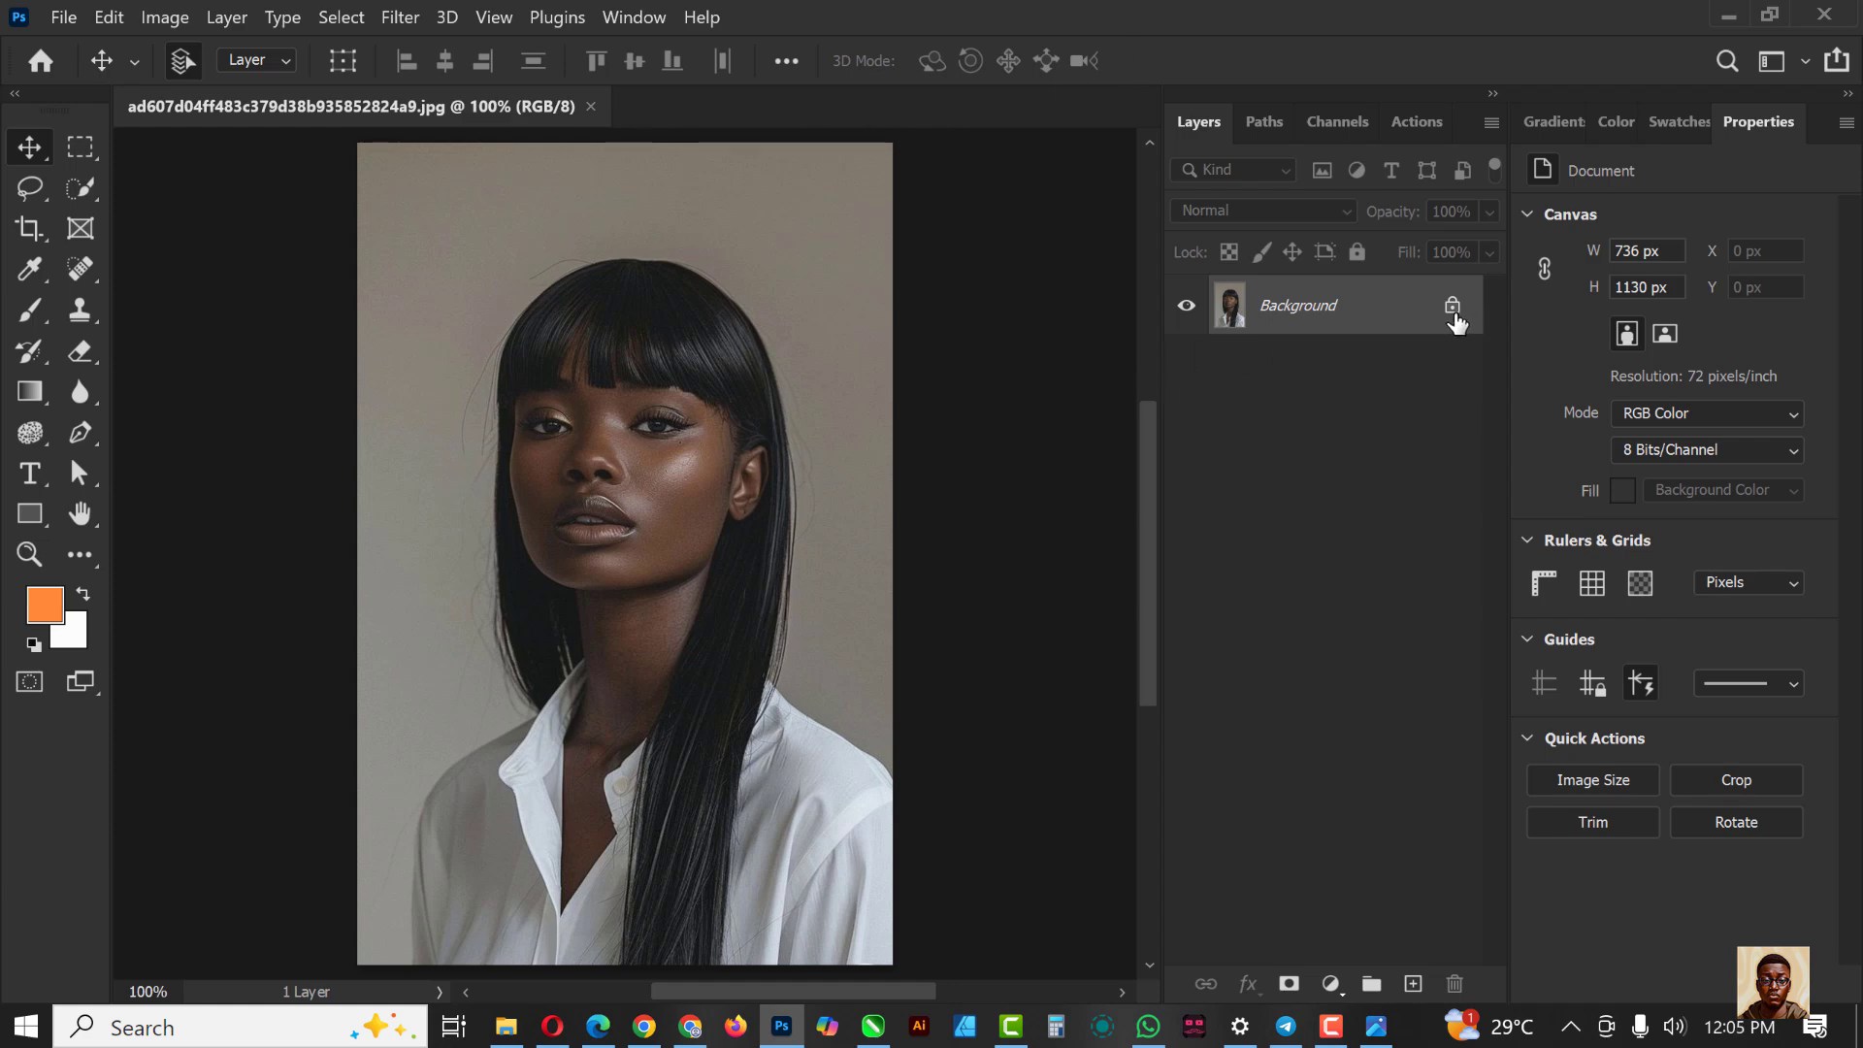
# Step: Unlock the portrait's Background layer and create a selection around the woman with Select Subject
pyautogui.click(1452, 308)
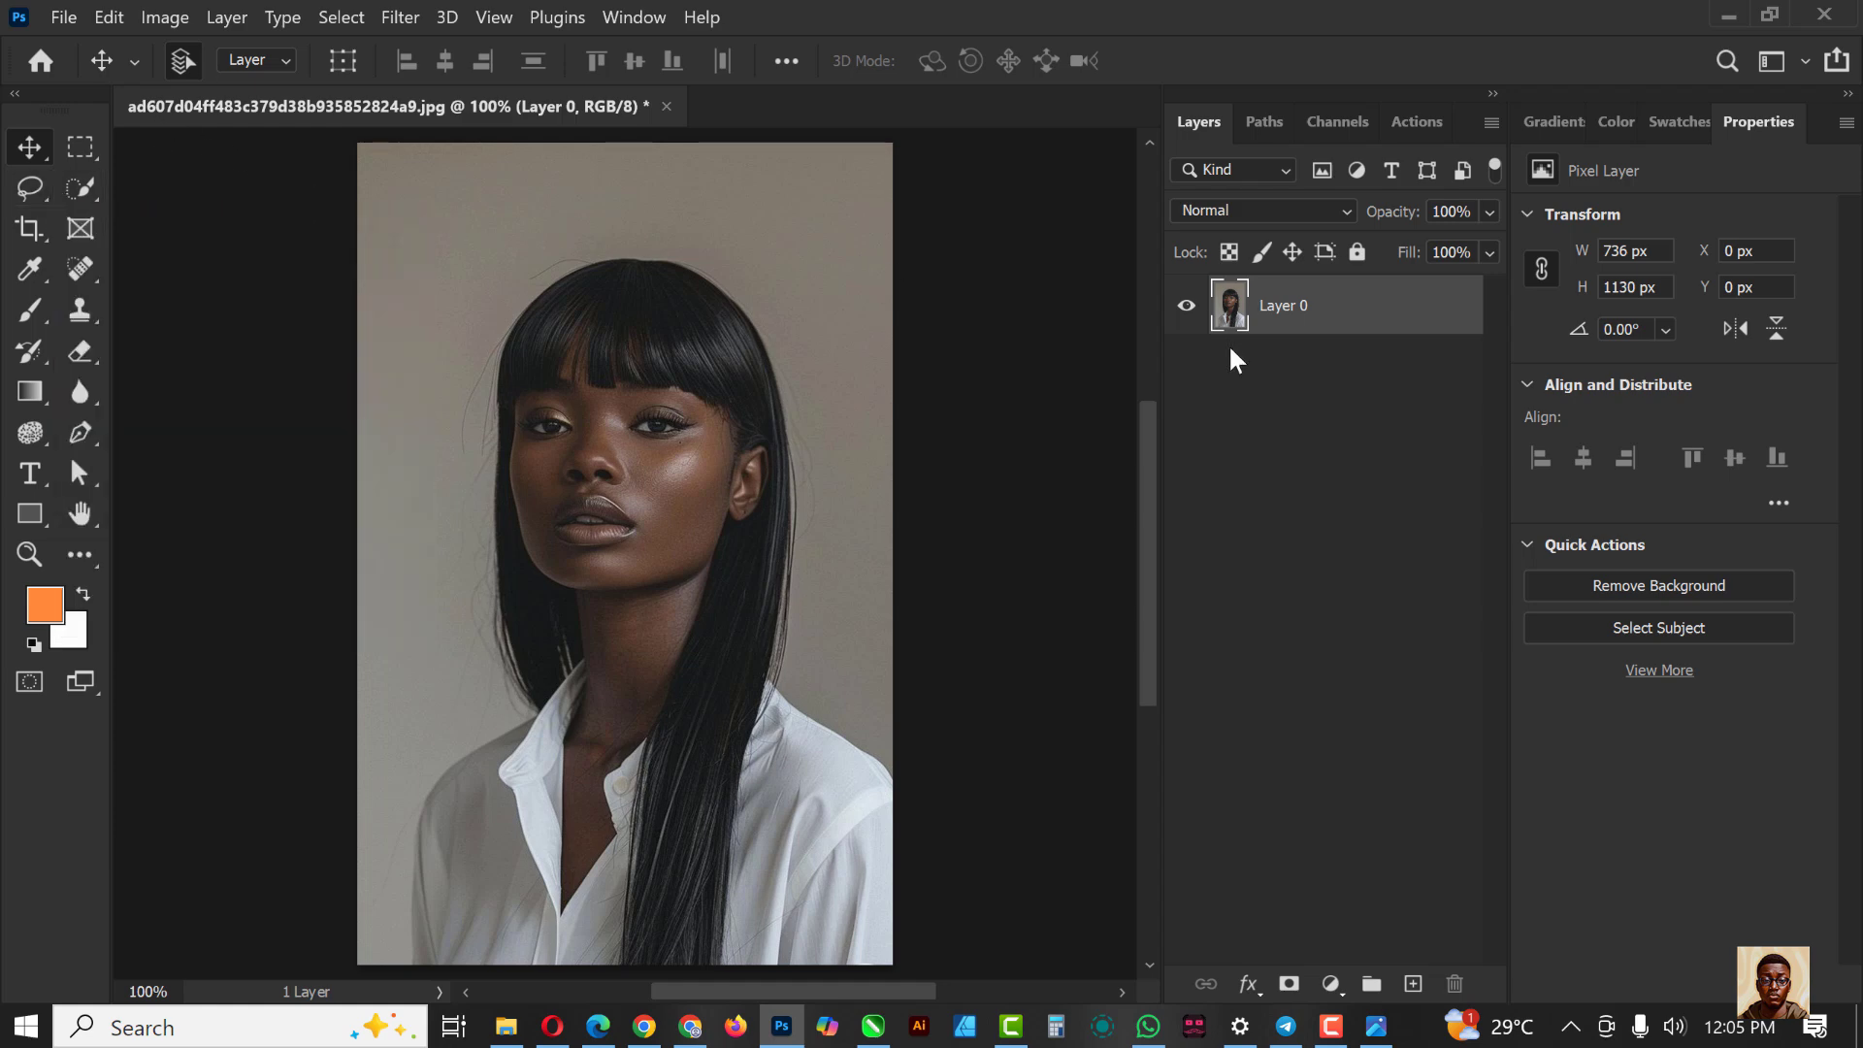
pyautogui.click(1688, 633)
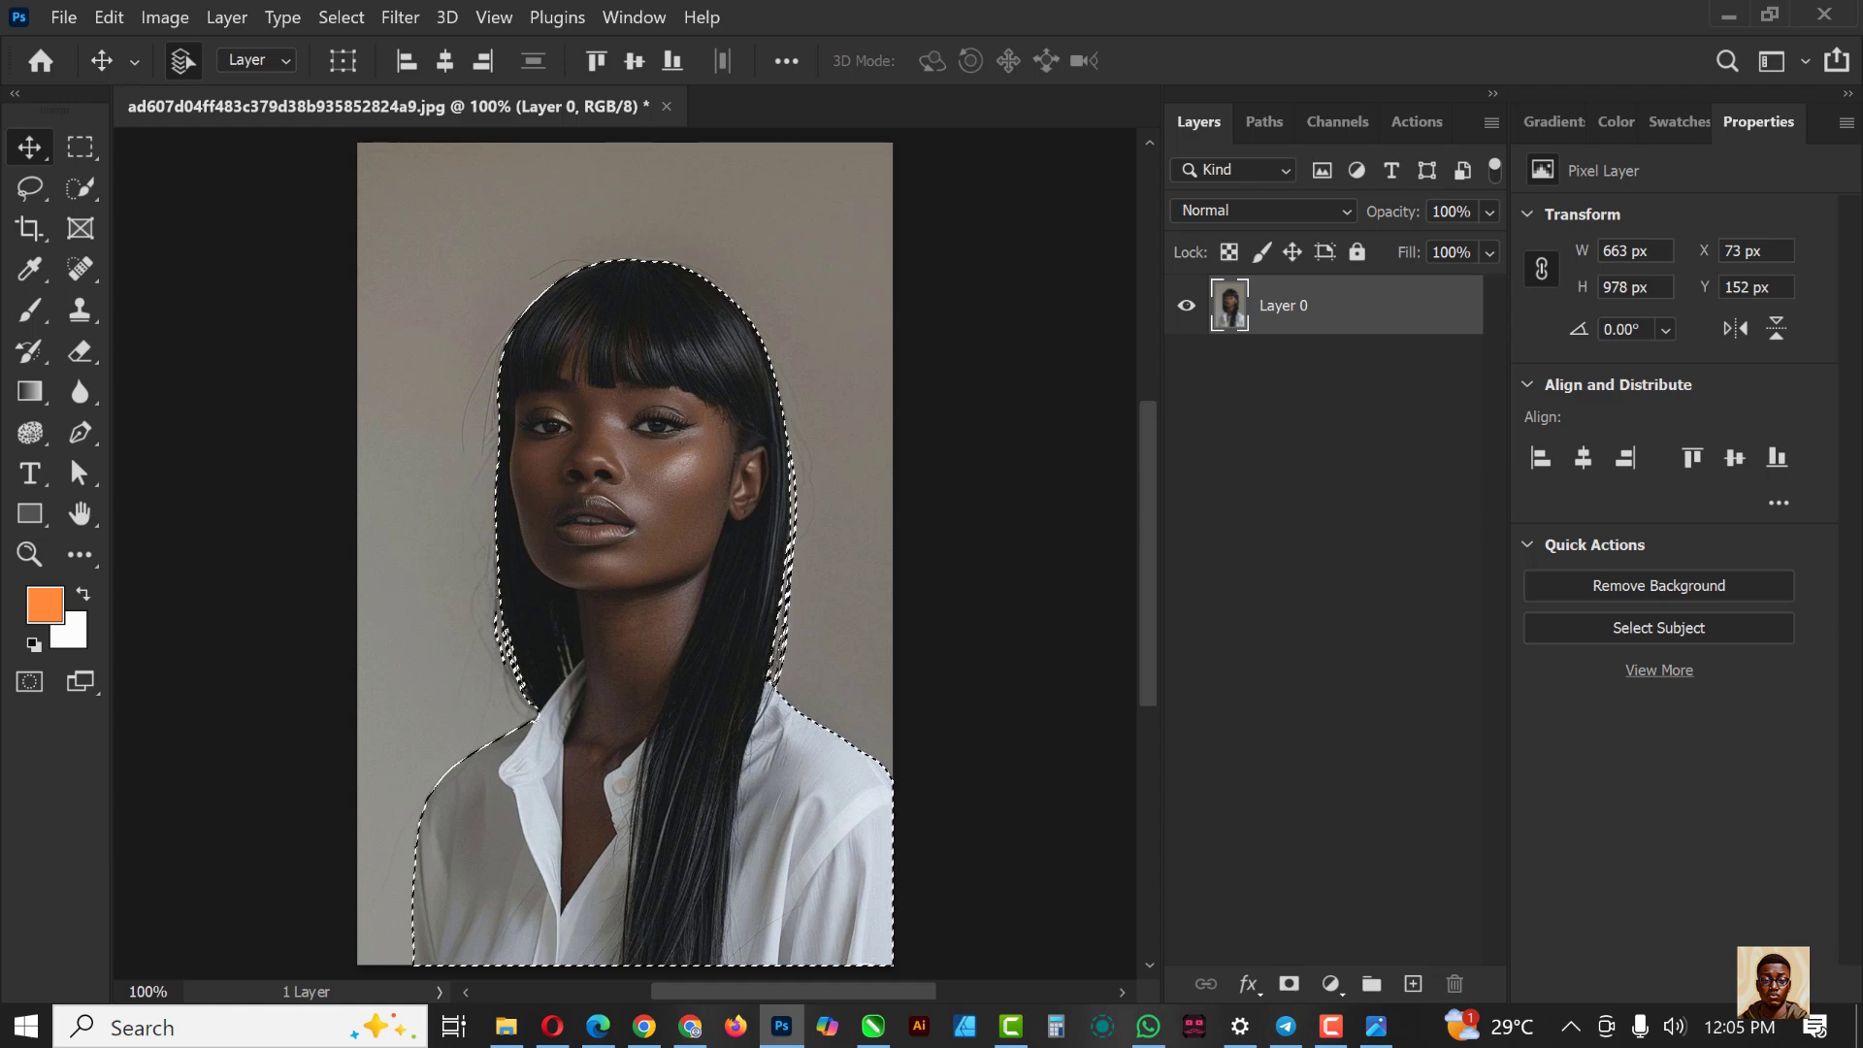
# Step: Open the selection in Select and Mask and set the red Overlay view's opacity to 100%
pyautogui.click(29, 194)
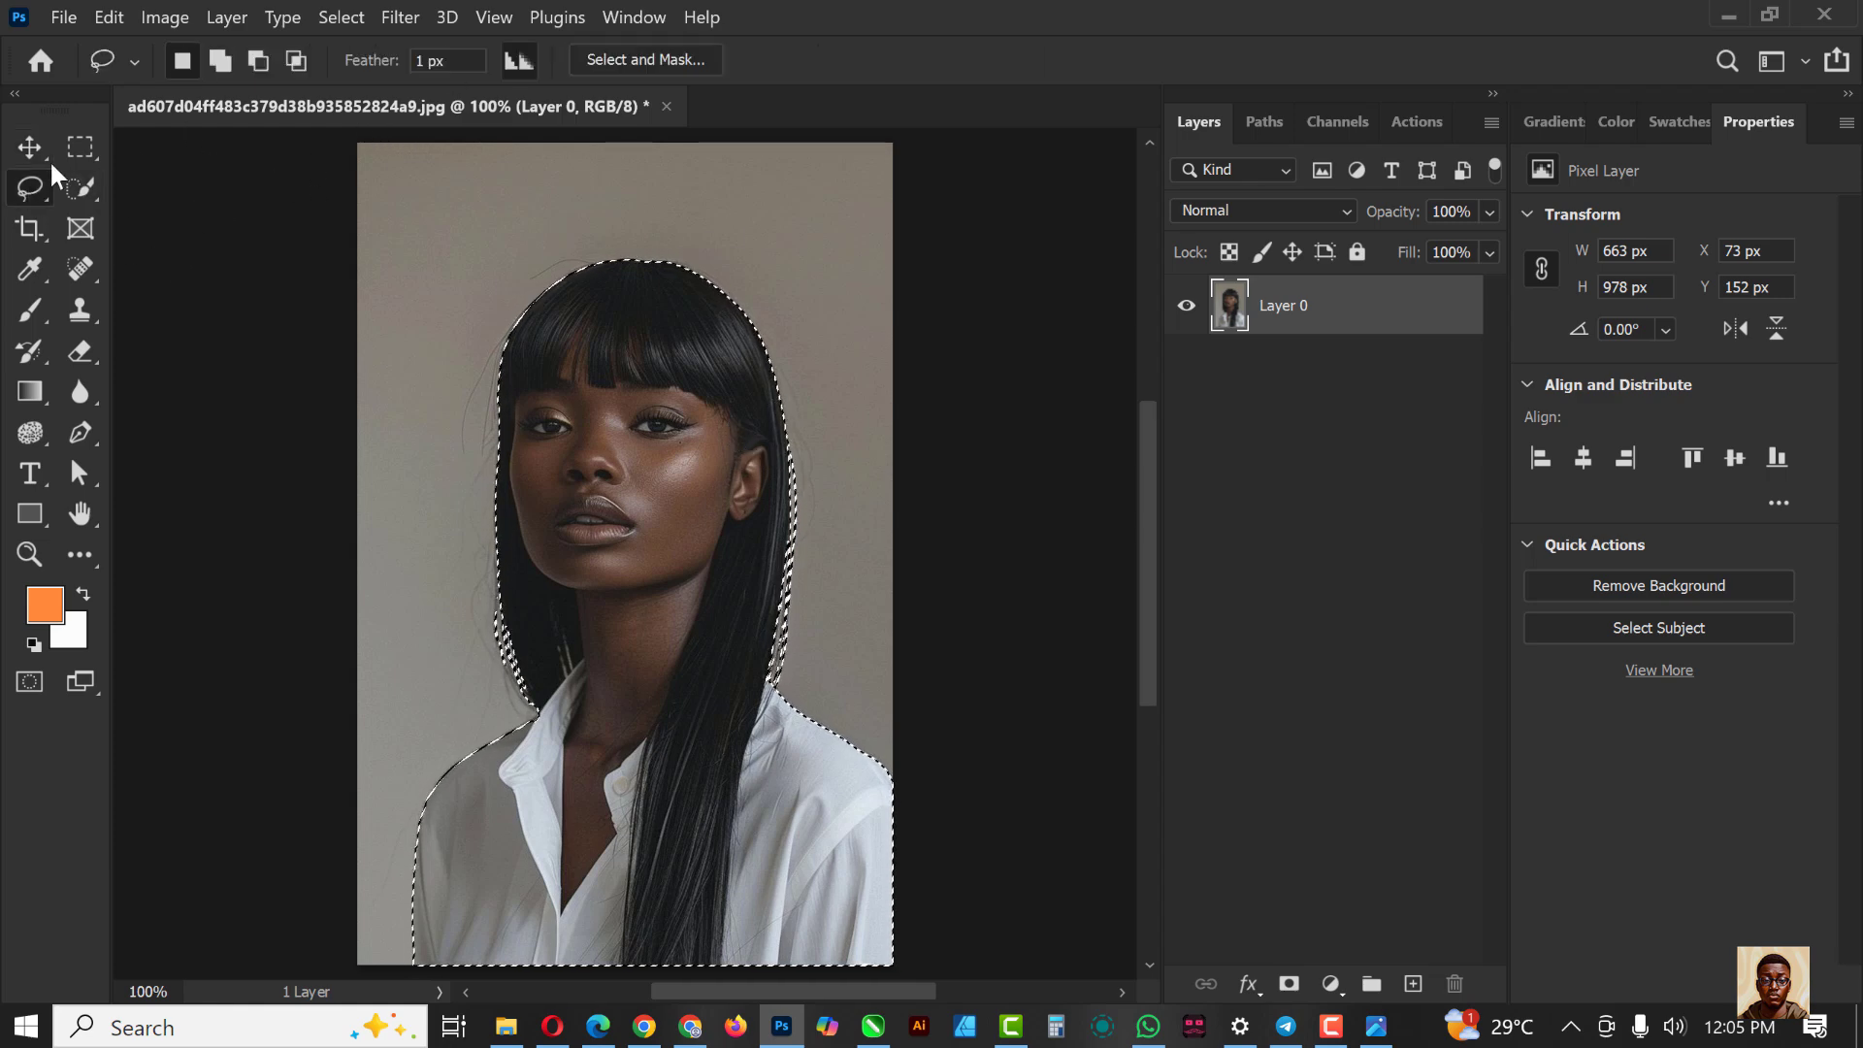
pyautogui.click(645, 60)
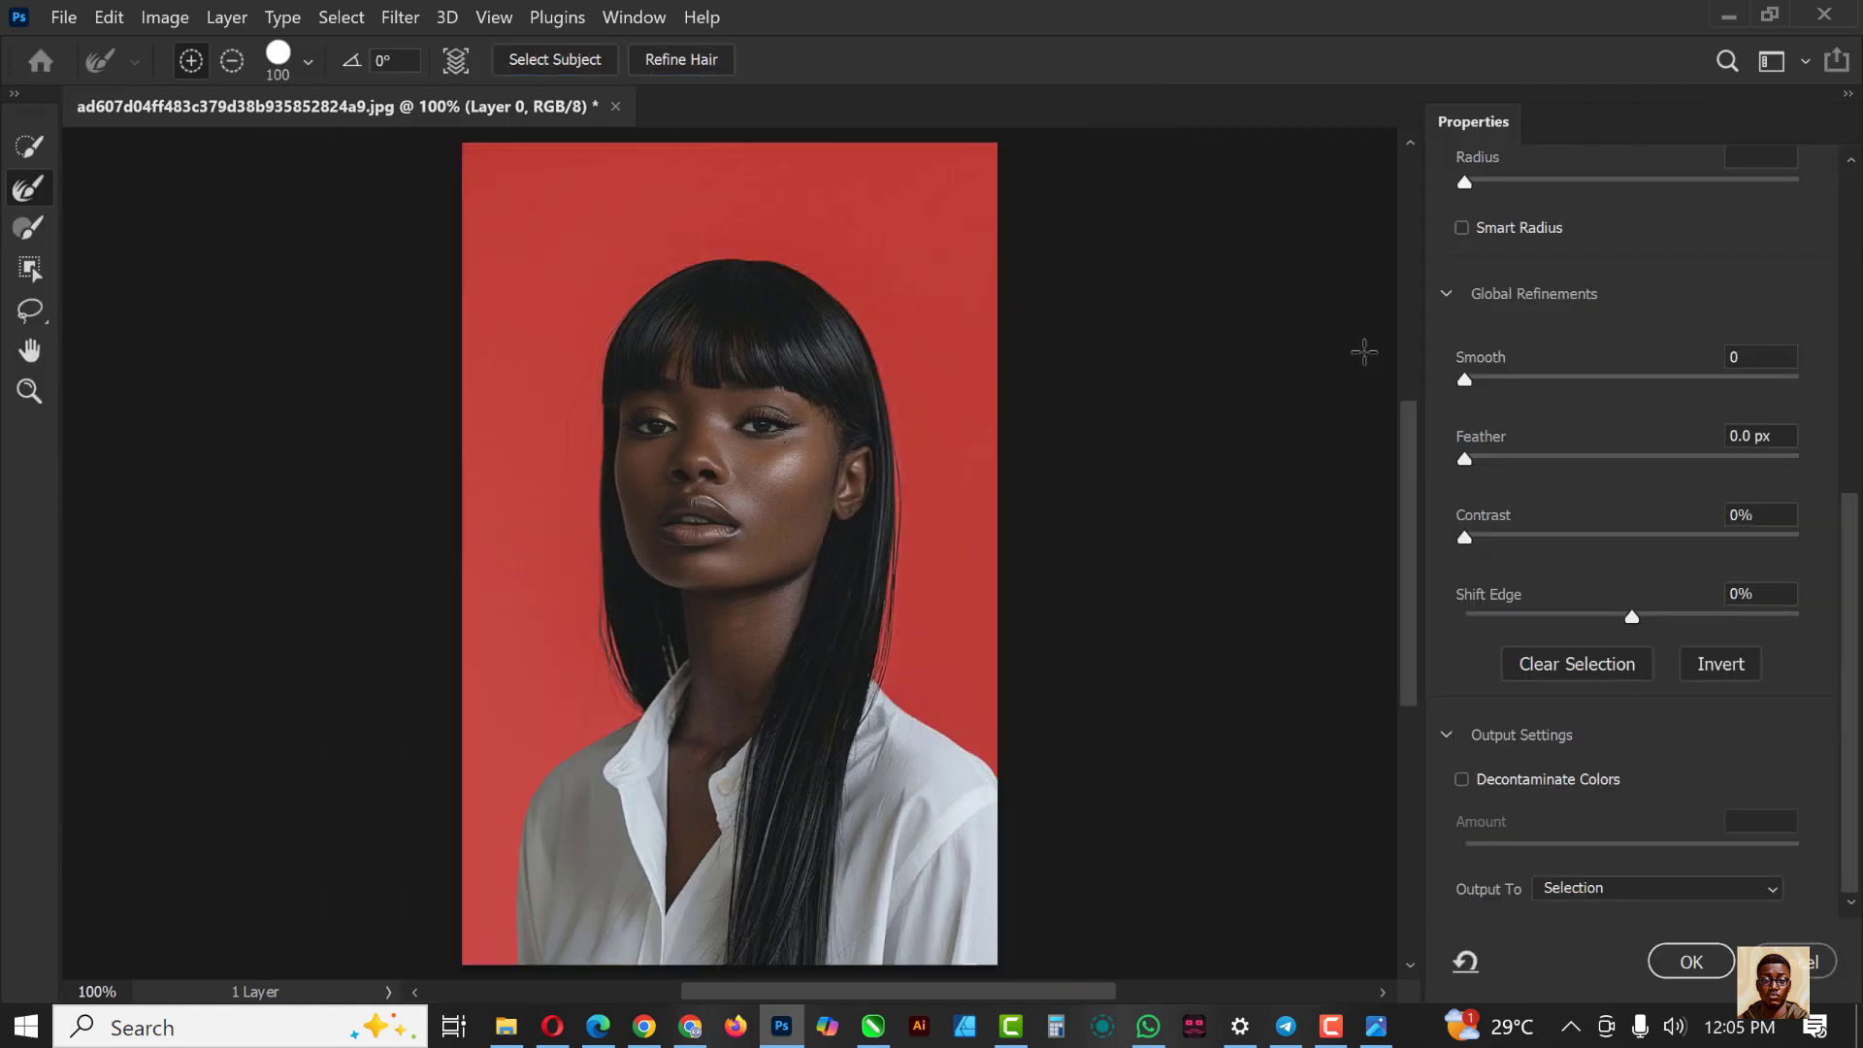
pyautogui.scroll(5, 1747, 267)
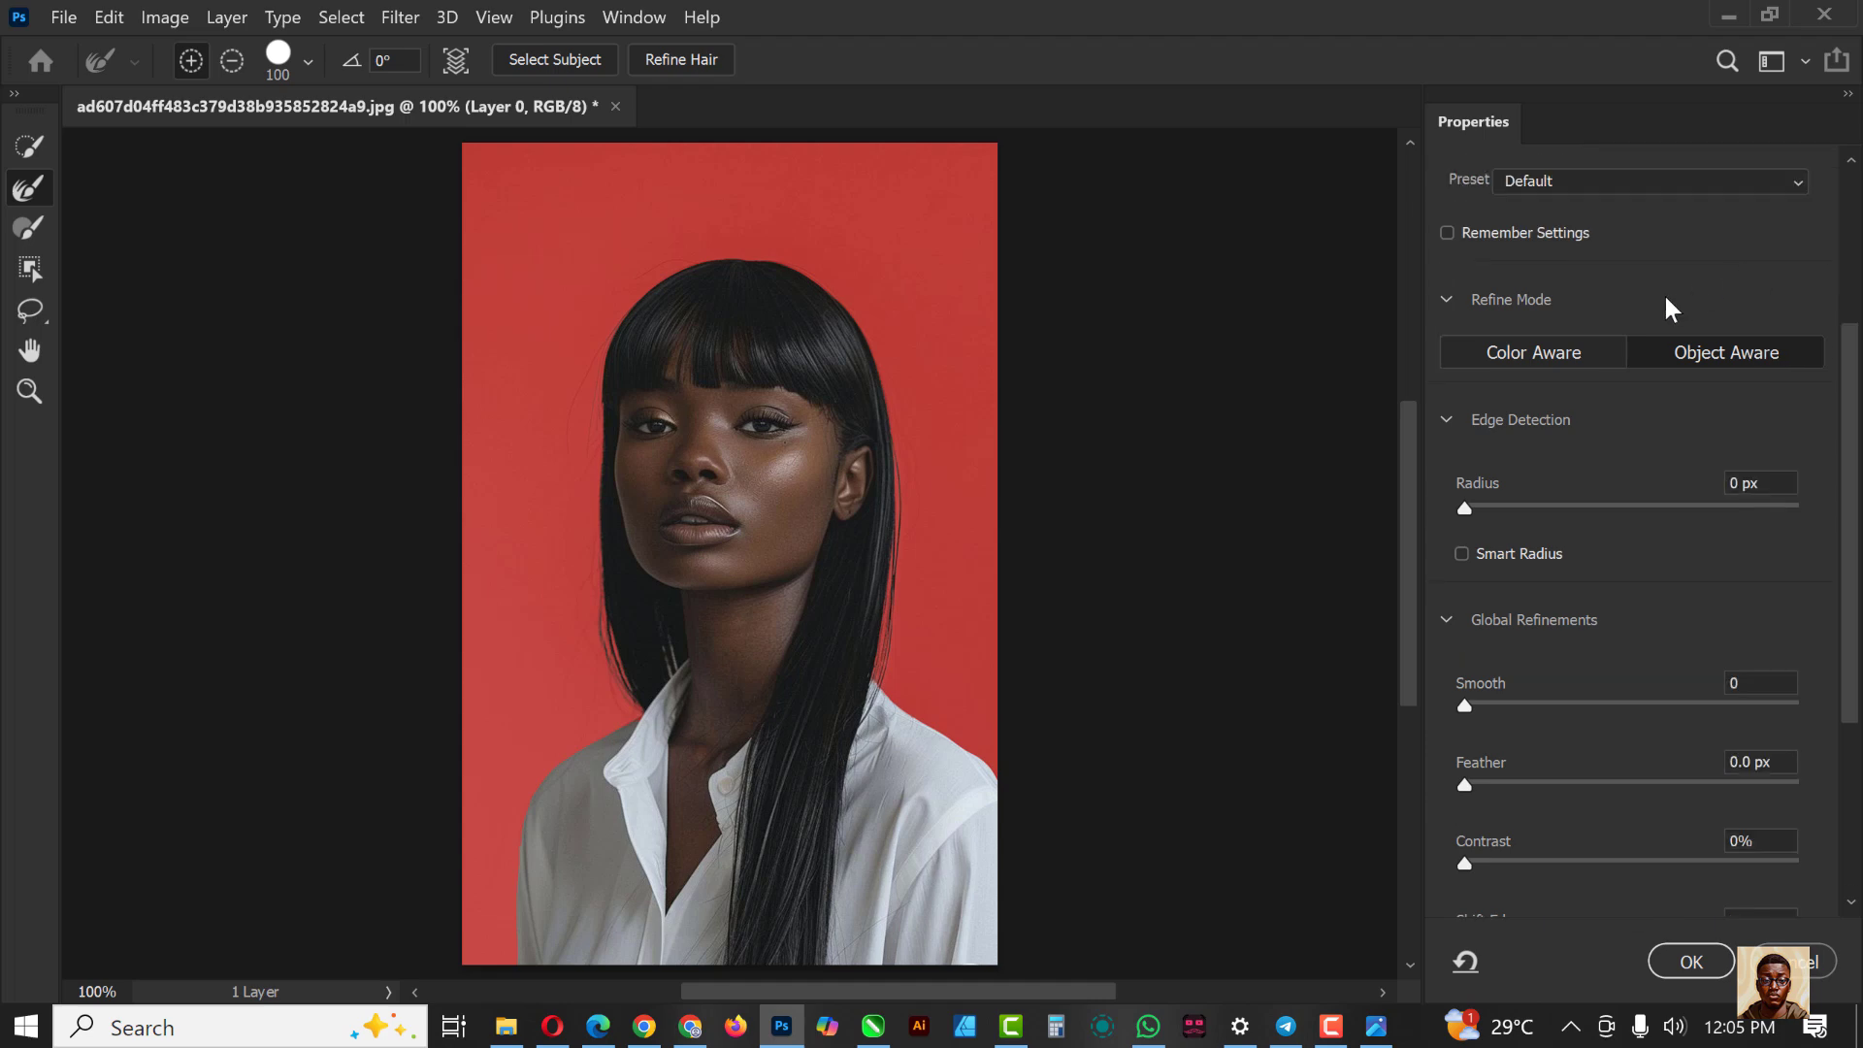
pyautogui.scroll(3, 1661, 255)
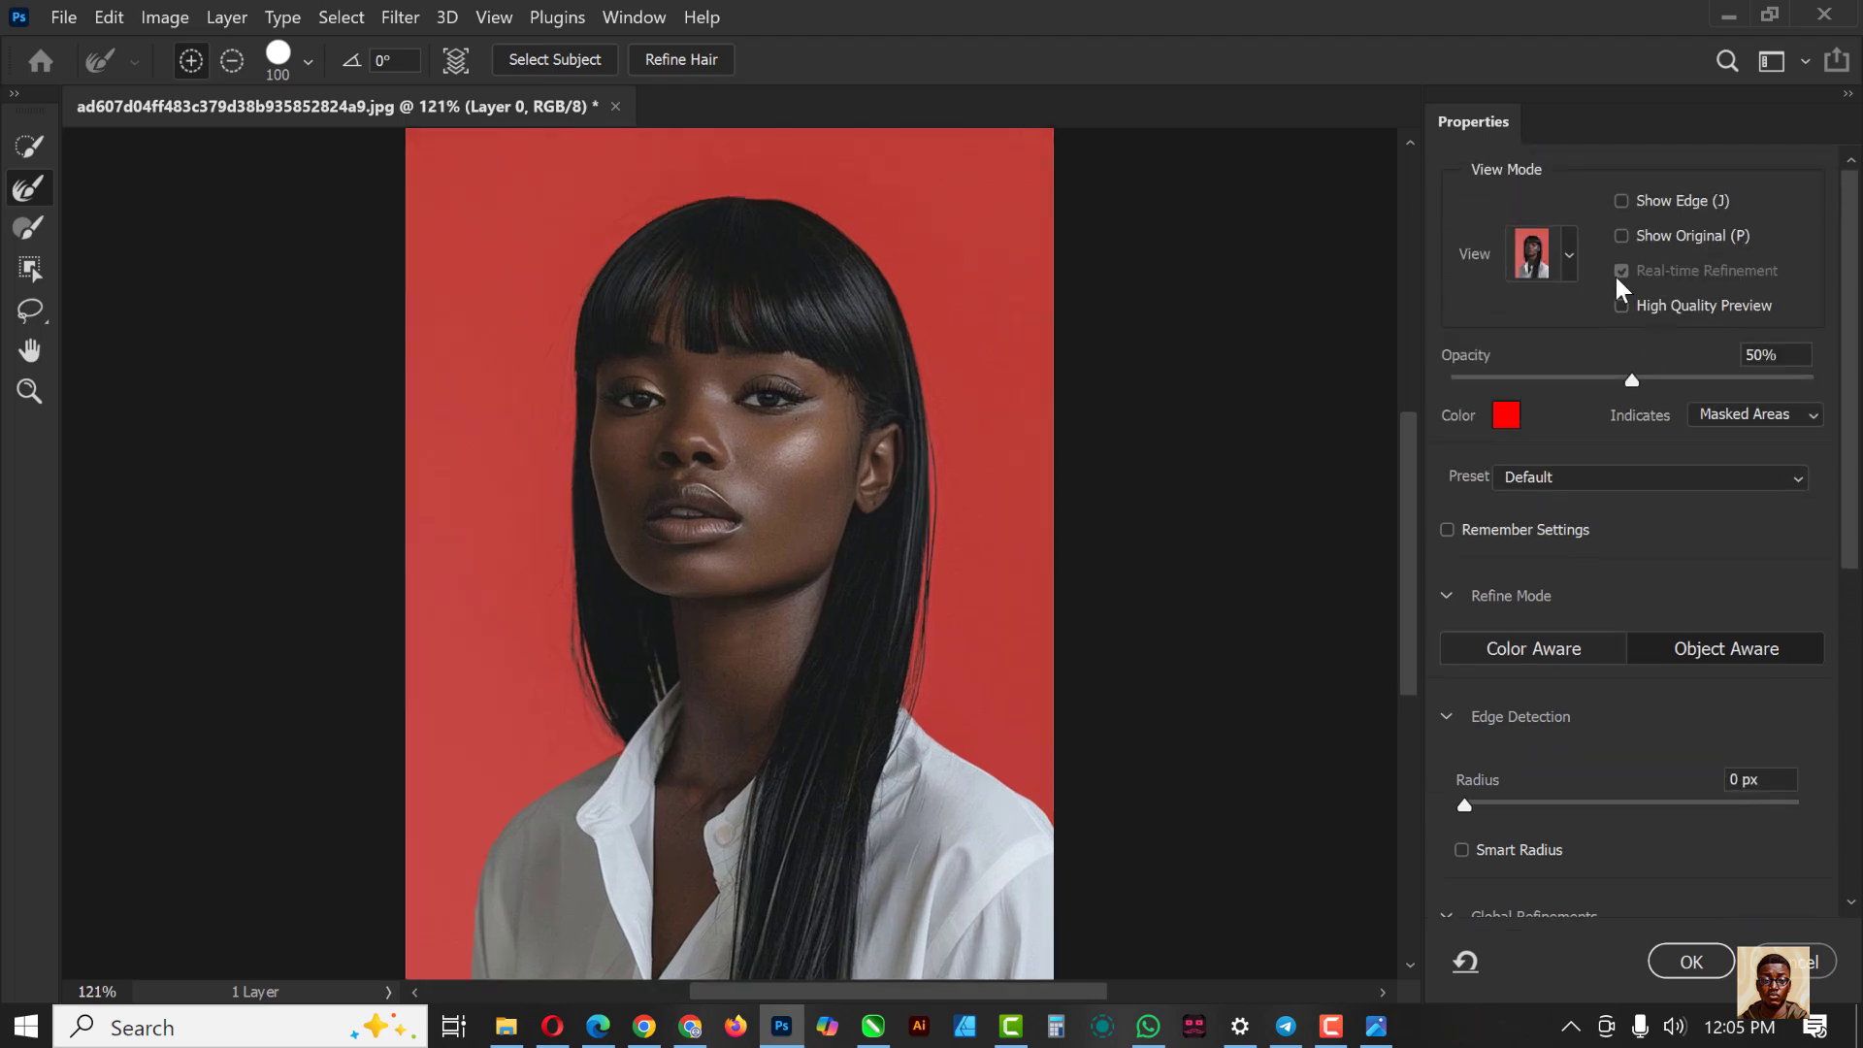
pyautogui.scroll(-1, 782, 365)
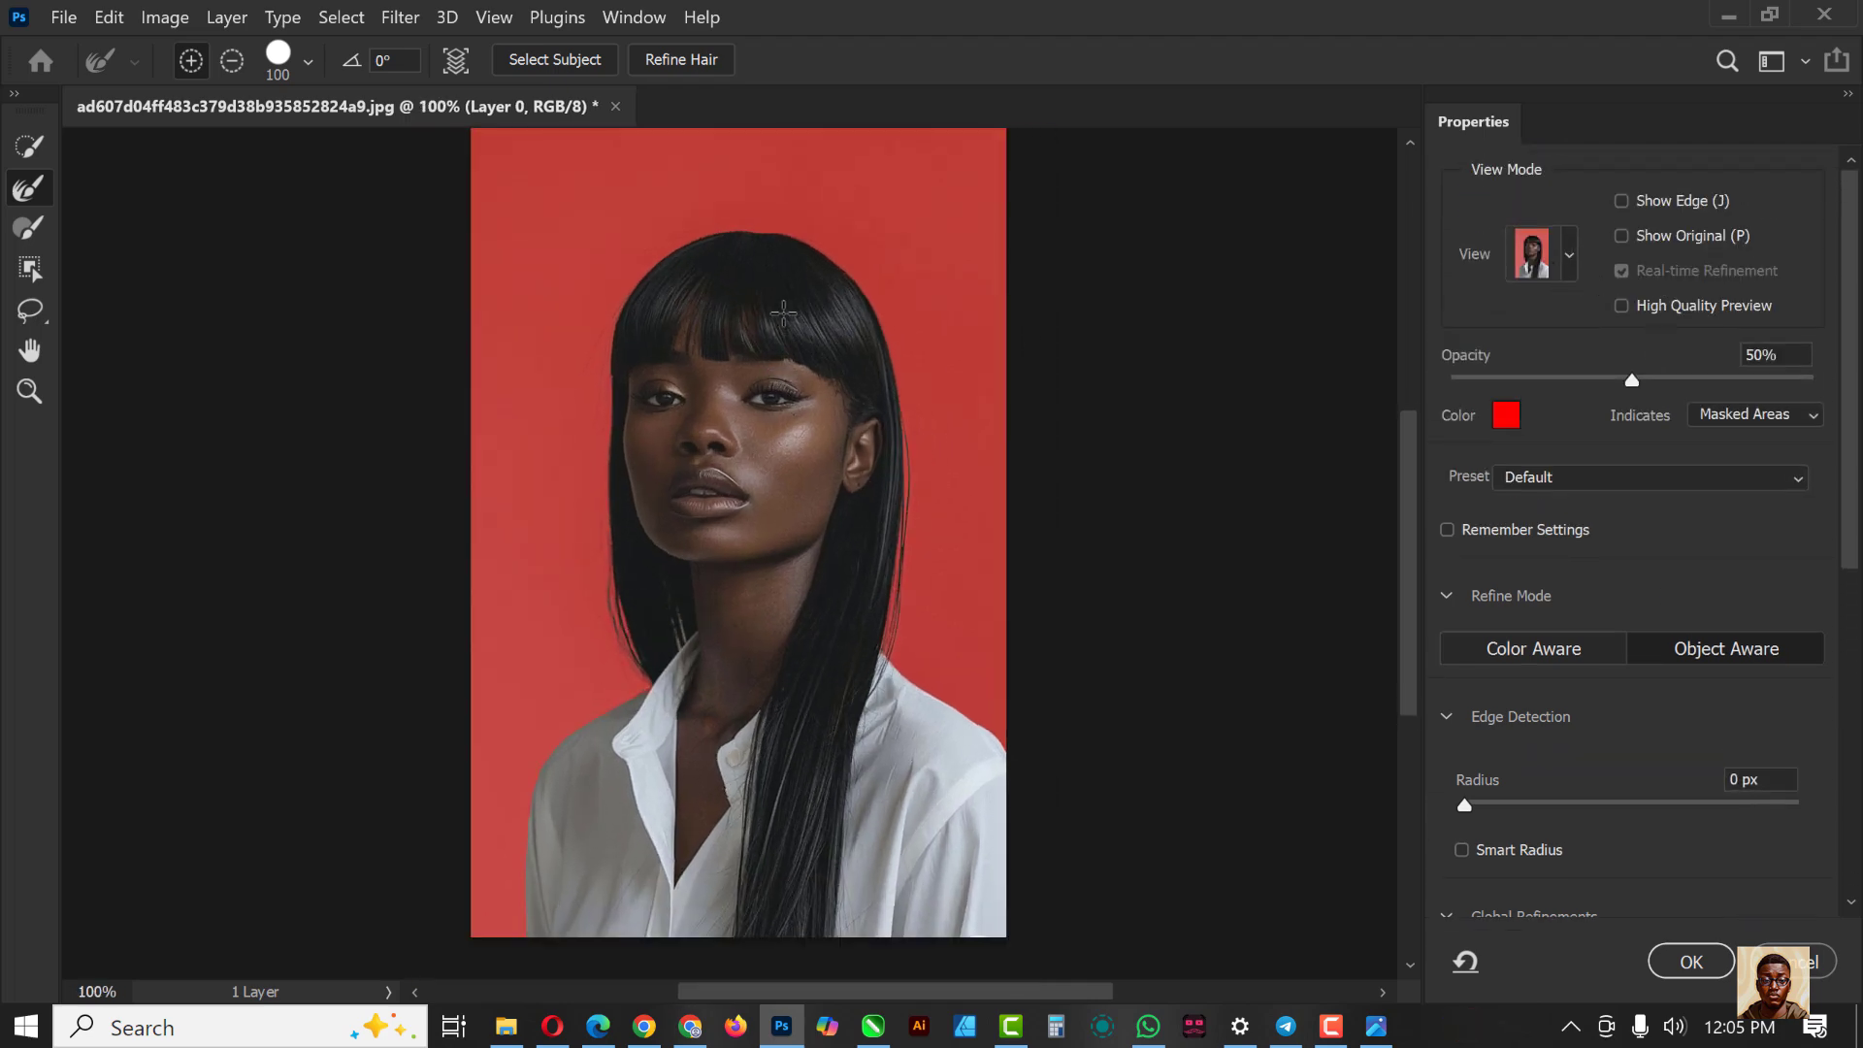
pyautogui.scroll(1, 786, 297)
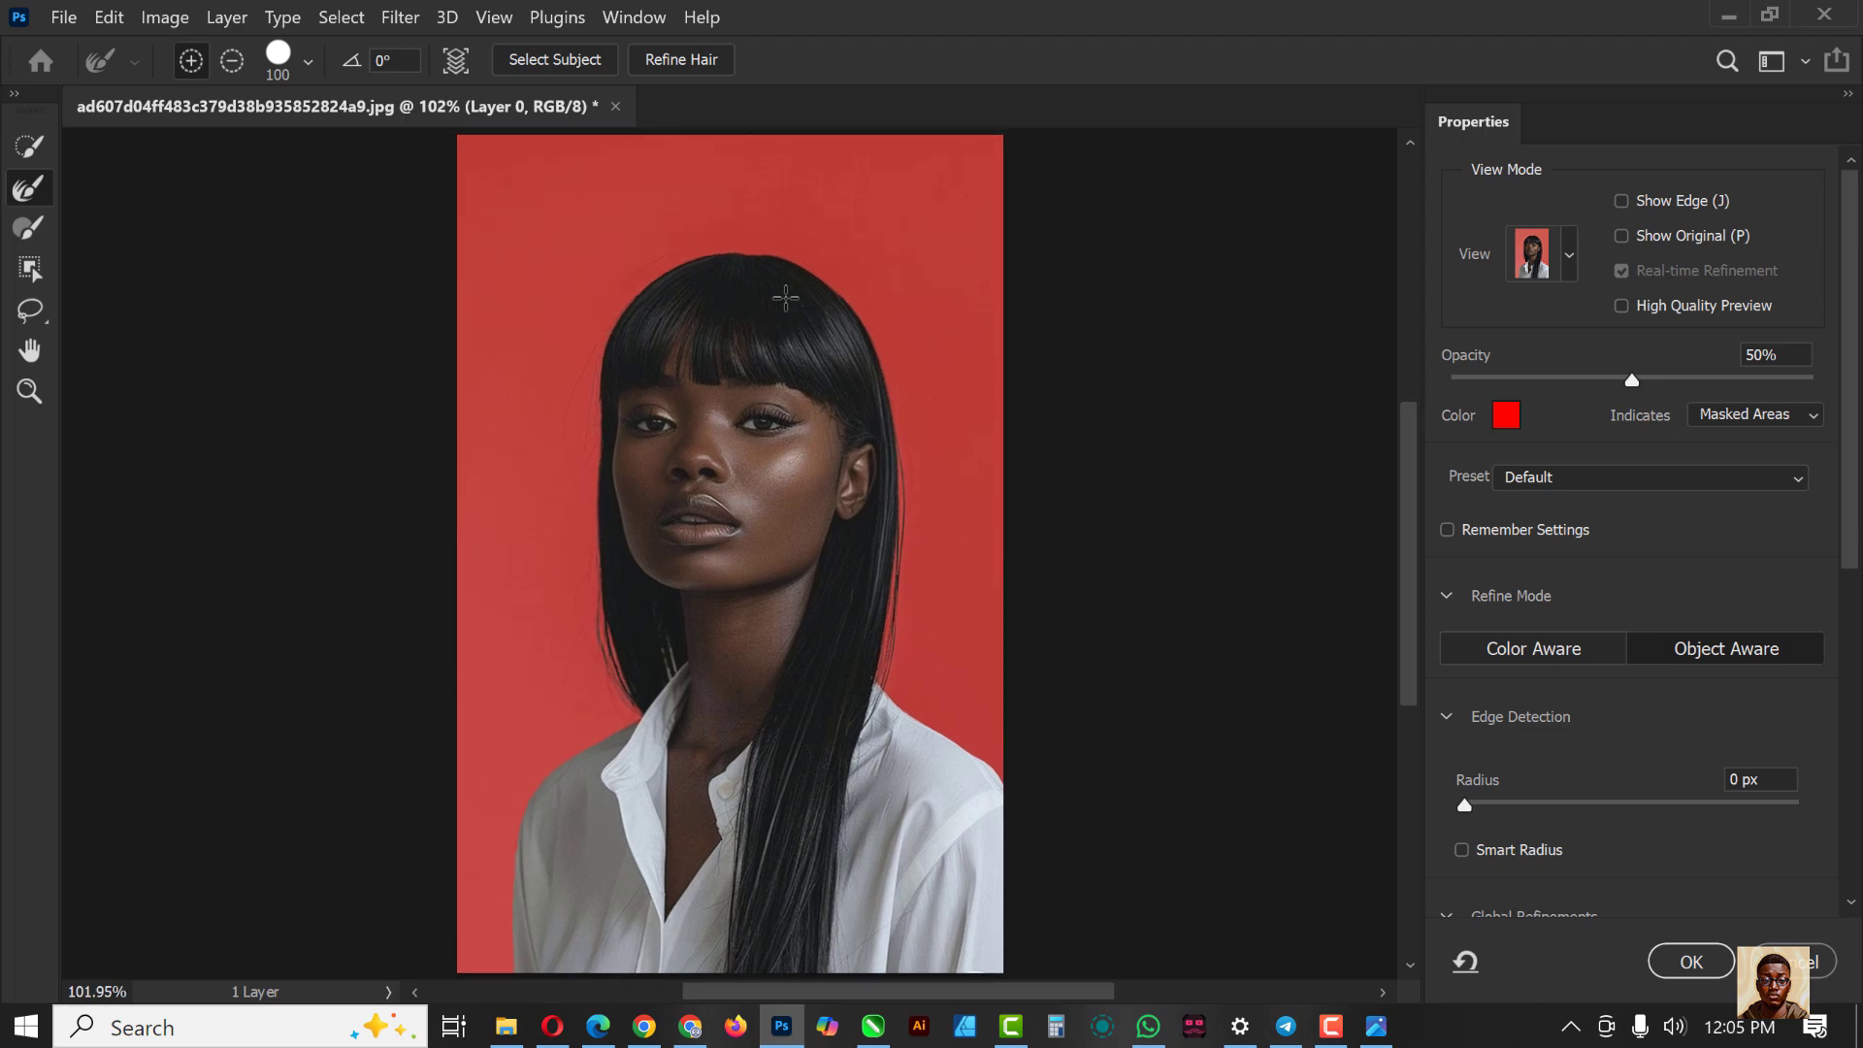
pyautogui.click(1568, 254)
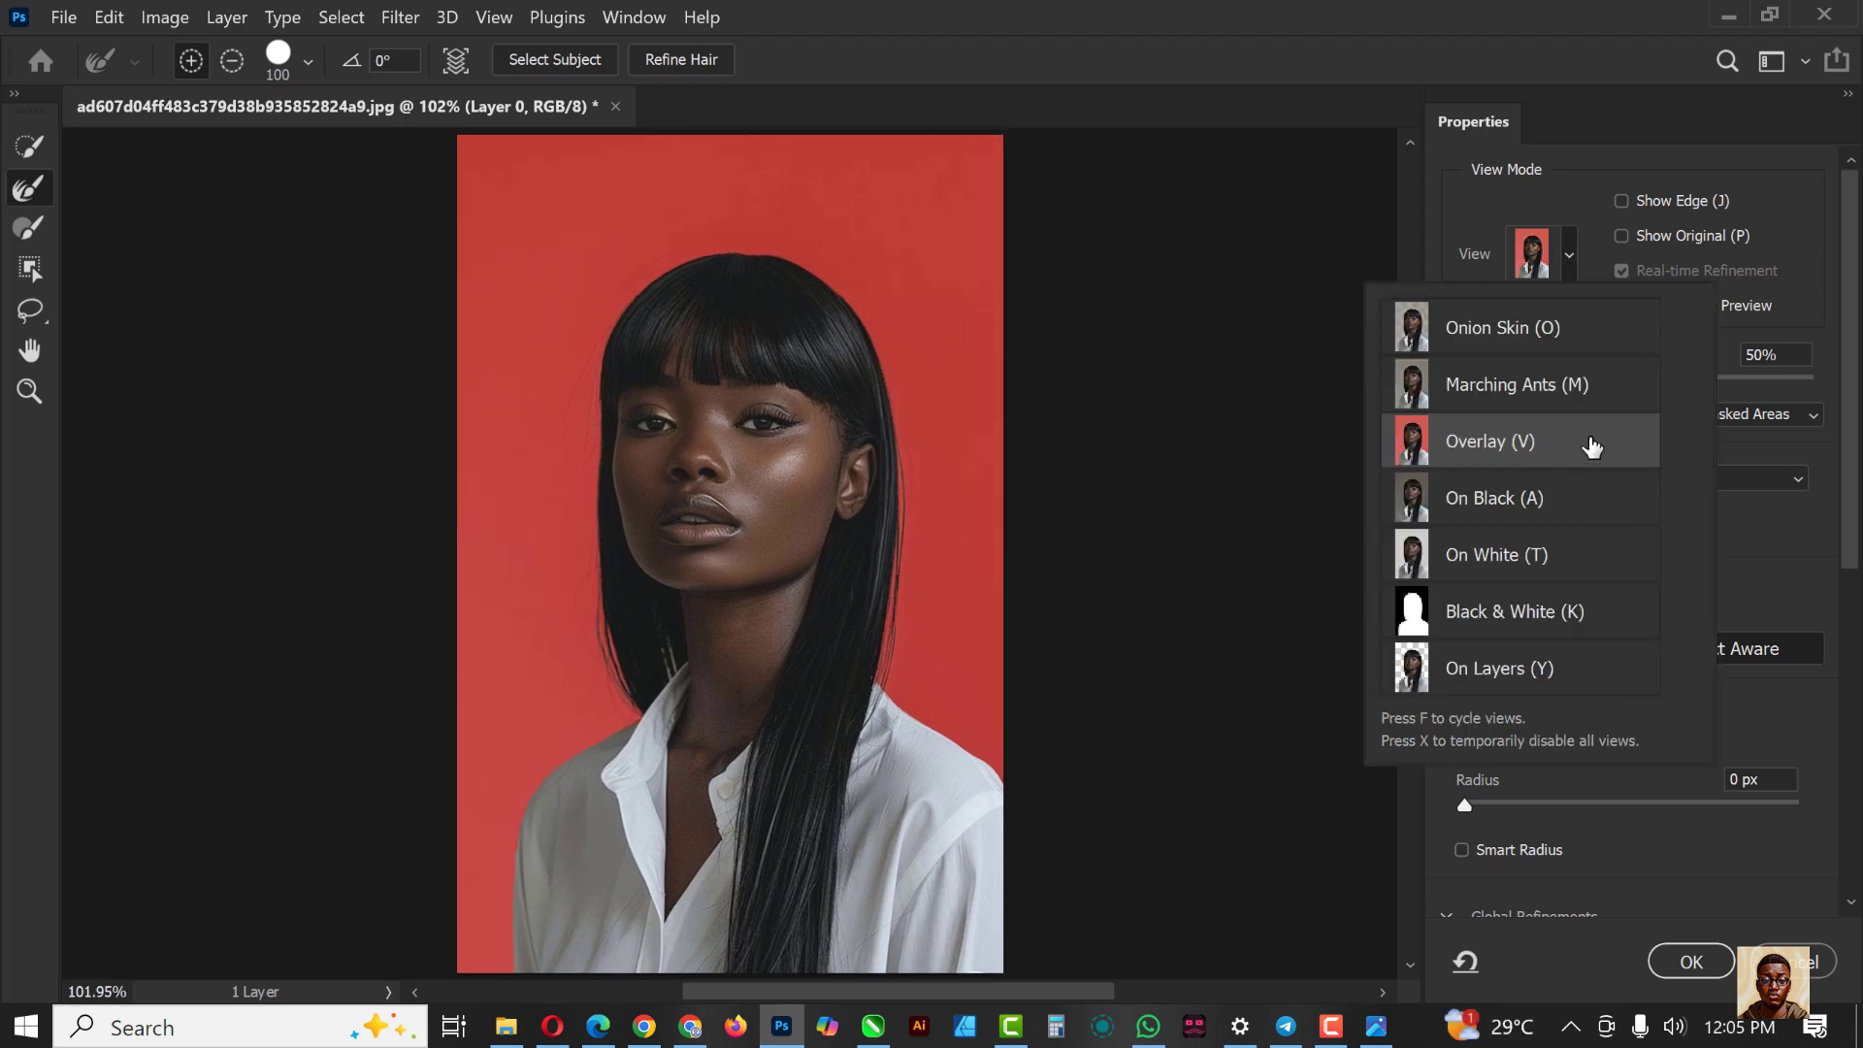
pyautogui.click(1837, 369)
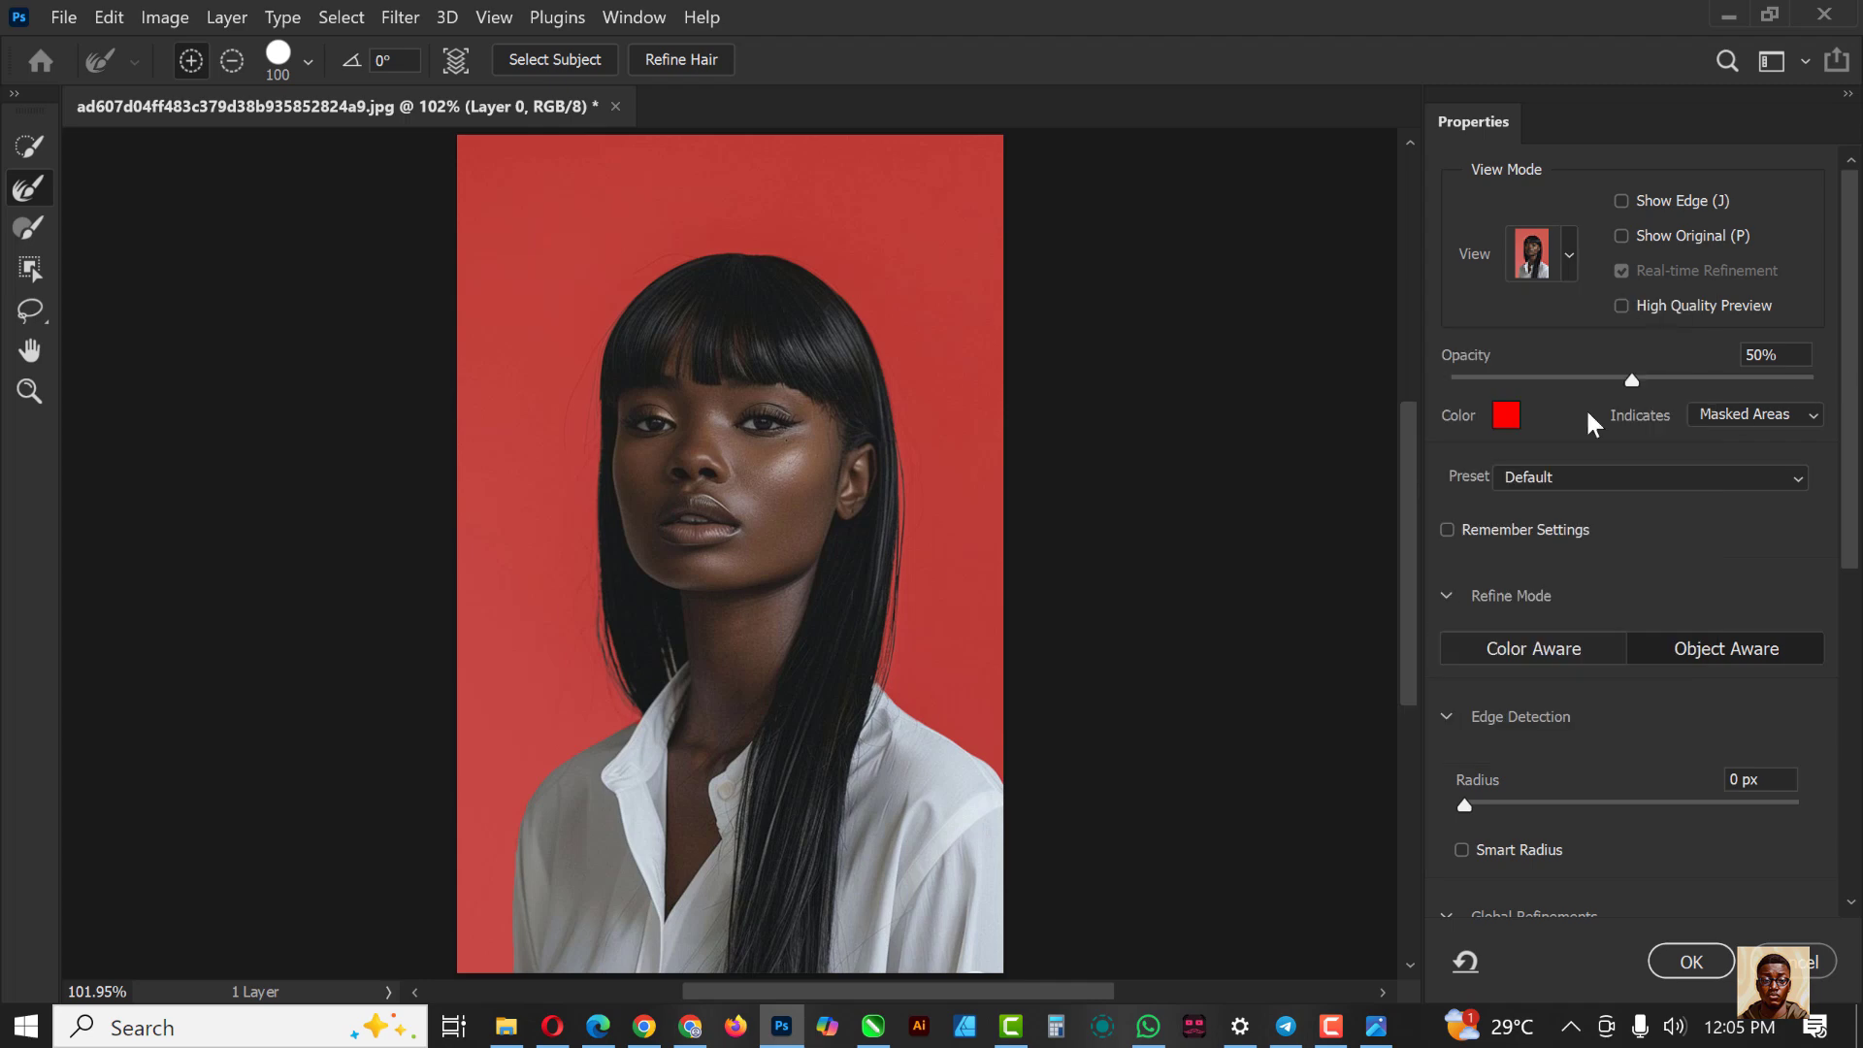
pyautogui.moveTo(1636, 377); pyautogui.dragTo(1819, 389)
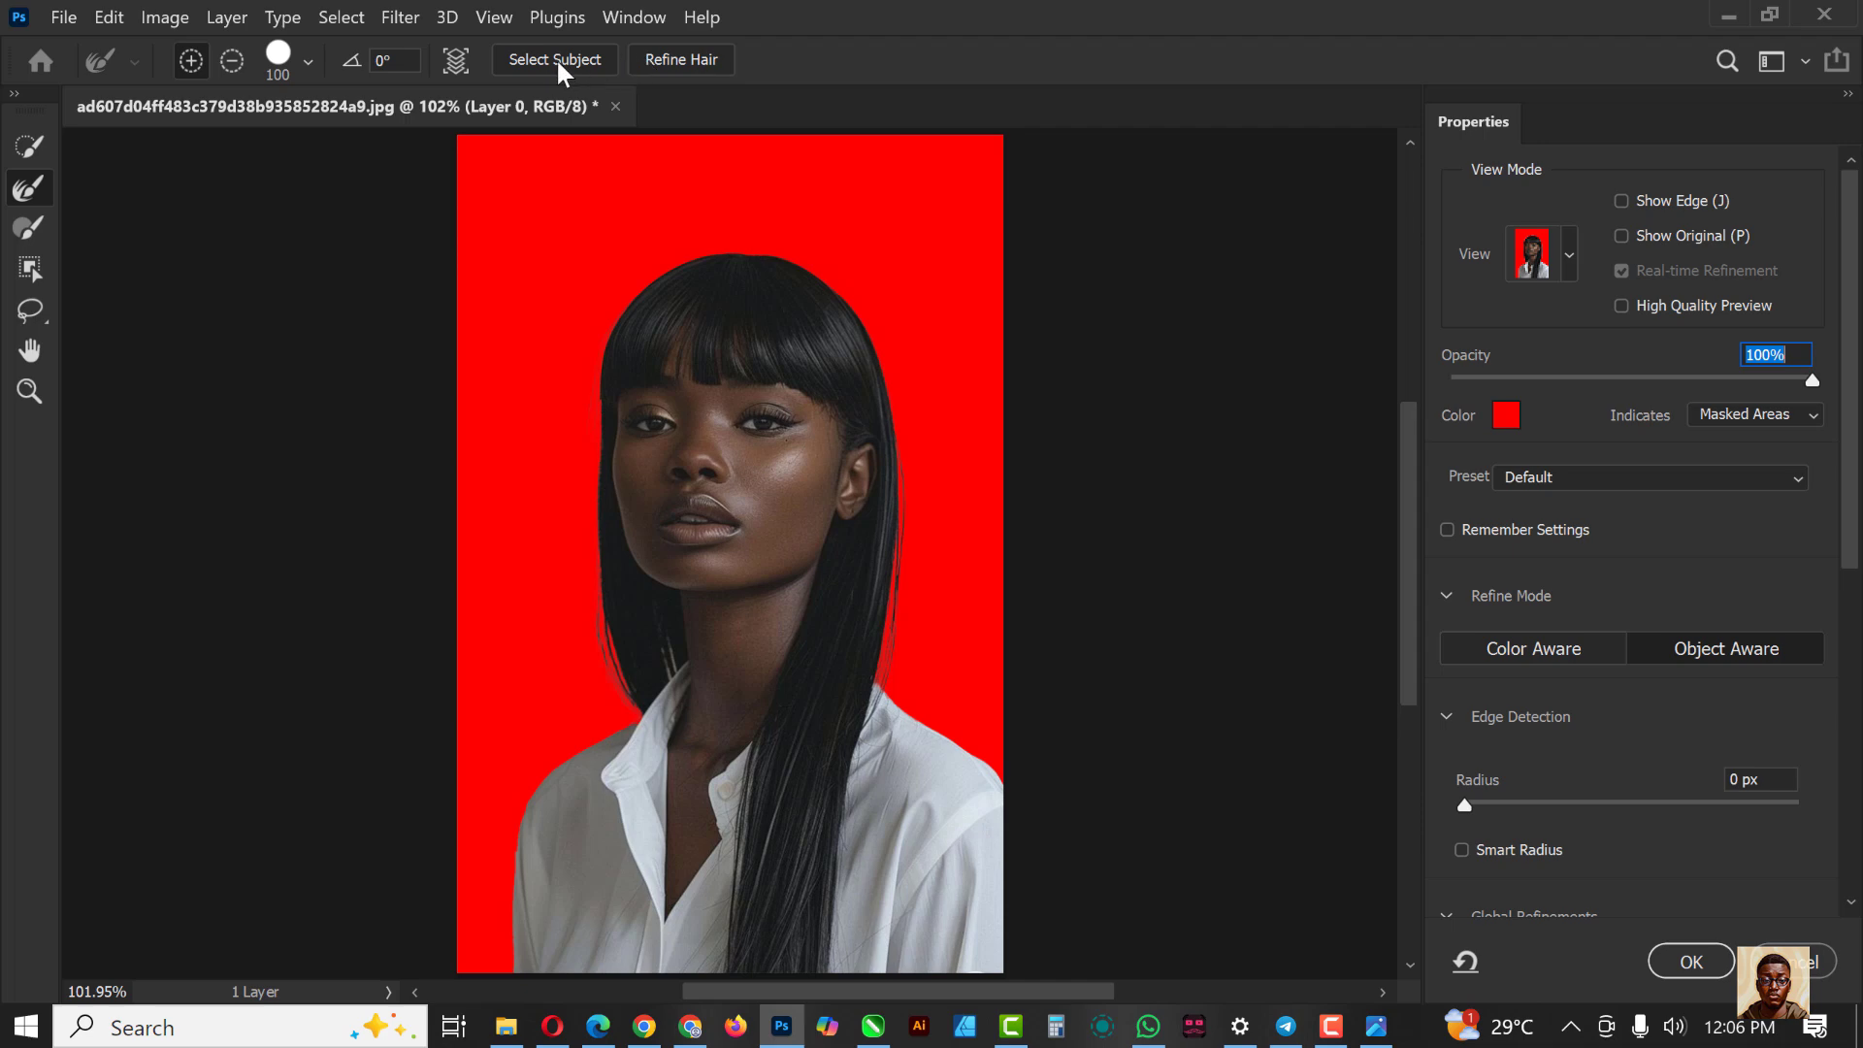
# Step: Refine the hair edges of the selection with Refine Hair and check the result against the overlay
pyautogui.click(681, 58)
pyautogui.scroll(-2, 1700, 742)
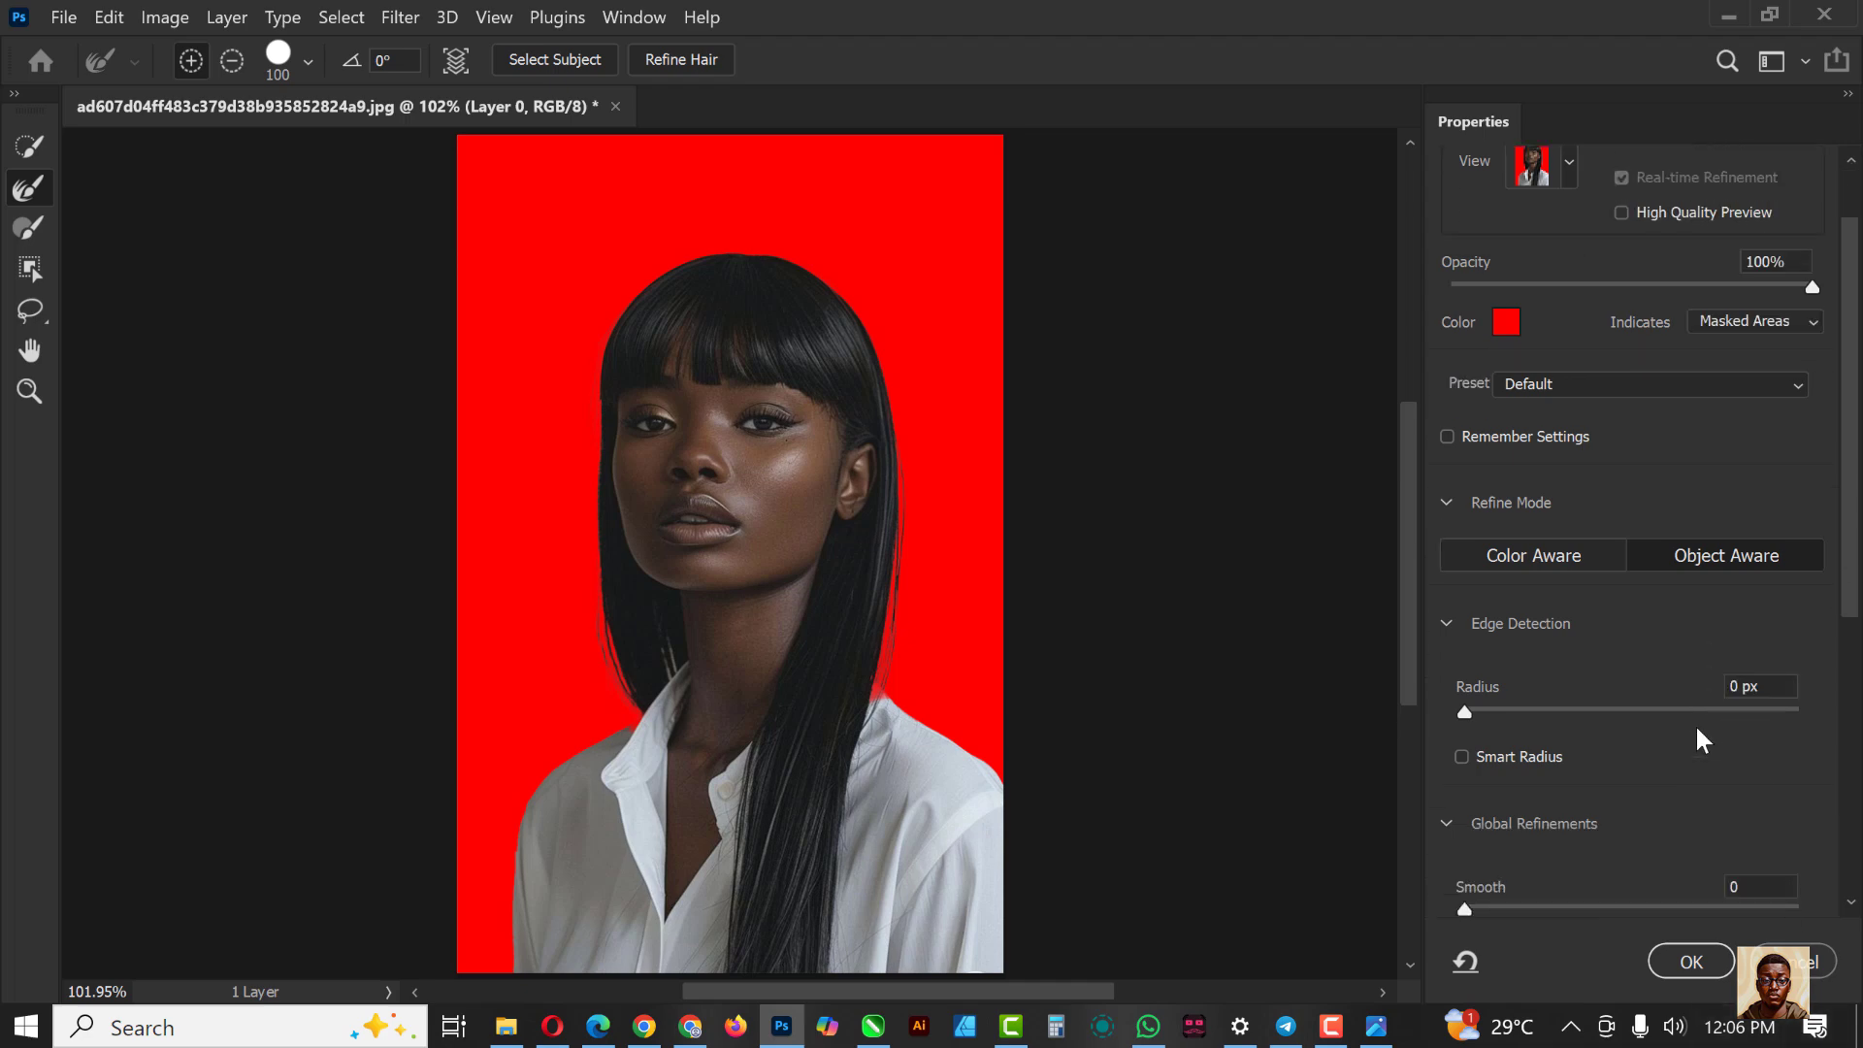
pyautogui.scroll(-2, 1669, 730)
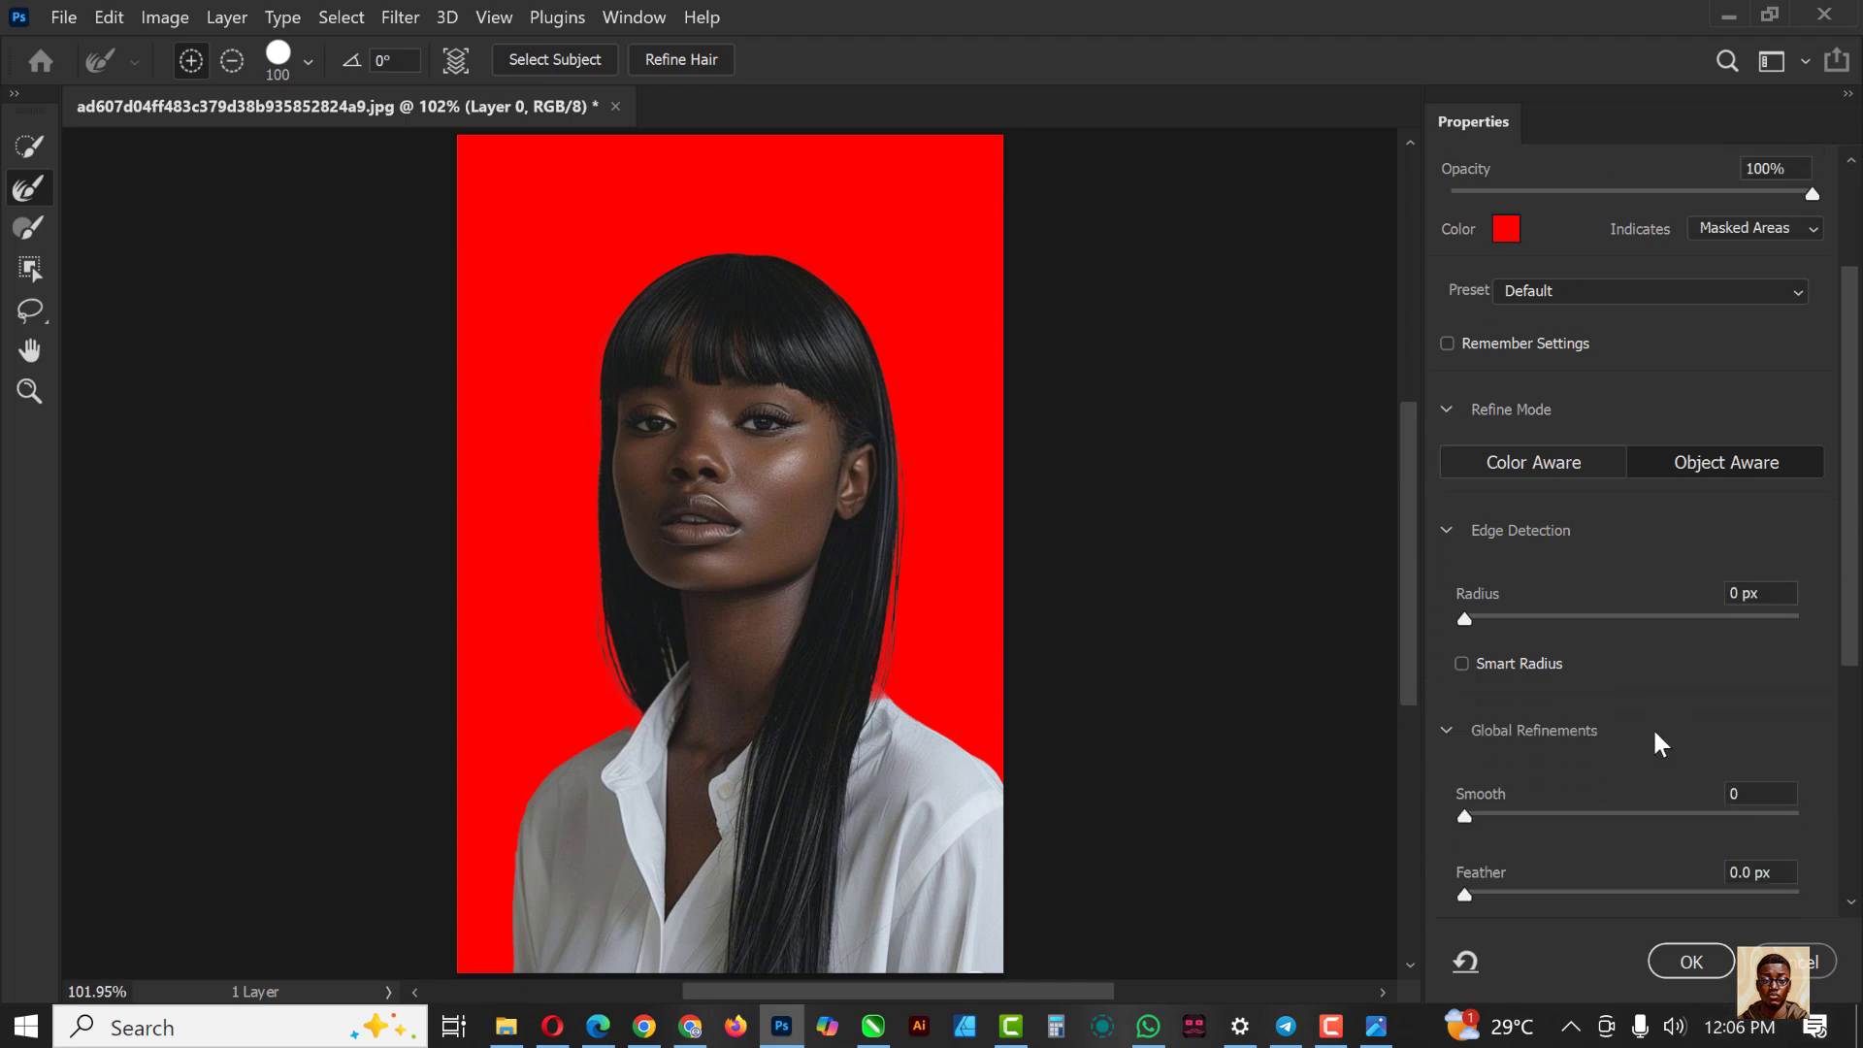
pyautogui.scroll(-7, 1655, 742)
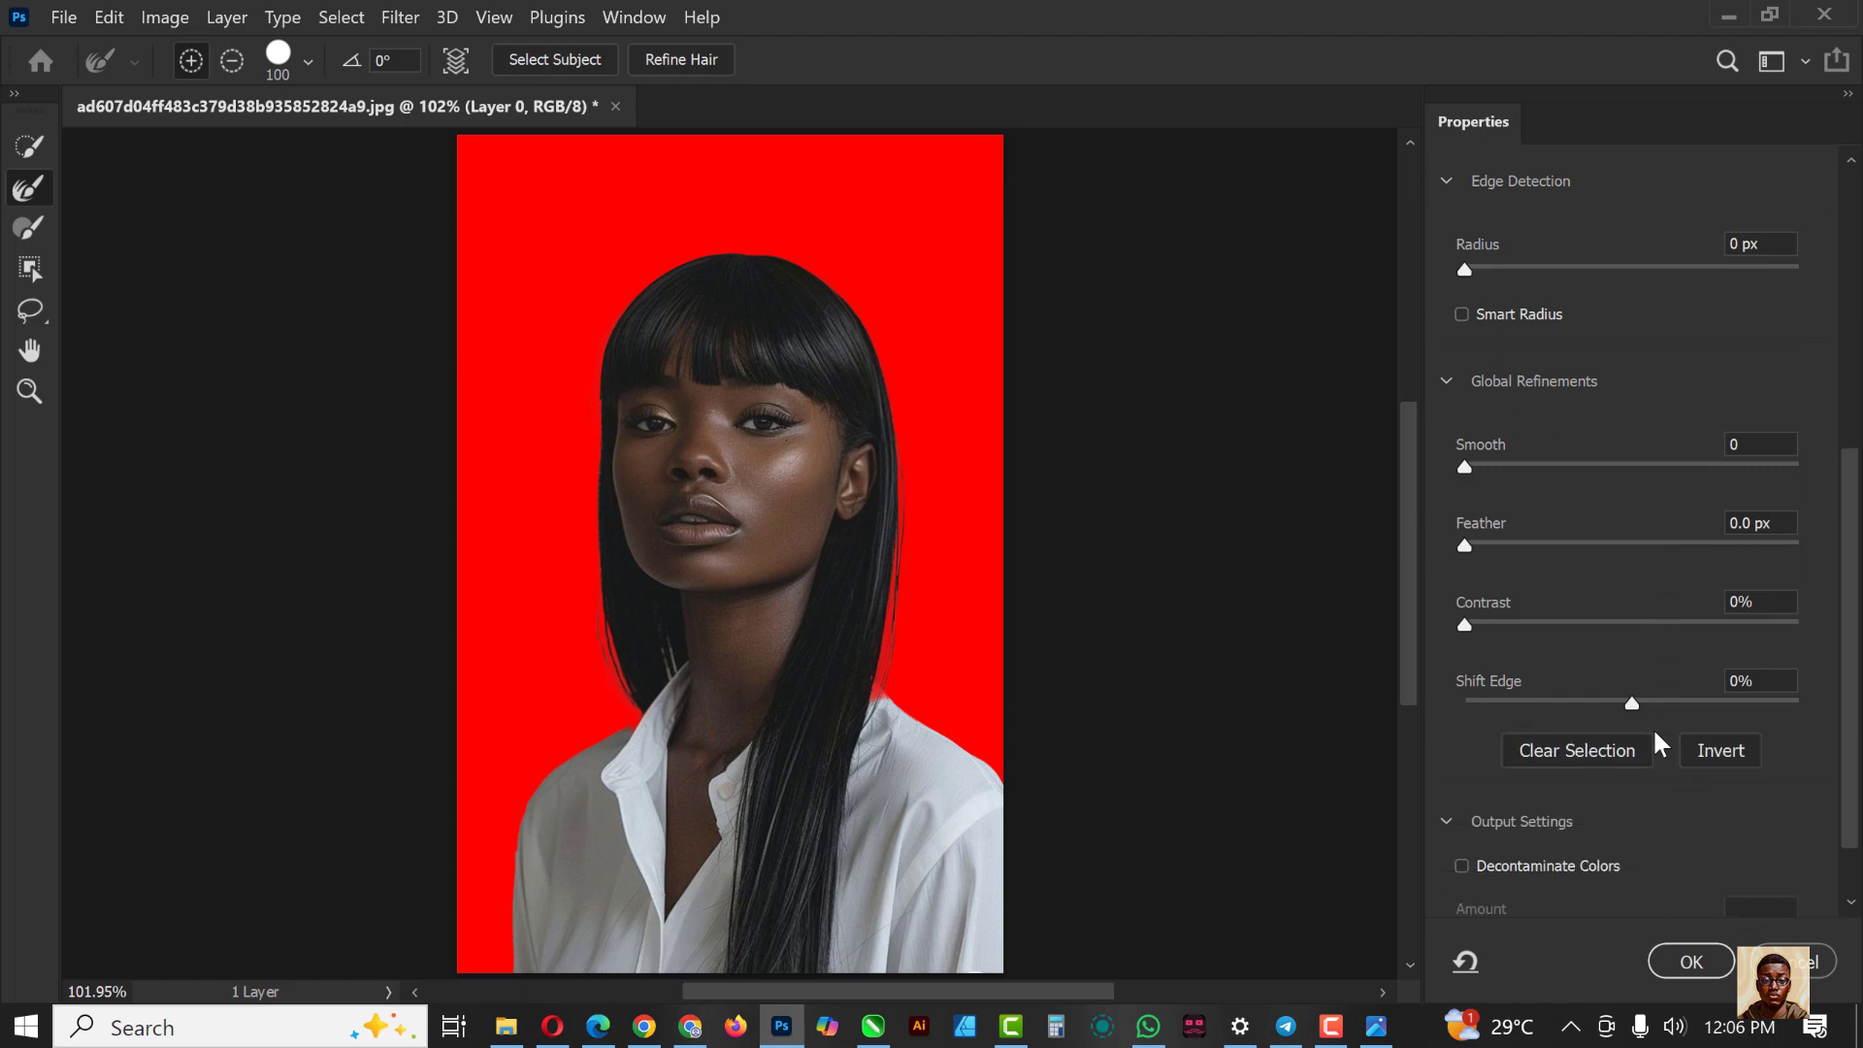
pyautogui.hotkey('ctrl', '-')
pyautogui.hotkey('ctrl', '-')
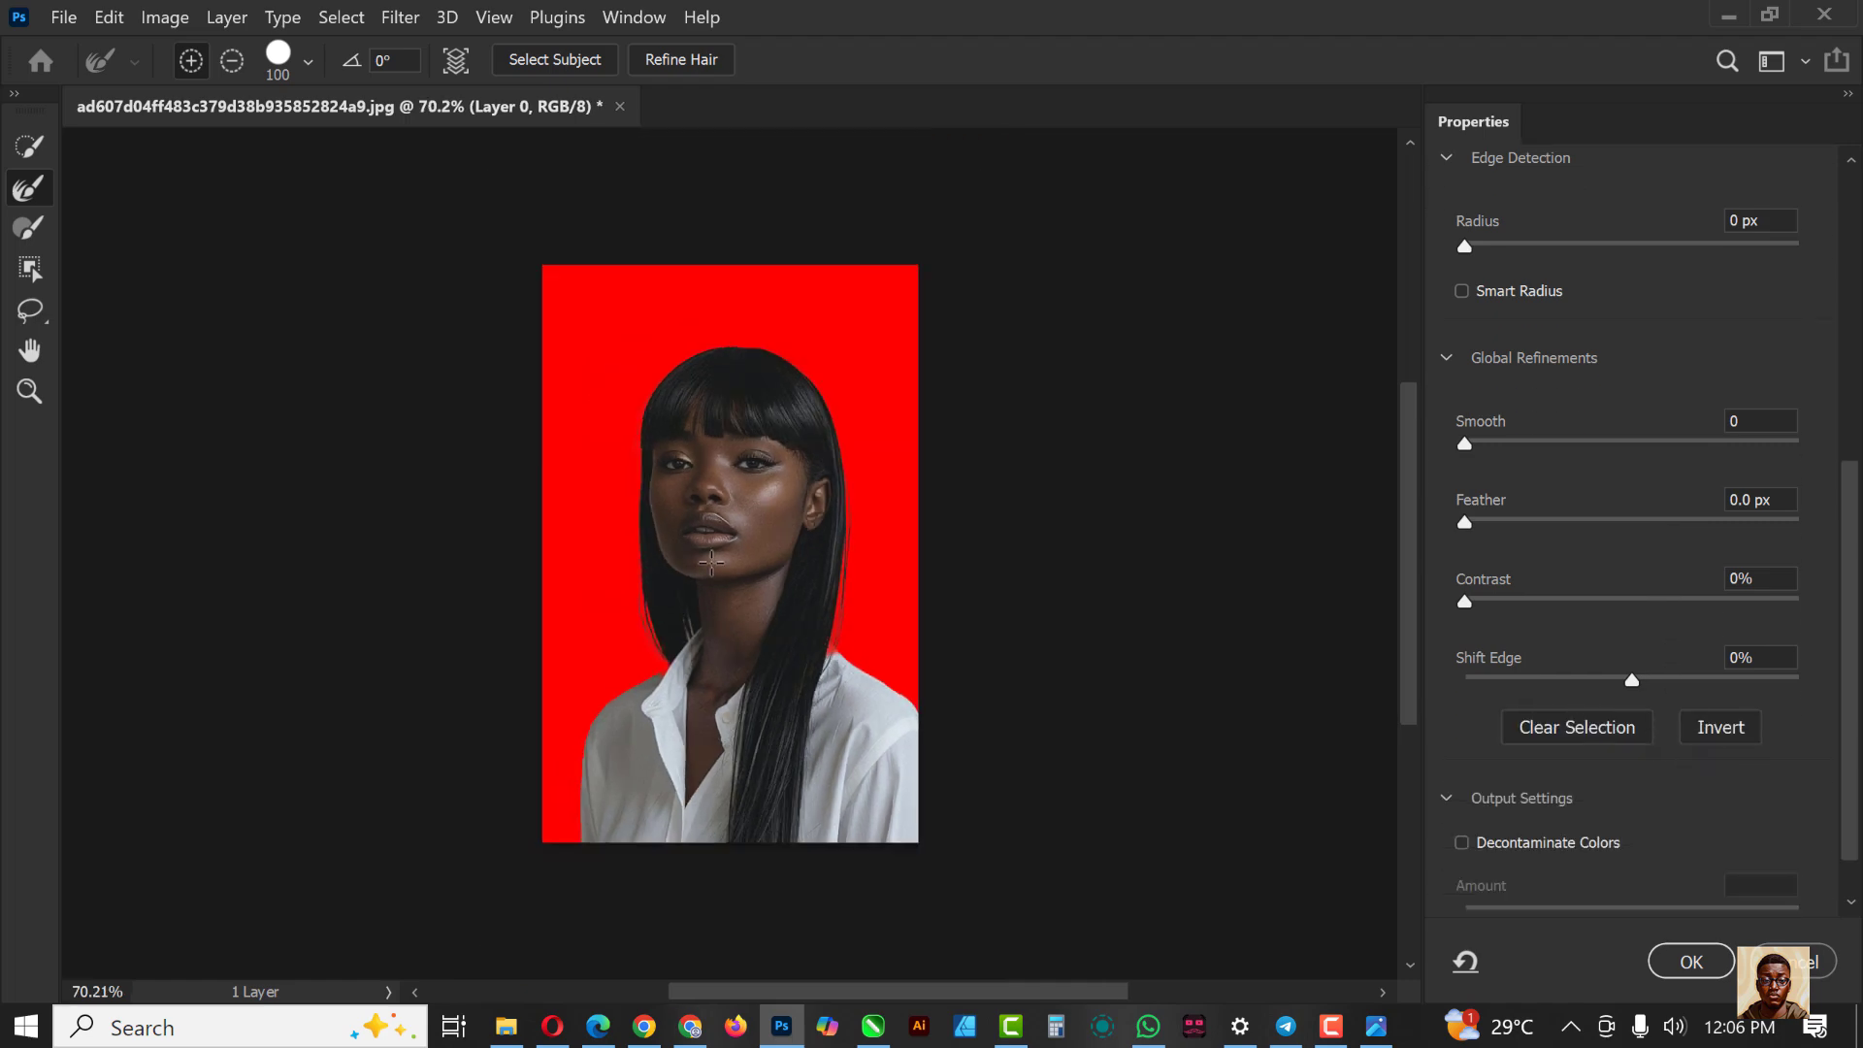
pyautogui.scroll(3, 711, 561)
pyautogui.scroll(-2, 1721, 791)
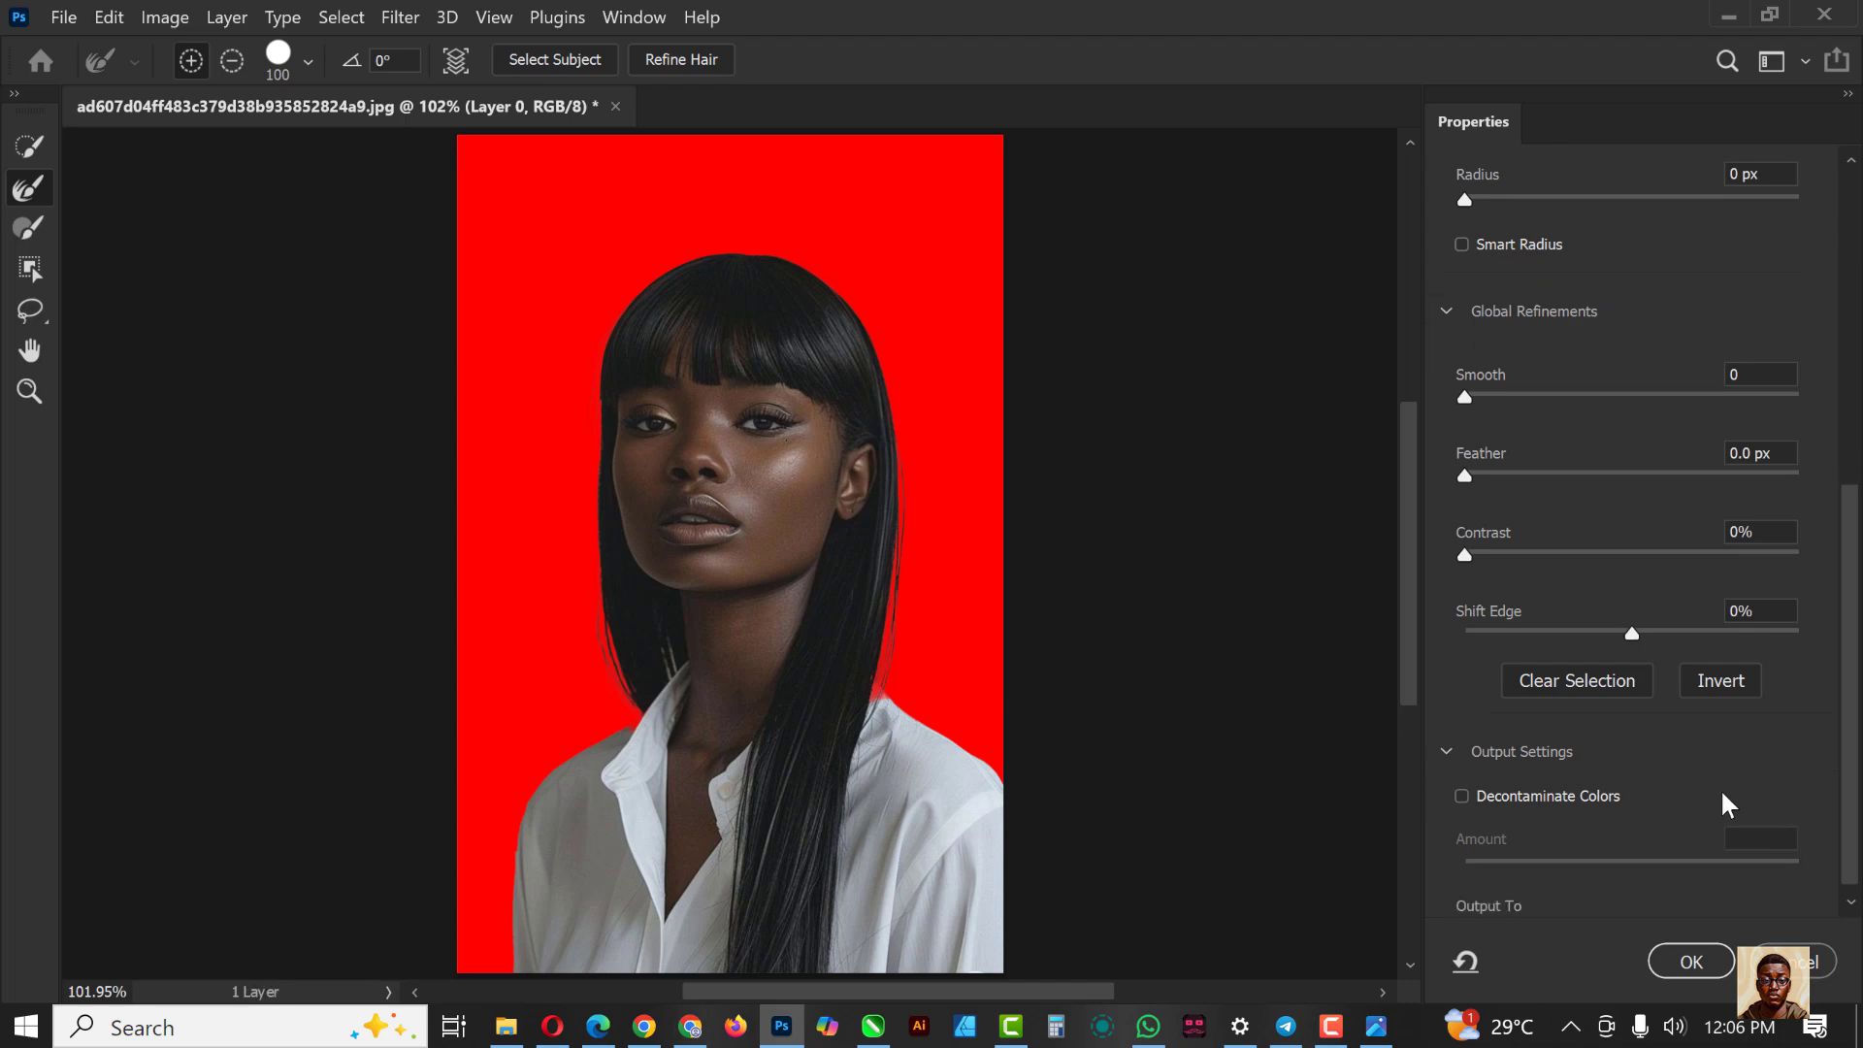
# Step: Try outputting the hair-refined selection to New Layer with Decontaminate Colors at 100%, and undo the output
pyautogui.click(1721, 885)
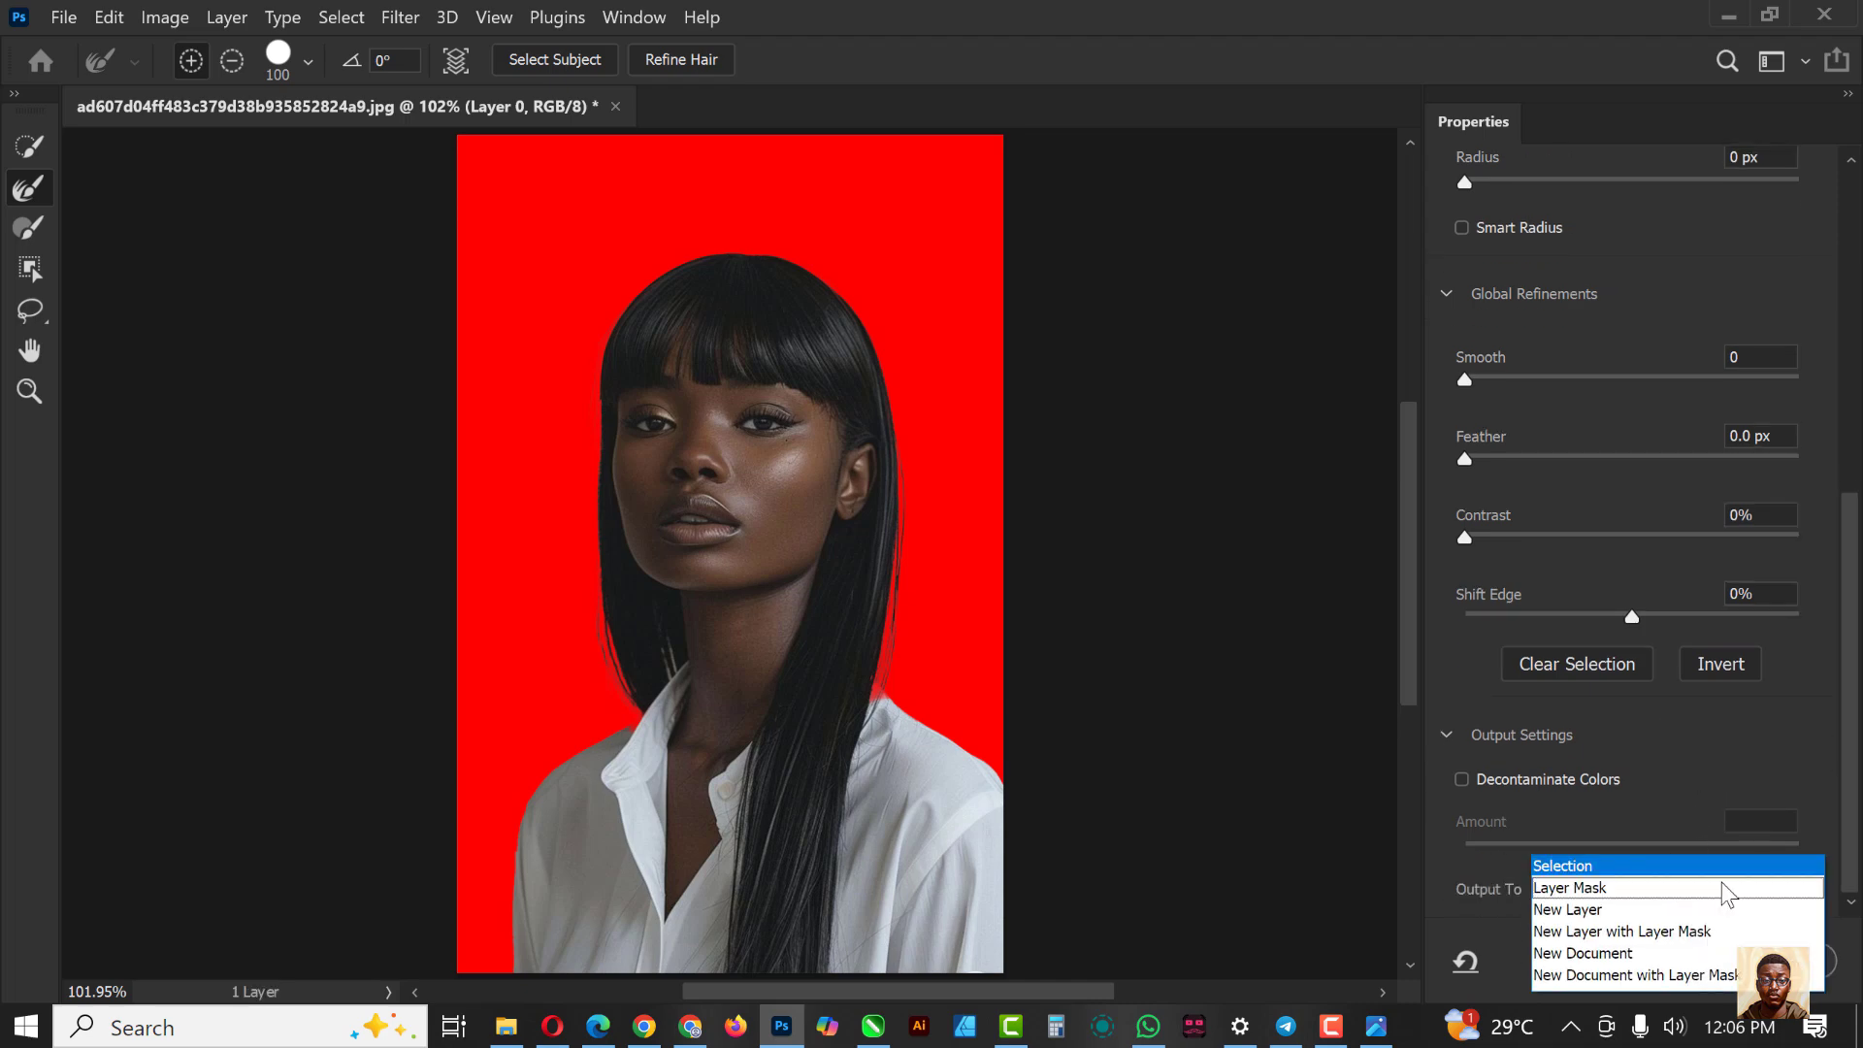
pyautogui.click(1622, 908)
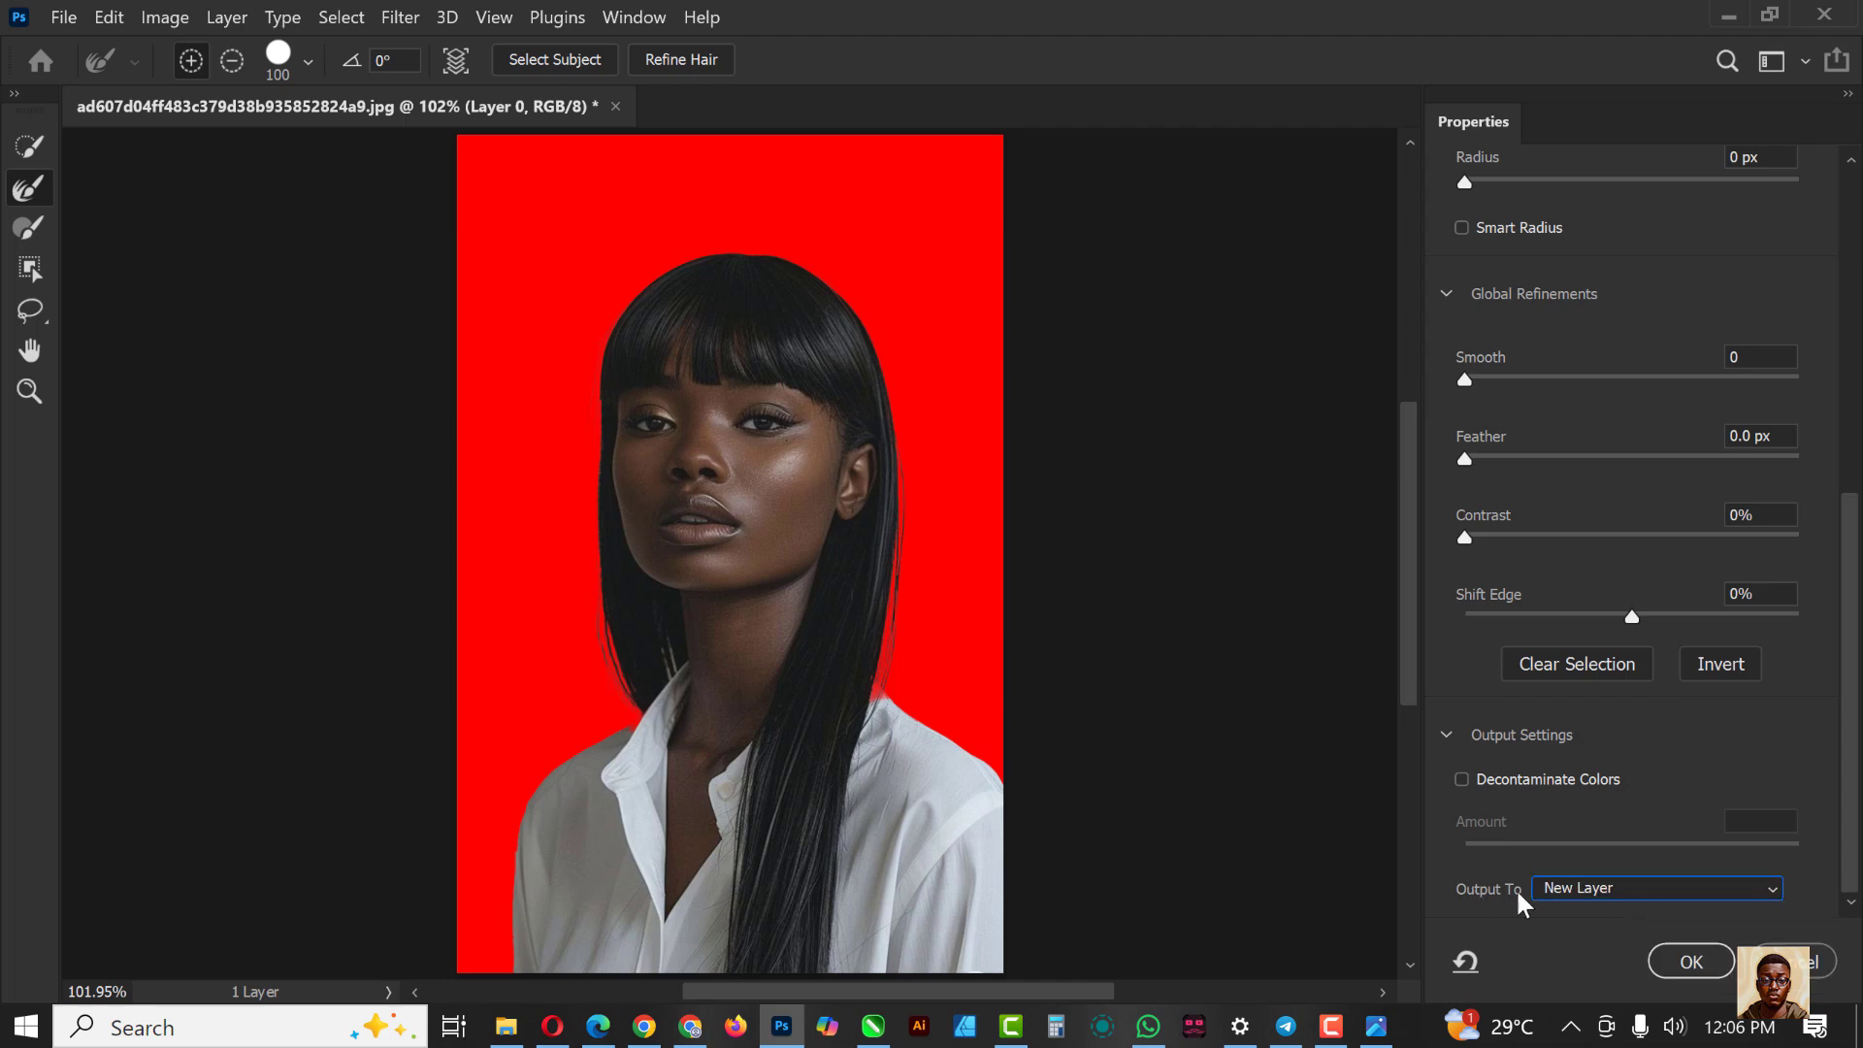
pyautogui.click(1461, 779)
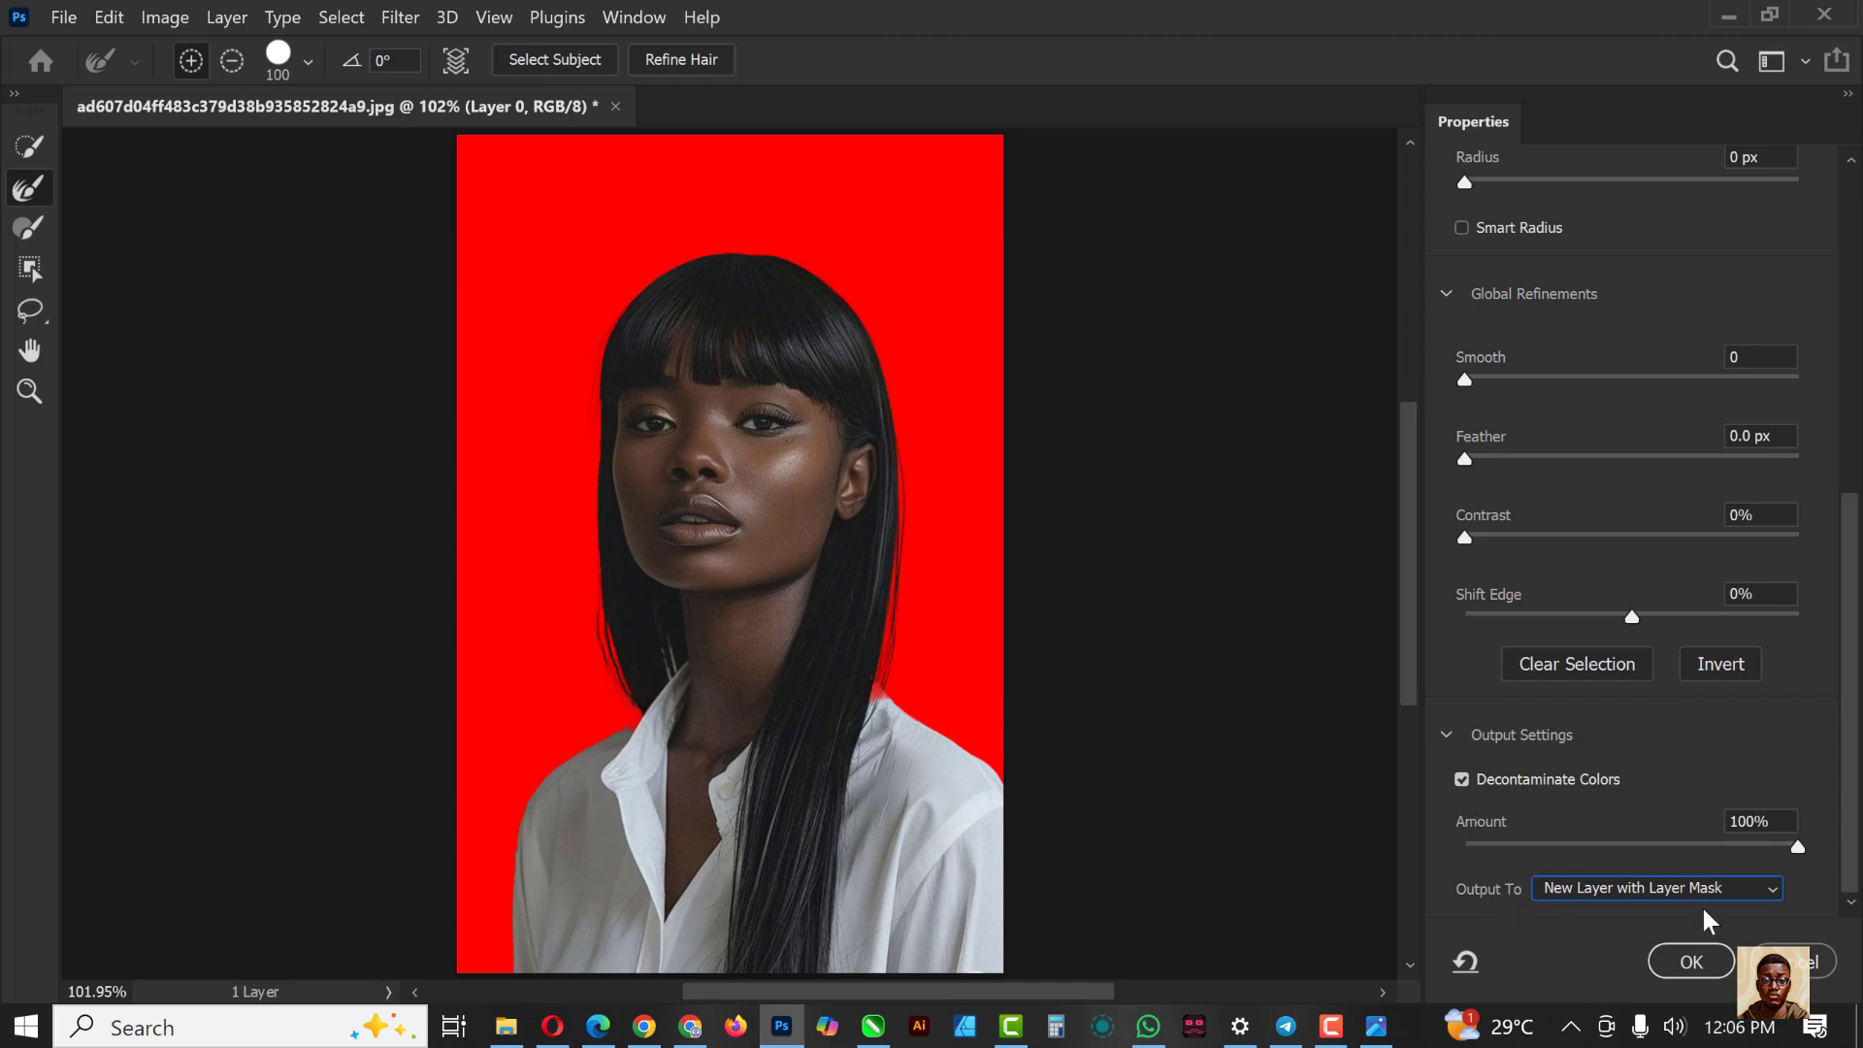
pyautogui.click(1755, 889)
pyautogui.click(1592, 908)
pyautogui.click(1668, 953)
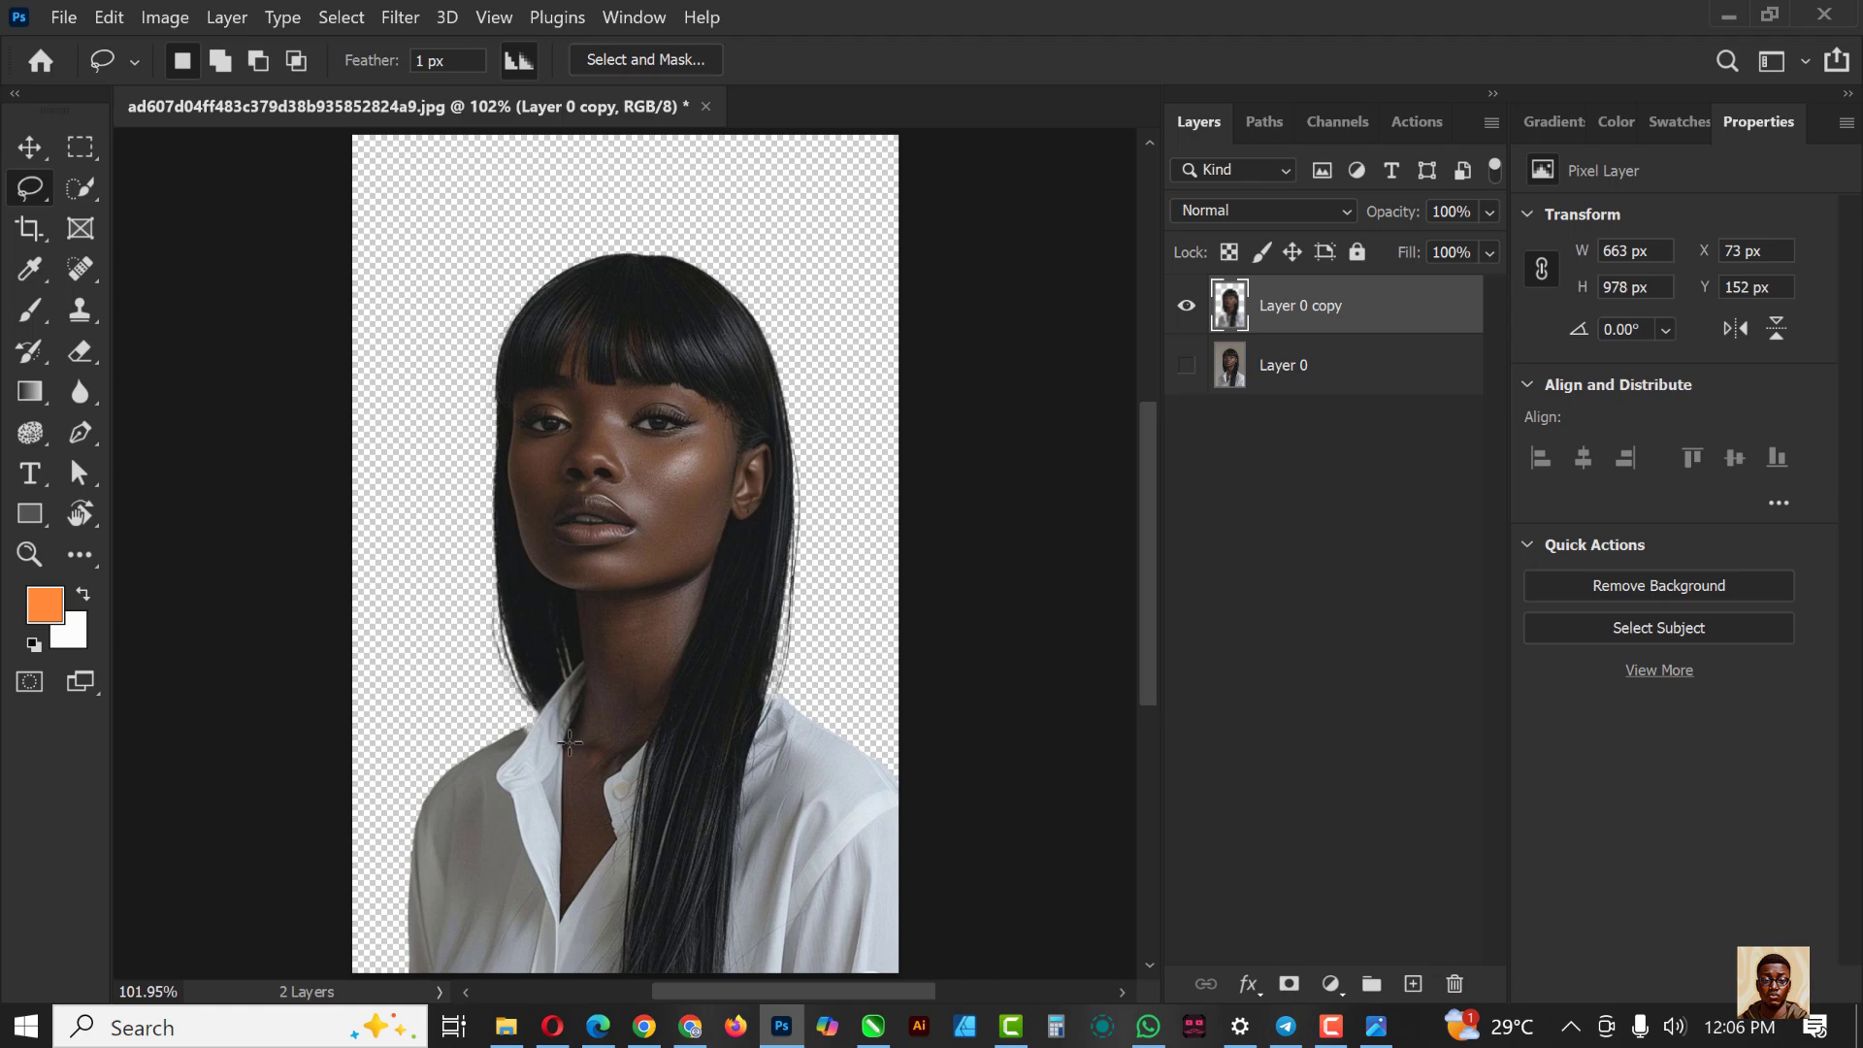
pyautogui.hotkey('ctrl', 'z')
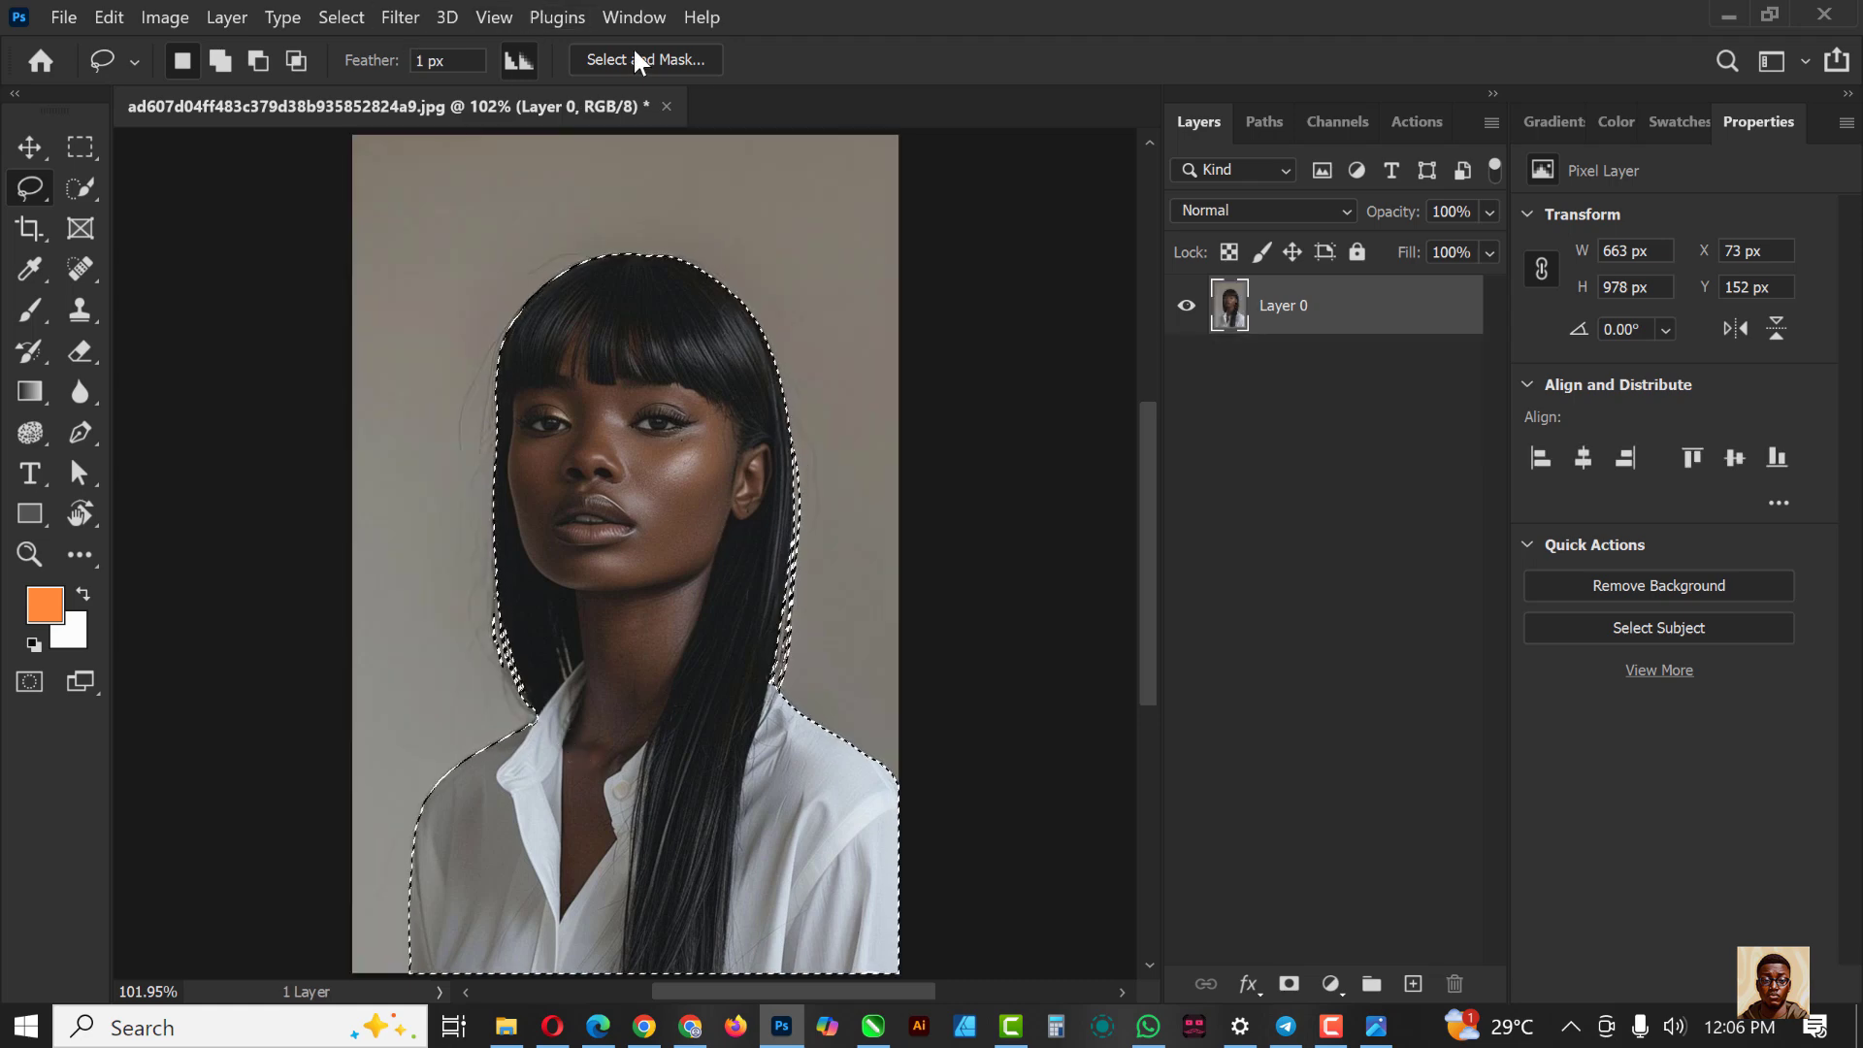
# Step: Output the subject selection to New Layer through Select and Mask, and show the original Layer 0 again
pyautogui.click(636, 60)
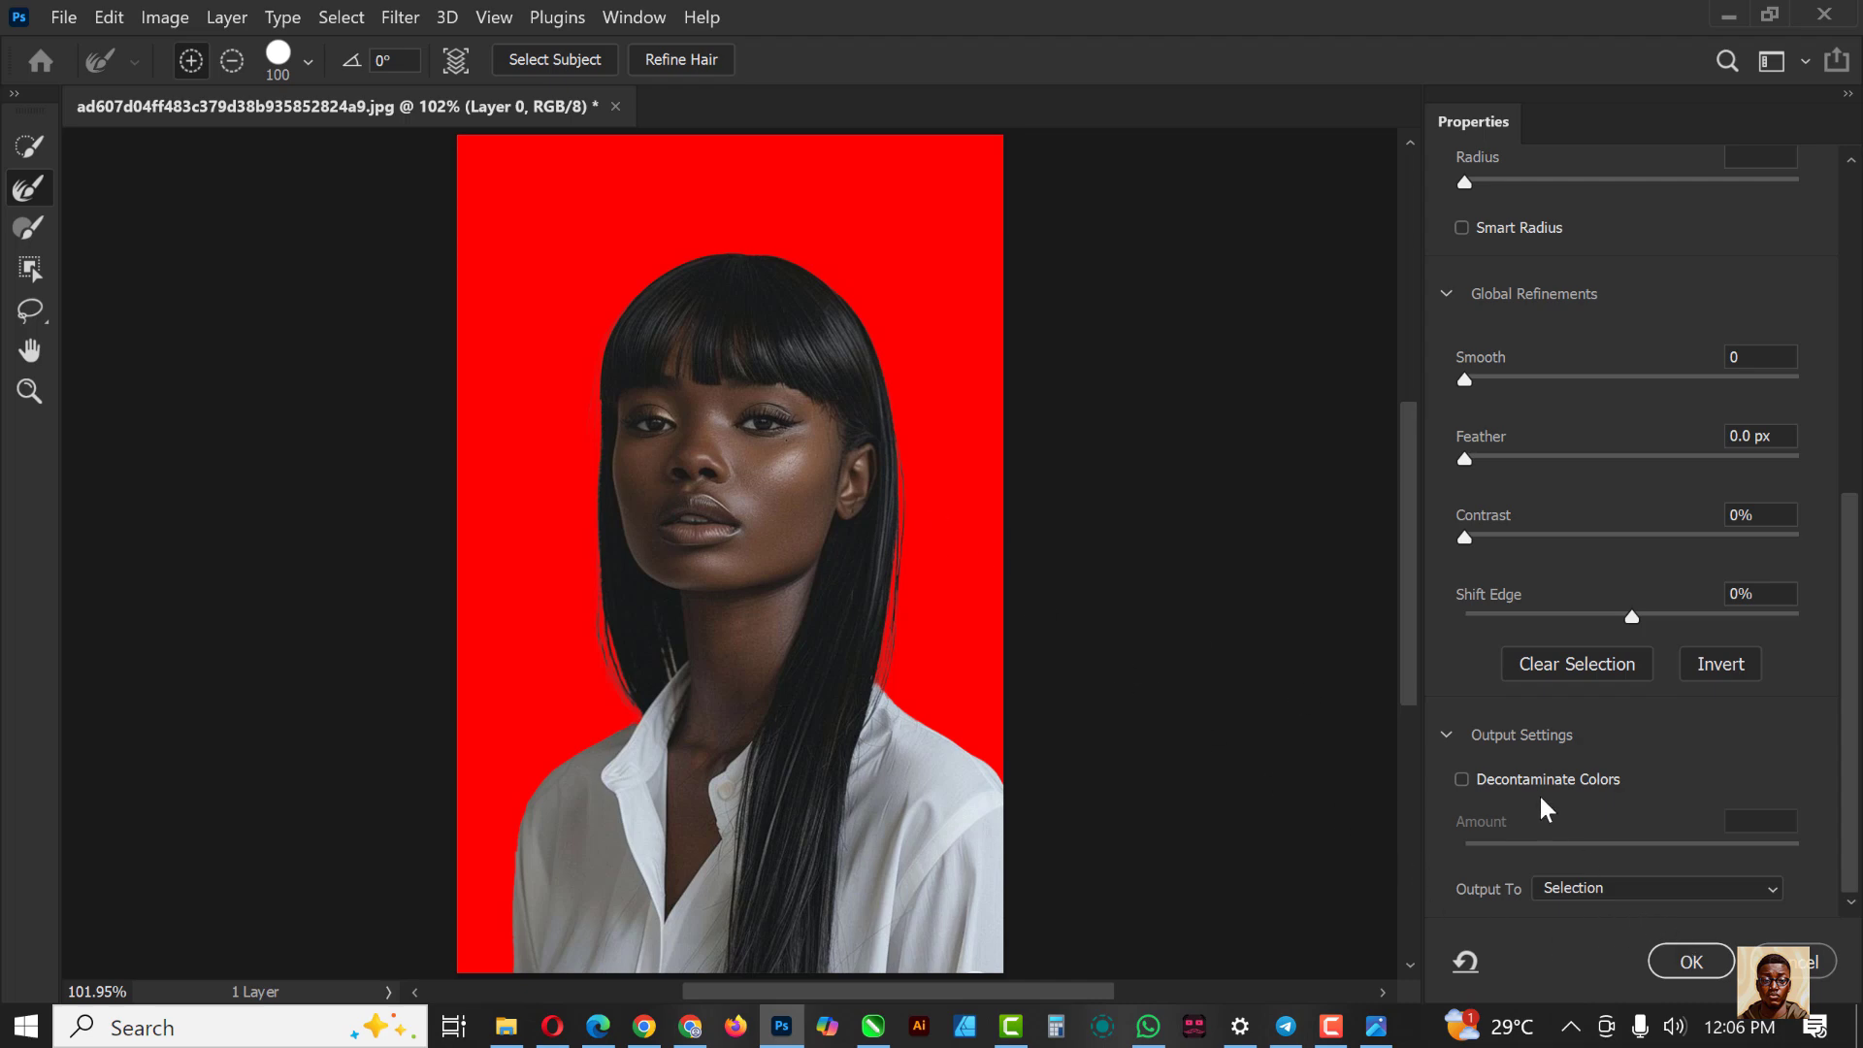
pyautogui.click(1663, 885)
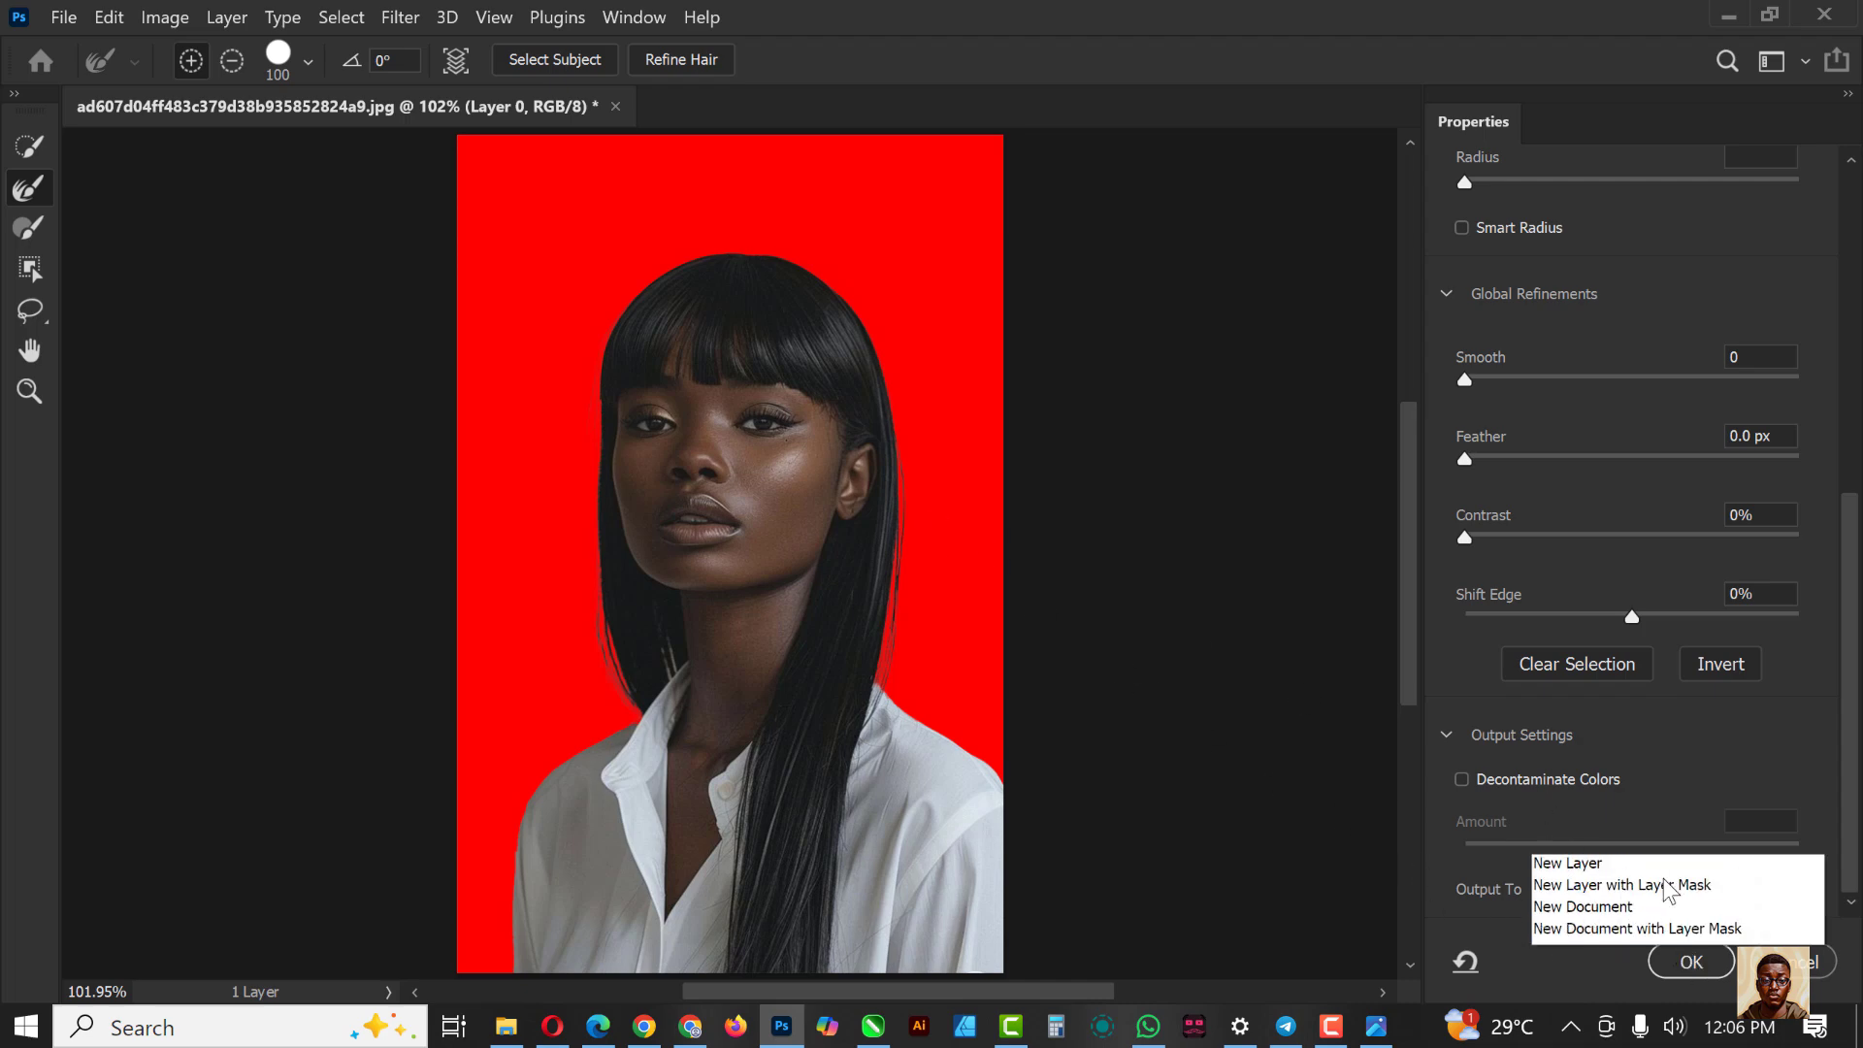
pyautogui.click(1617, 902)
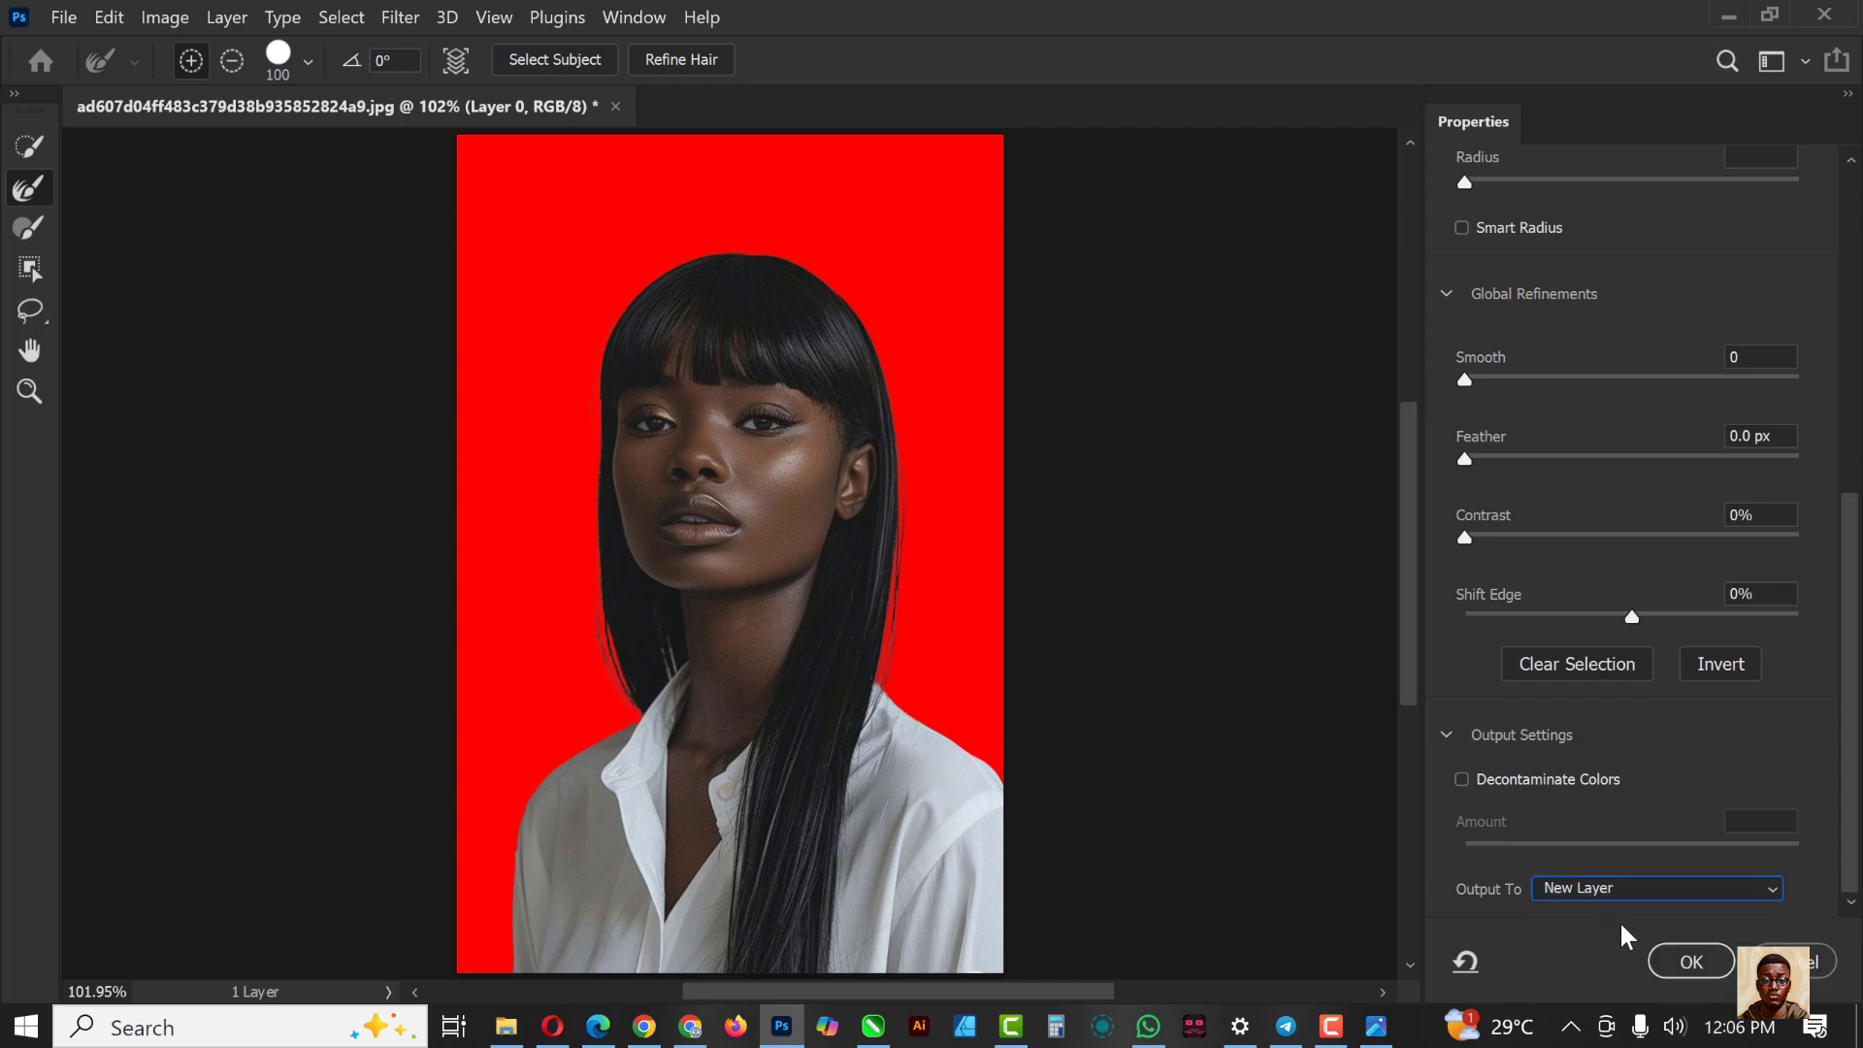
pyautogui.click(1687, 960)
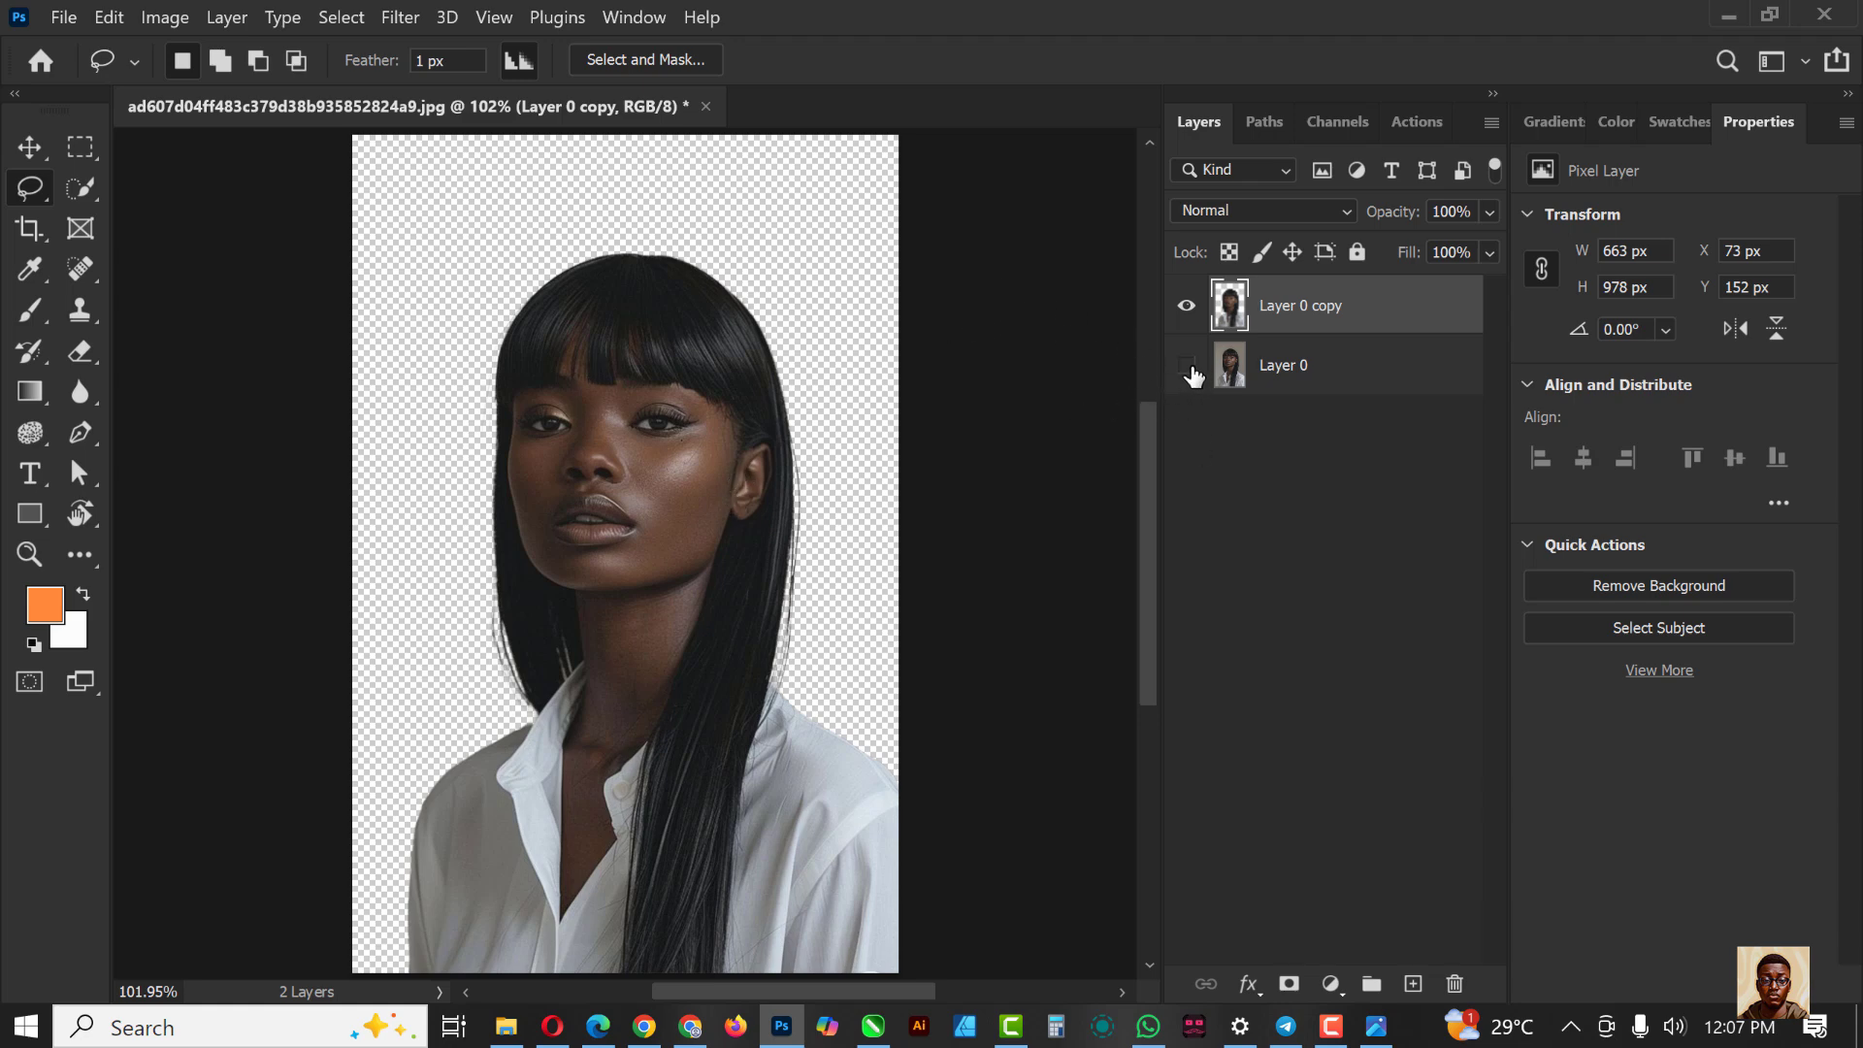
pyautogui.click(1189, 368)
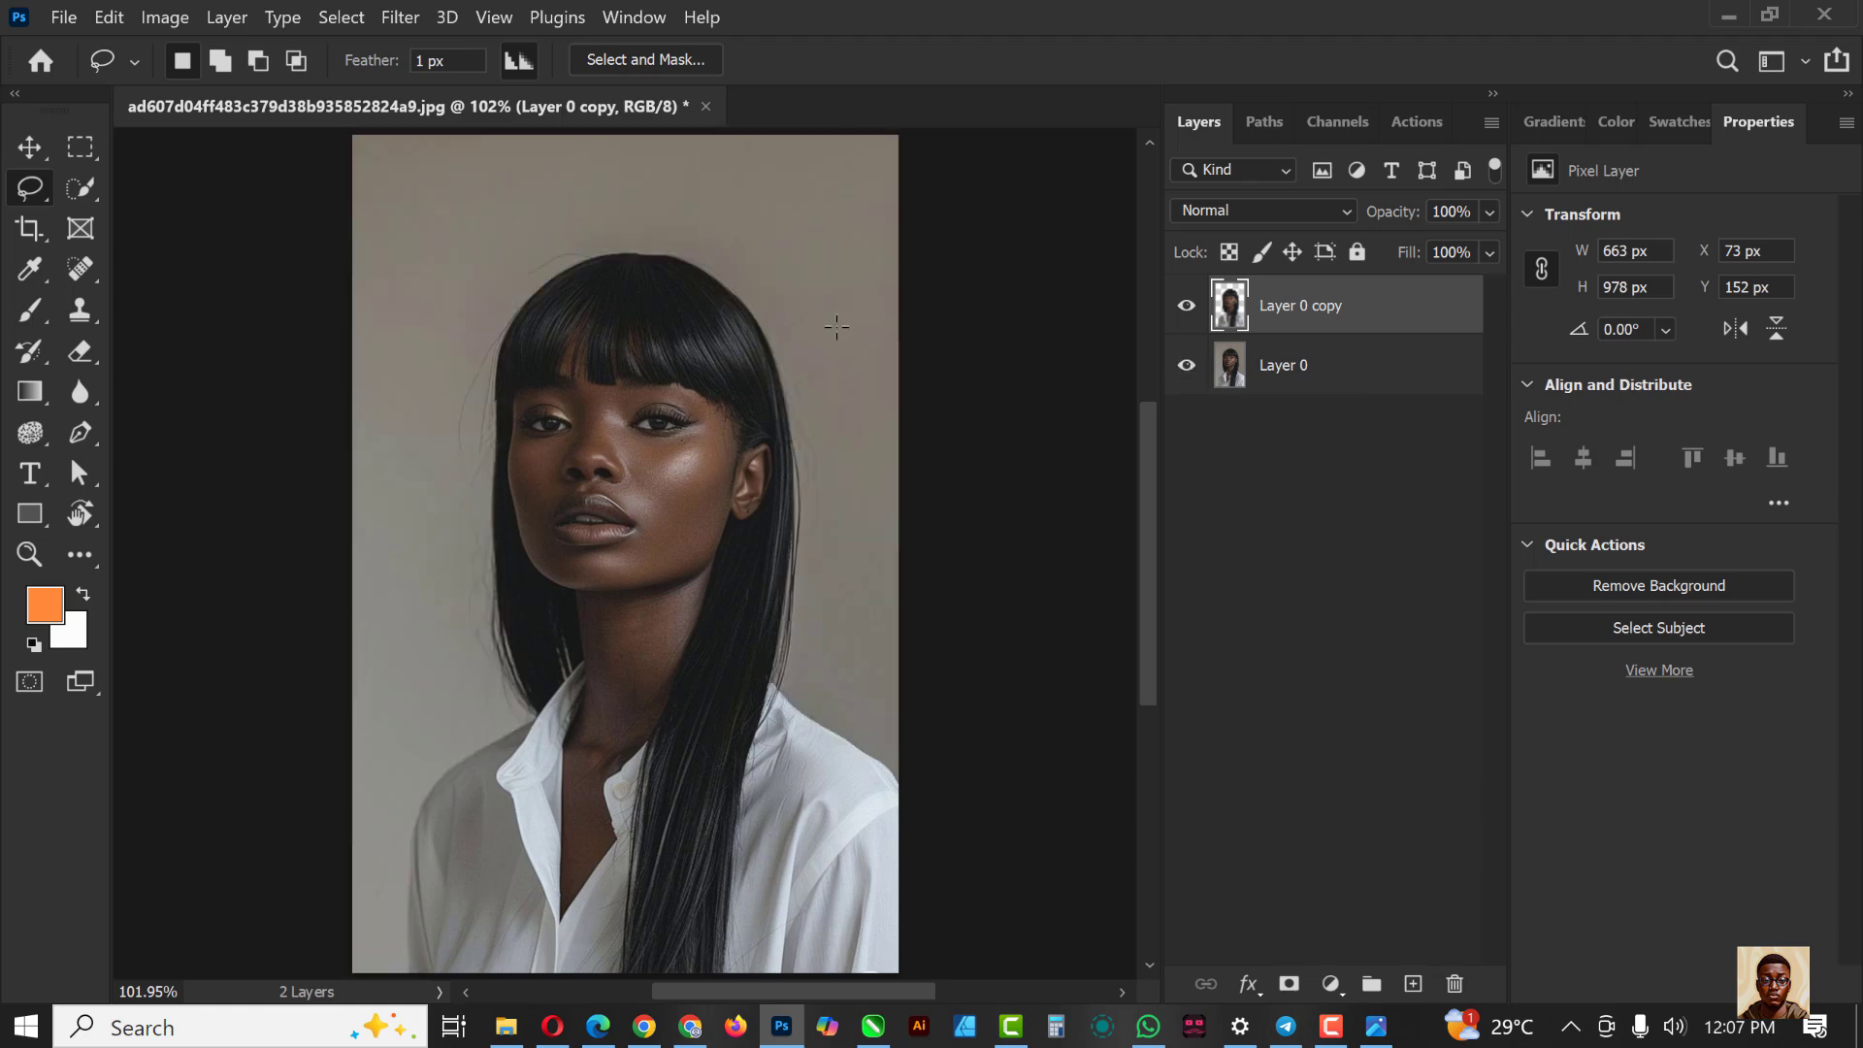
pyautogui.press('ctrl')
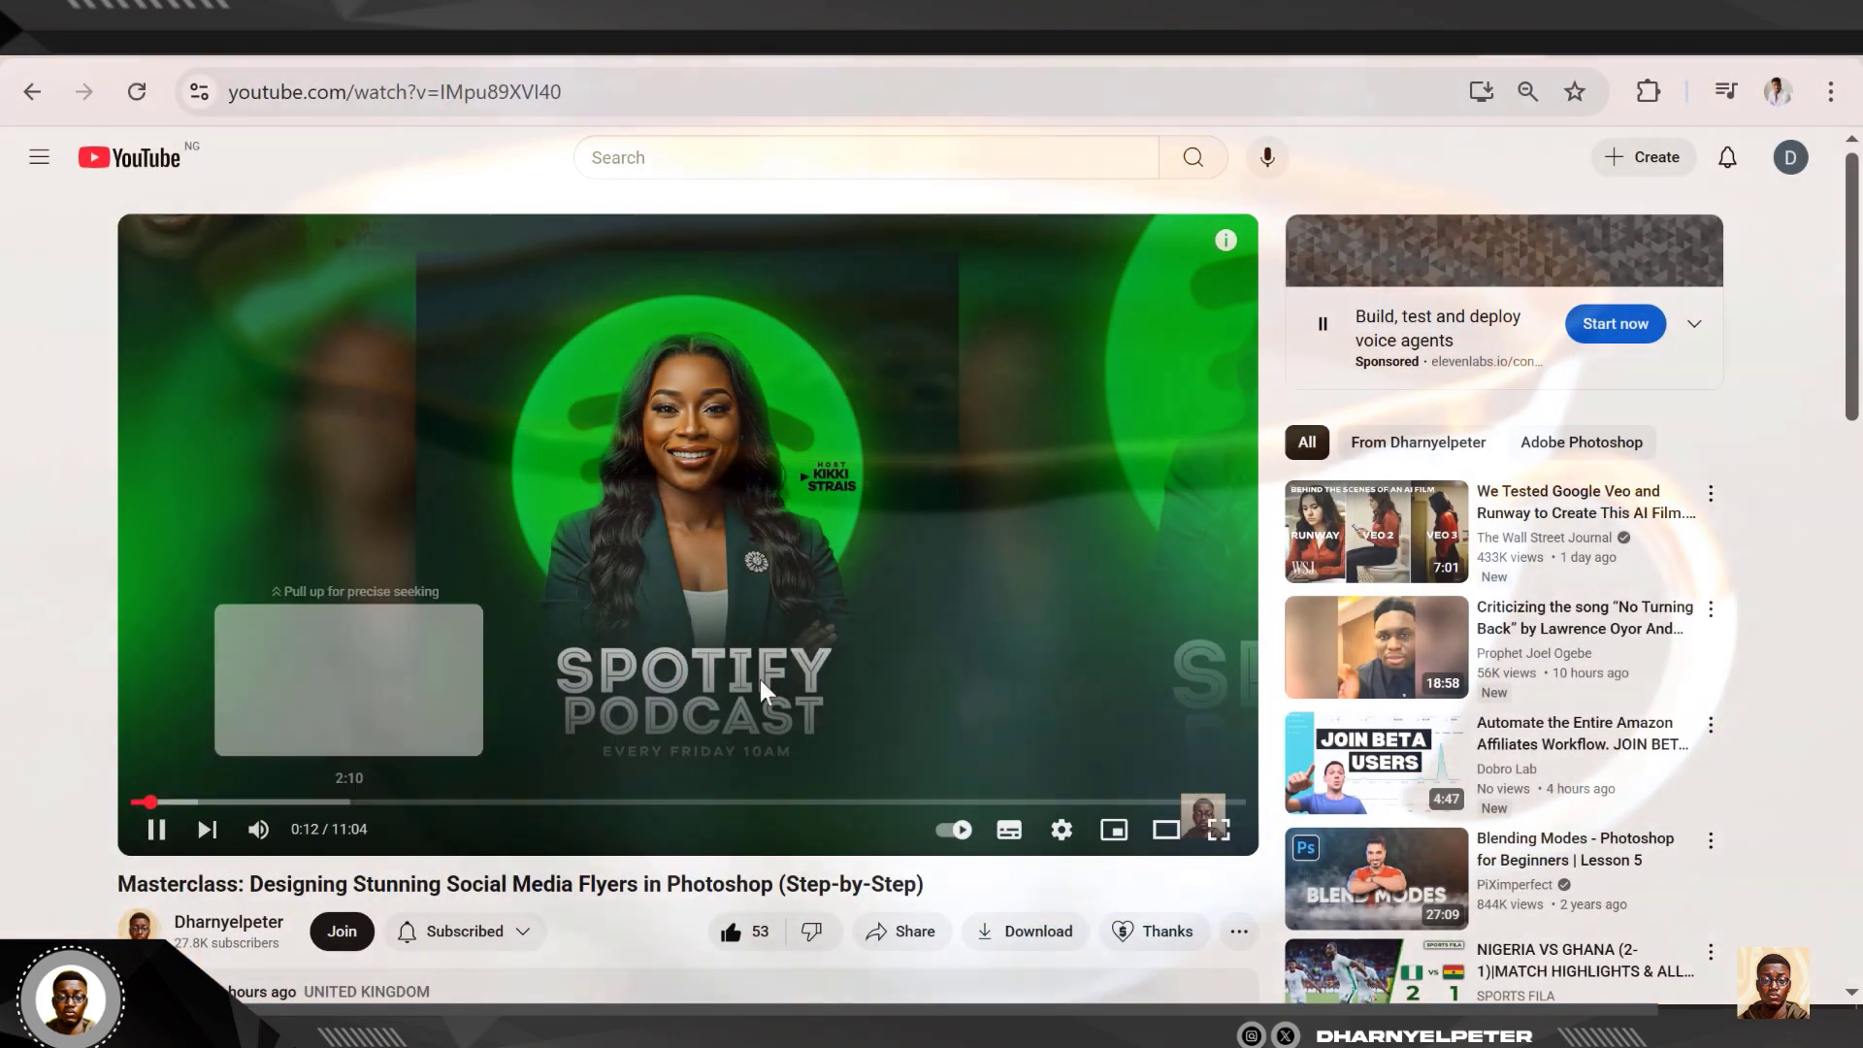
# Step: Switch to the flyer masterclass video on YouTube and open its Super Thanks dialog
pyautogui.scroll(-2, 760, 679)
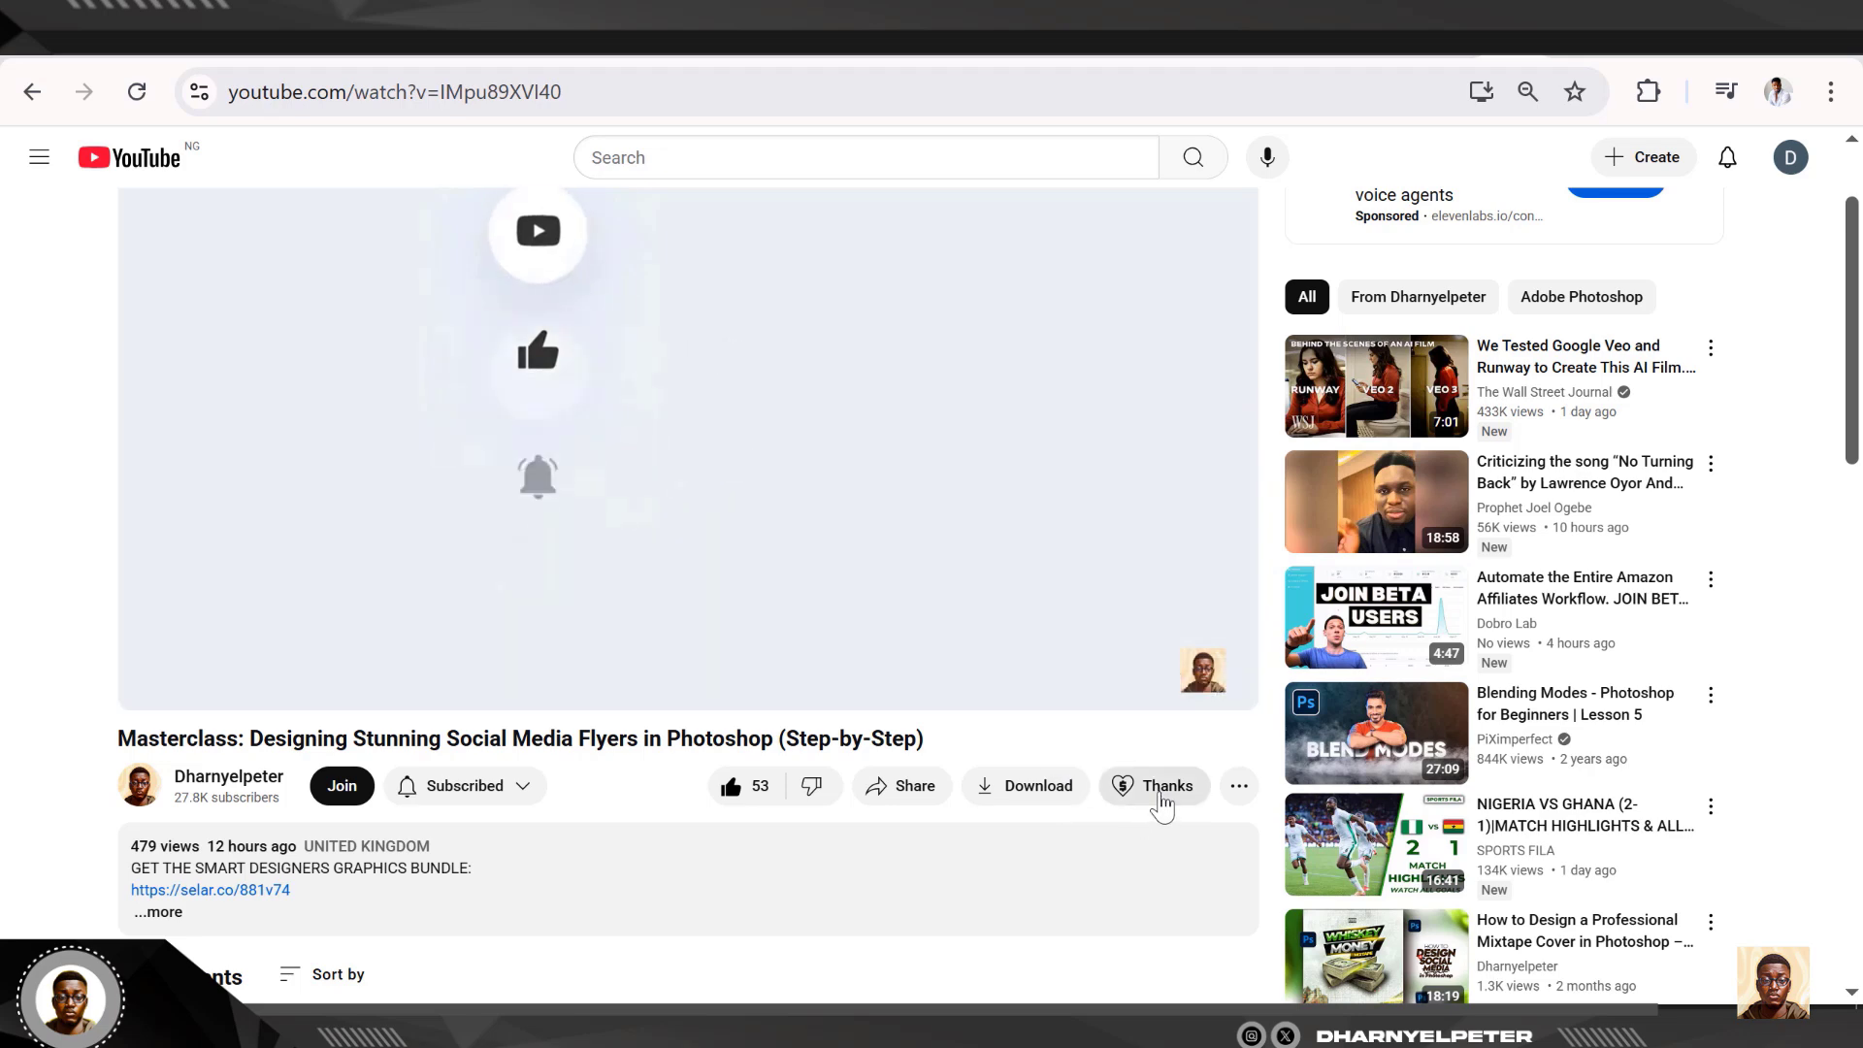
pyautogui.click(1161, 802)
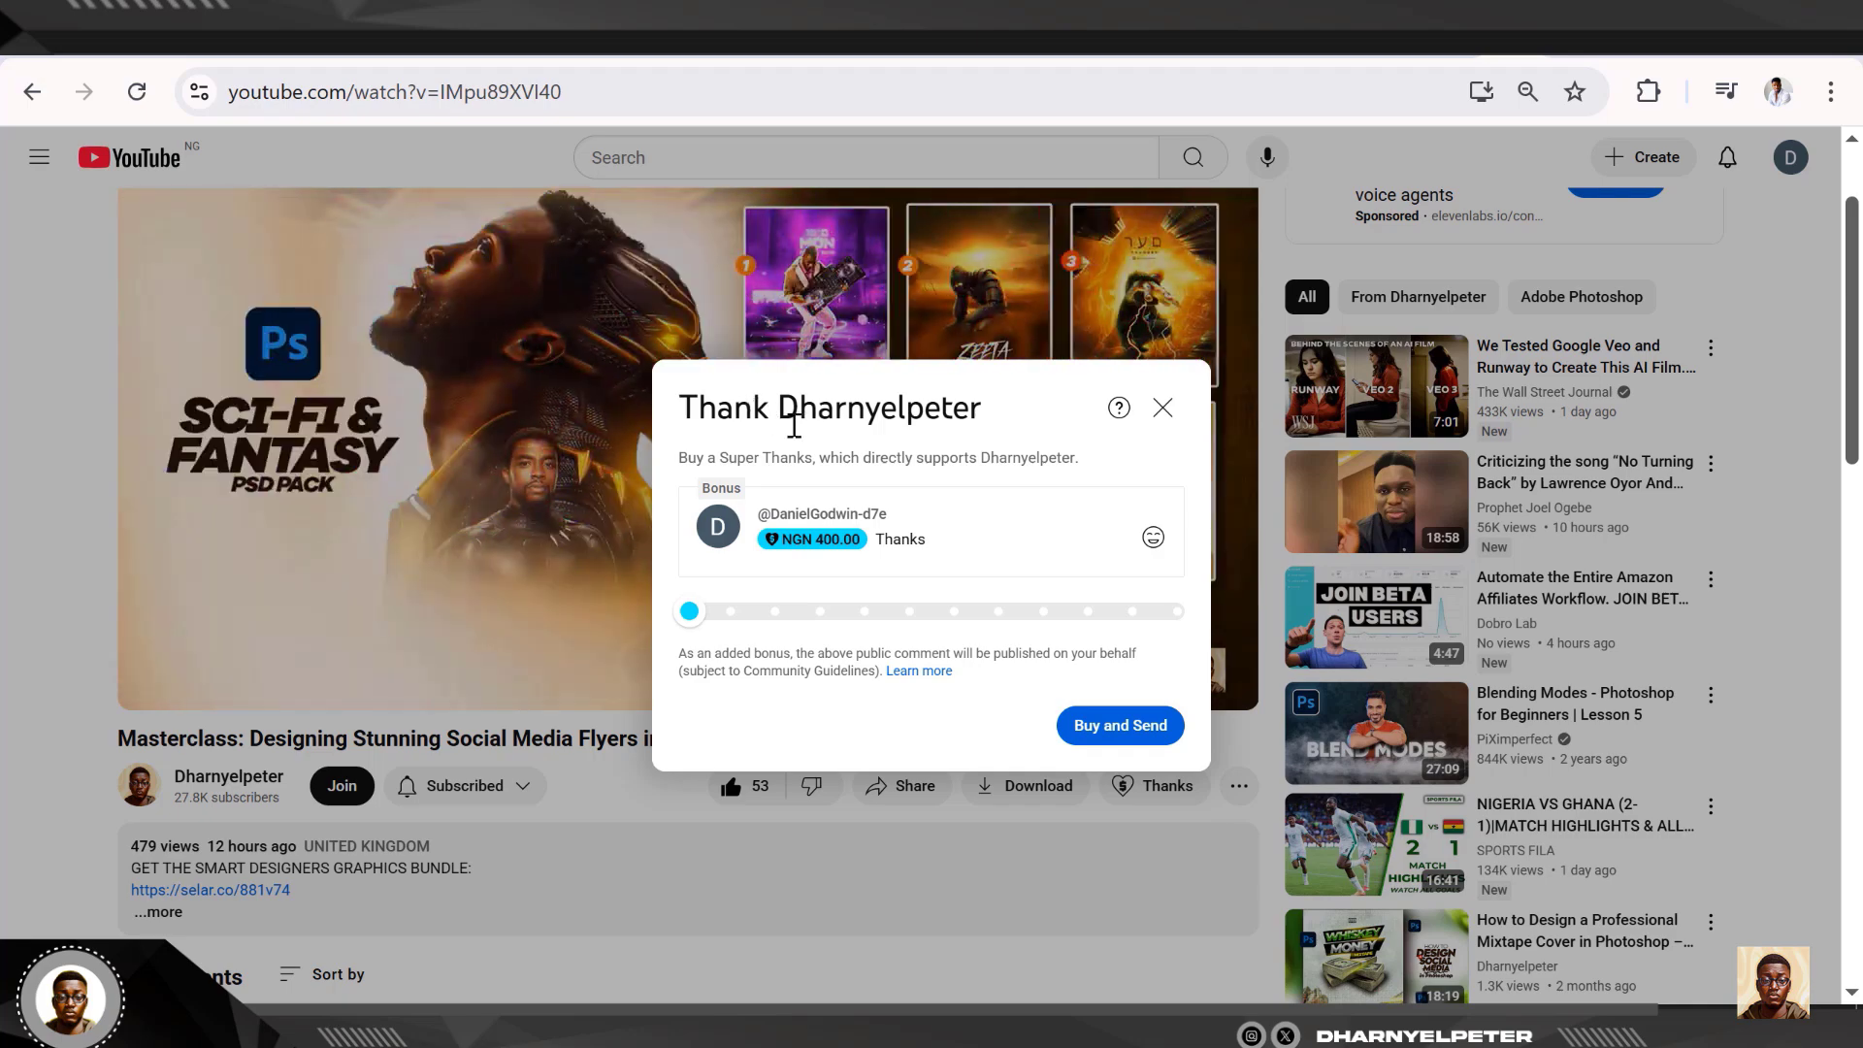
pyautogui.moveTo(687, 402); pyautogui.dragTo(1033, 437)
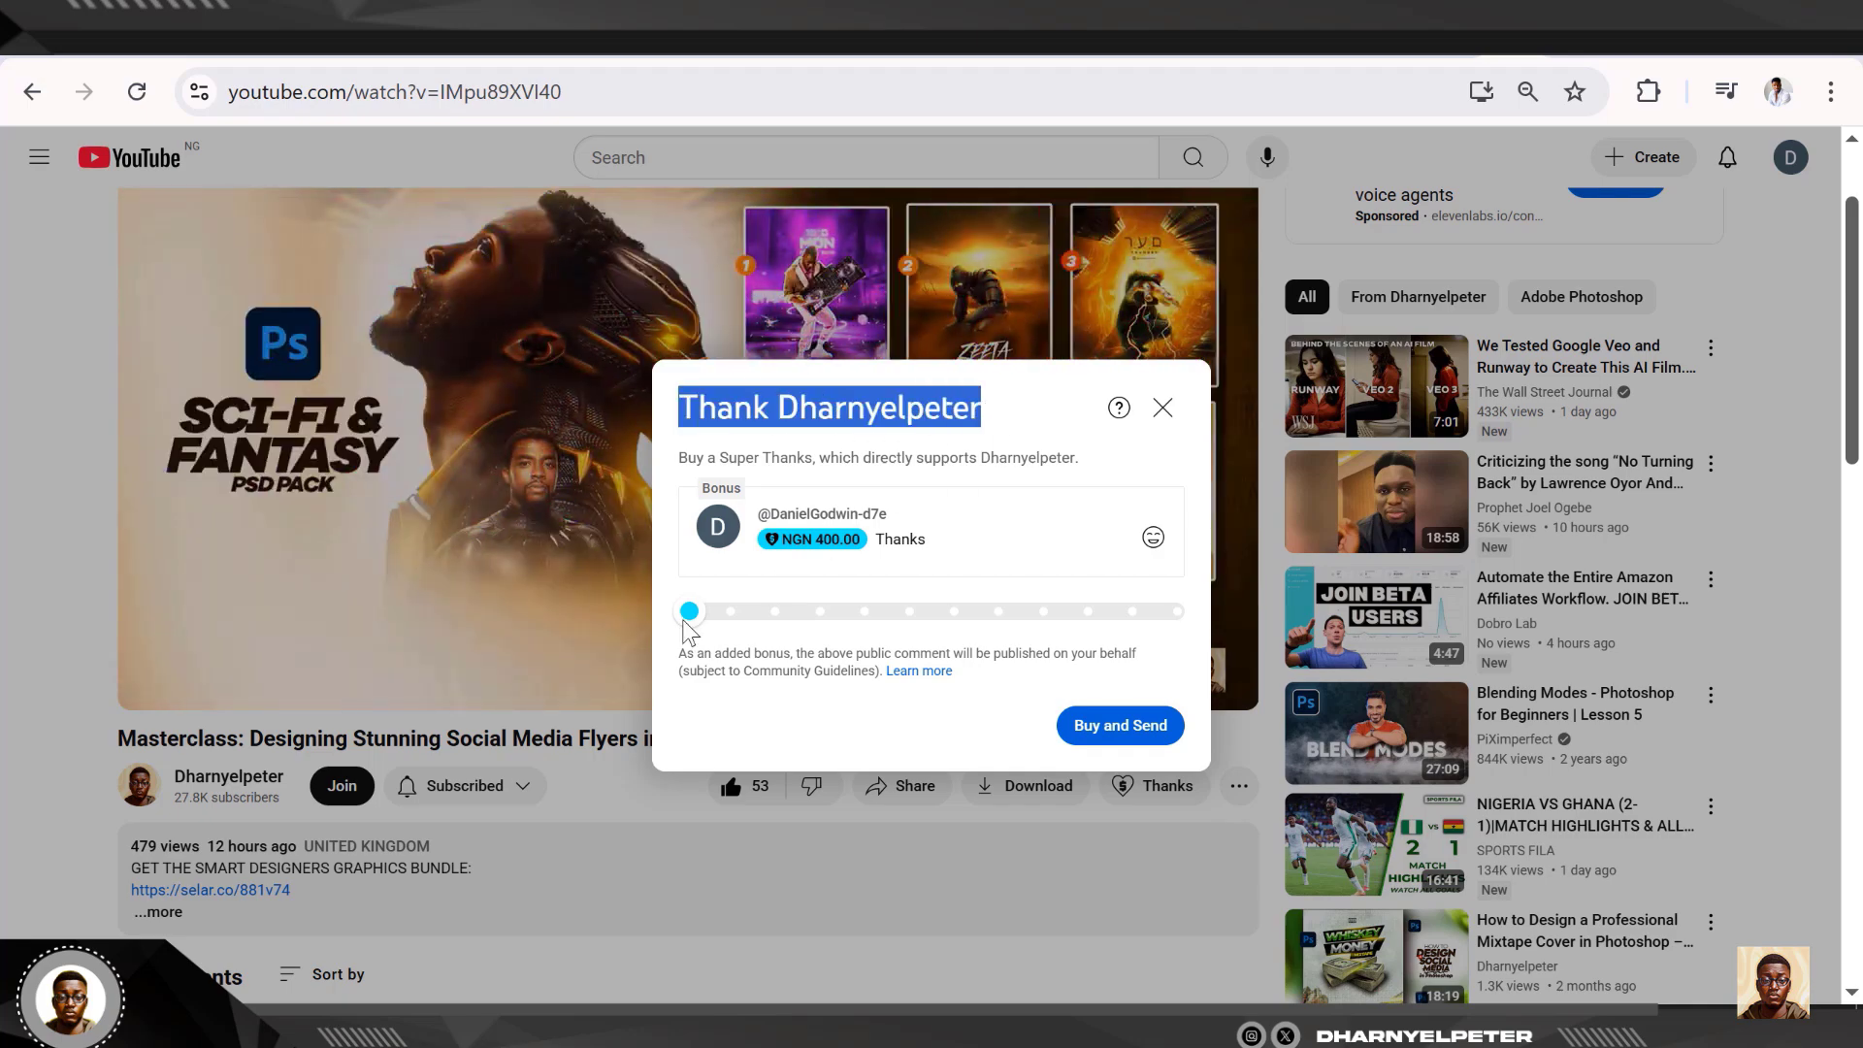
# Step: Try higher Super Thanks amounts, set it back to NGN 400.00 and proceed to the purchase
pyautogui.moveTo(685, 619); pyautogui.dragTo(823, 613)
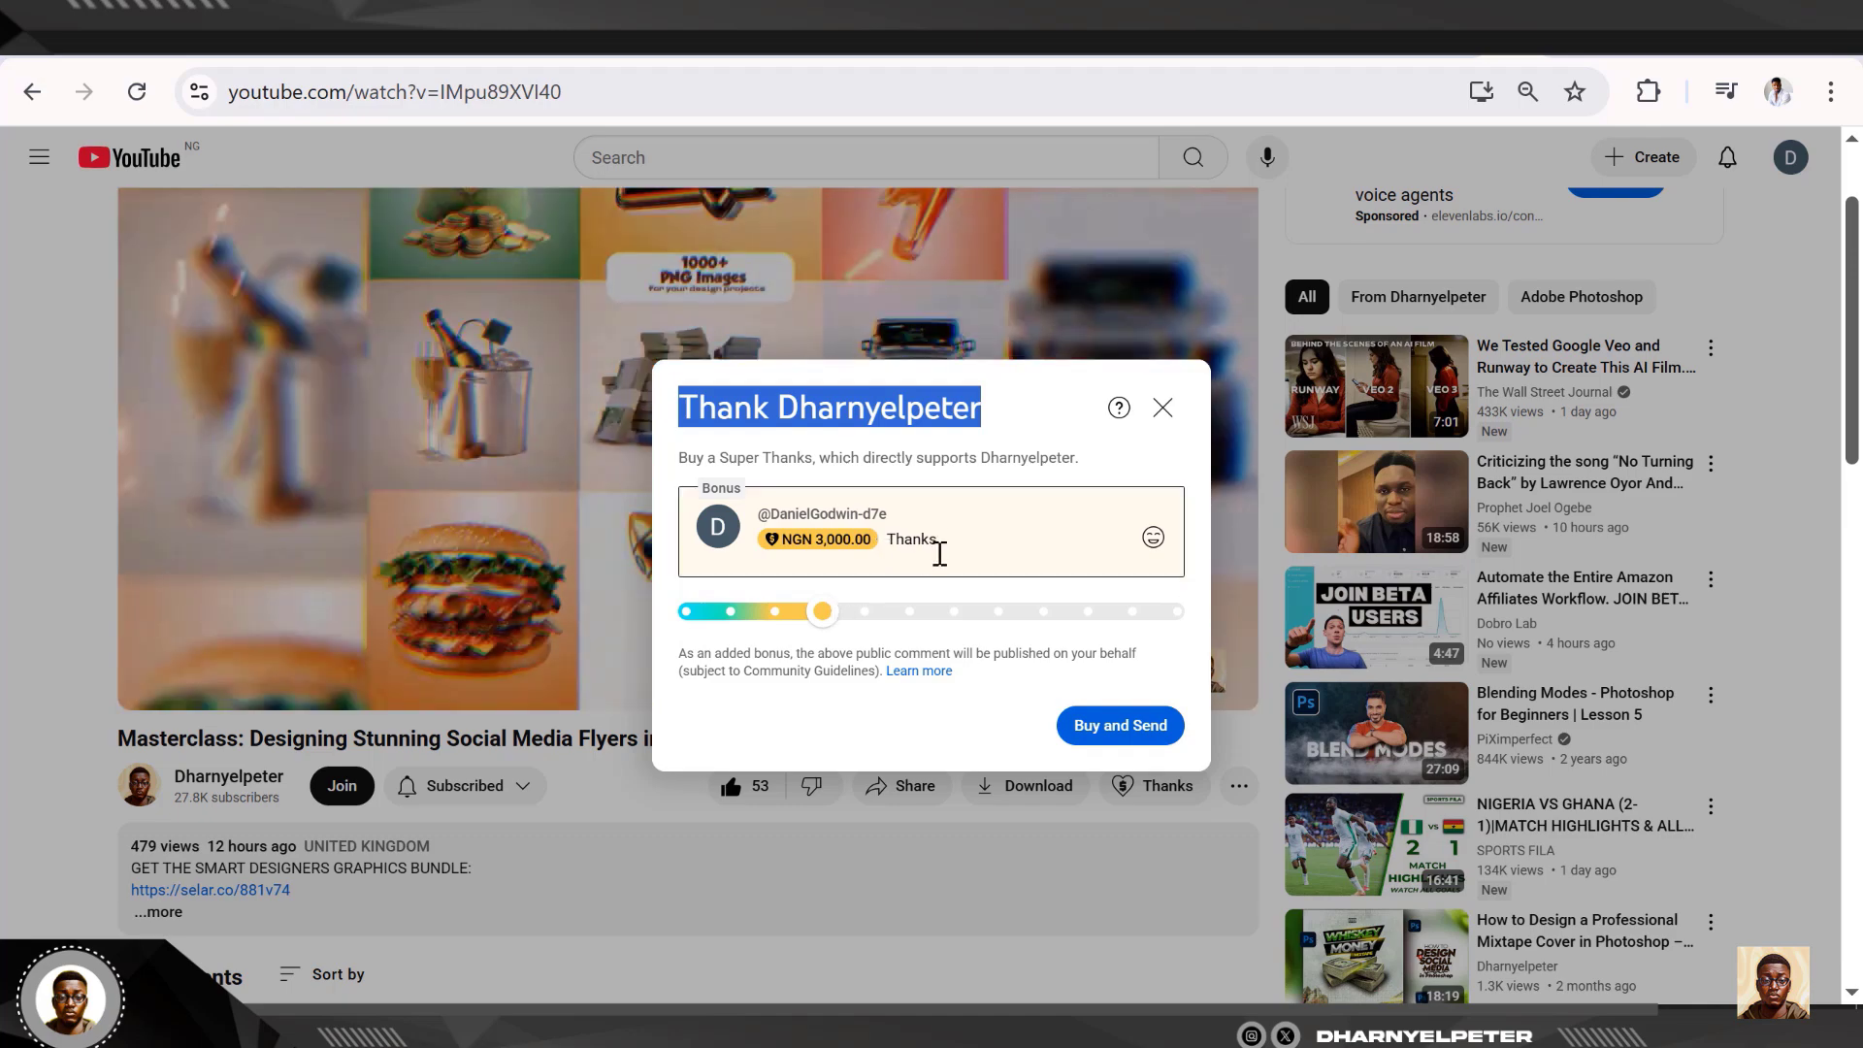
pyautogui.moveTo(823, 615); pyautogui.dragTo(572, 616)
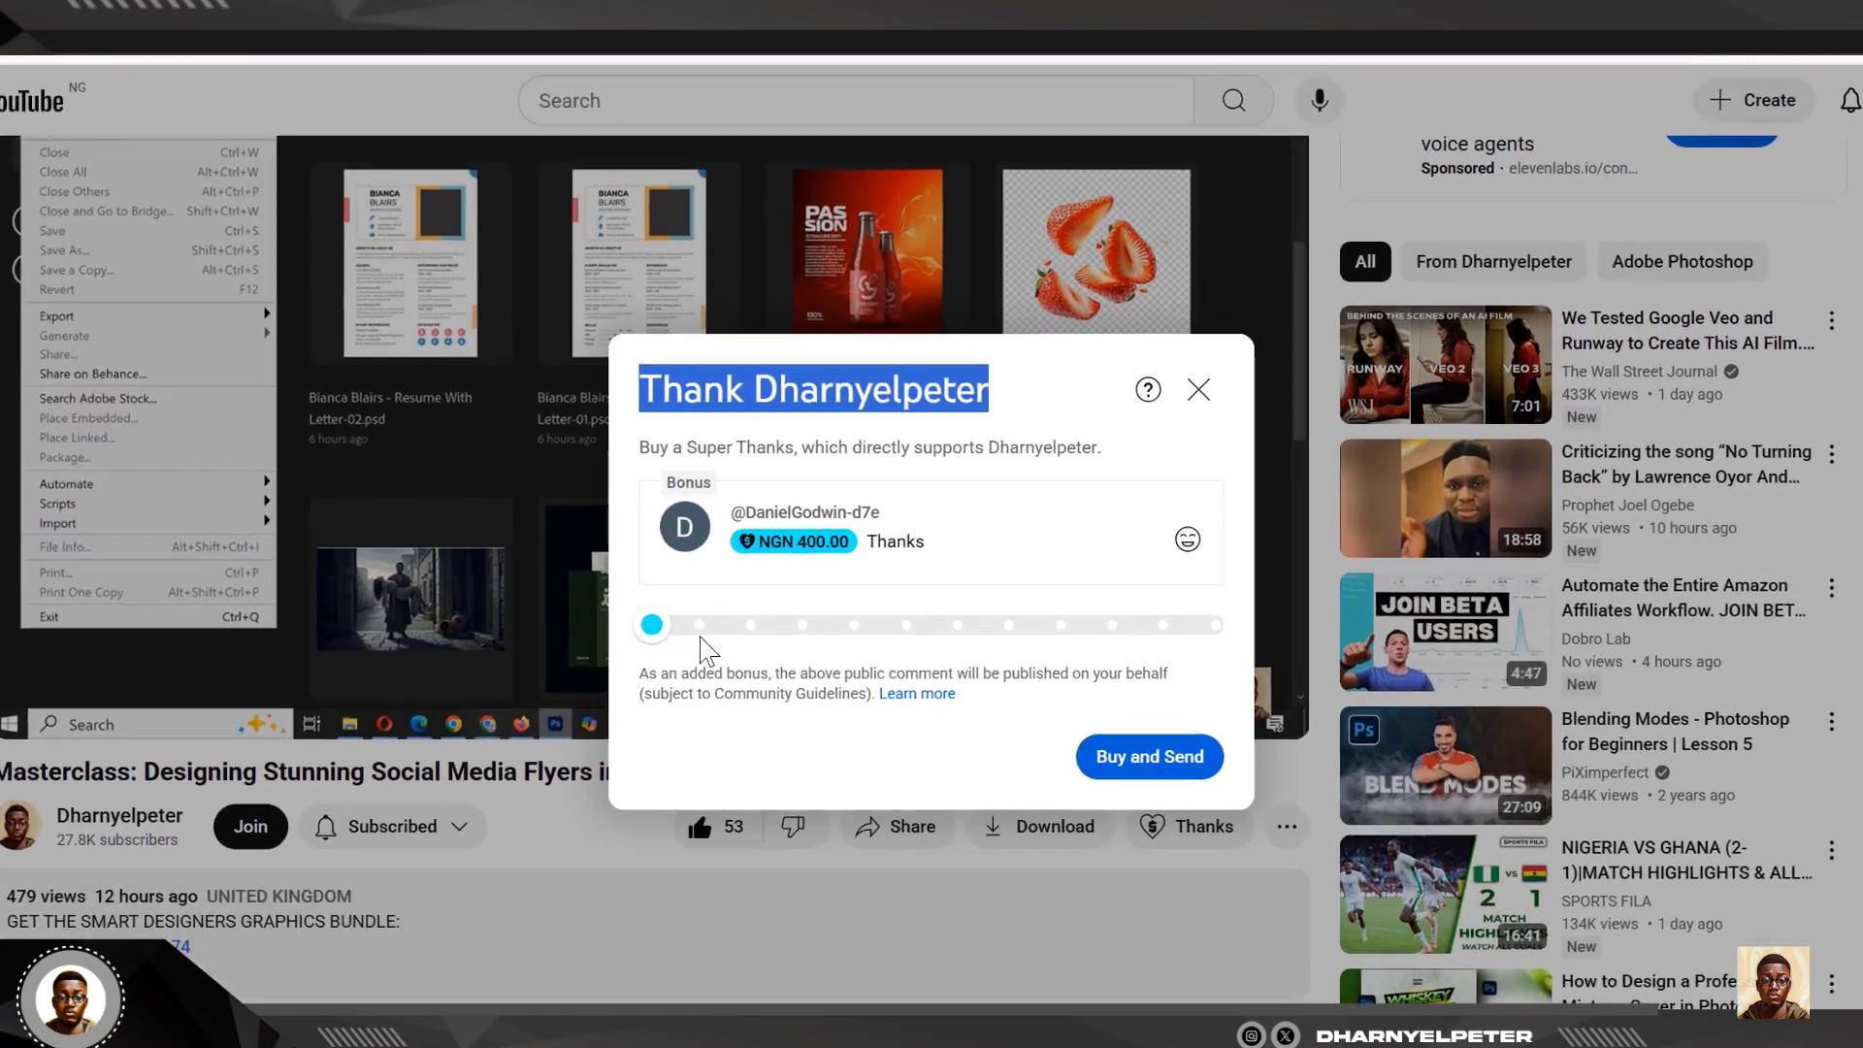
pyautogui.press('Right')
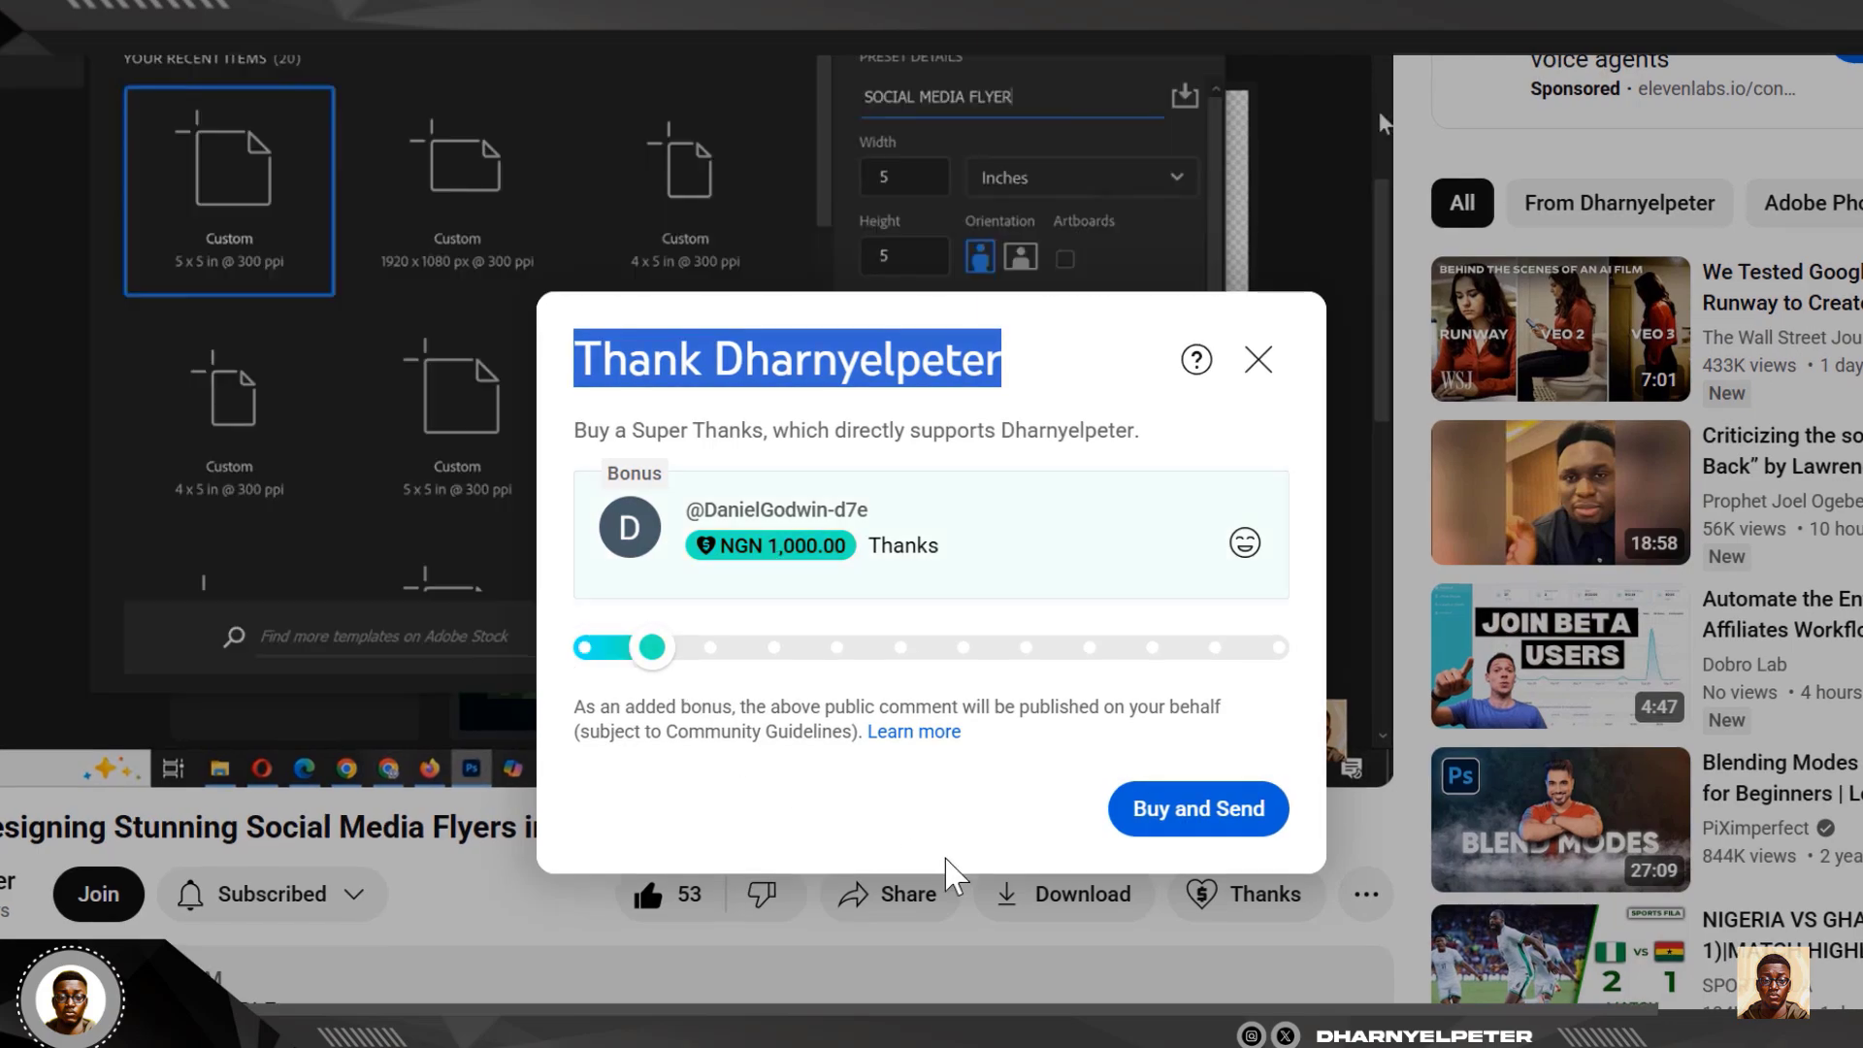
pyautogui.moveTo(652, 647); pyautogui.dragTo(584, 647)
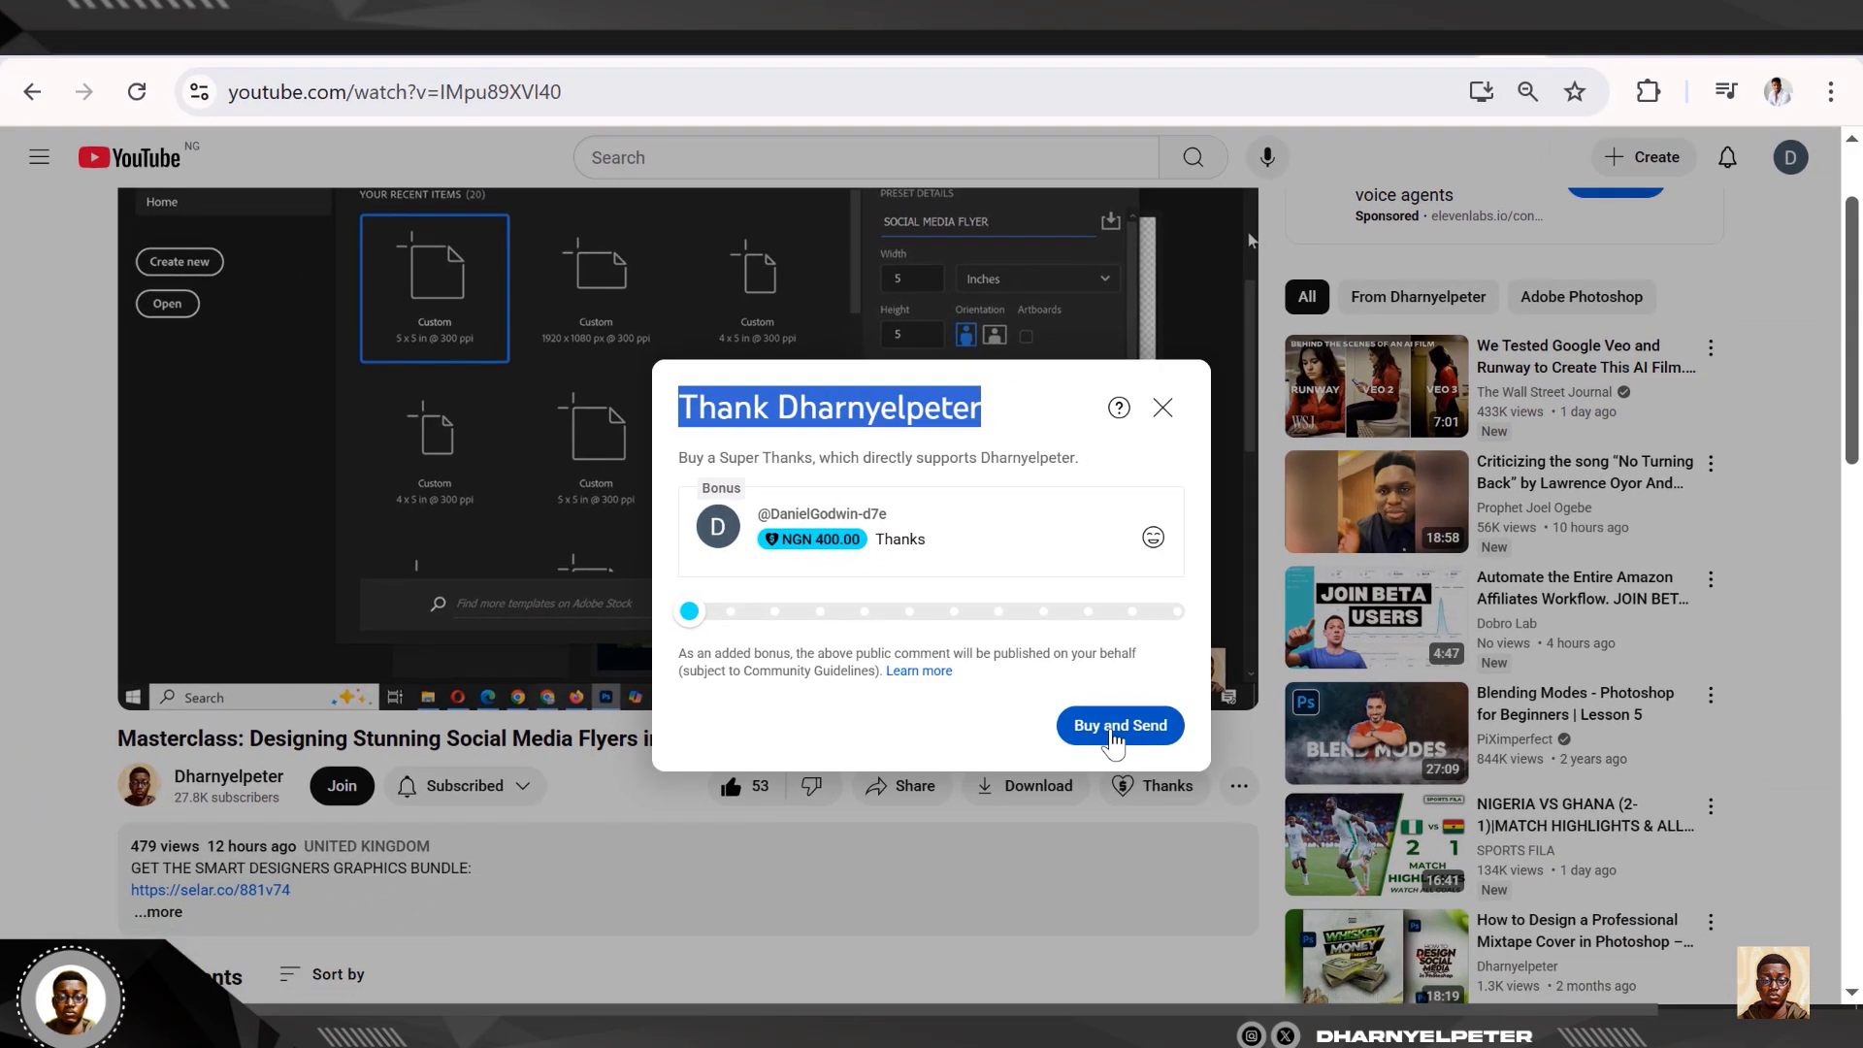
pyautogui.click(1097, 757)
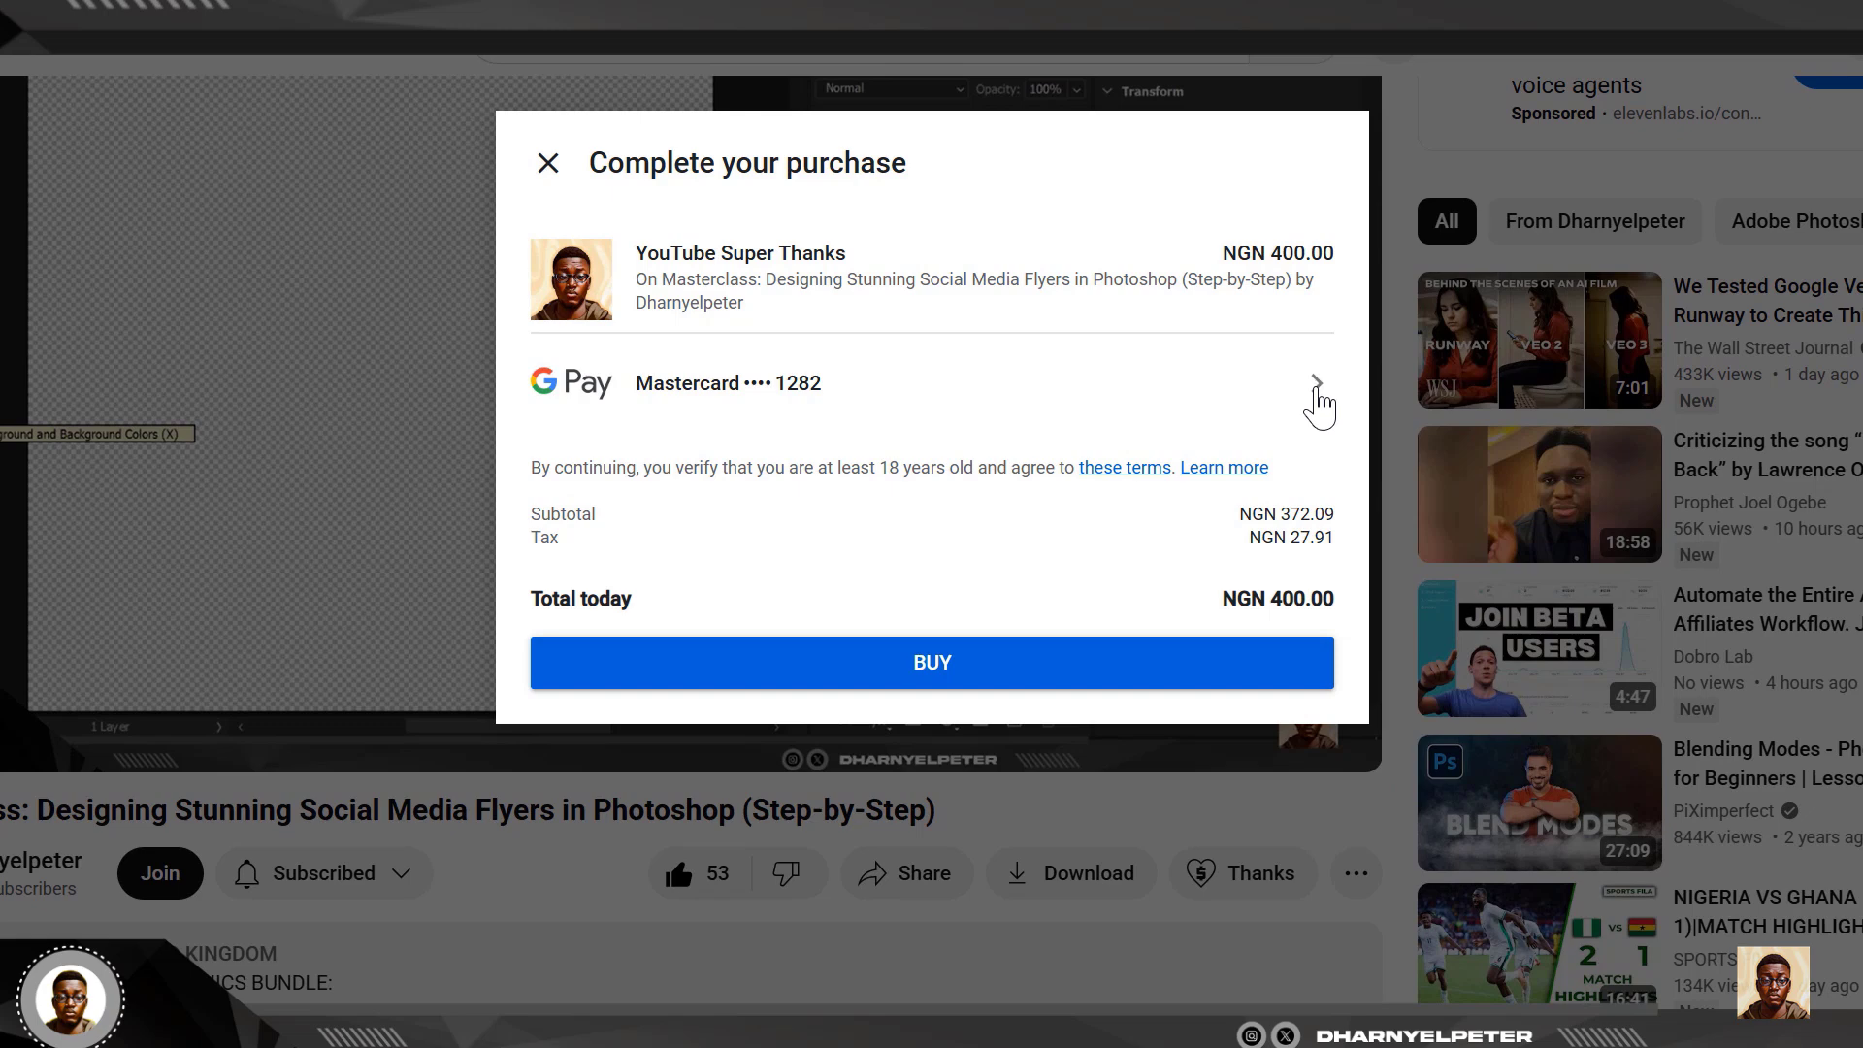
# Step: Check the available payment methods for the NGN 400.00 Super Thanks, return to the order summary and dismiss the purchase without buying
pyautogui.click(1317, 386)
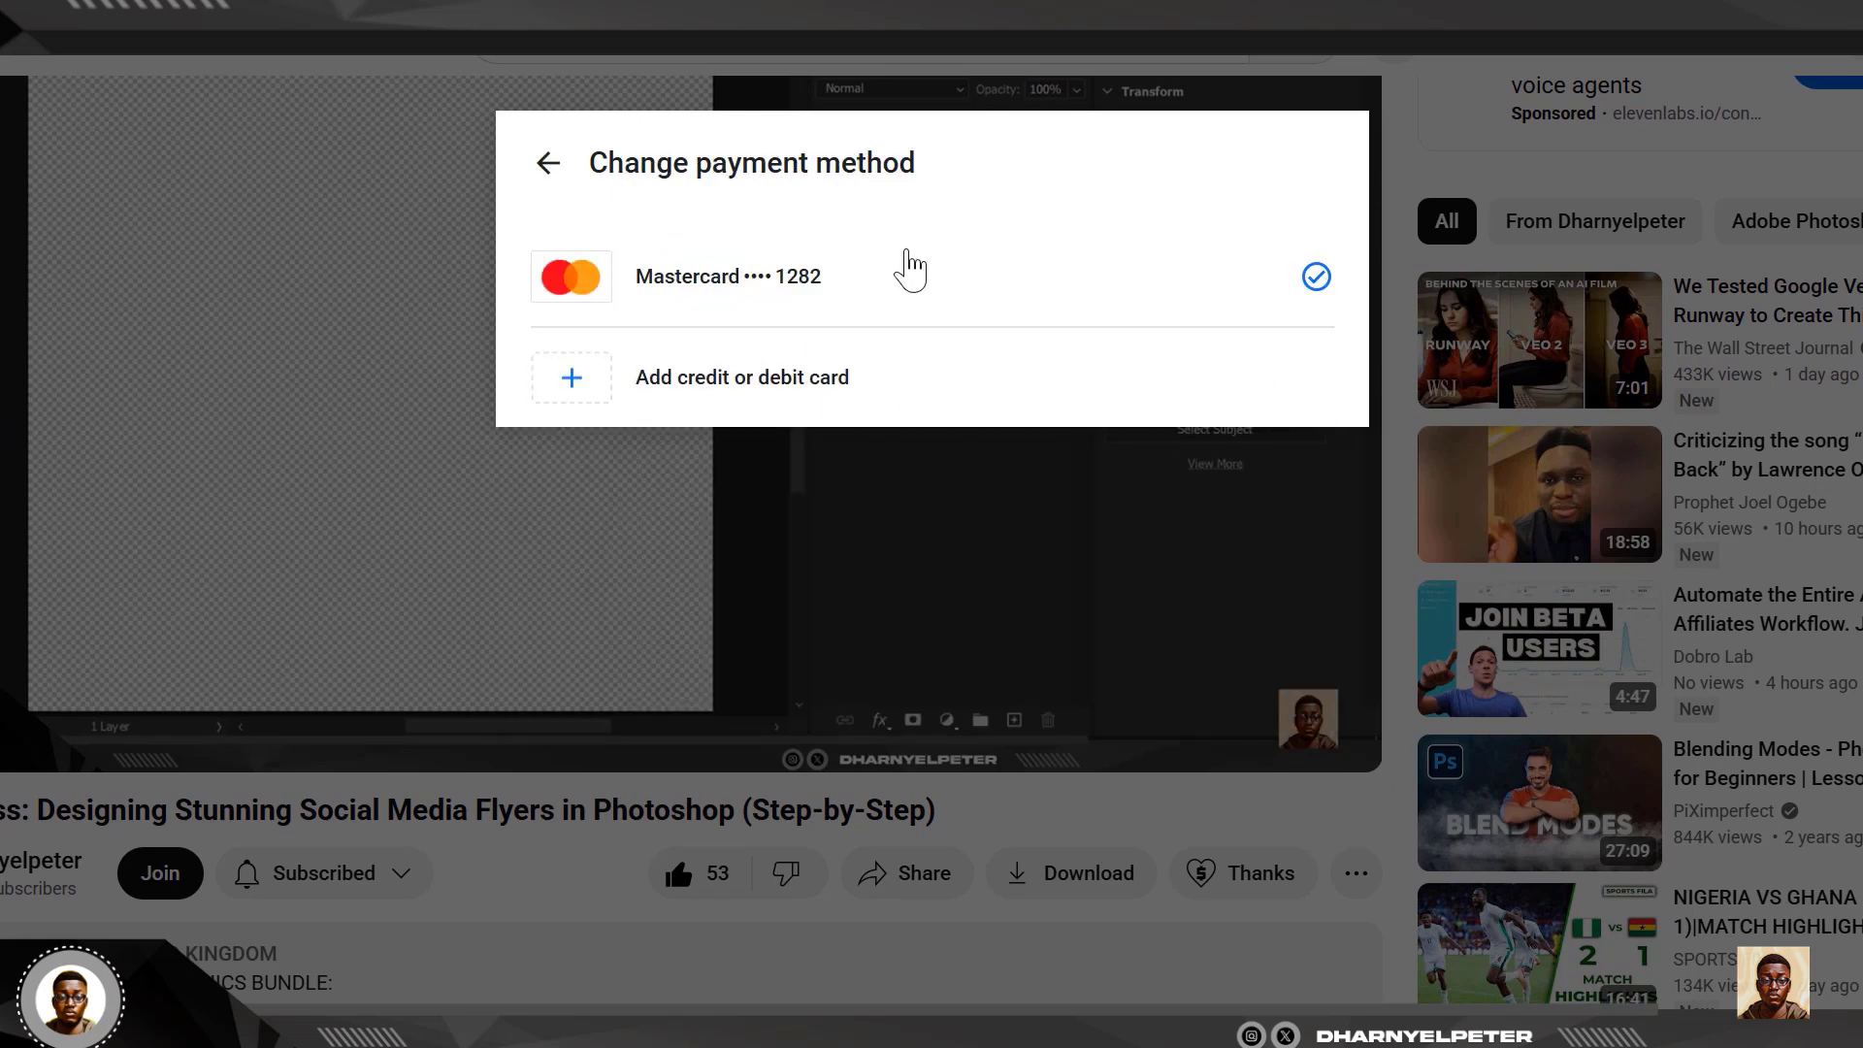
pyautogui.click(547, 165)
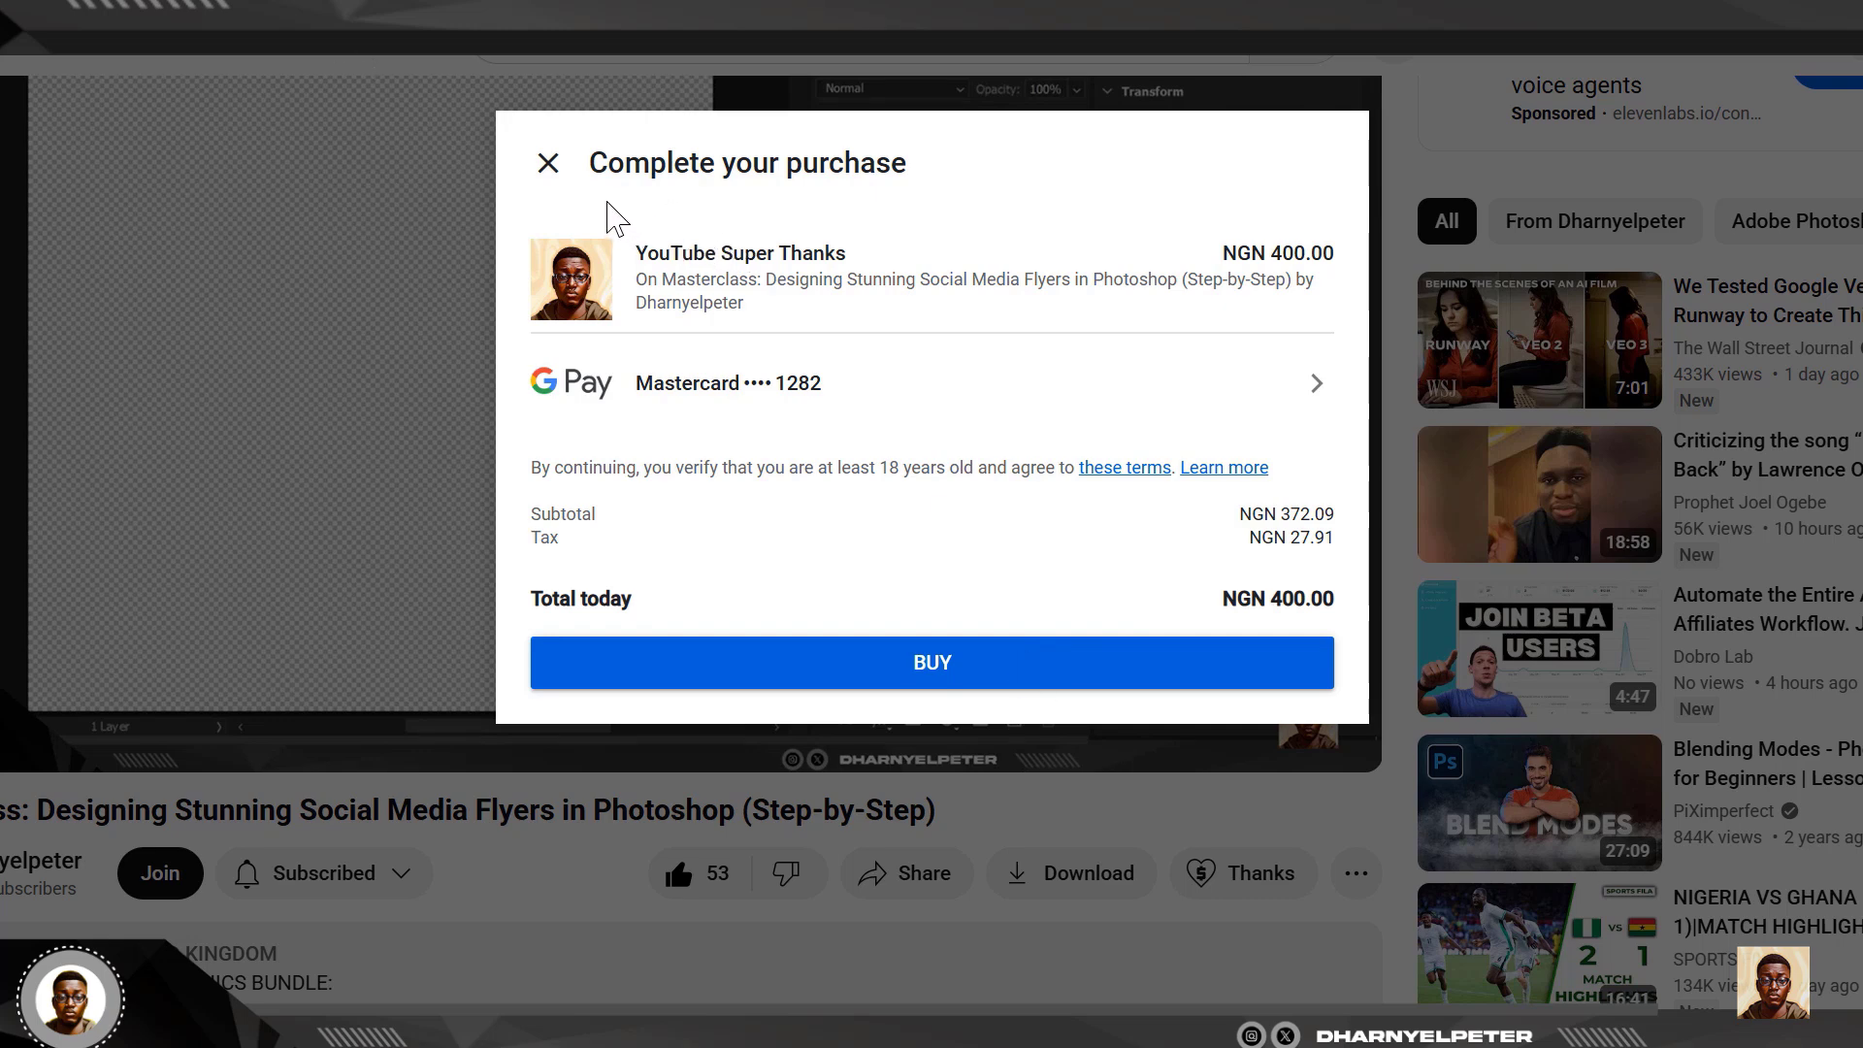
pyautogui.click(549, 170)
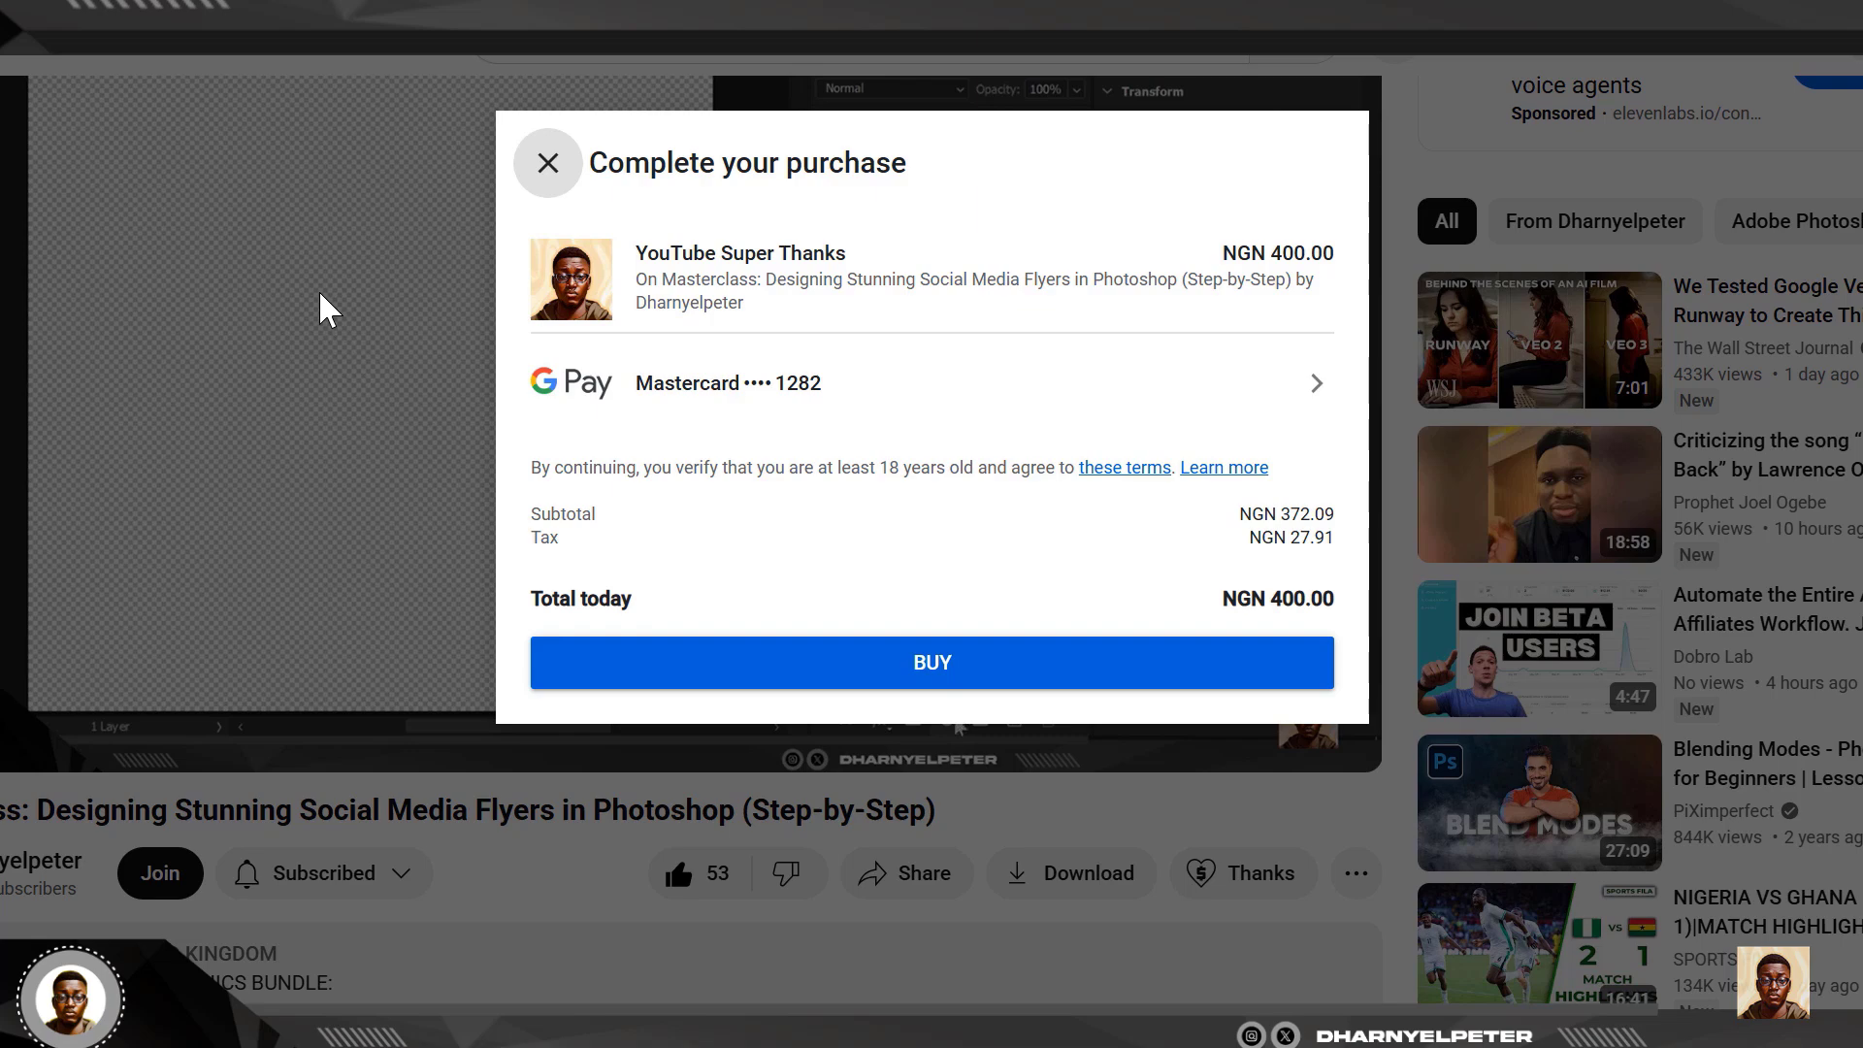
pyautogui.click(548, 163)
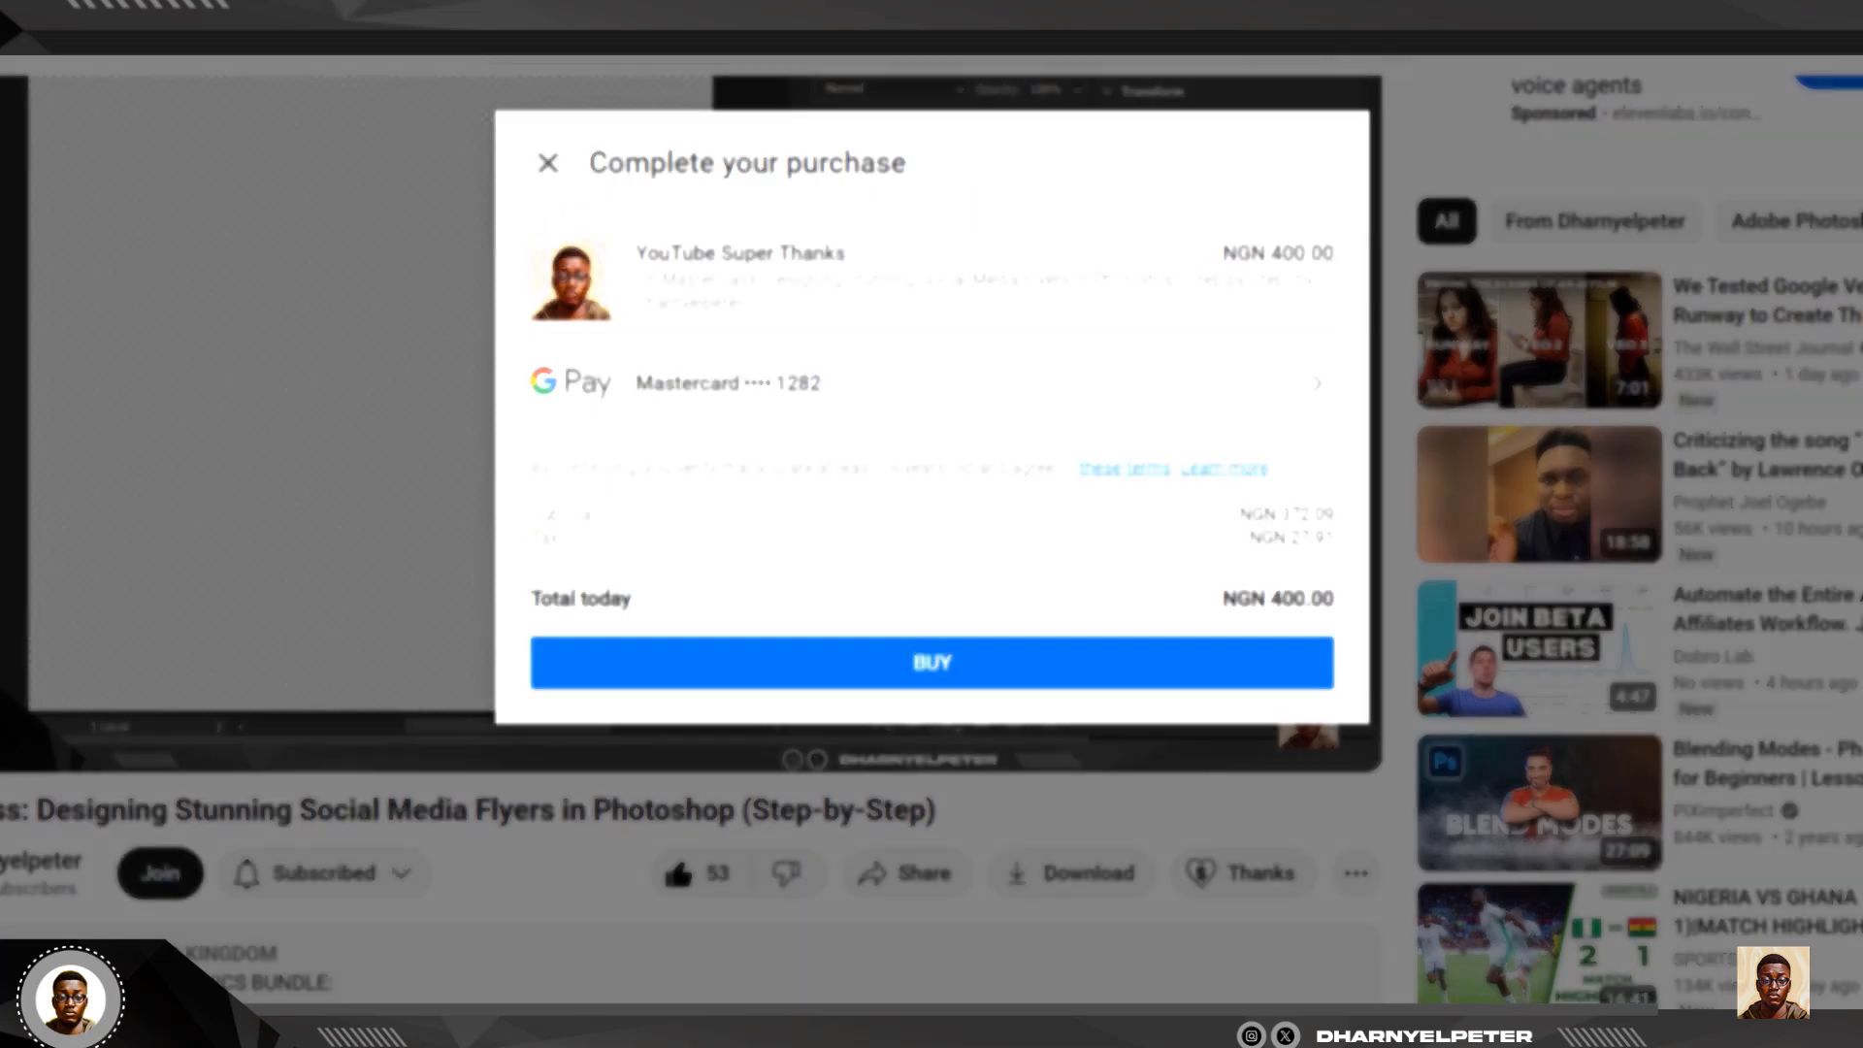
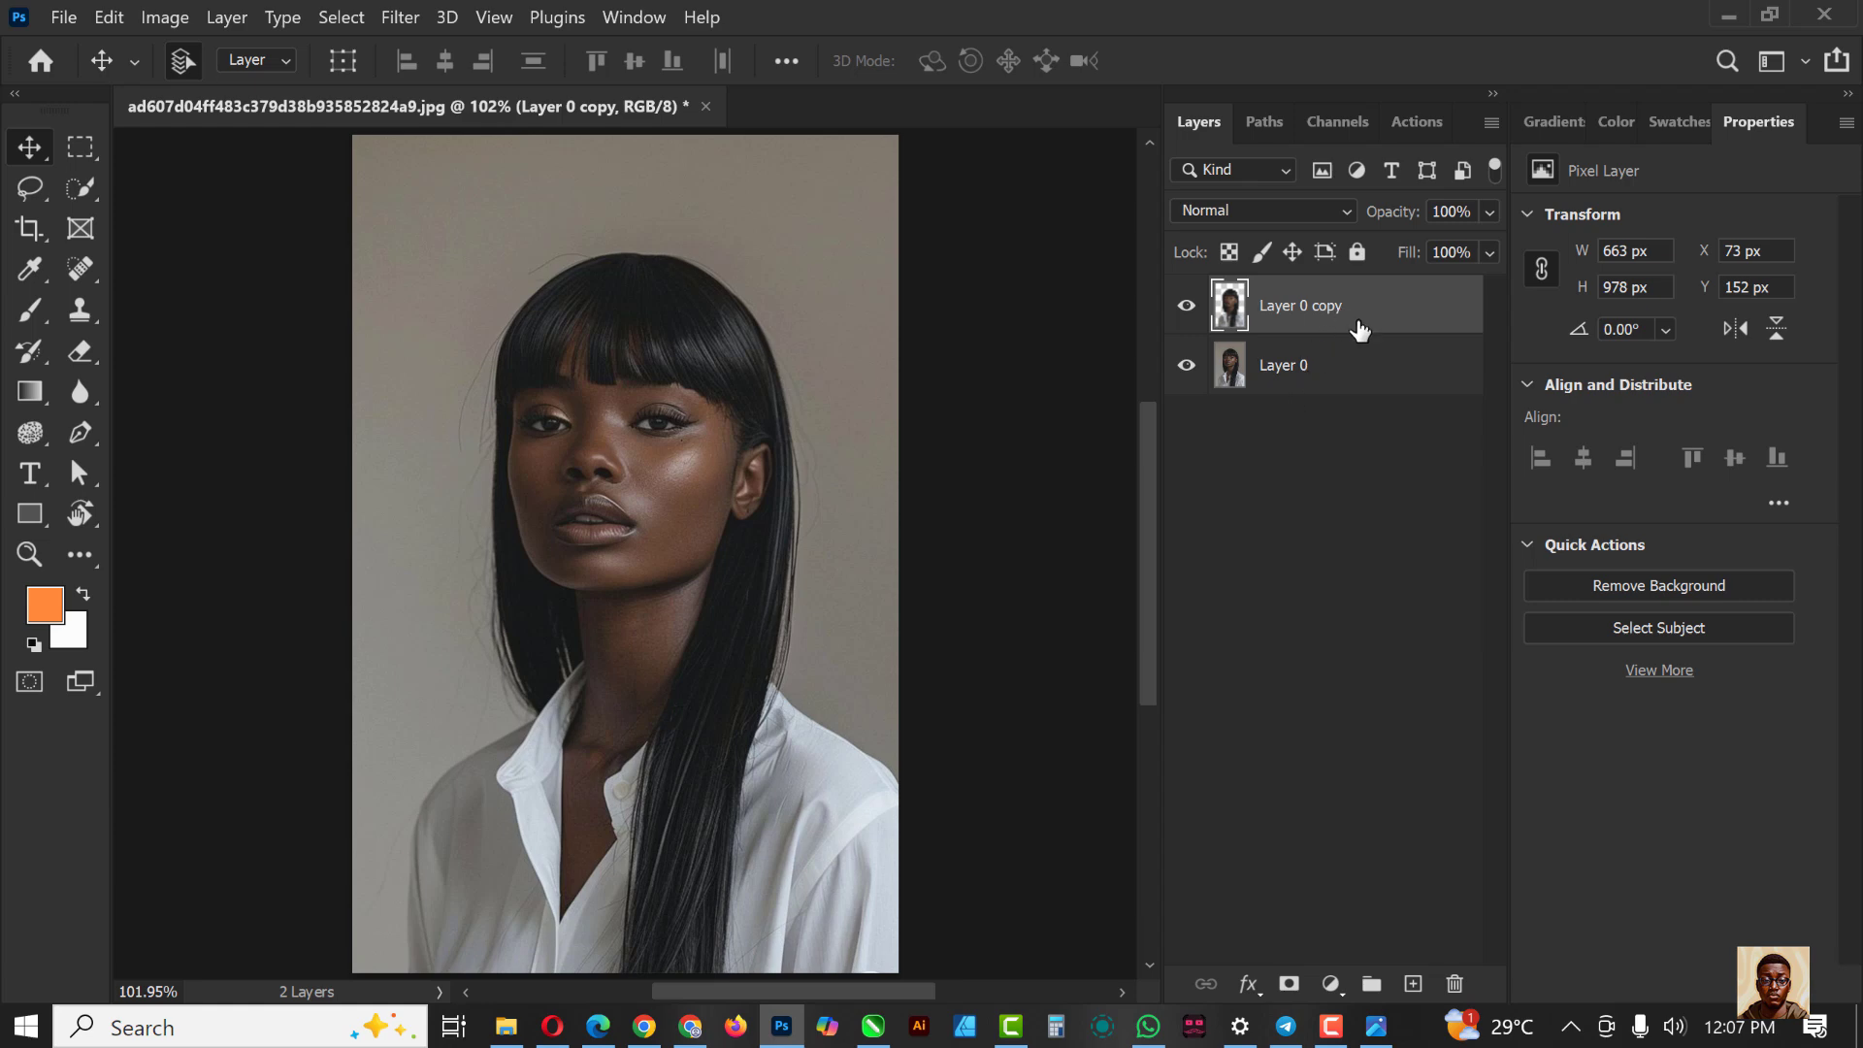
# Step: Switch to Photoshop, add a Hue/Saturation adjustment layer above Layer 0 copy, and clip it to that layer
pyautogui.click(1330, 984)
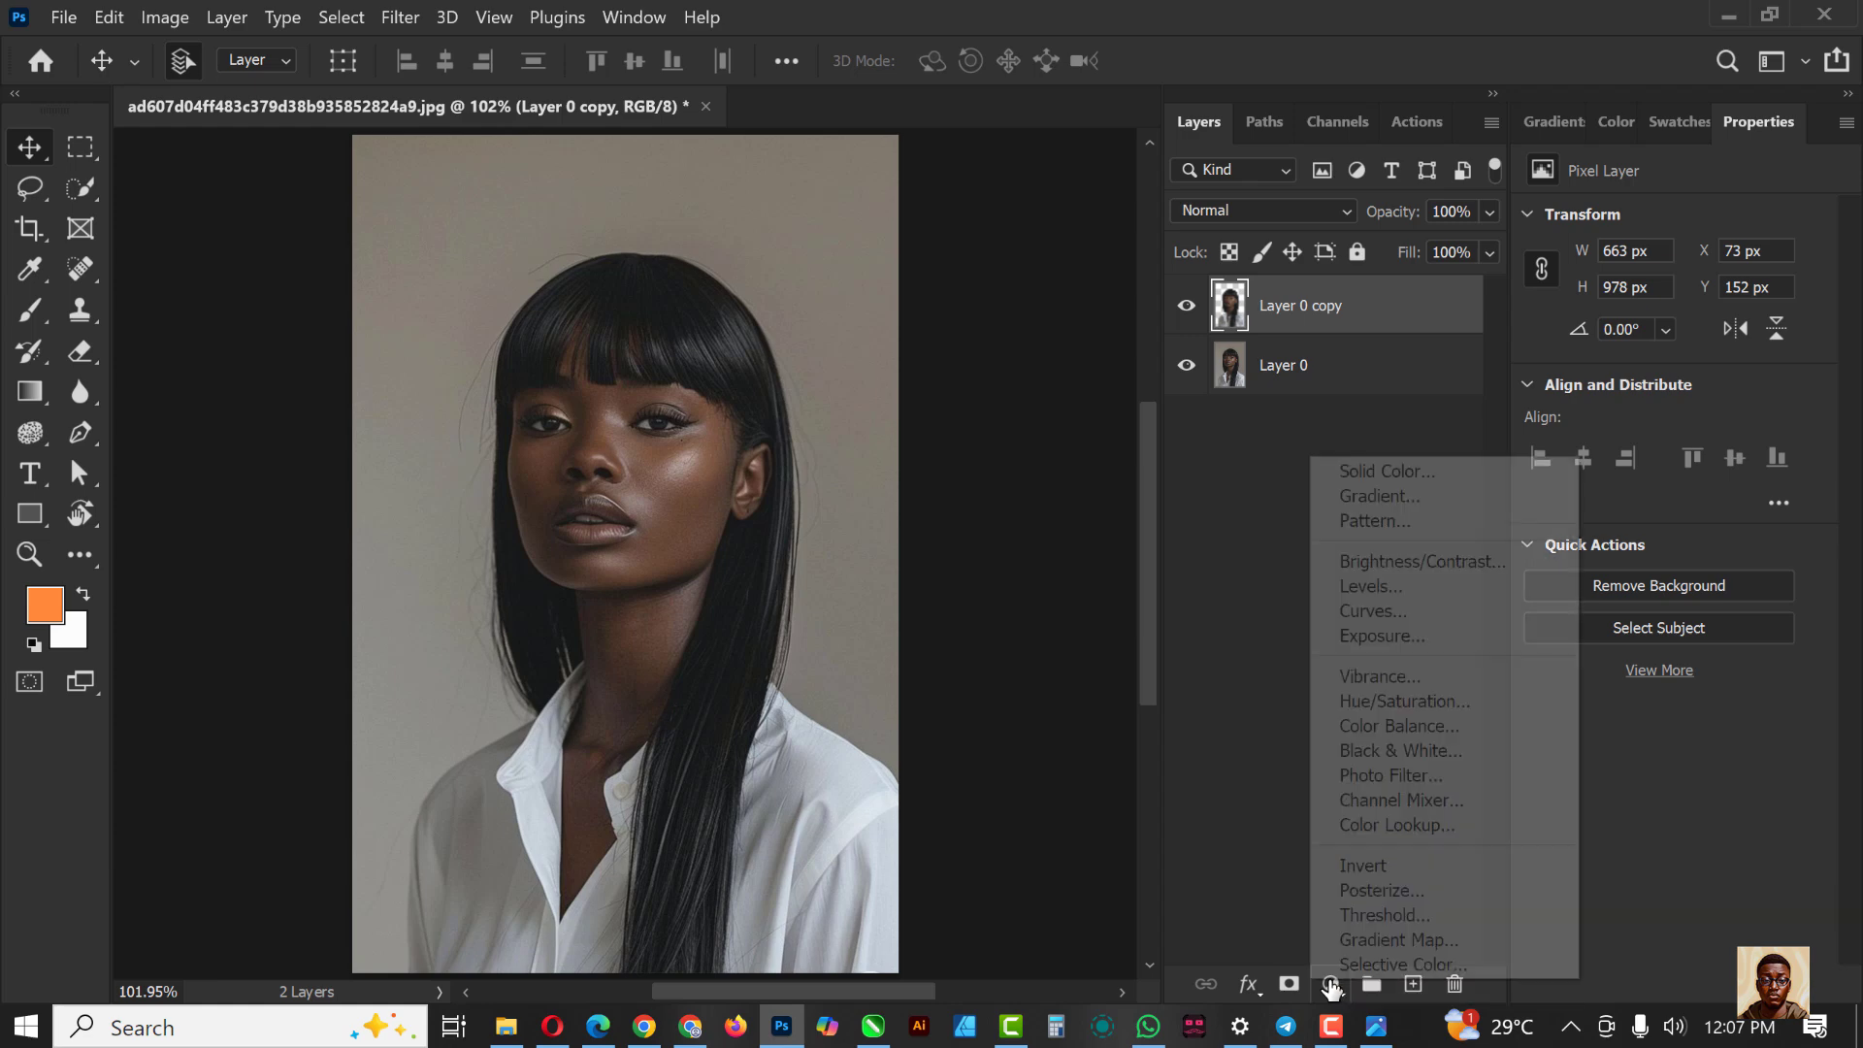
pyautogui.click(1479, 703)
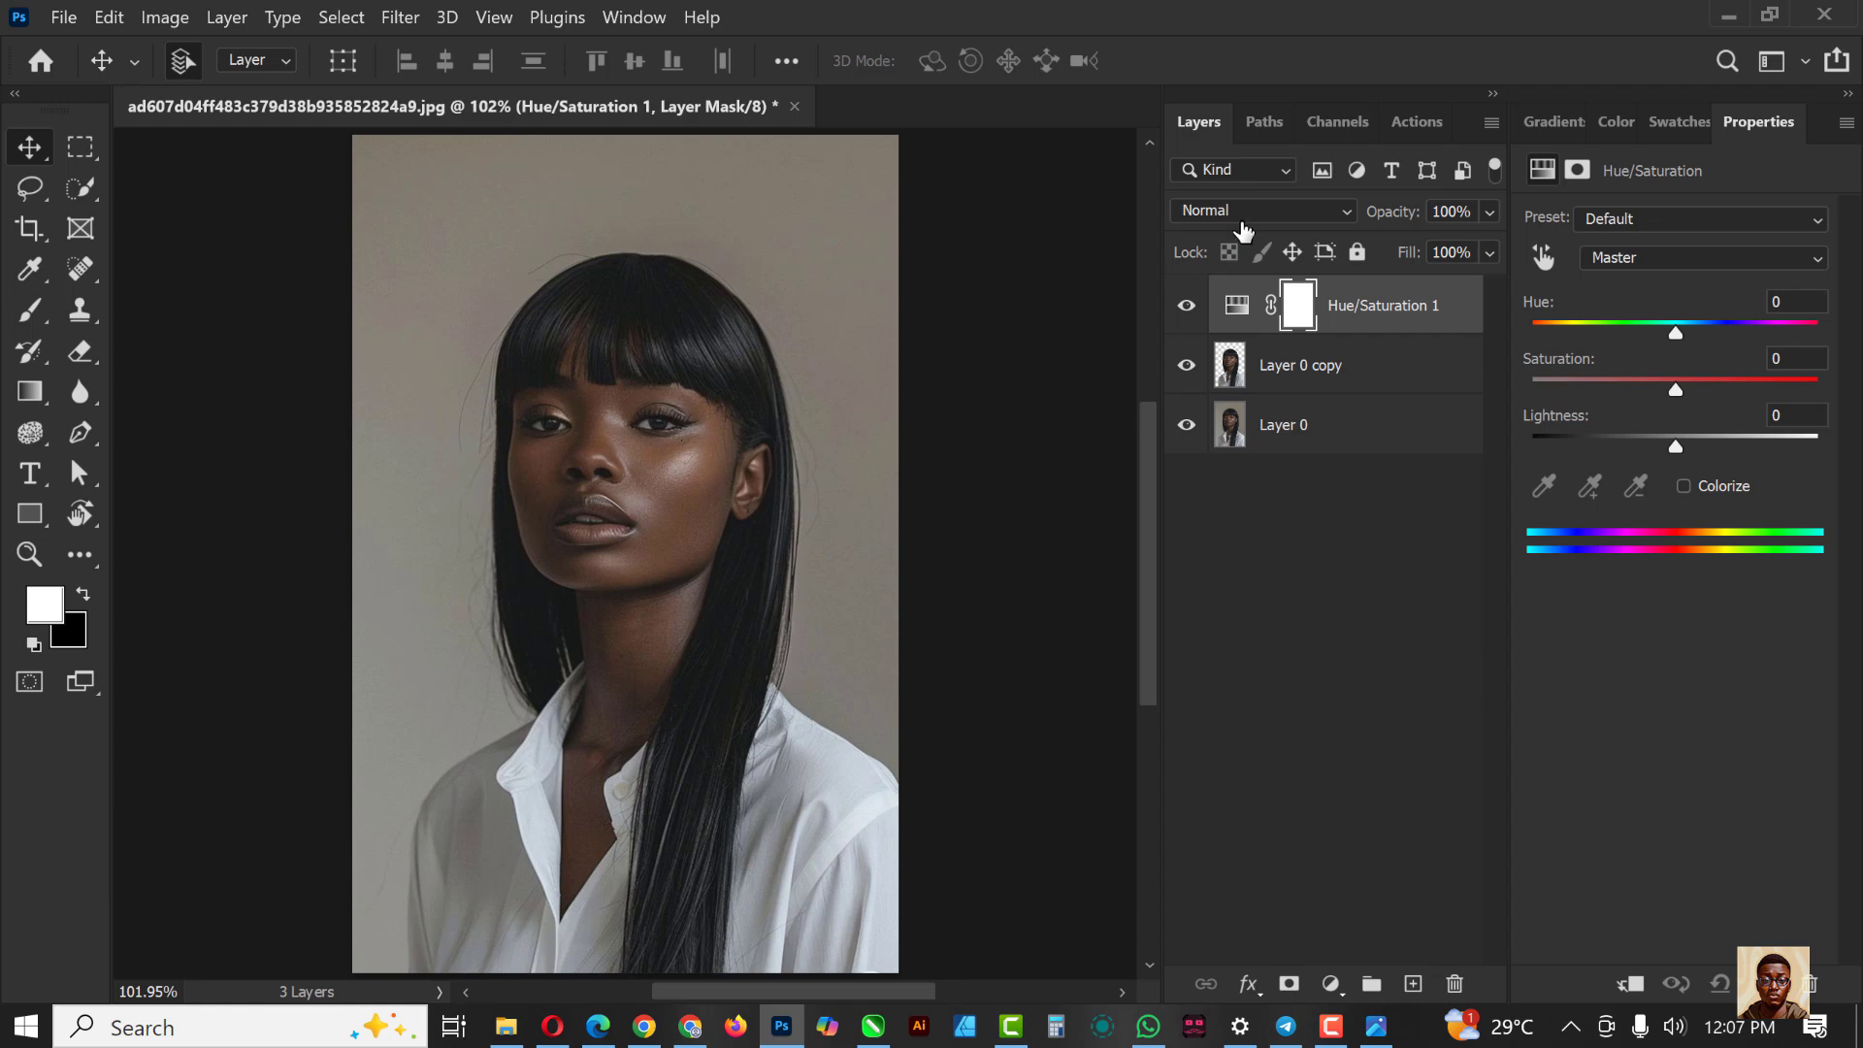
pyautogui.rightClick(1455, 323)
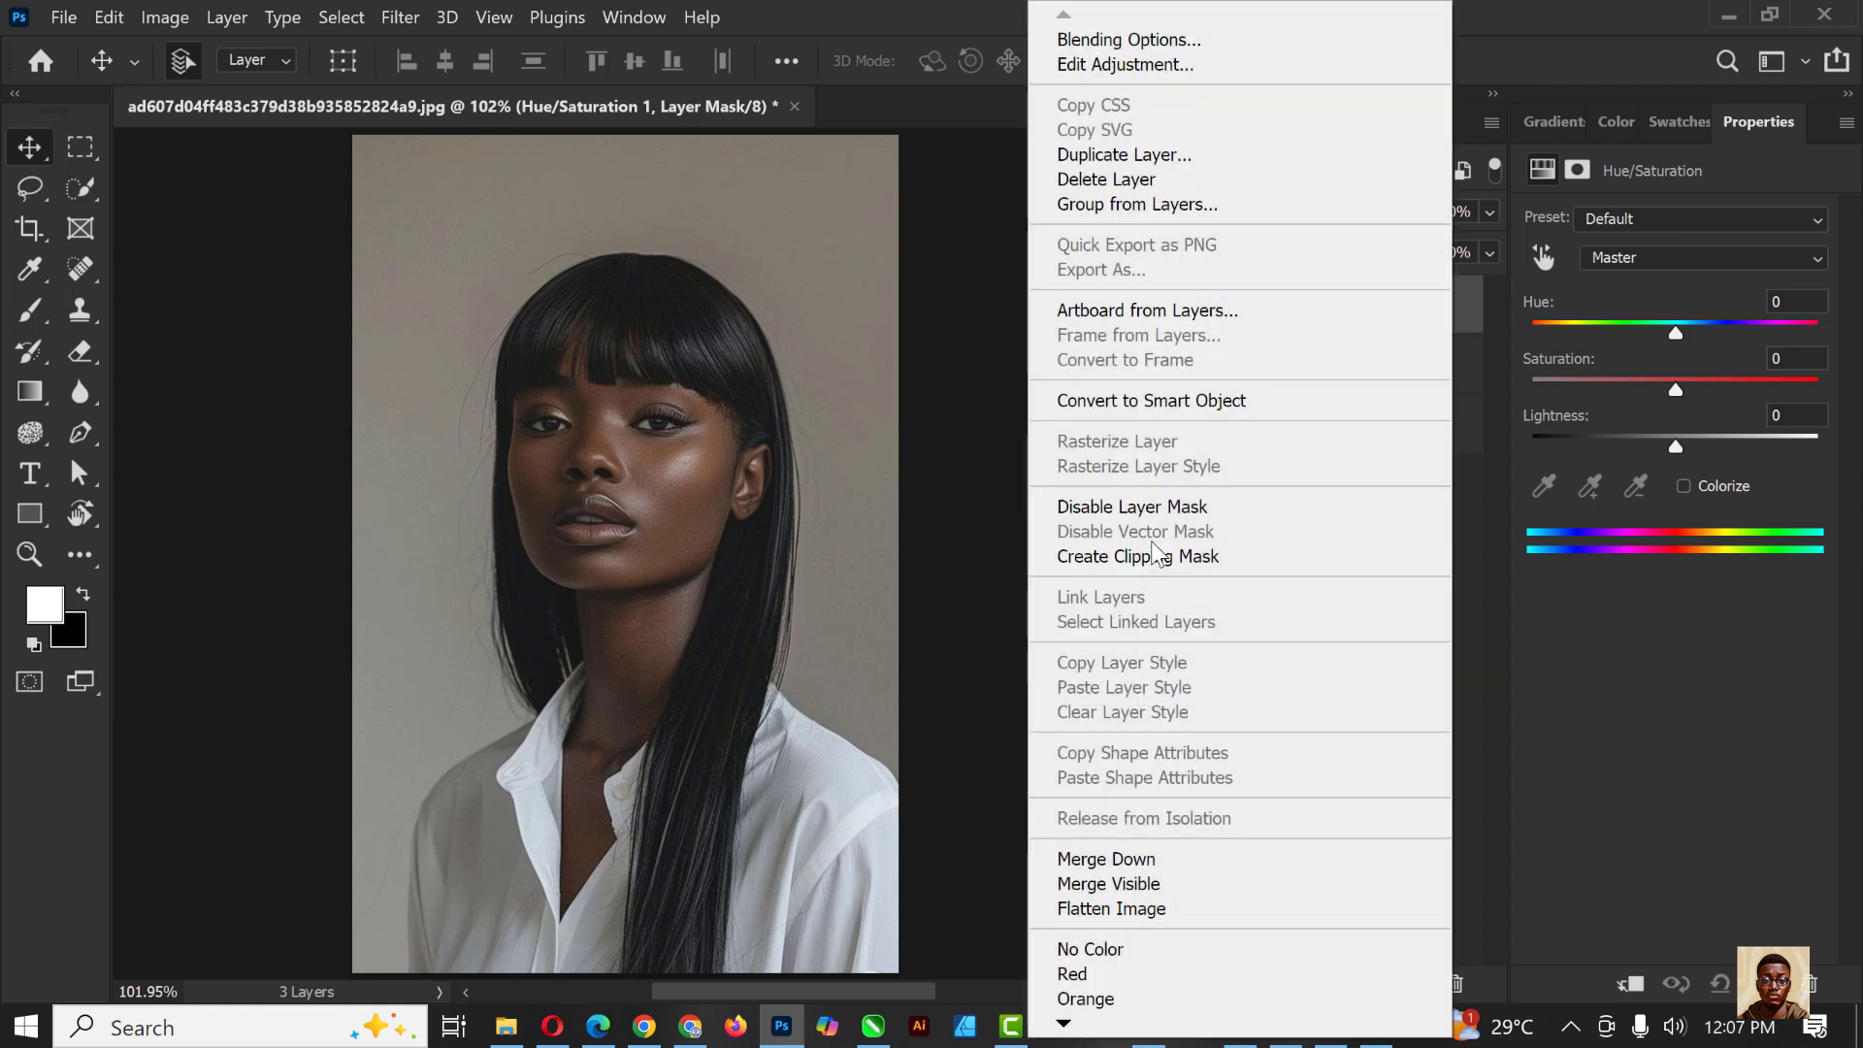
pyautogui.click(1155, 557)
pyautogui.click(1186, 365)
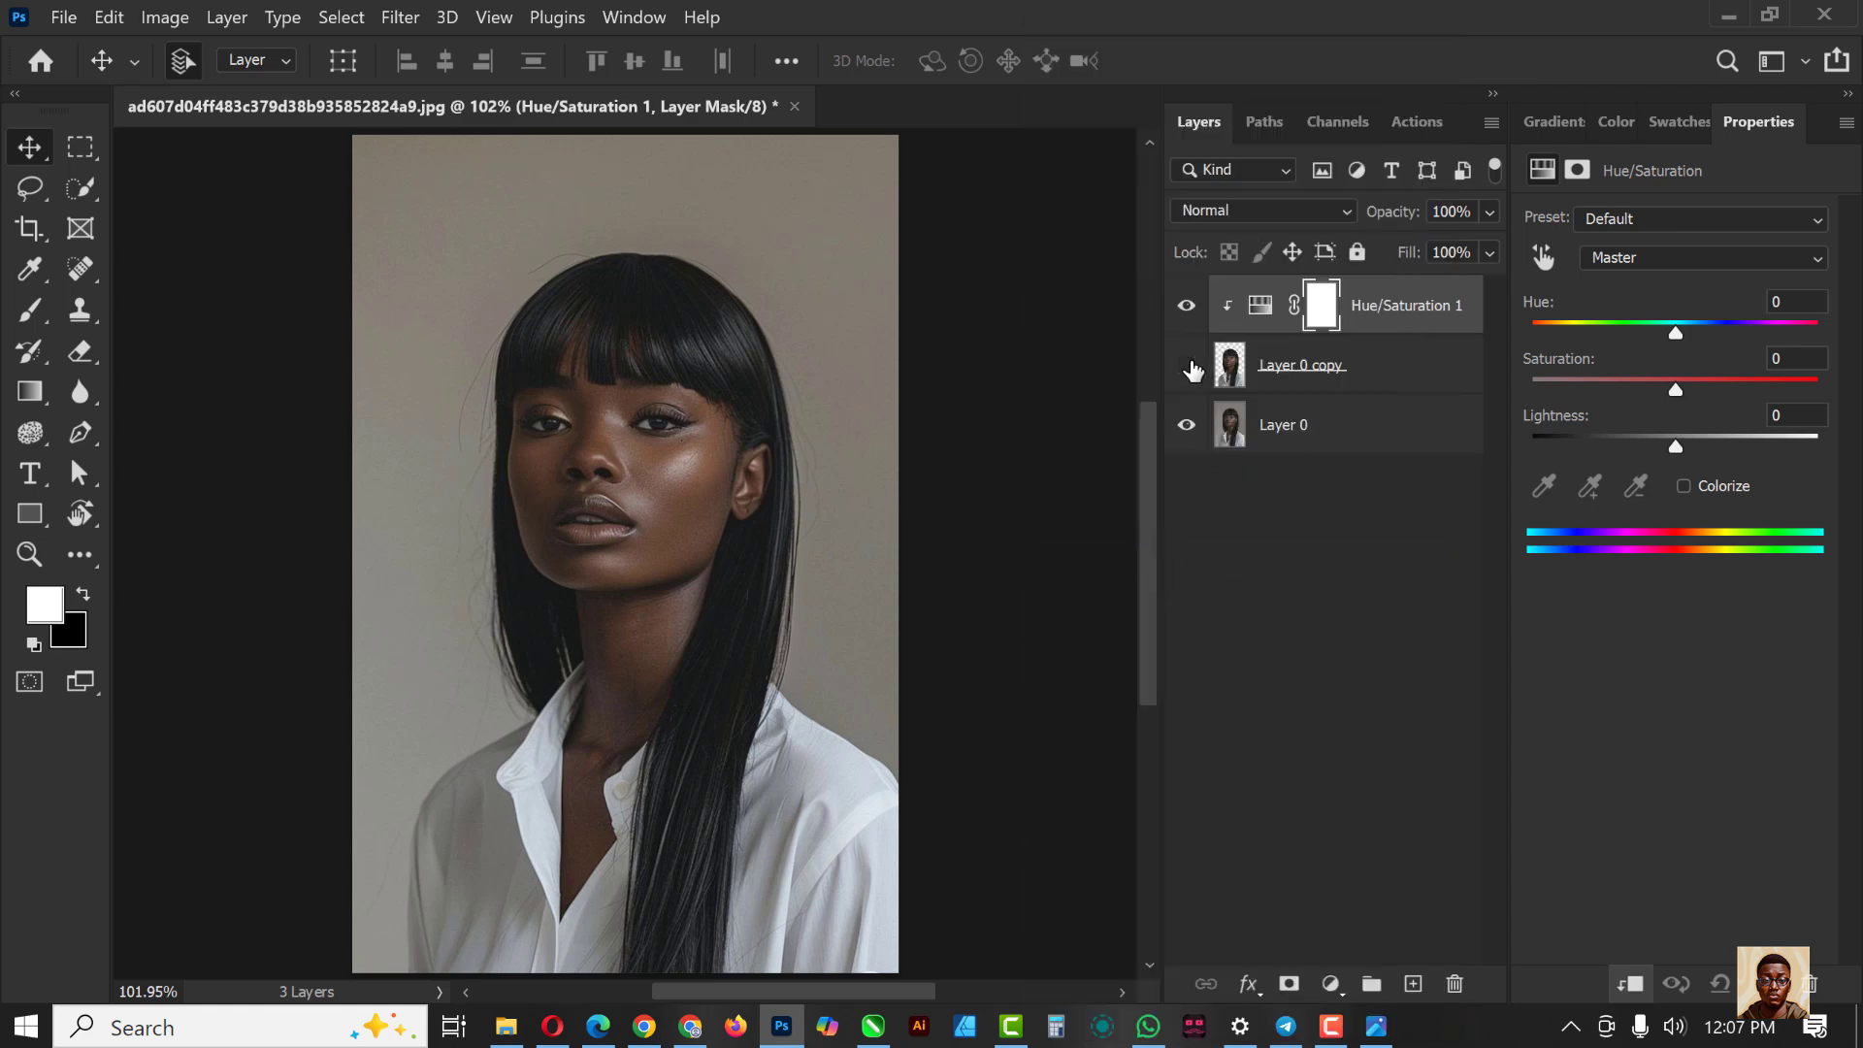
pyautogui.click(1188, 365)
# Step: Raise the clipped Hue/Saturation adjustment's saturation to +19, comparing the woman with and without the adjustment
pyautogui.moveTo(1674, 391); pyautogui.dragTo(1686, 390)
pyautogui.click(1186, 306)
pyautogui.click(1186, 307)
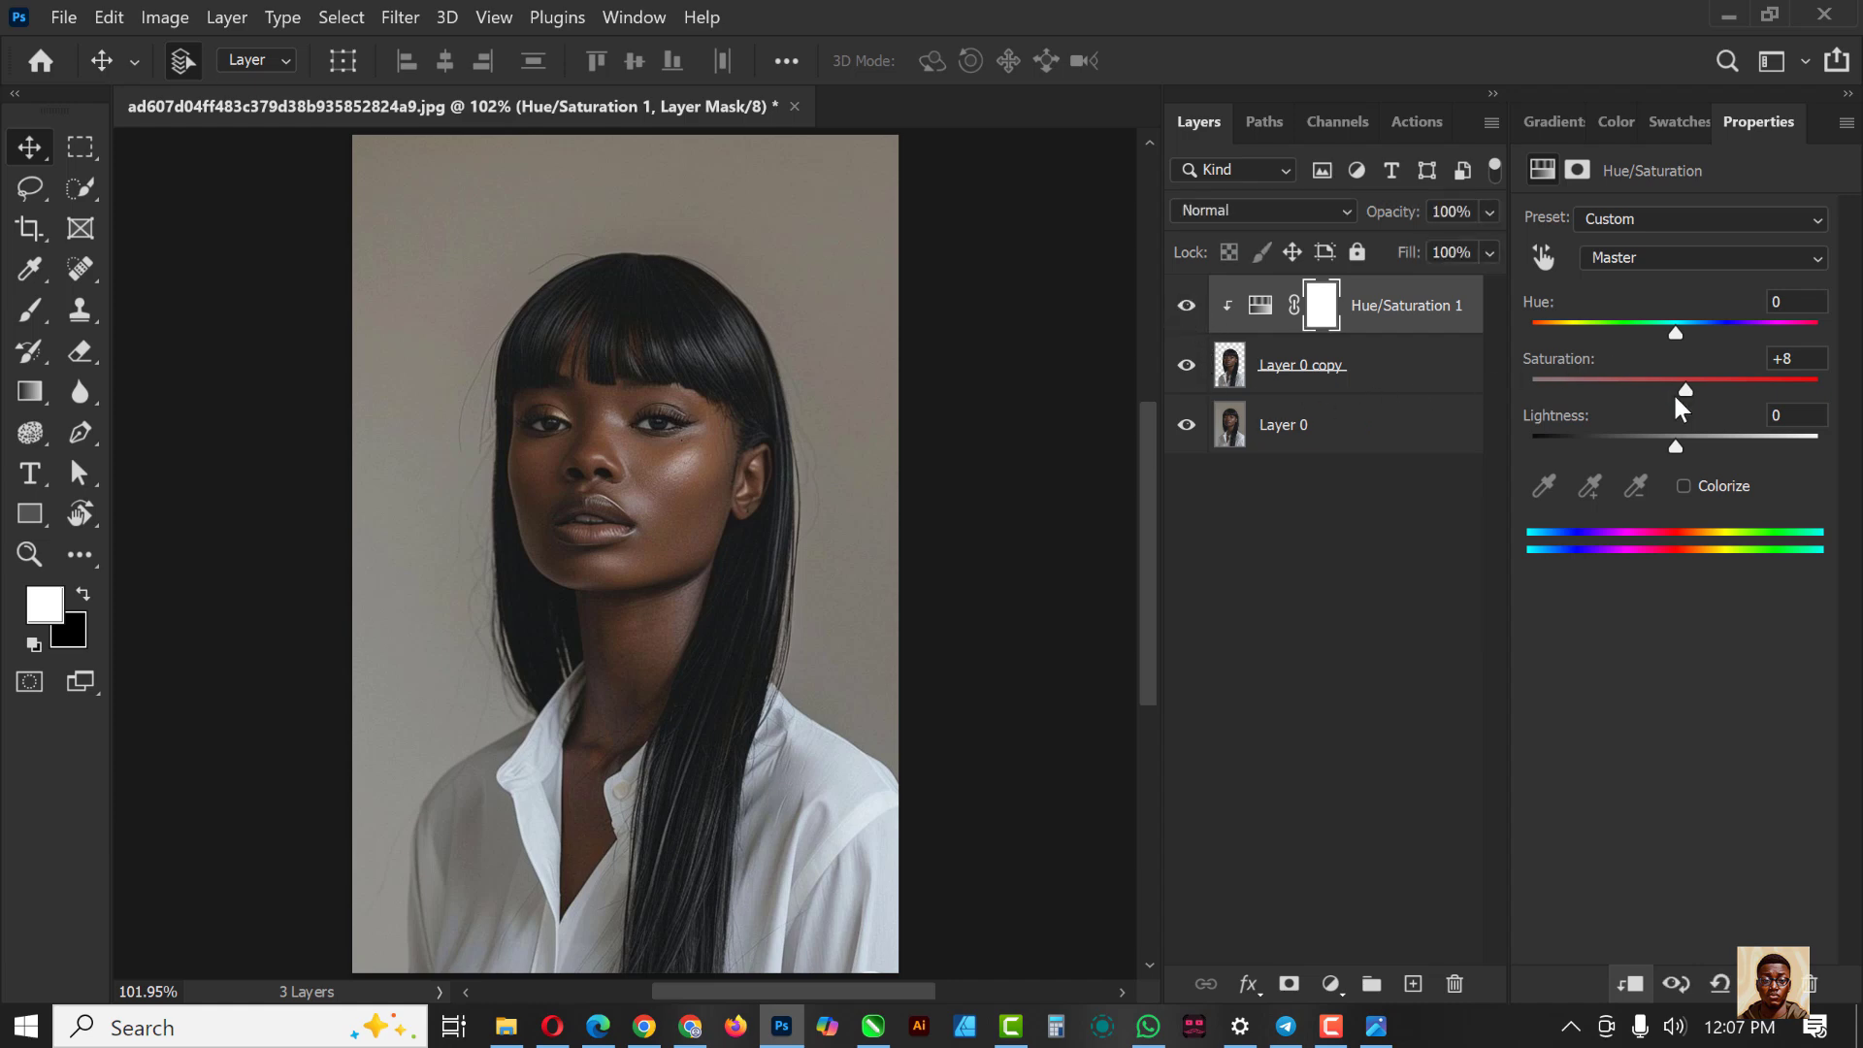
pyautogui.moveTo(1686, 389)
pyautogui.mouseDown()
pyautogui.moveTo(1729, 392)
pyautogui.moveTo(1703, 400)
pyautogui.mouseUp()
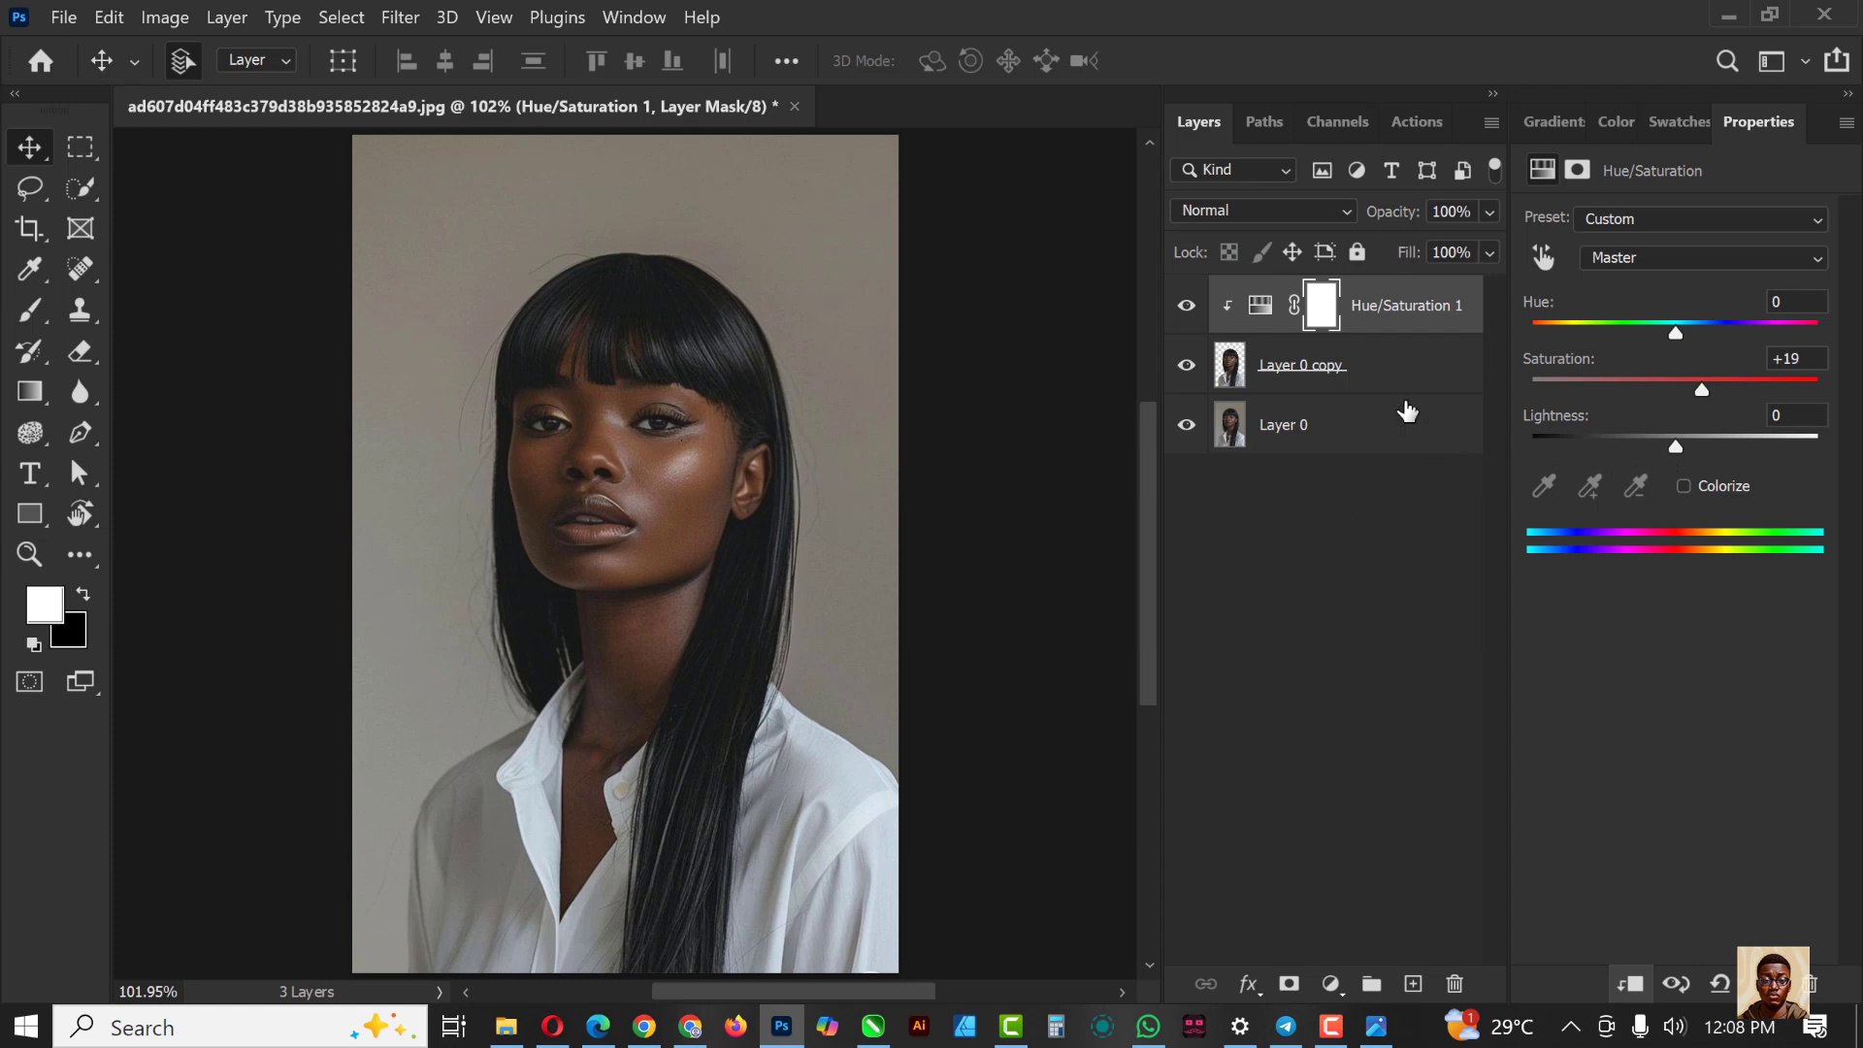
# Step: Add a second Hue/Saturation adjustment layer at the top of the stack and make it a clipping mask
pyautogui.click(1327, 983)
pyautogui.click(1390, 703)
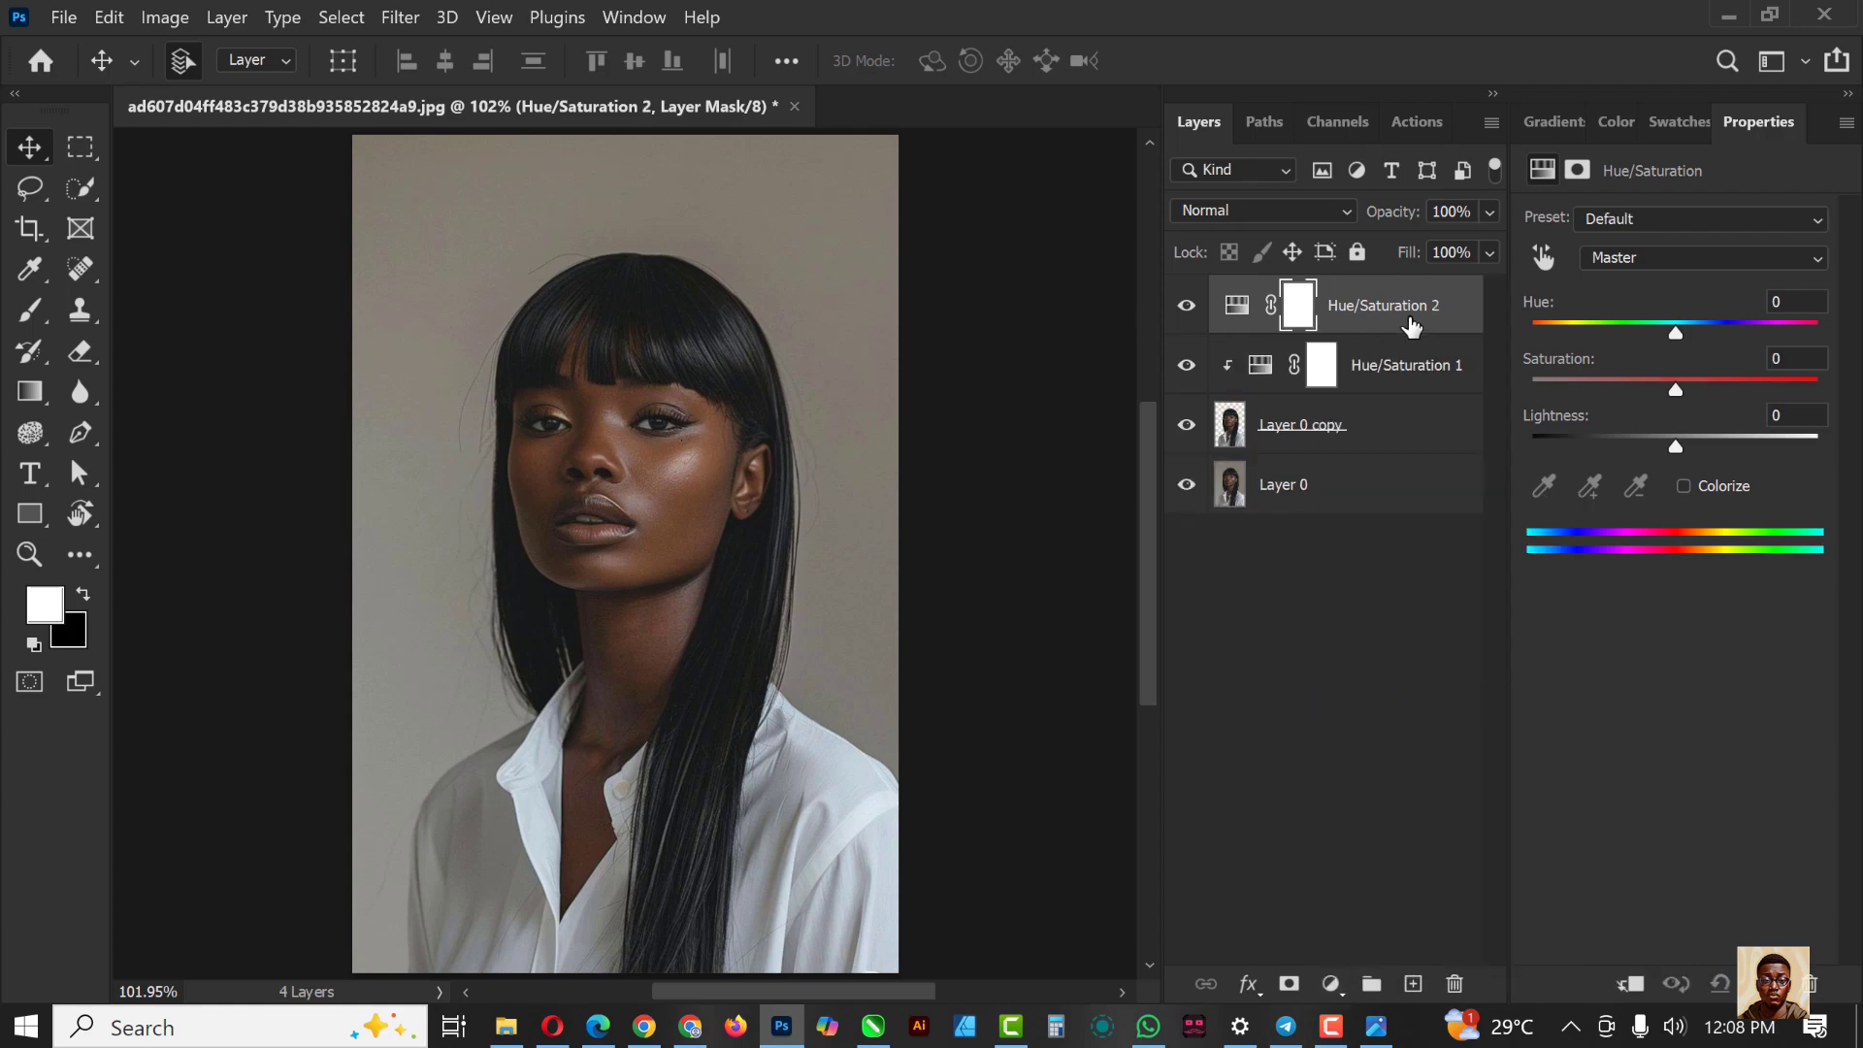
pyautogui.rightClick(1407, 325)
pyautogui.click(1496, 558)
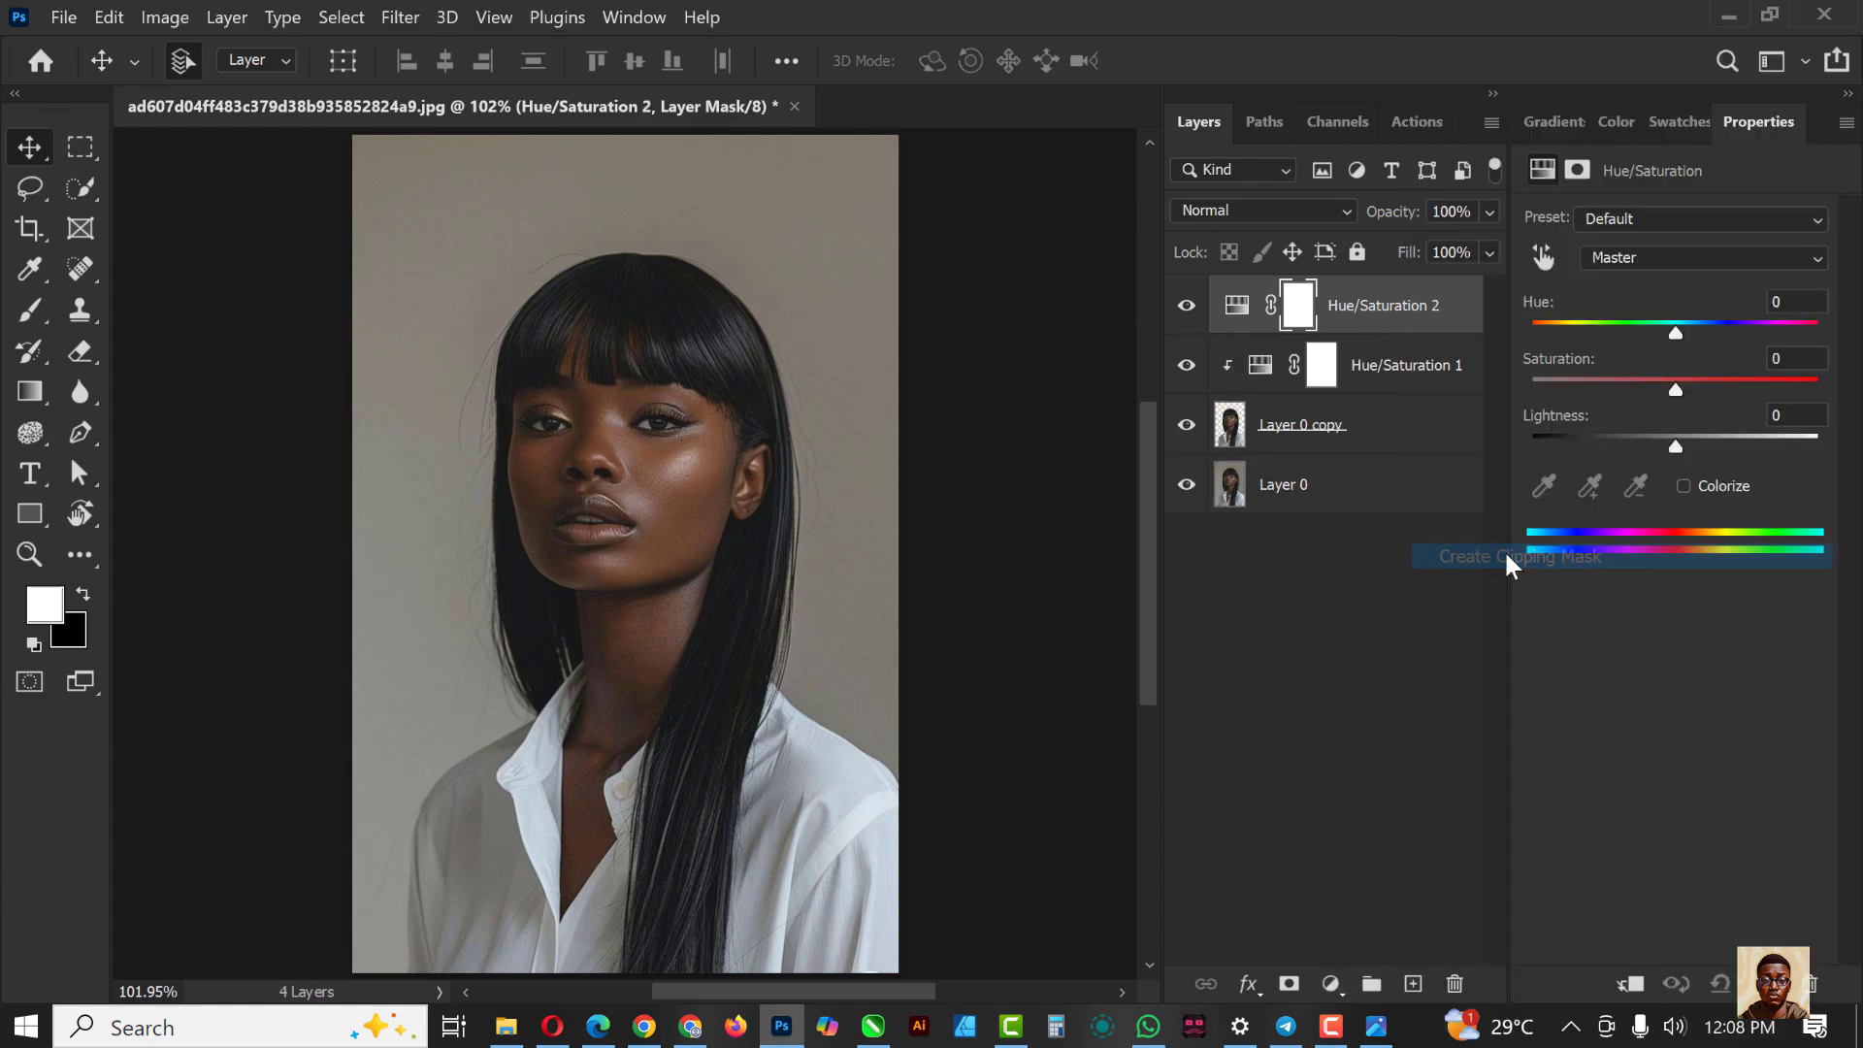
# Step: Colorize the second Hue/Saturation adjustment red with Hue 0 and Saturation 100, and set its blend mode to Screen
pyautogui.click(1684, 484)
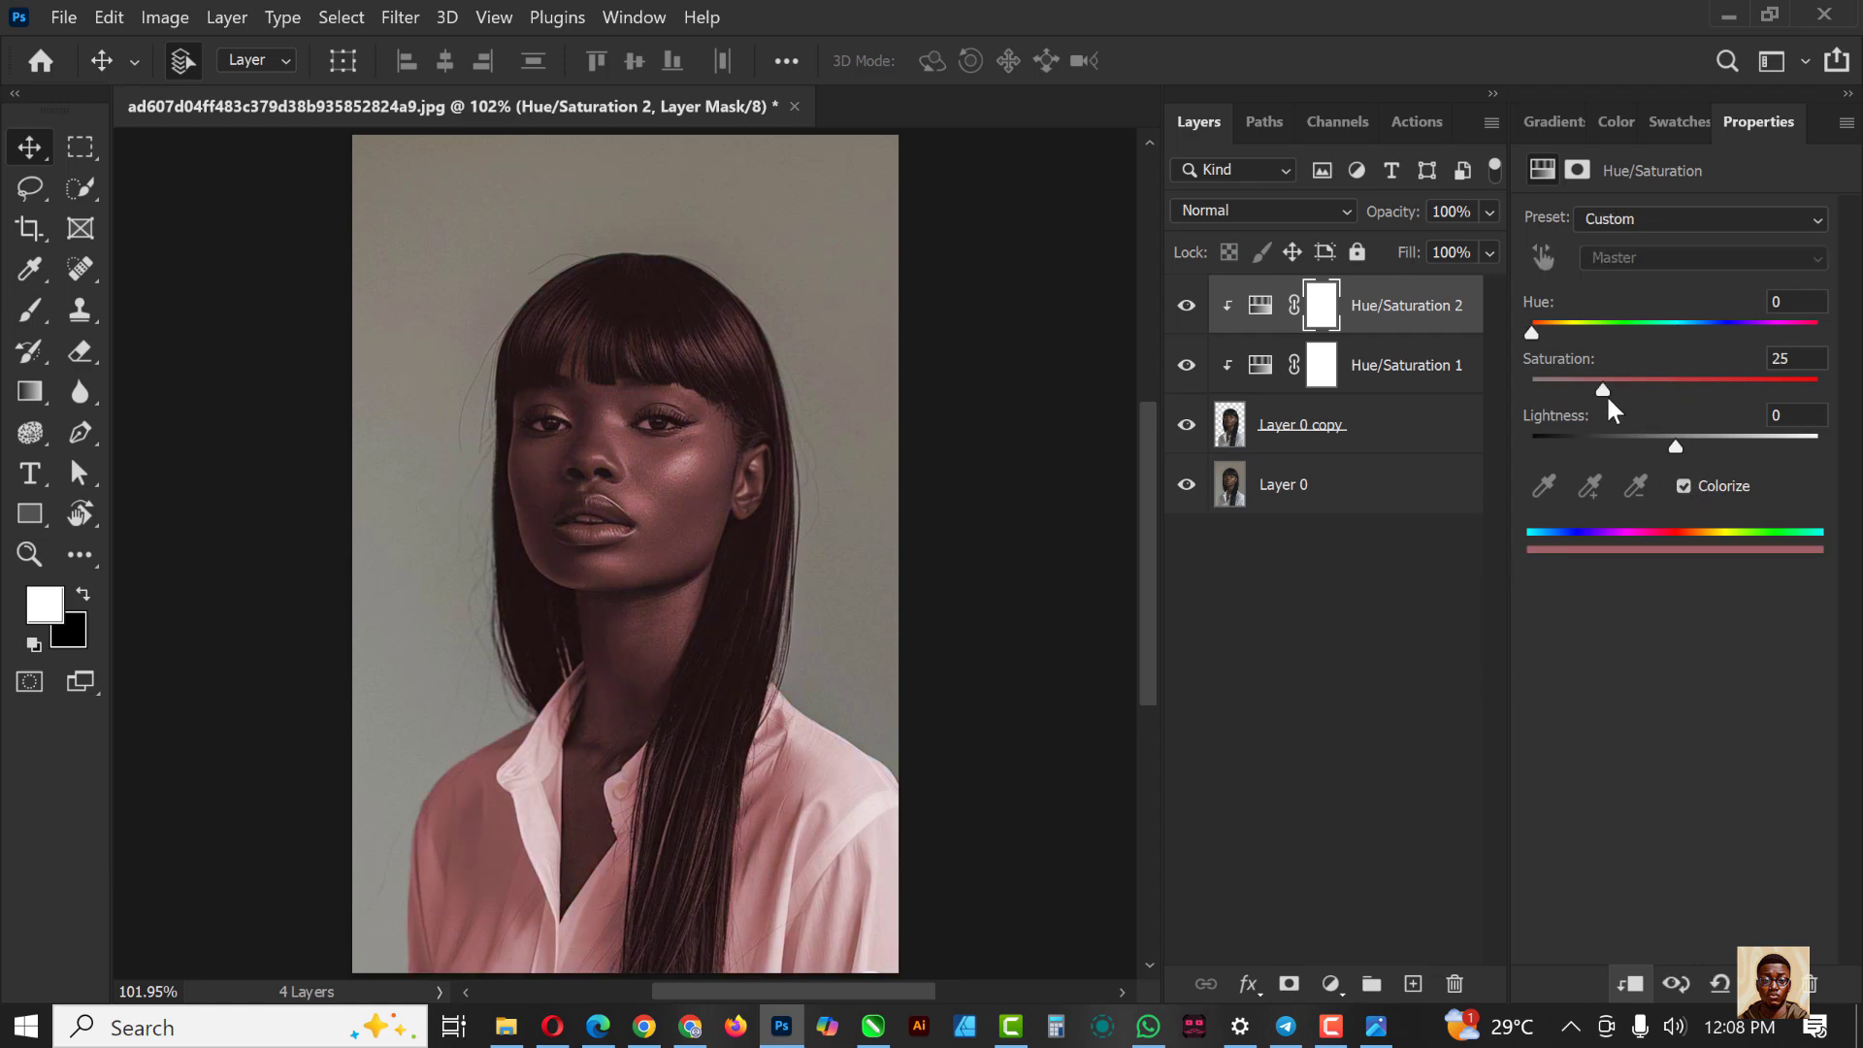
pyautogui.moveTo(1604, 388); pyautogui.dragTo(1750, 407)
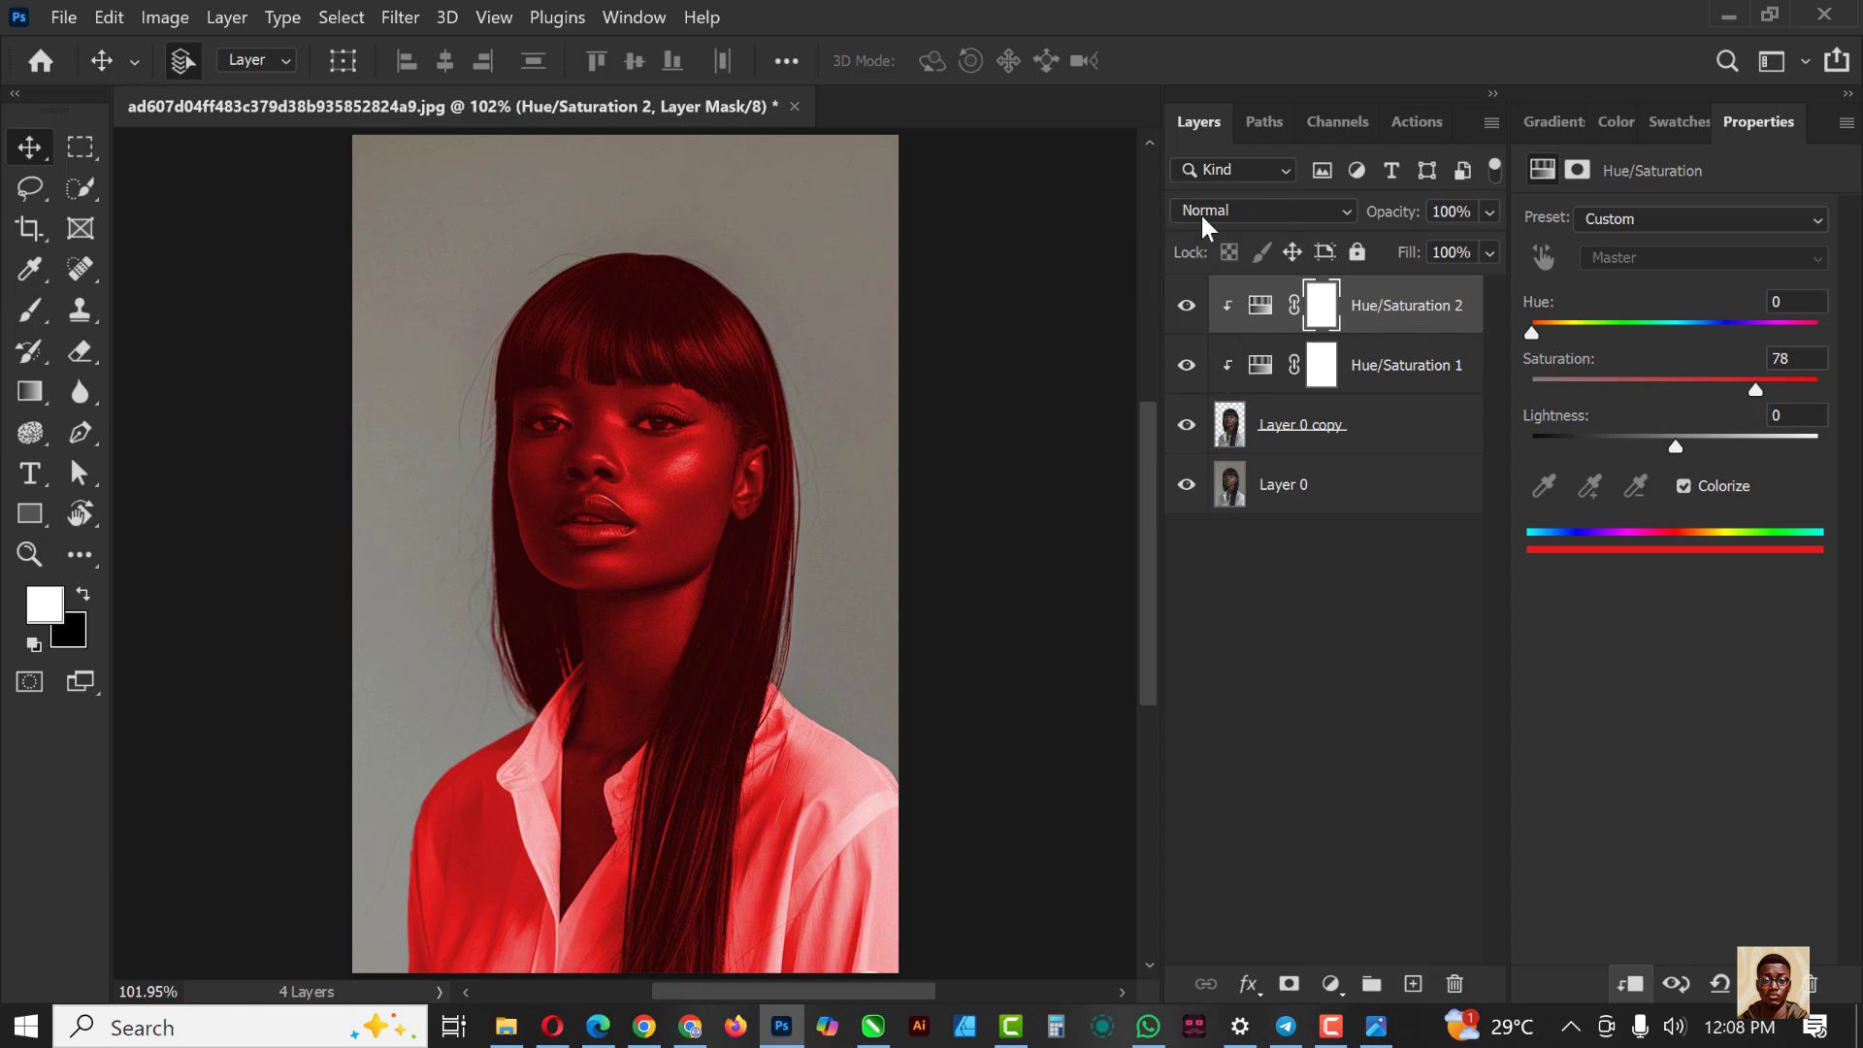
pyautogui.click(1260, 209)
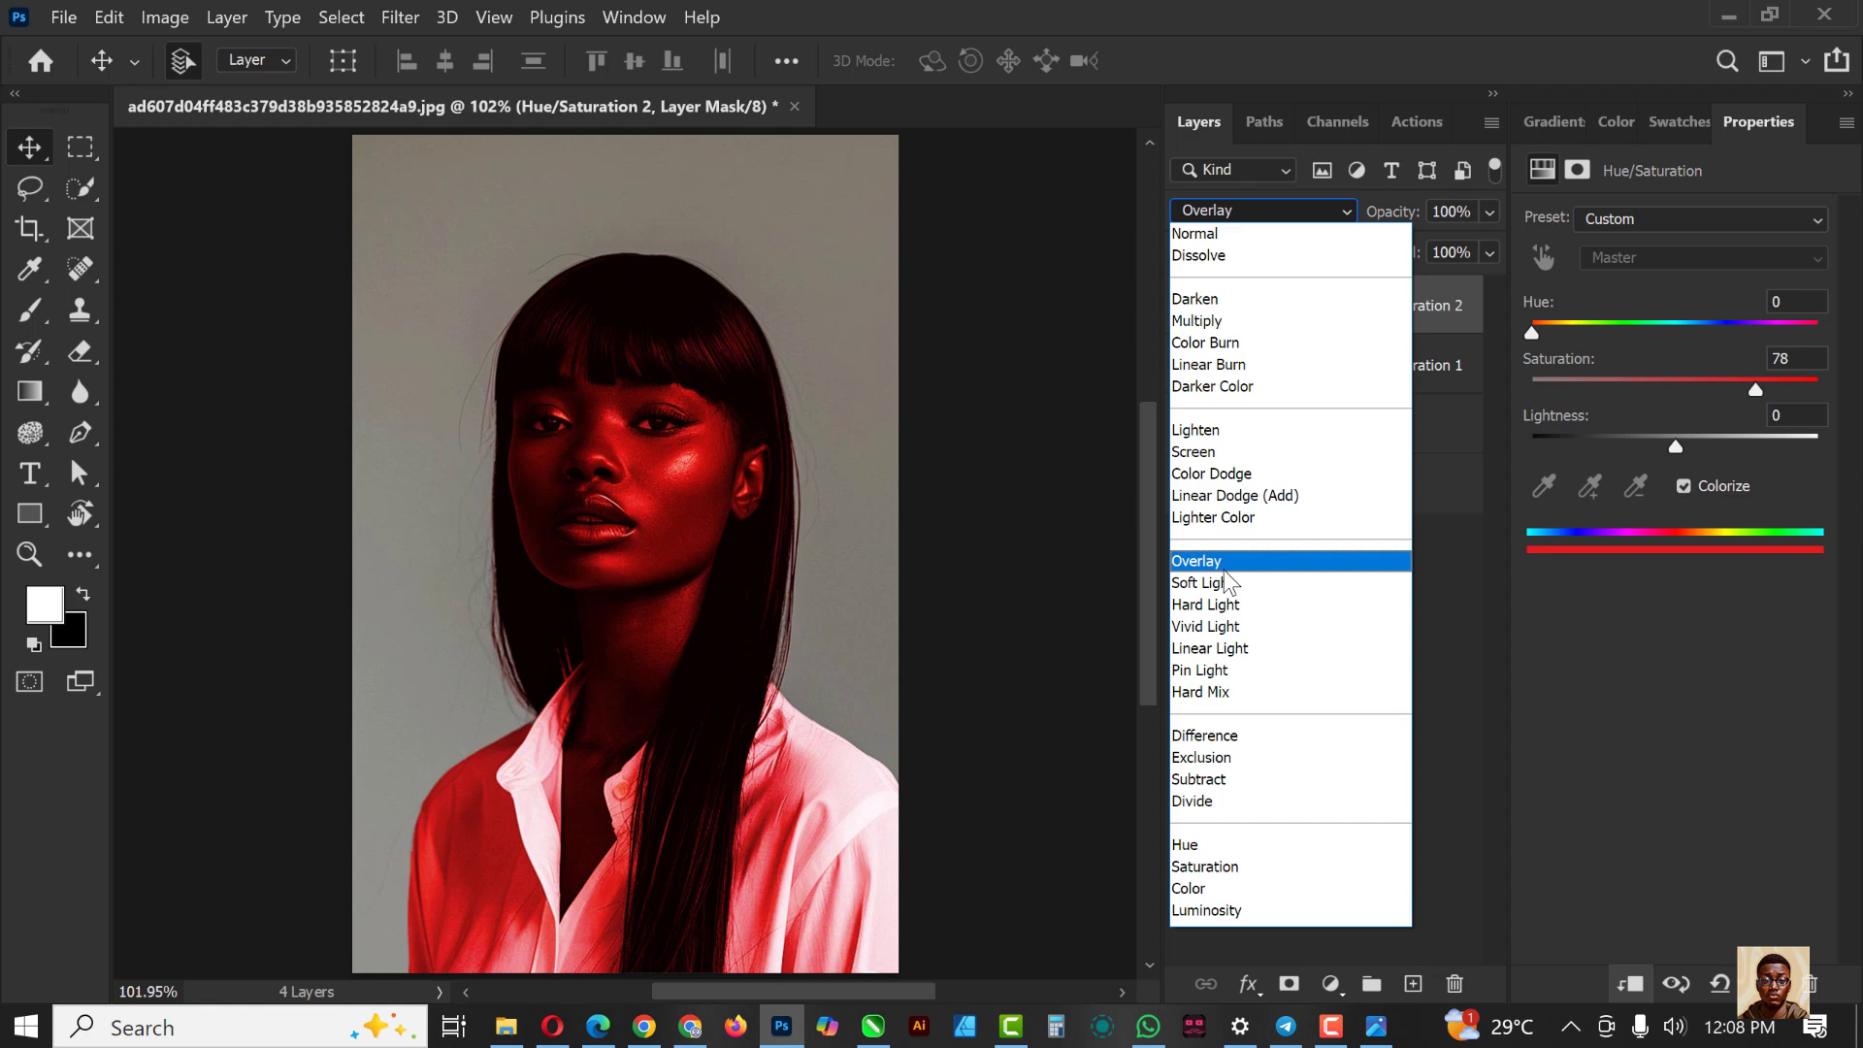
pyautogui.click(1198, 452)
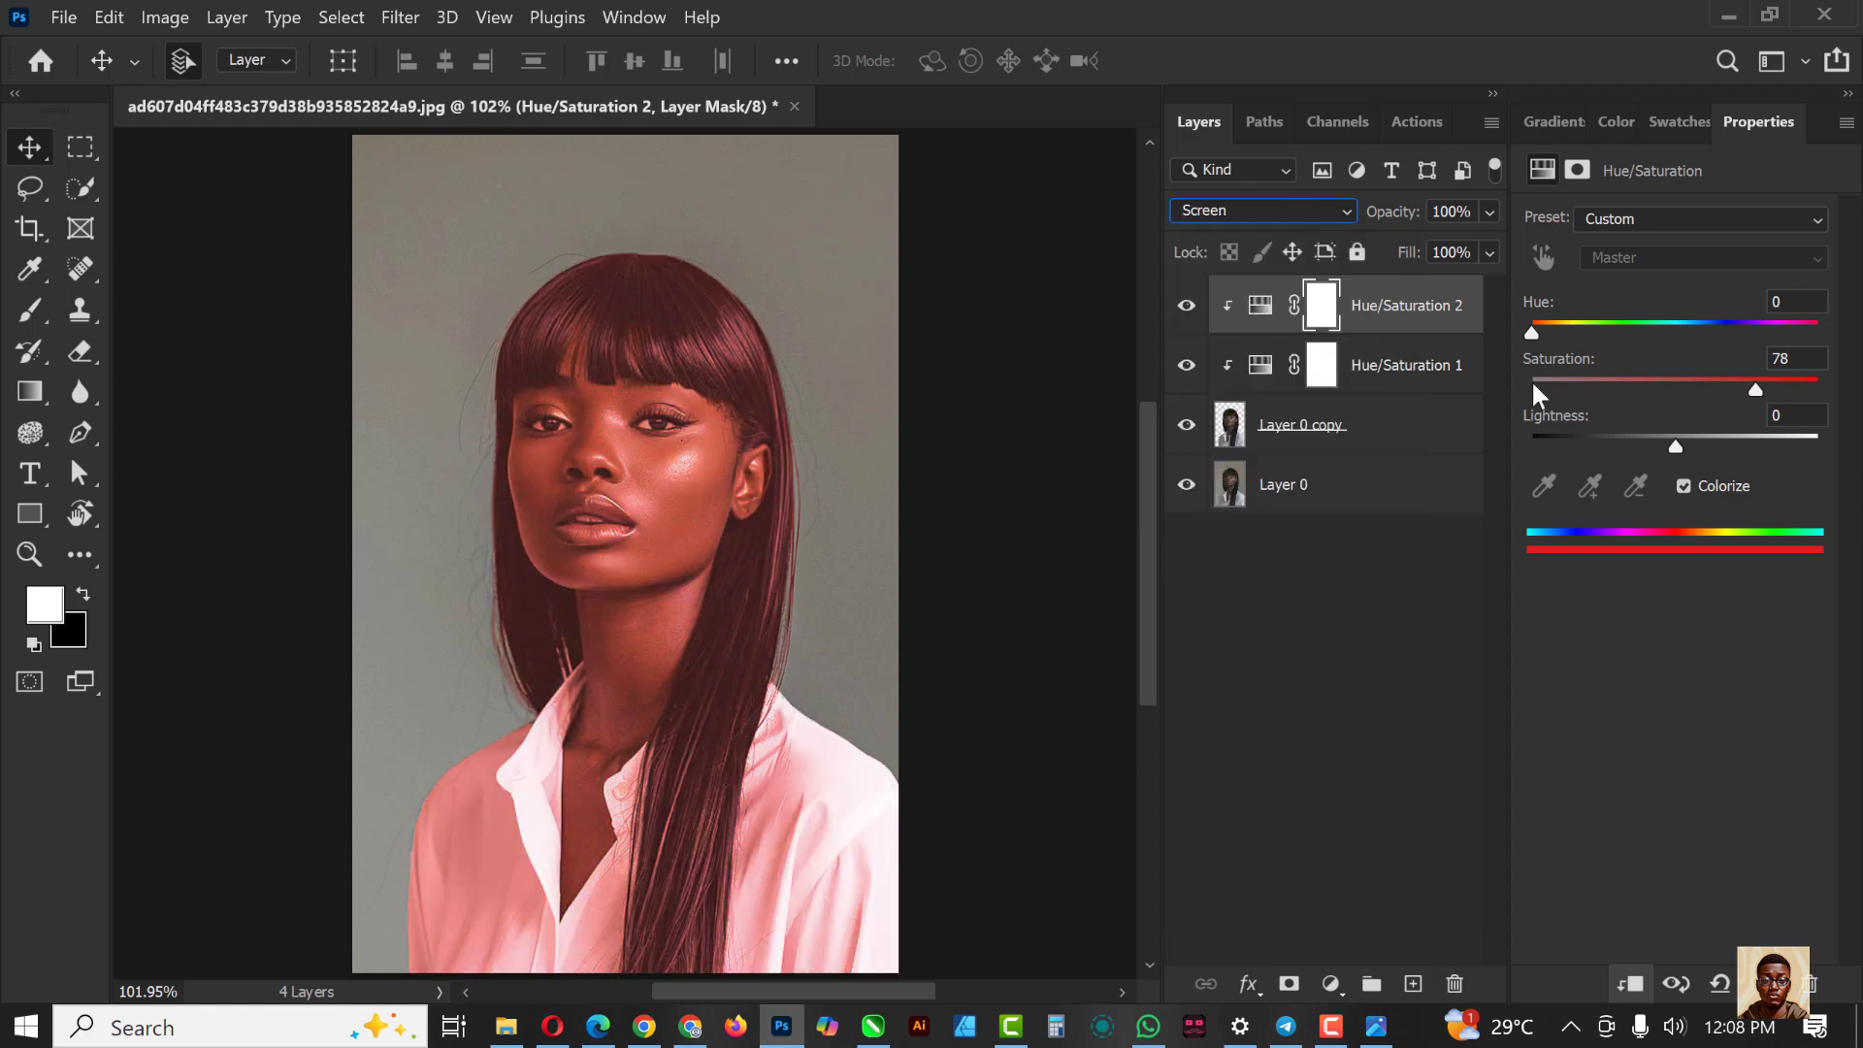
pyautogui.moveTo(1755, 389); pyautogui.dragTo(1855, 406)
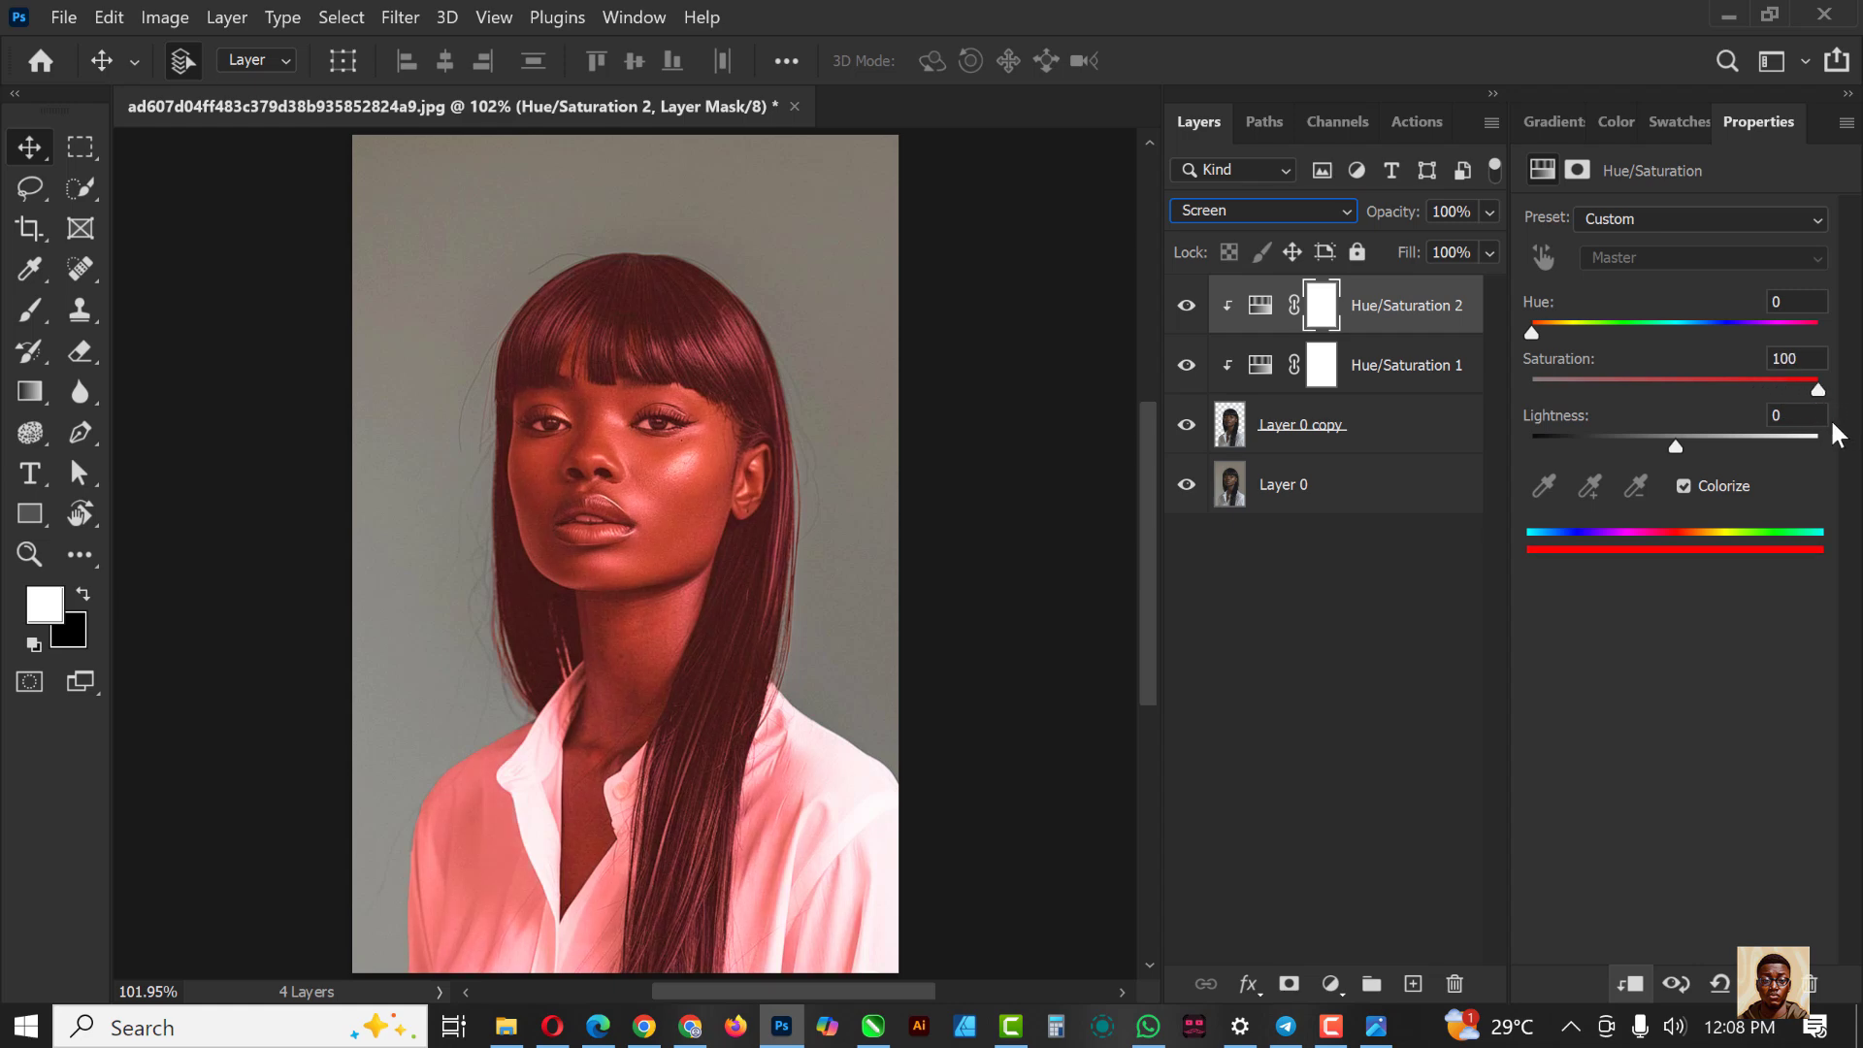
# Step: Invert the Hue/Saturation 2 layer mask to black and keep the mask selected
pyautogui.click(1321, 315)
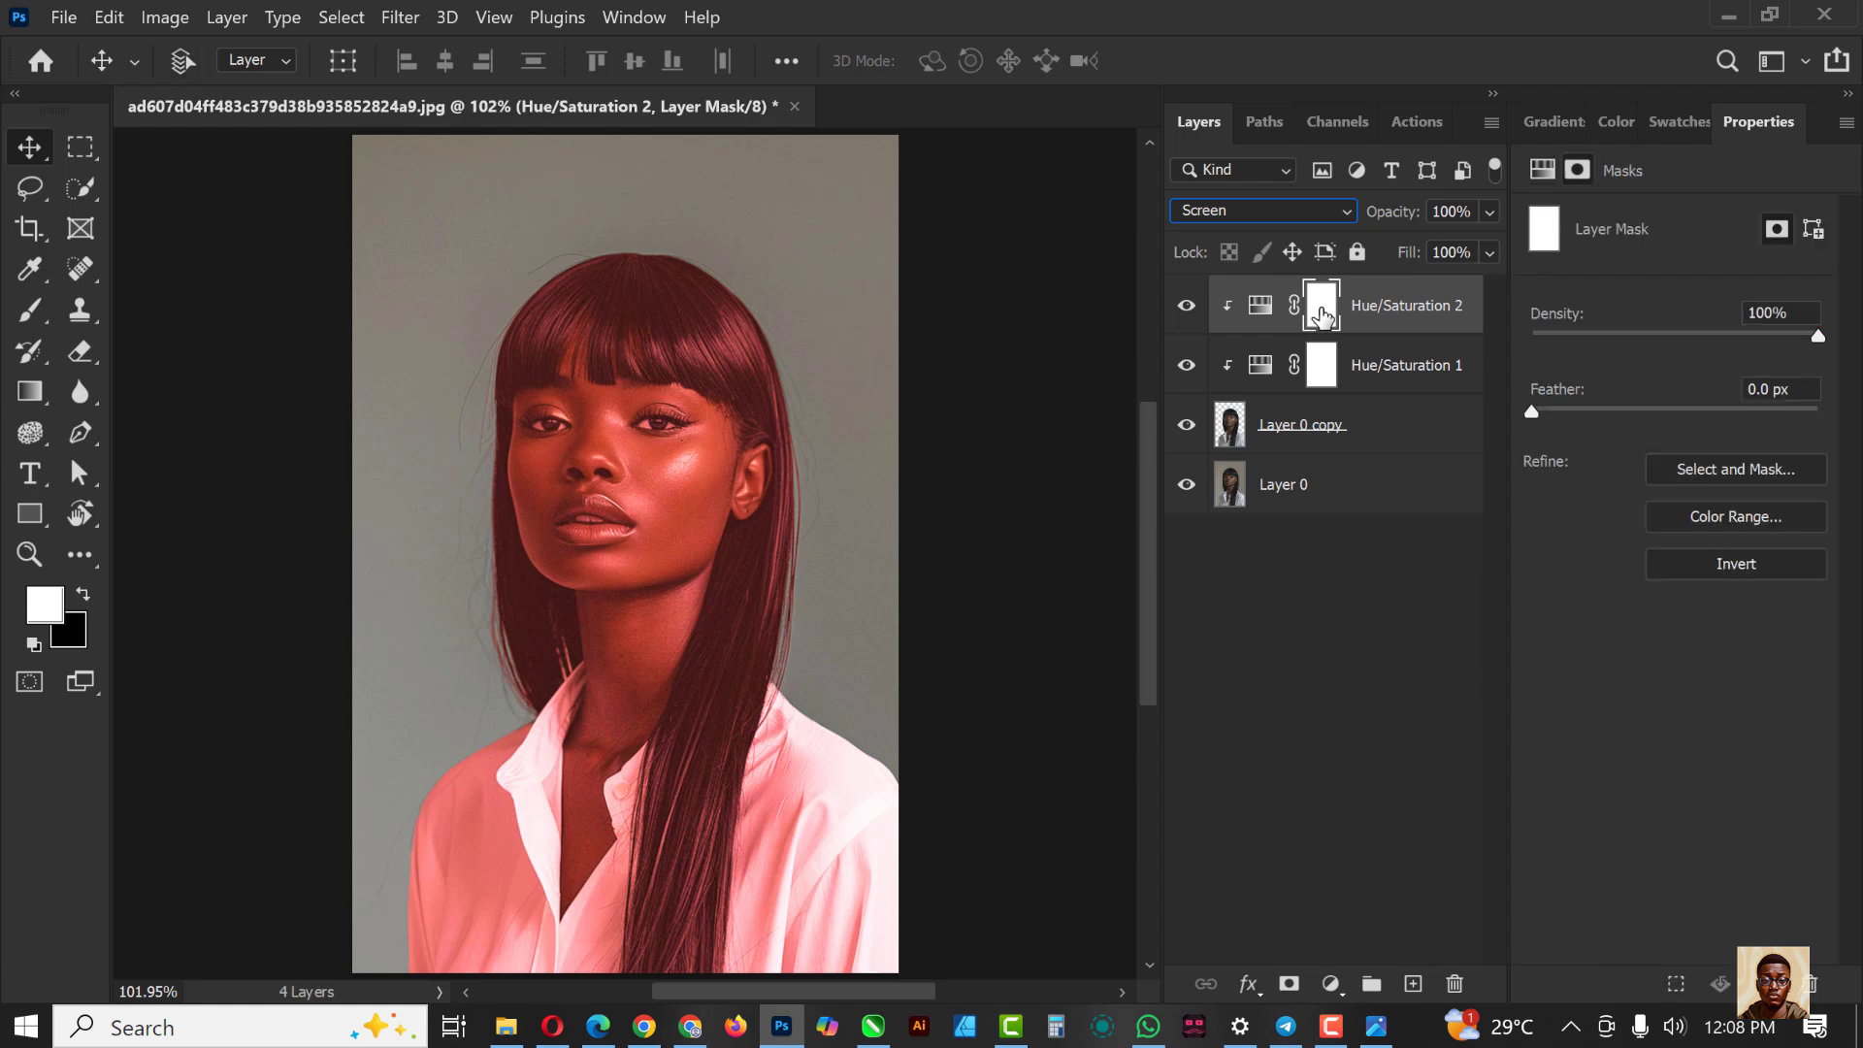
pyautogui.hotkey('ctrl', 'i')
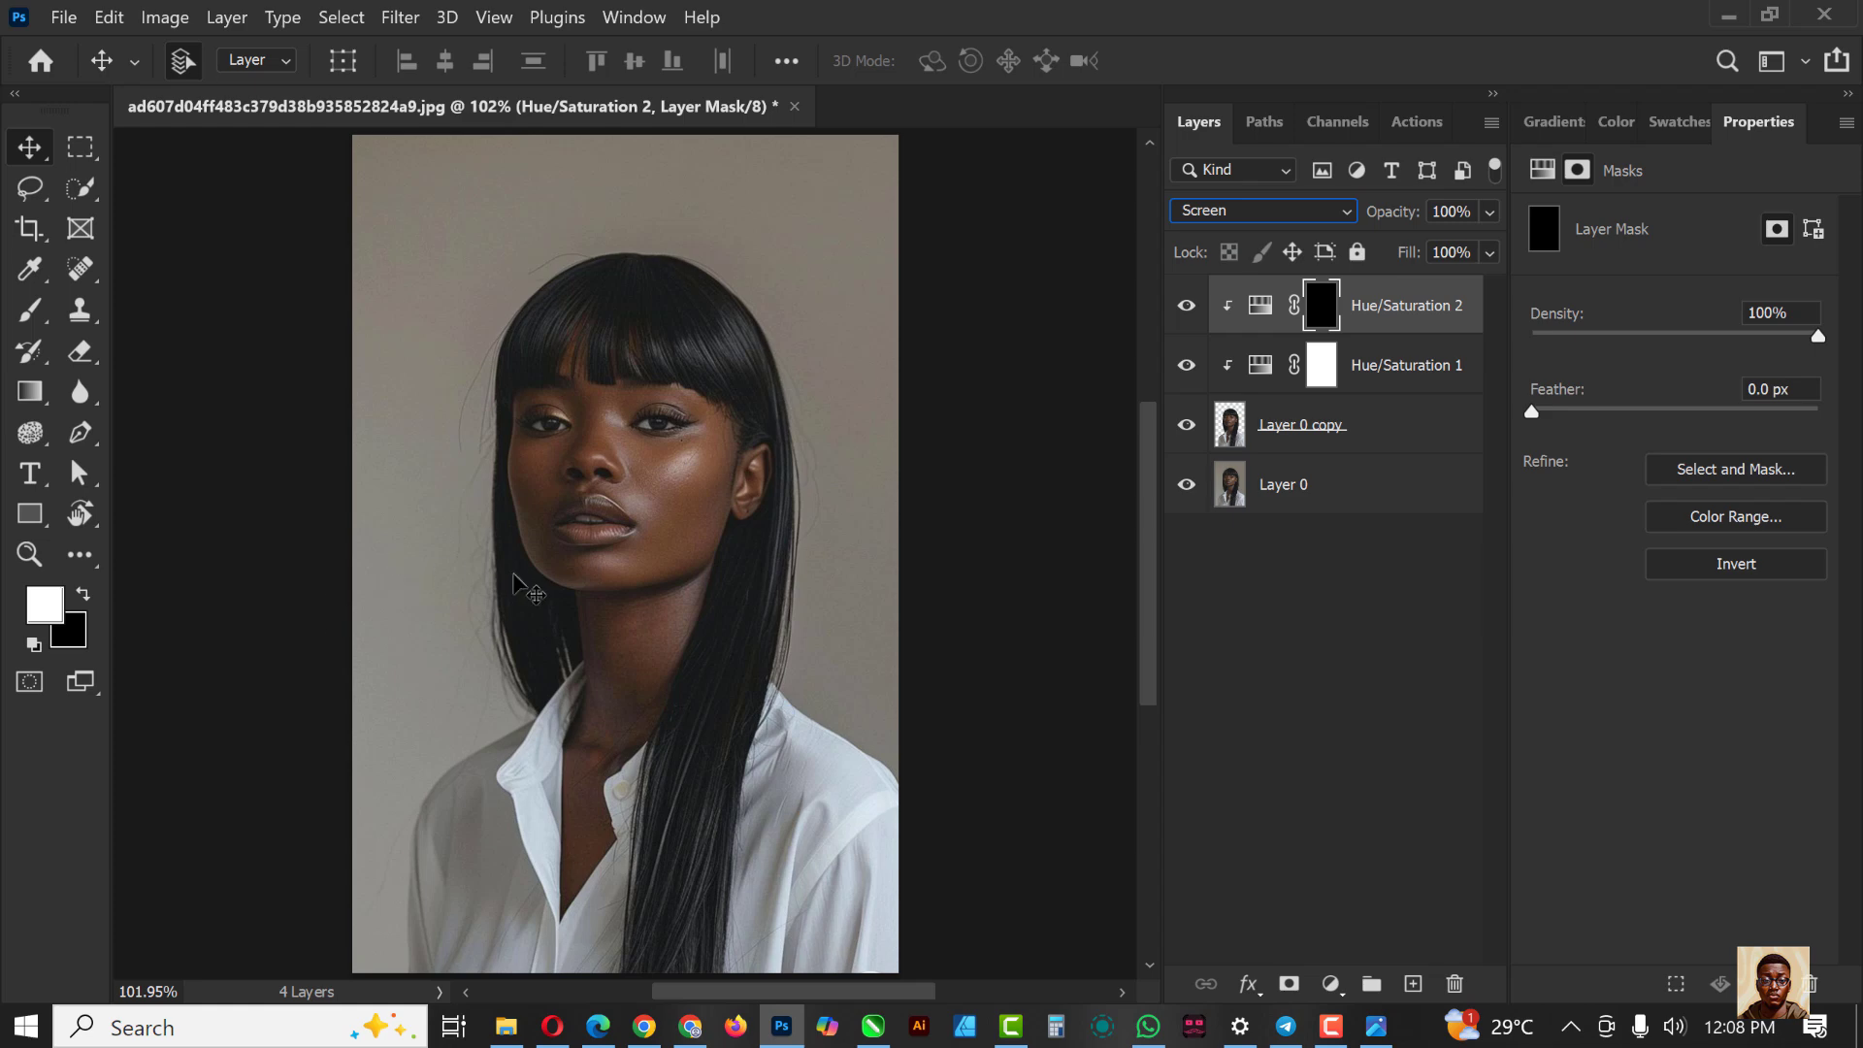
pyautogui.keyDown('ctrl'); pyautogui.click(590, 532); pyautogui.keyUp('ctrl')
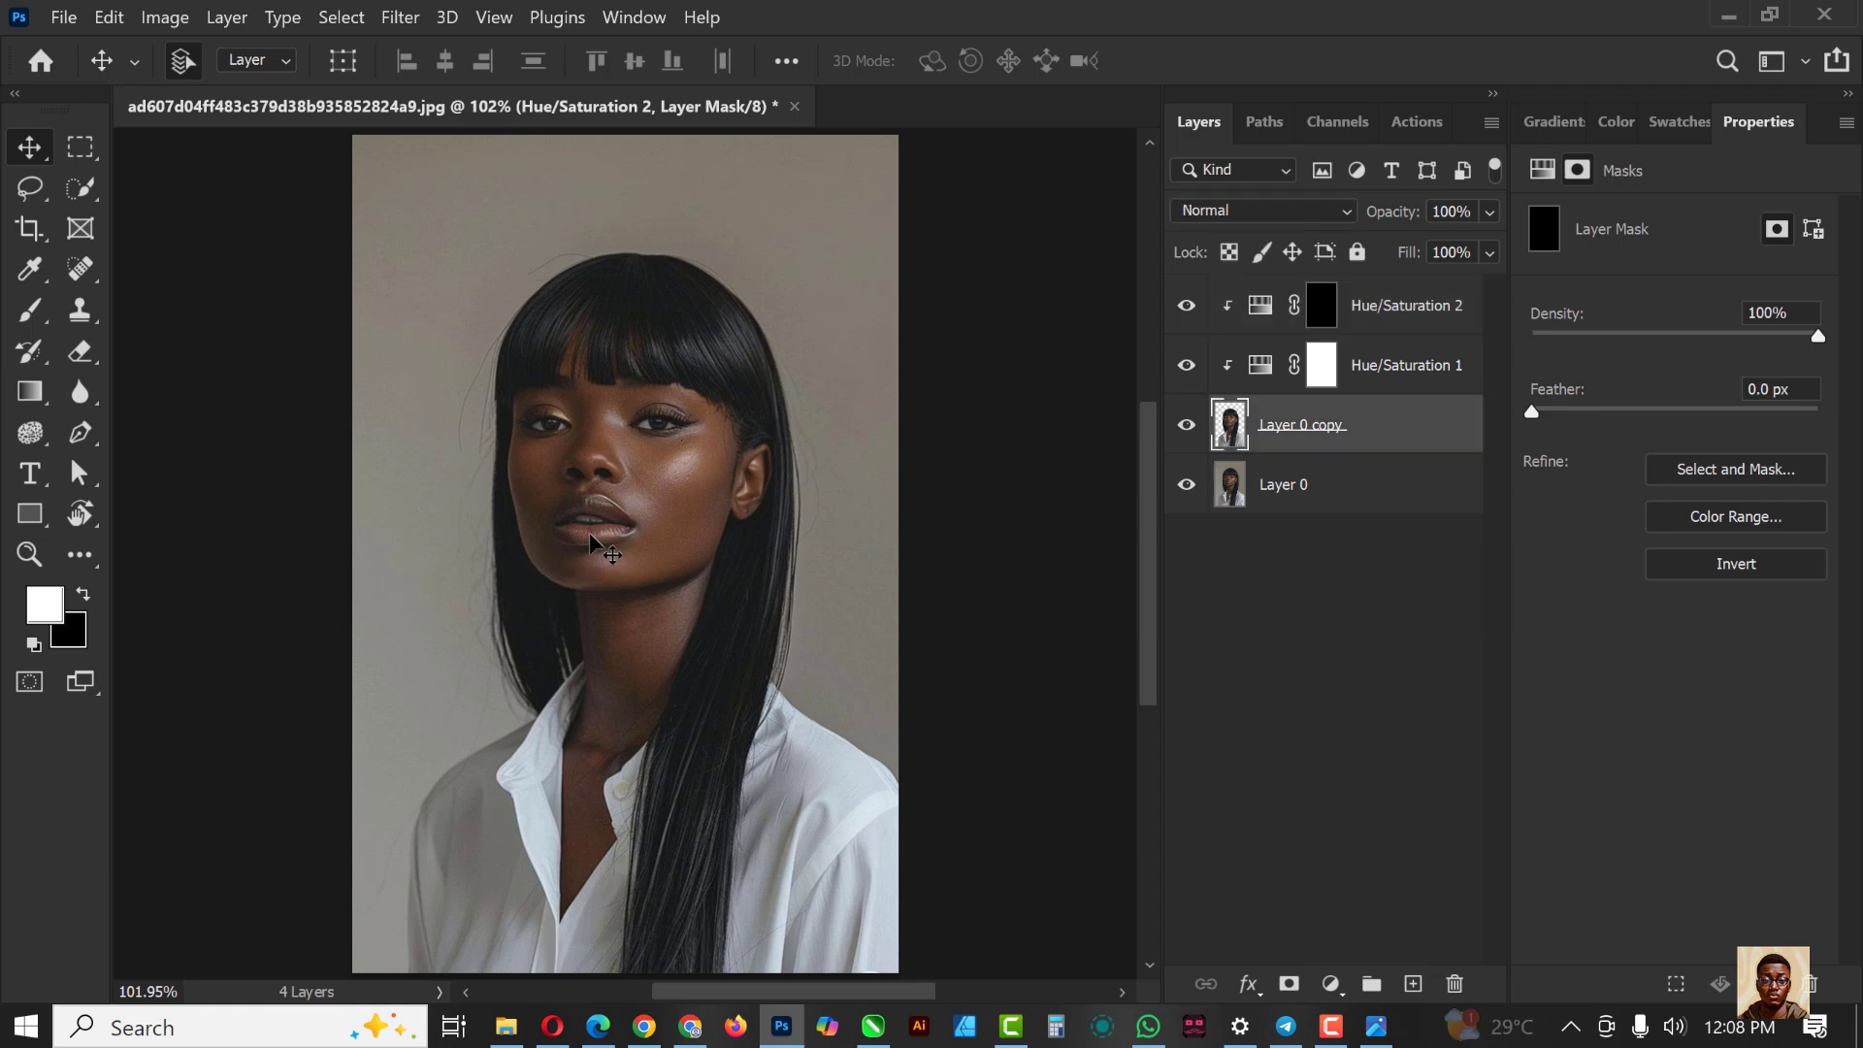
pyautogui.click(1332, 311)
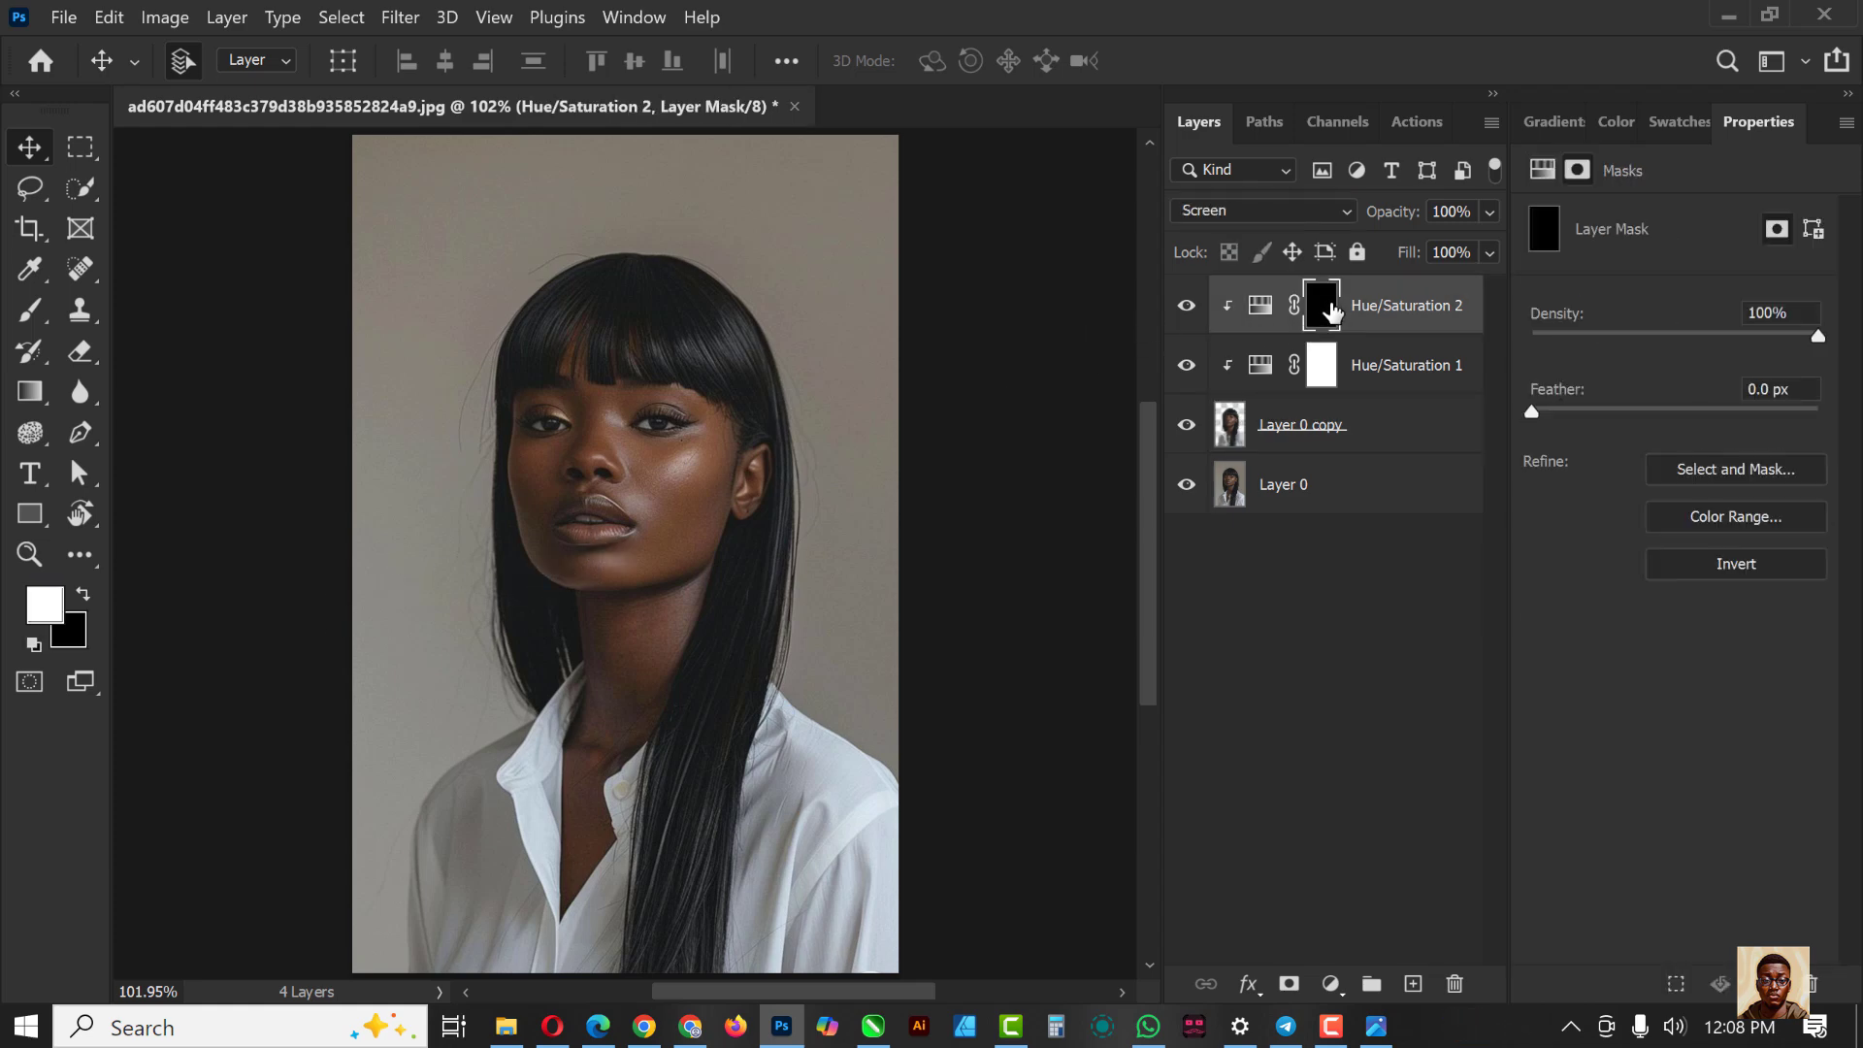
# Step: Paint the woman's lips in white on the Hue/Saturation 2 mask with a soft brush of size 30
pyautogui.scroll(5, 601, 539)
pyautogui.scroll(2, 594, 536)
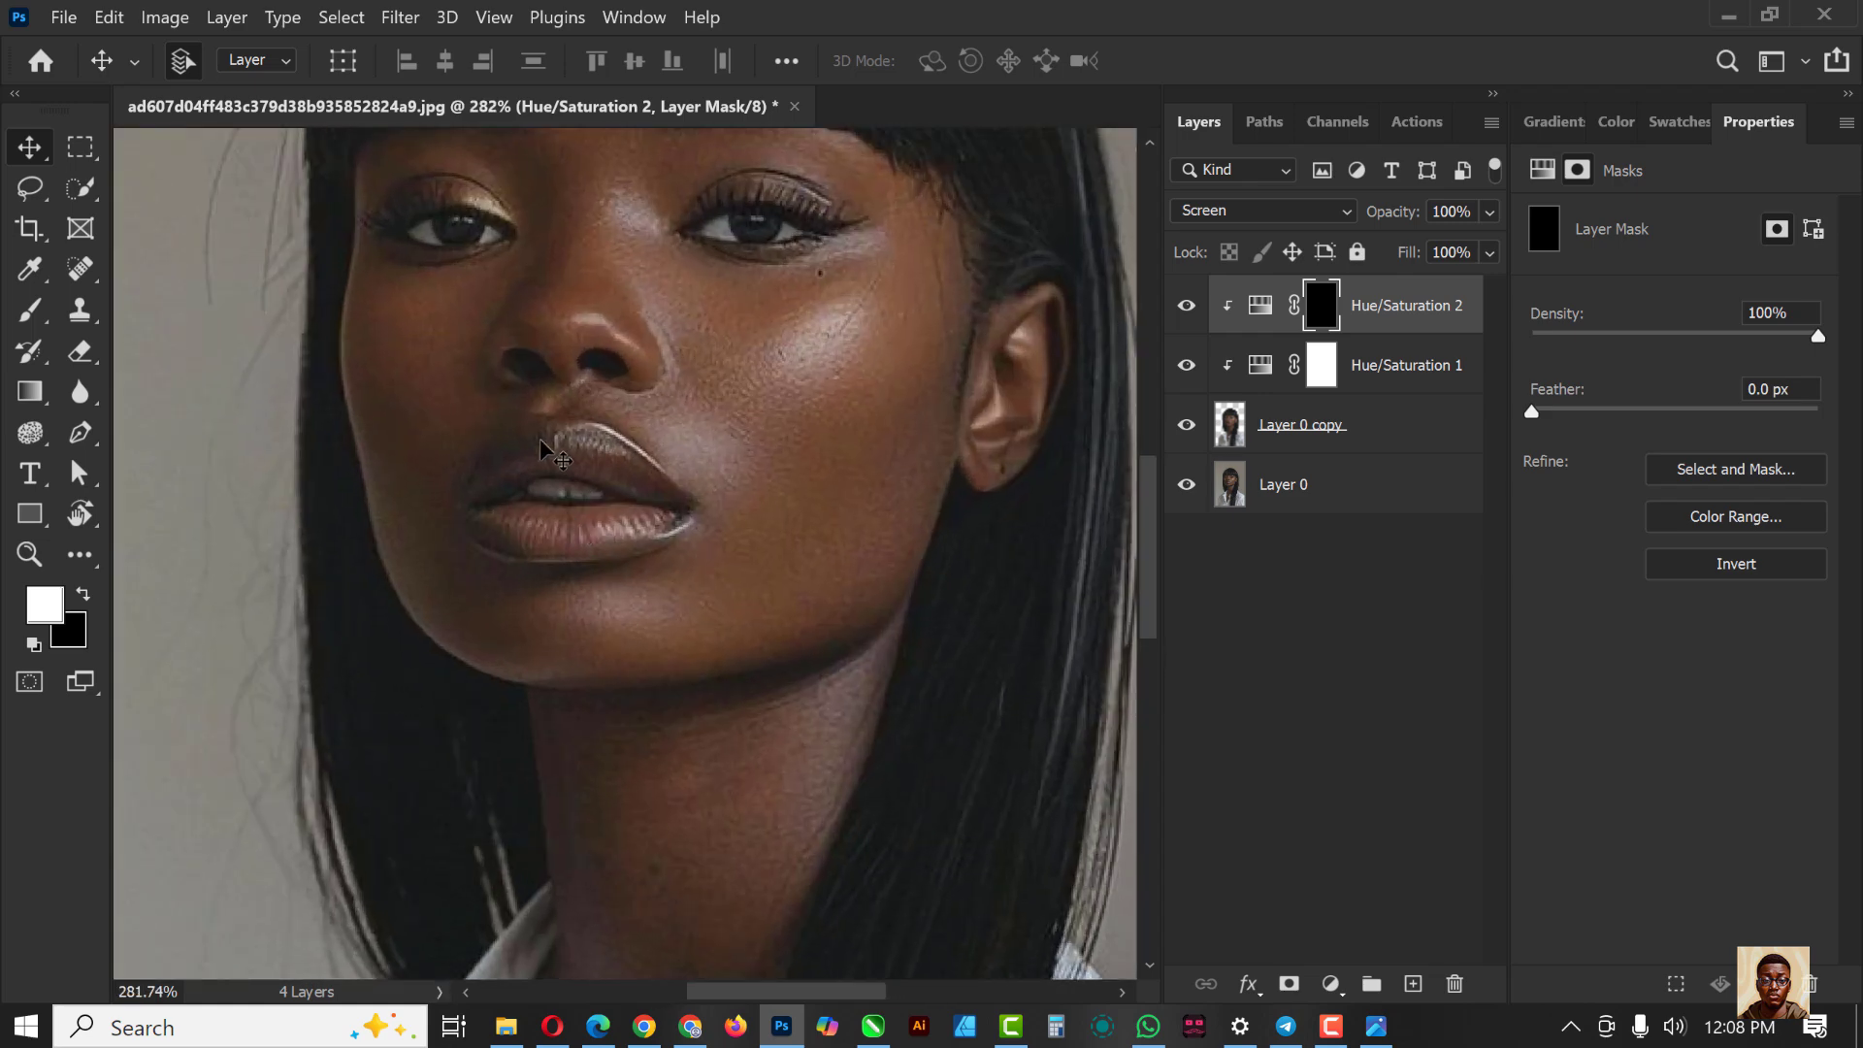
pyautogui.click(30, 310)
pyautogui.moveTo(596, 494)
pyautogui.mouseDown()
pyautogui.moveTo(557, 494)
pyautogui.moveTo(596, 484)
pyautogui.mouseUp()
pyautogui.press('[')
pyautogui.press('[')
pyautogui.press('[')
pyautogui.press('[')
pyautogui.press('[')
pyautogui.moveTo(504, 476)
pyautogui.mouseDown()
pyautogui.moveTo(621, 468)
pyautogui.moveTo(665, 507)
pyautogui.moveTo(577, 532)
pyautogui.moveTo(512, 526)
pyautogui.moveTo(491, 491)
pyautogui.mouseUp()
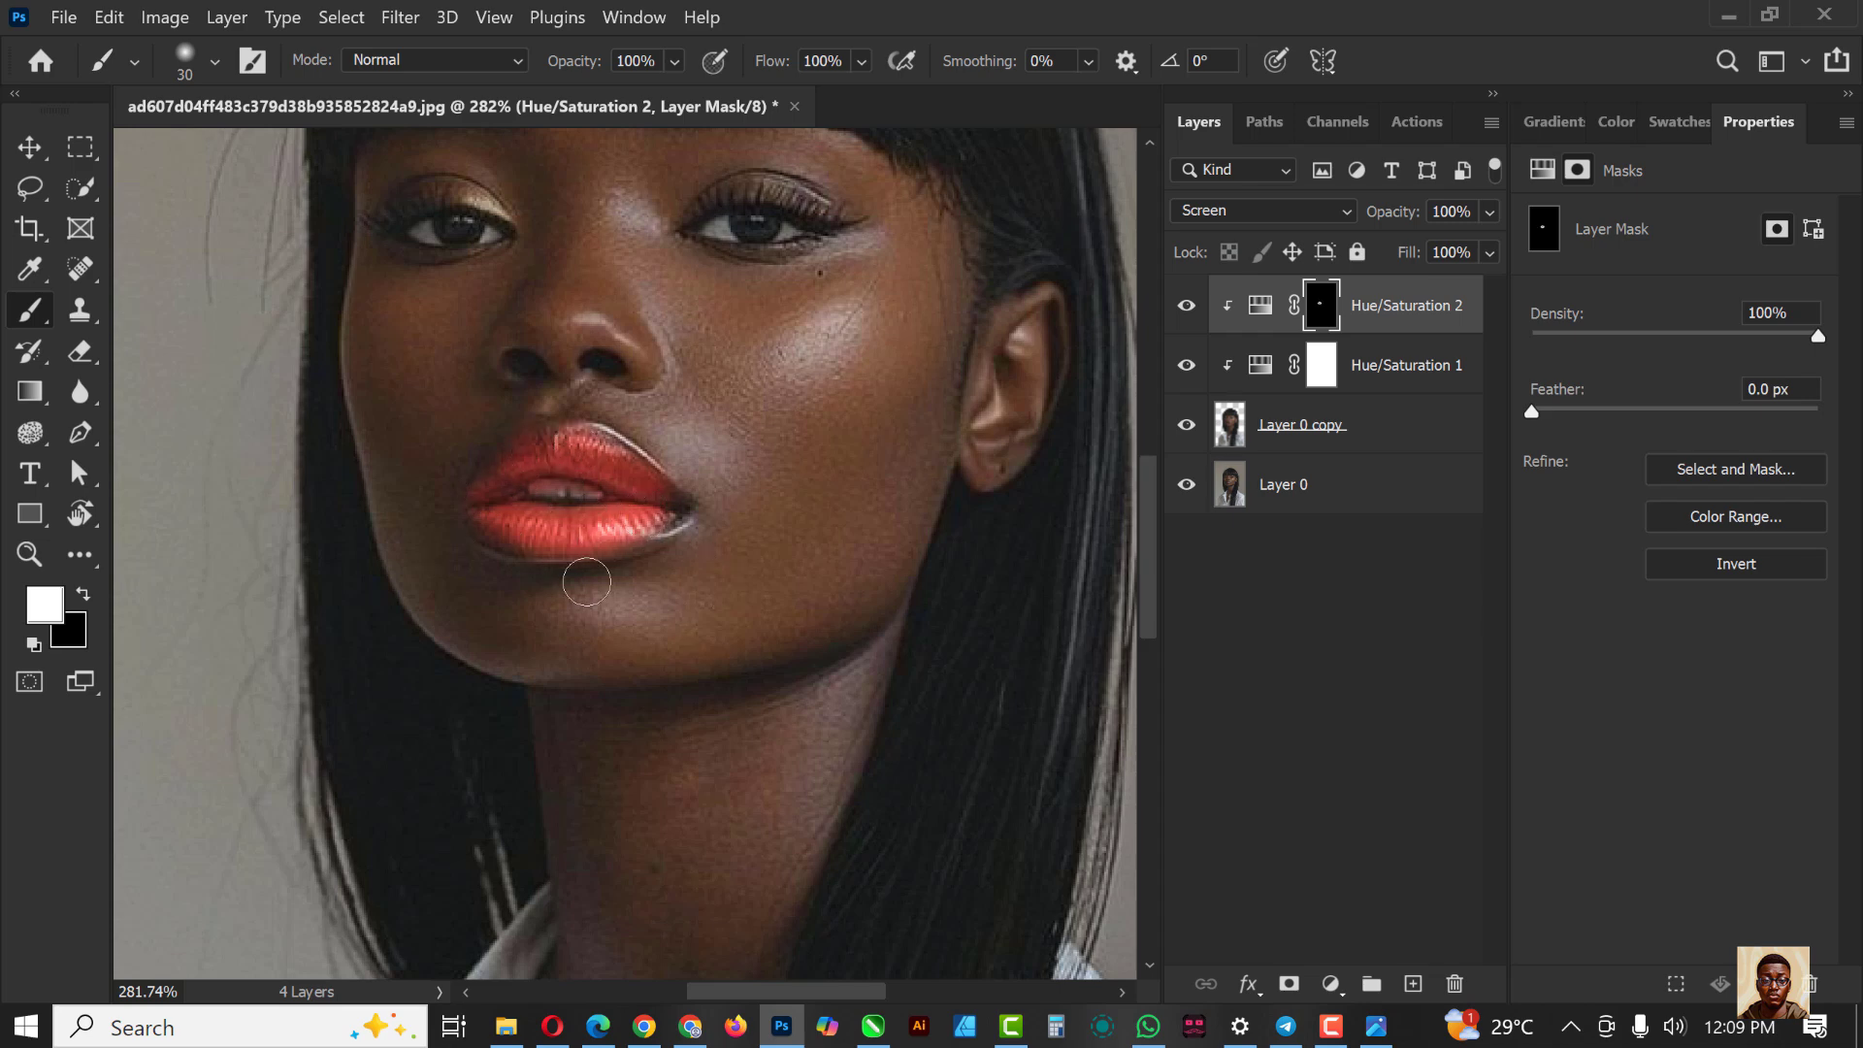
pyautogui.scroll(-5, 629, 494)
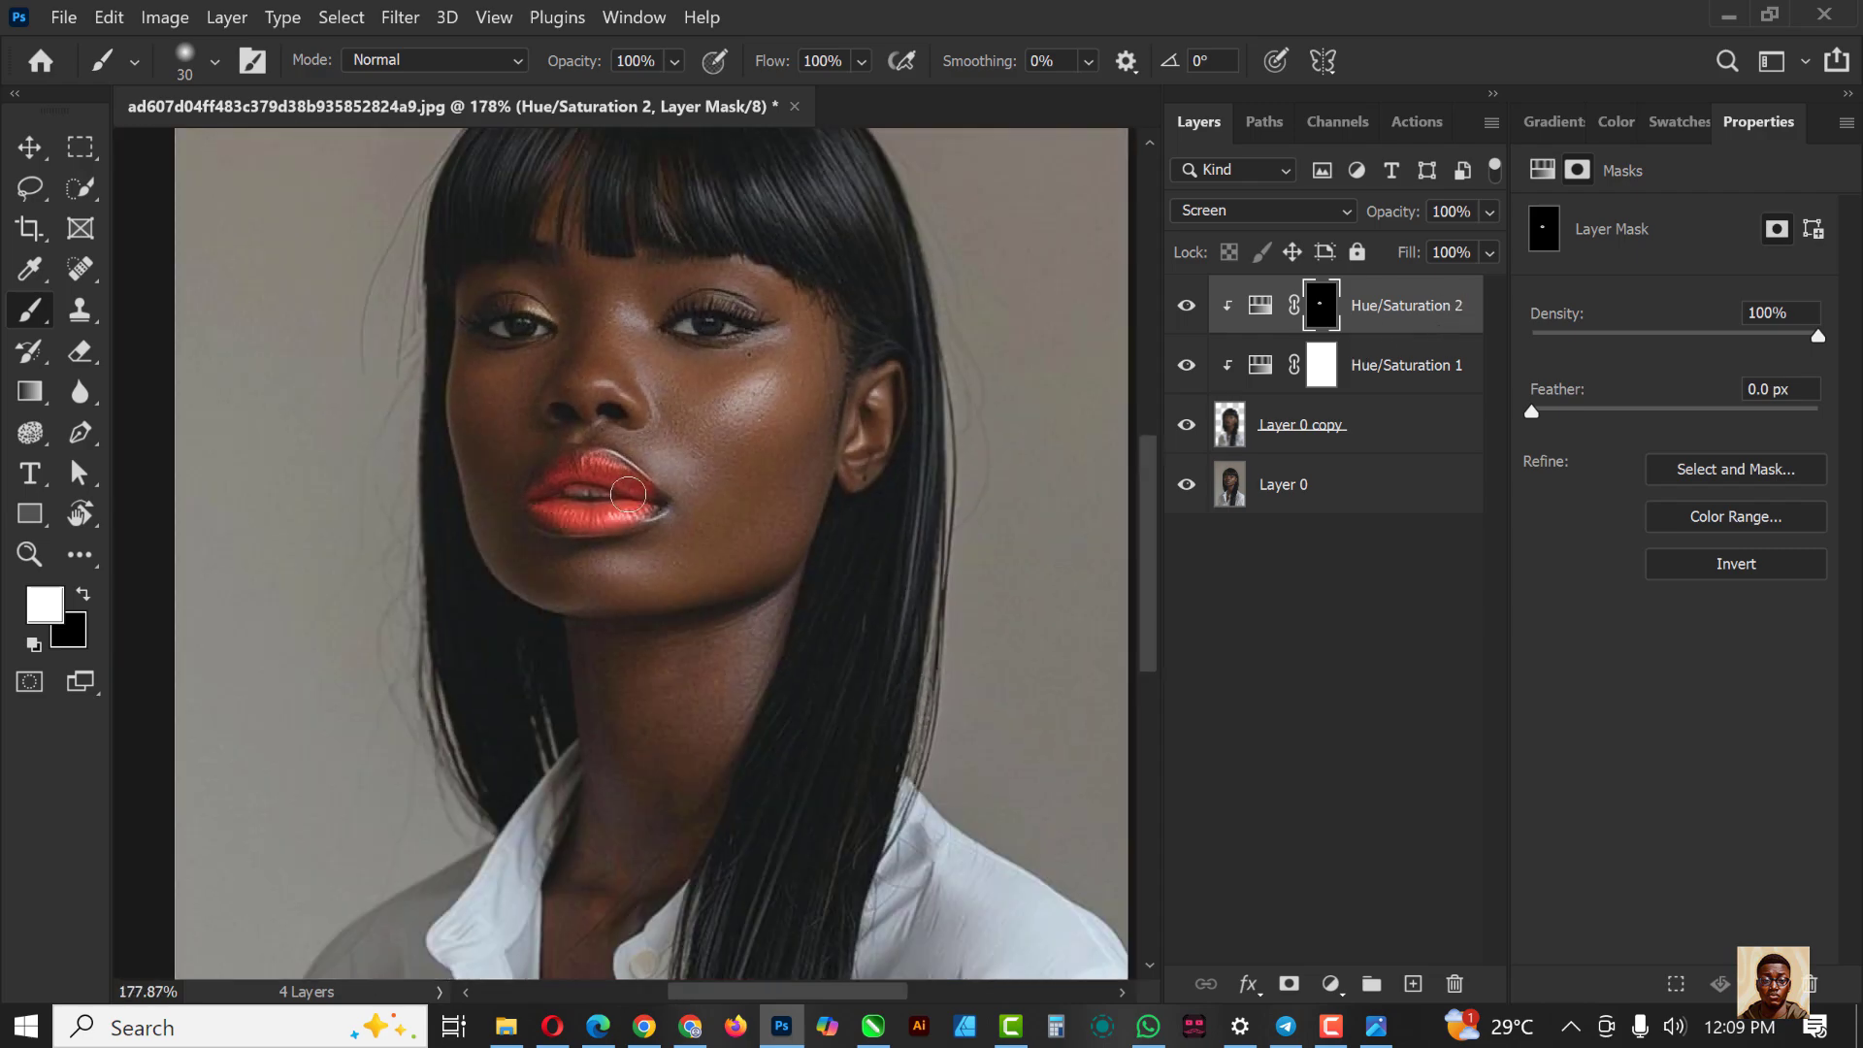
# Step: Split the Underlying Layer black Blend If slider of Hue/Saturation 2 to 0 / 181 in its Blending Options
pyautogui.rightClick(1456, 294)
pyautogui.click(1132, 39)
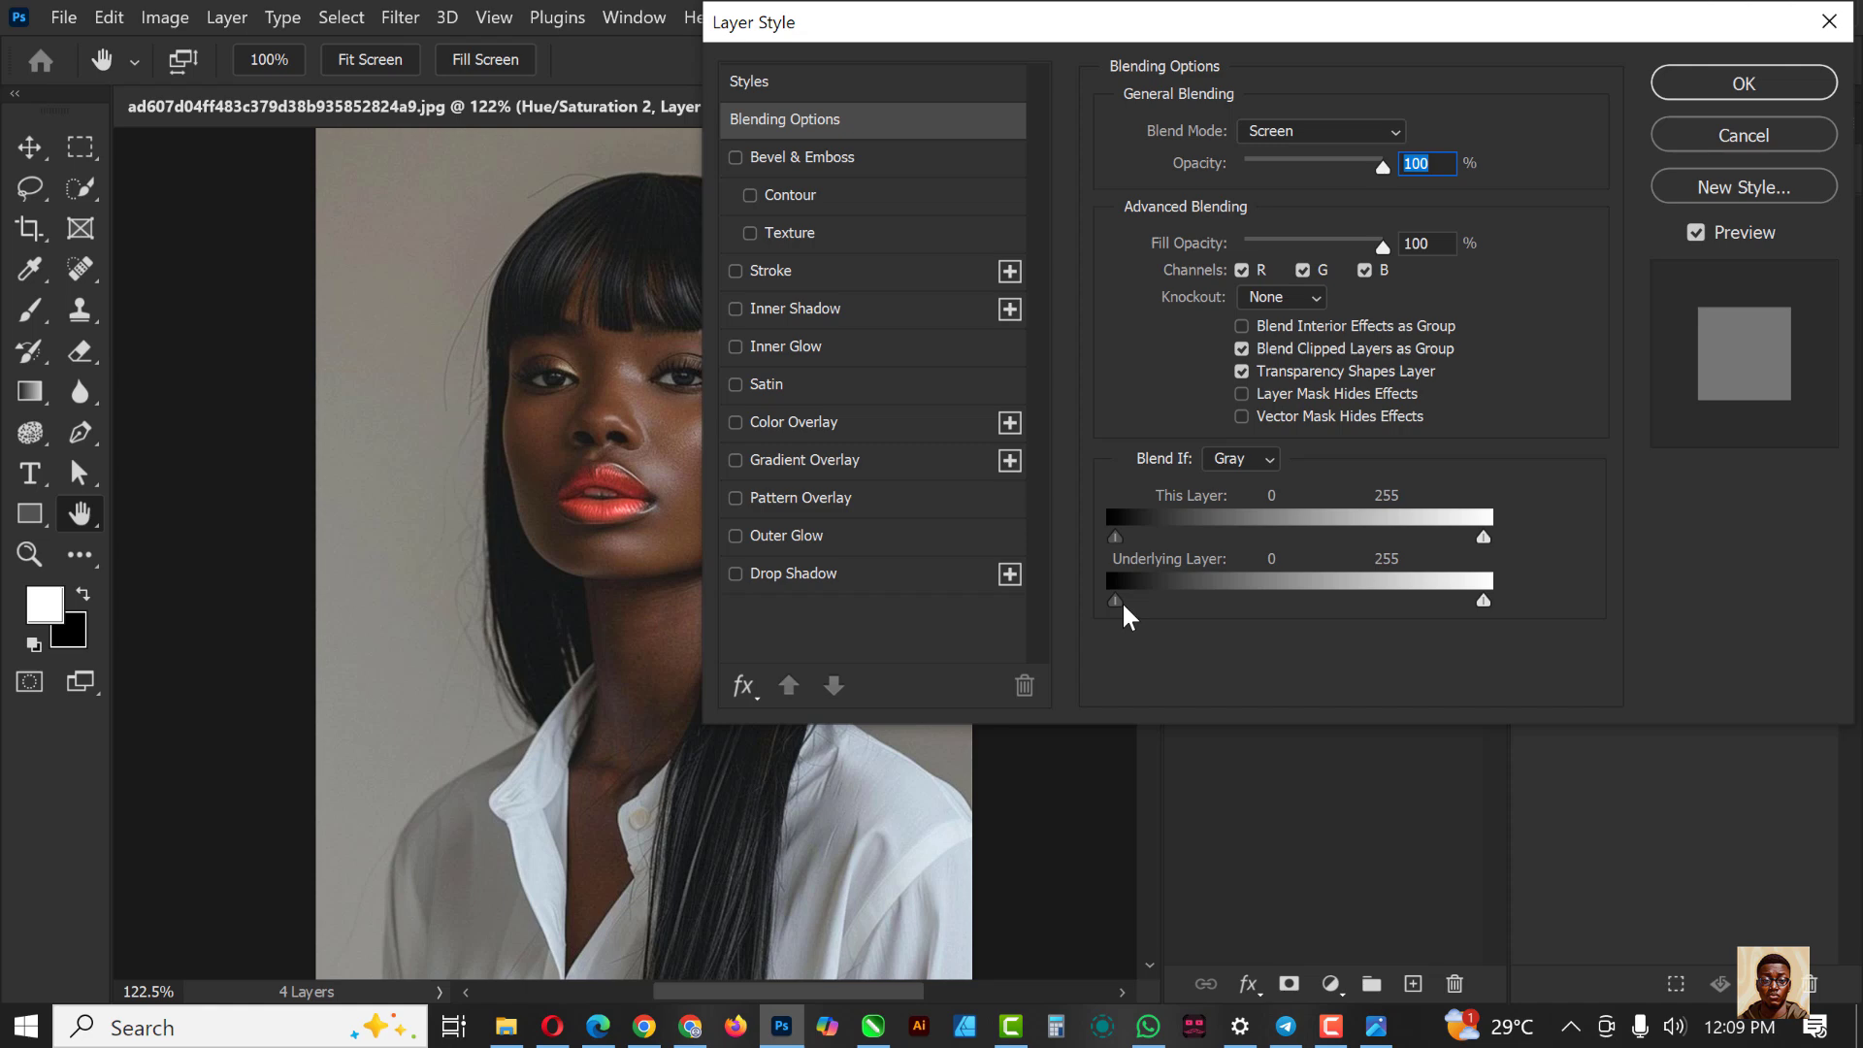
pyautogui.moveTo(1118, 600); pyautogui.dragTo(1382, 628)
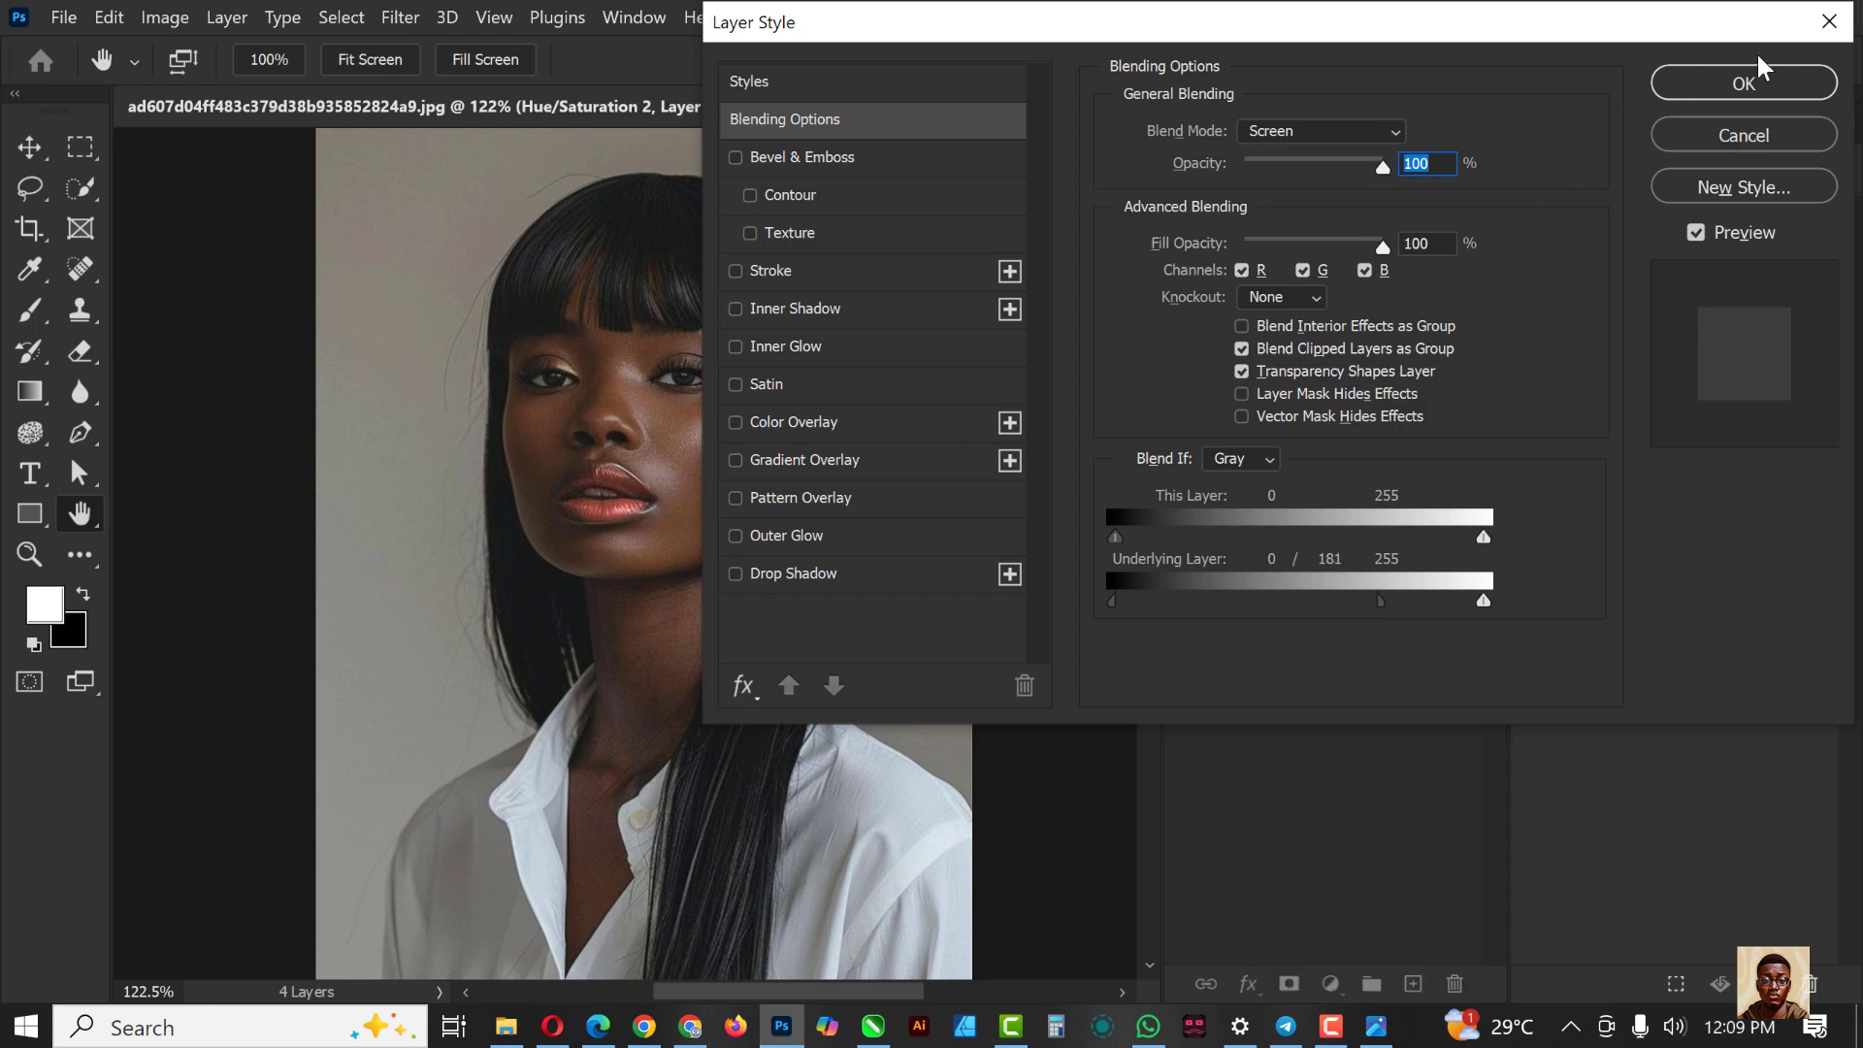
pyautogui.click(1737, 97)
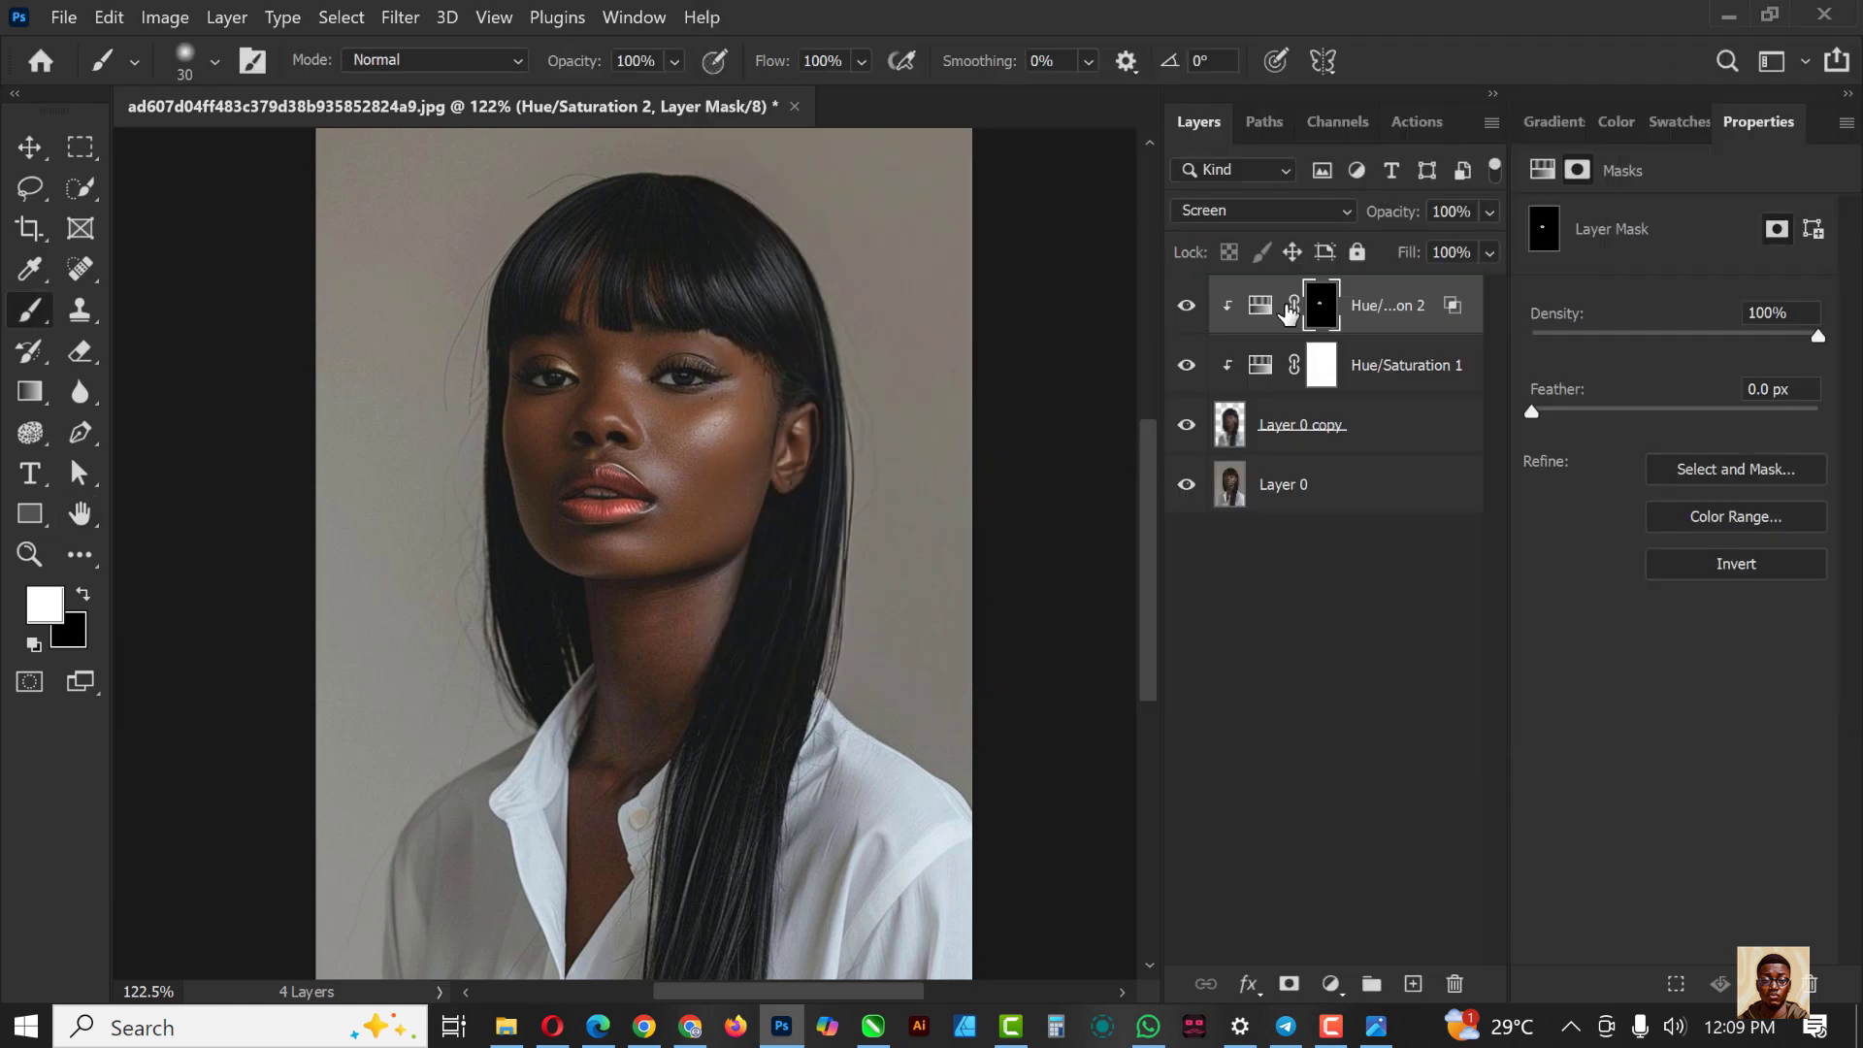
# Step: Try a purple lip colour with Hue 287 on Hue/Saturation 2, and return the hue to 0
pyautogui.click(1263, 307)
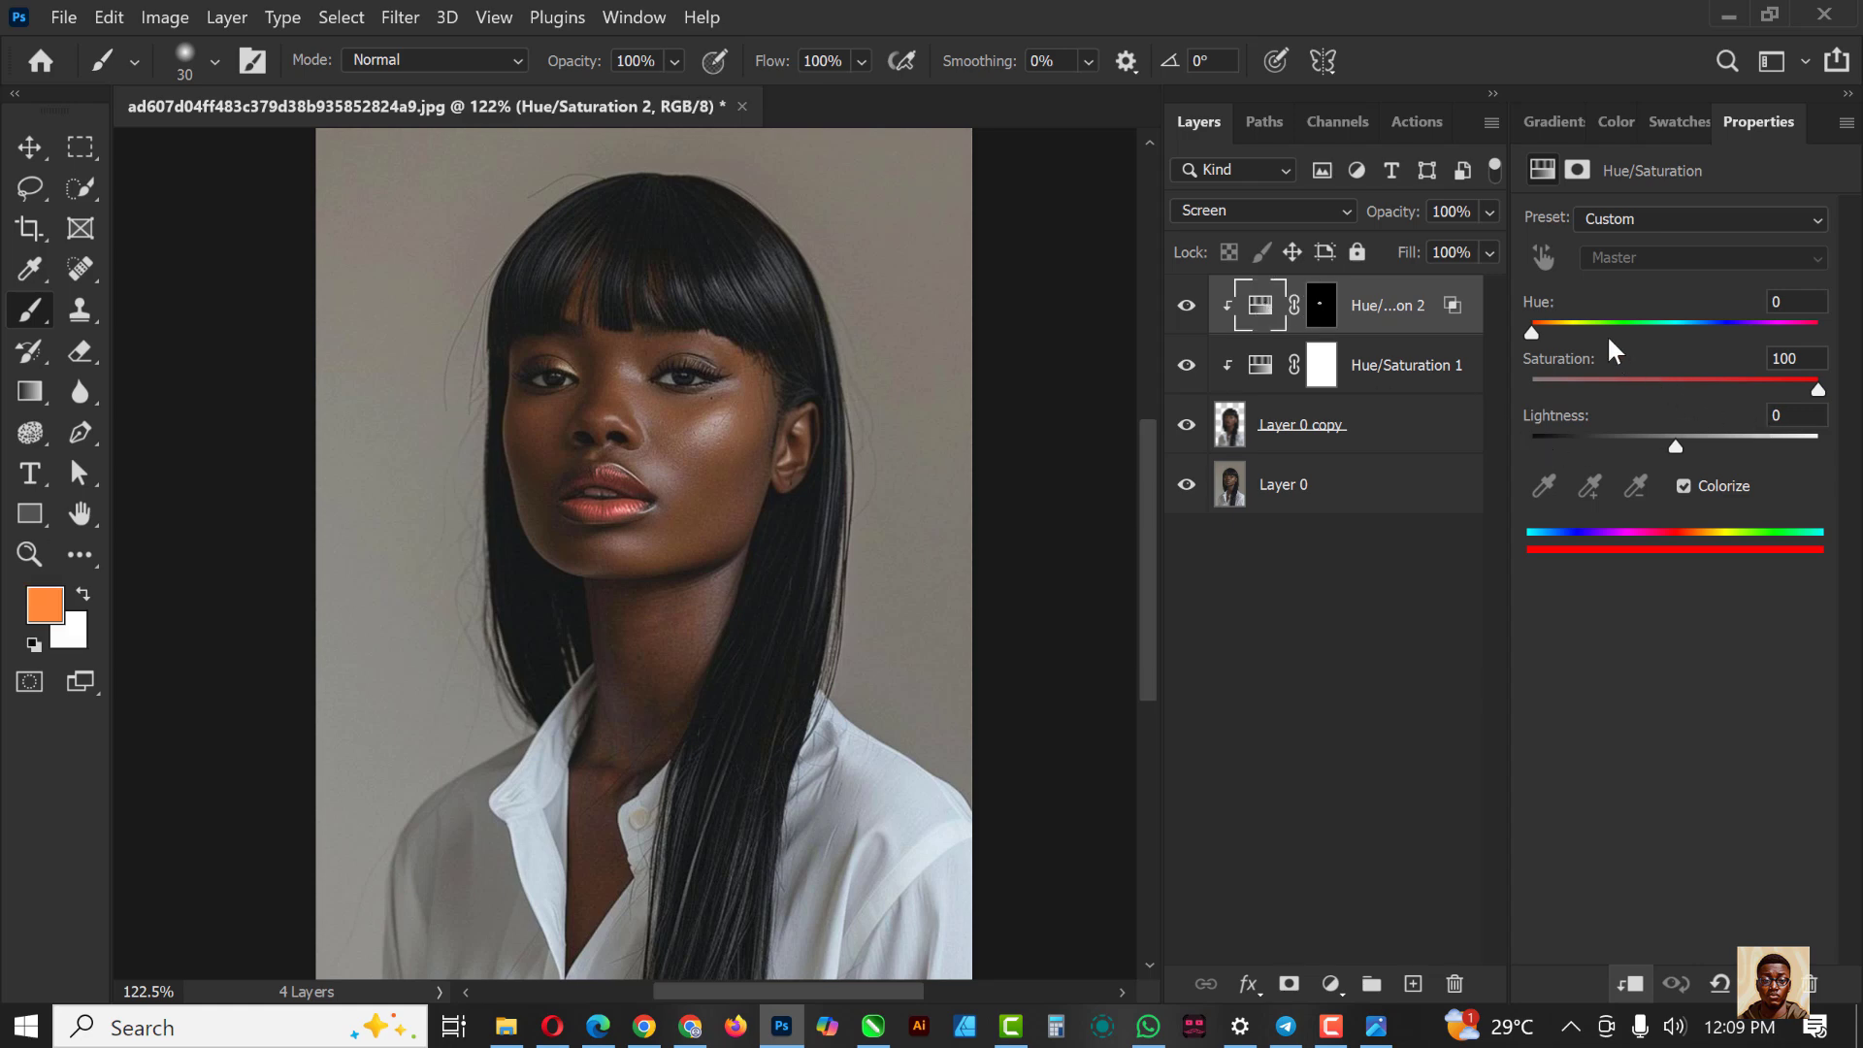
pyautogui.moveTo(1531, 333); pyautogui.dragTo(1762, 371)
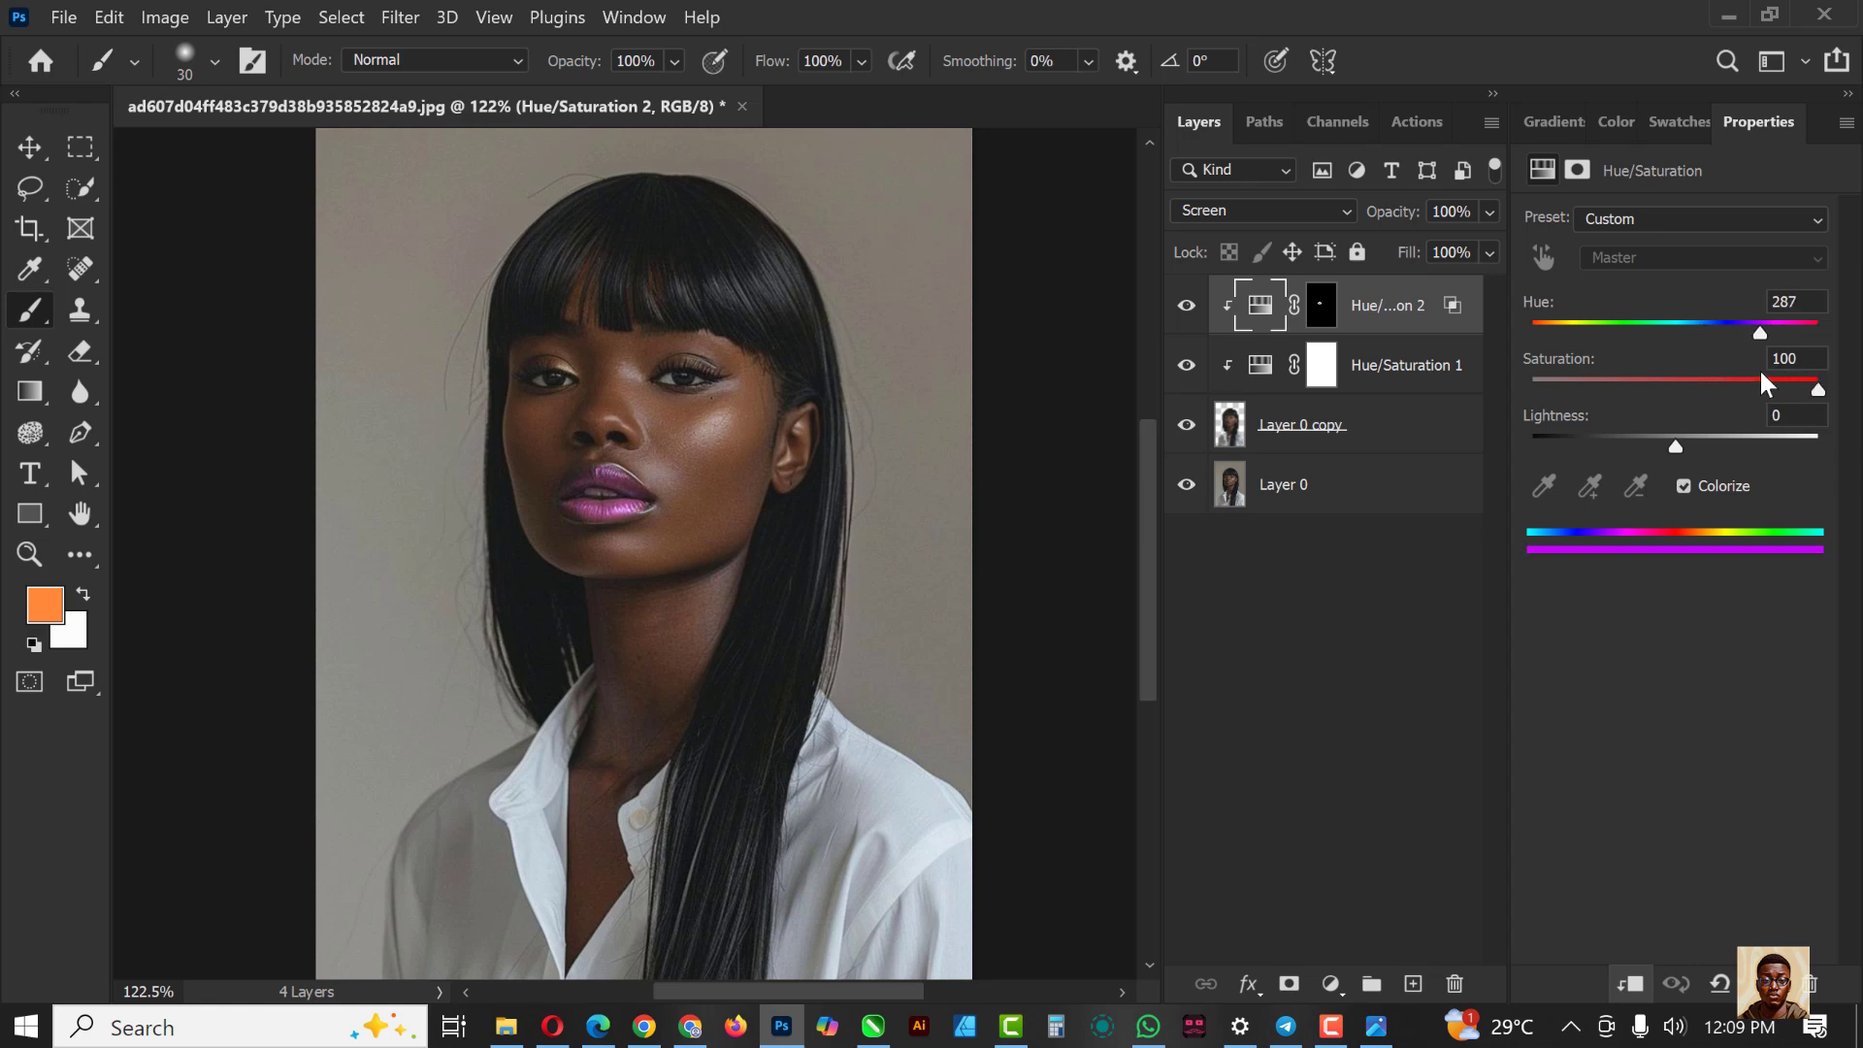
pyautogui.moveTo(1762, 379); pyautogui.dragTo(1491, 357)
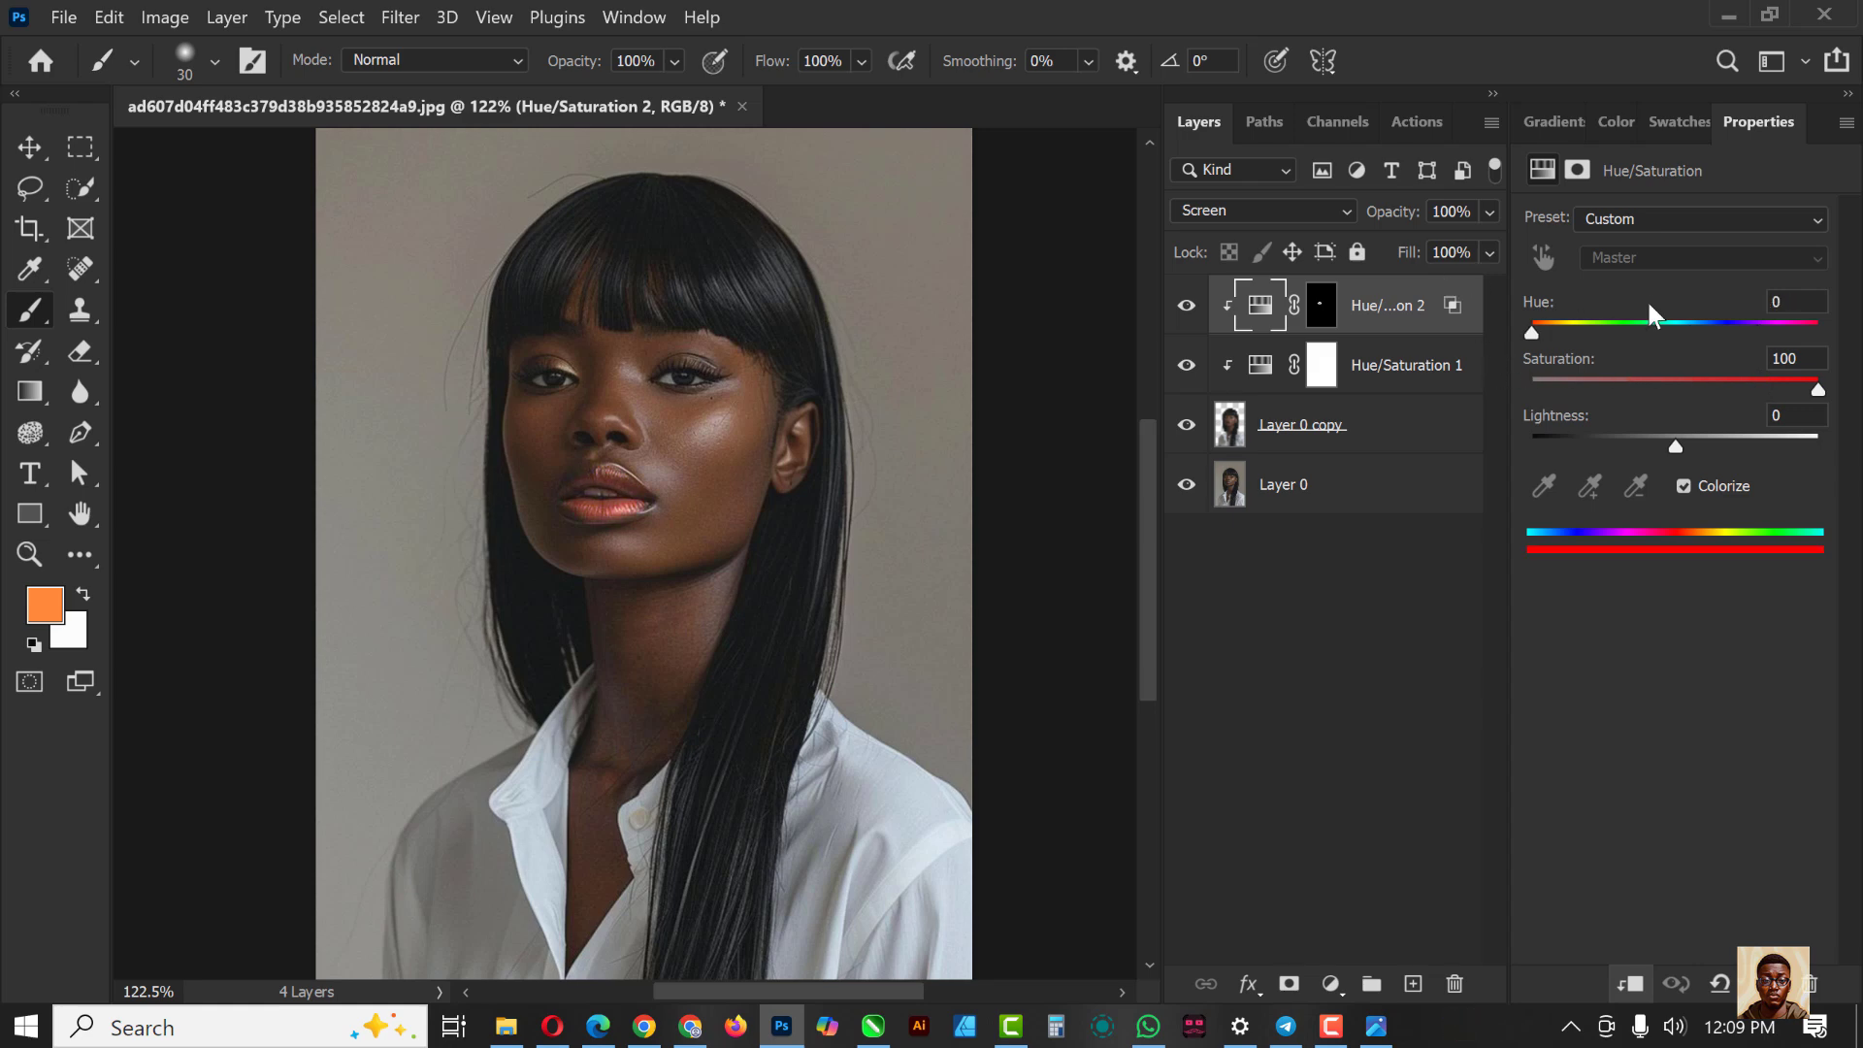
# Step: Reduce the opacity of the Hue/Saturation 2 layer to 70%
pyautogui.moveTo(1490, 214); pyautogui.dragTo(1446, 243)
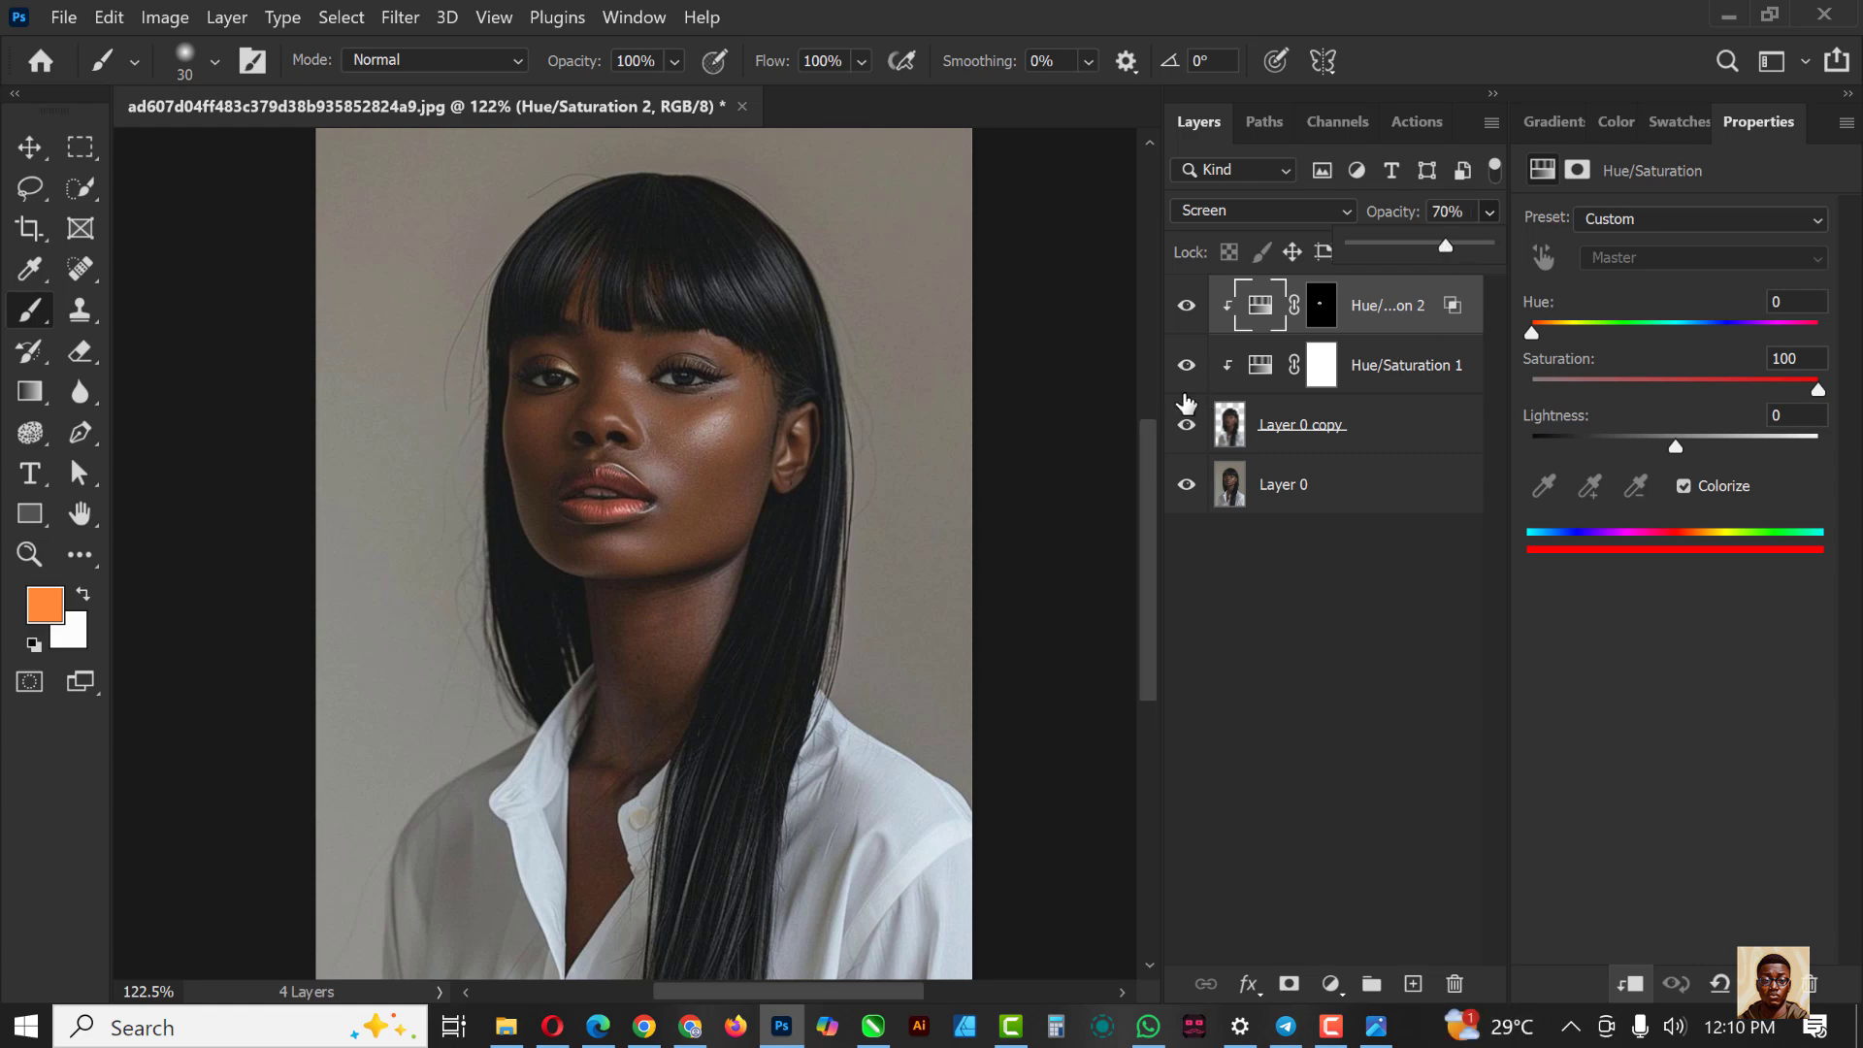
pyautogui.click(1427, 293)
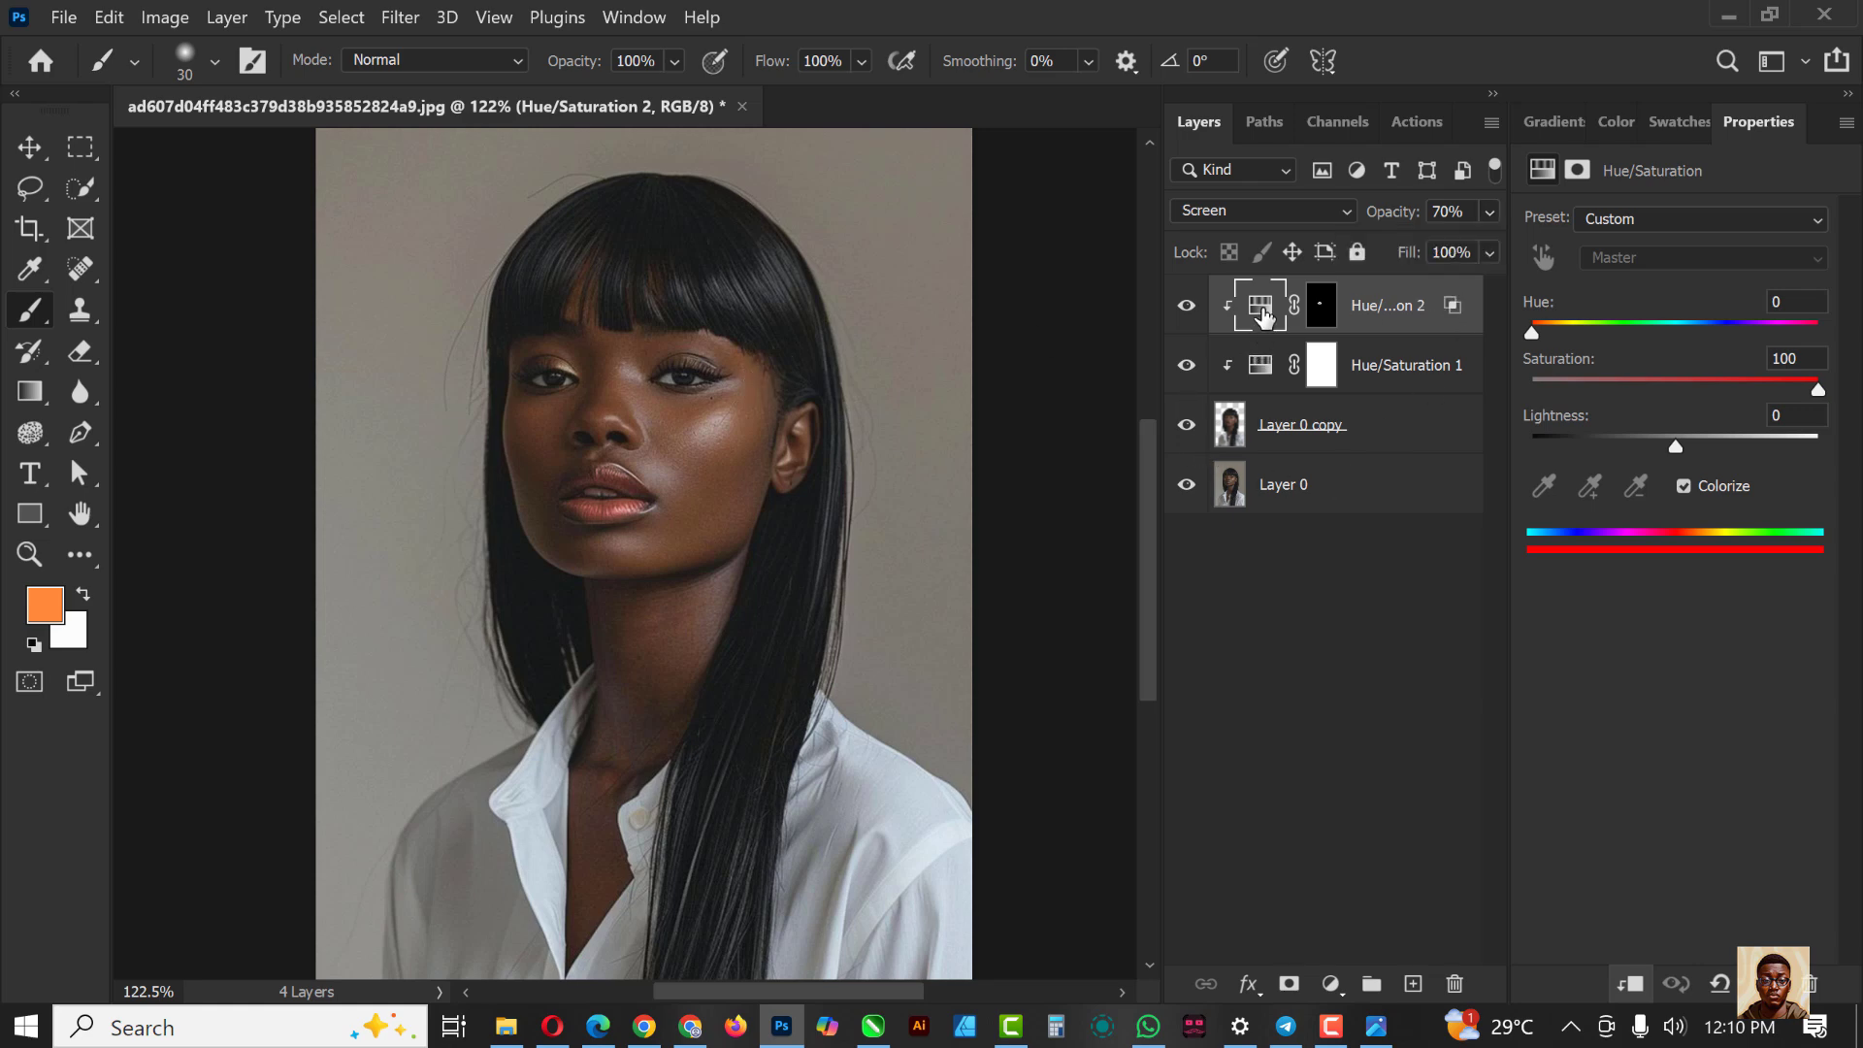
# Step: Paint both eyelids in white on the Hue/Saturation 2 mask, and briefly isolate the layer's visibility to compare the makeup colour
pyautogui.click(1322, 309)
pyautogui.press('d')
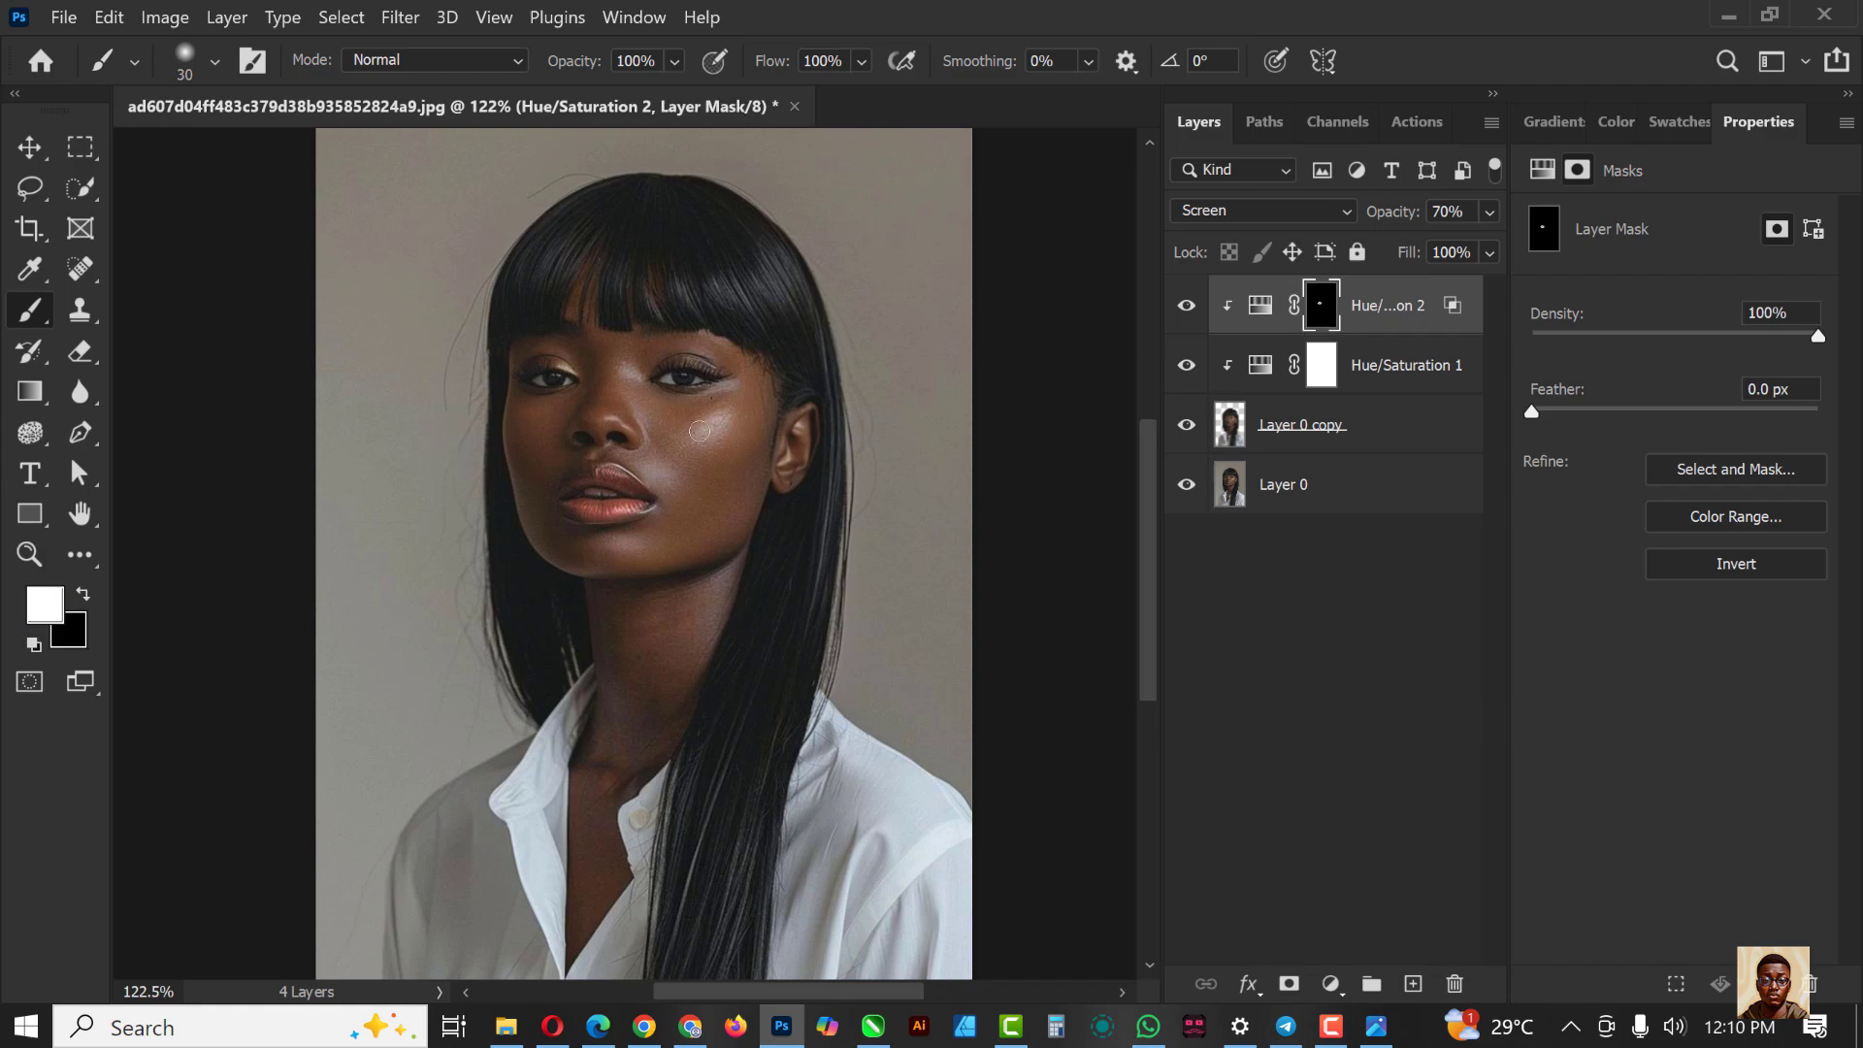
pyautogui.scroll(5, 563, 381)
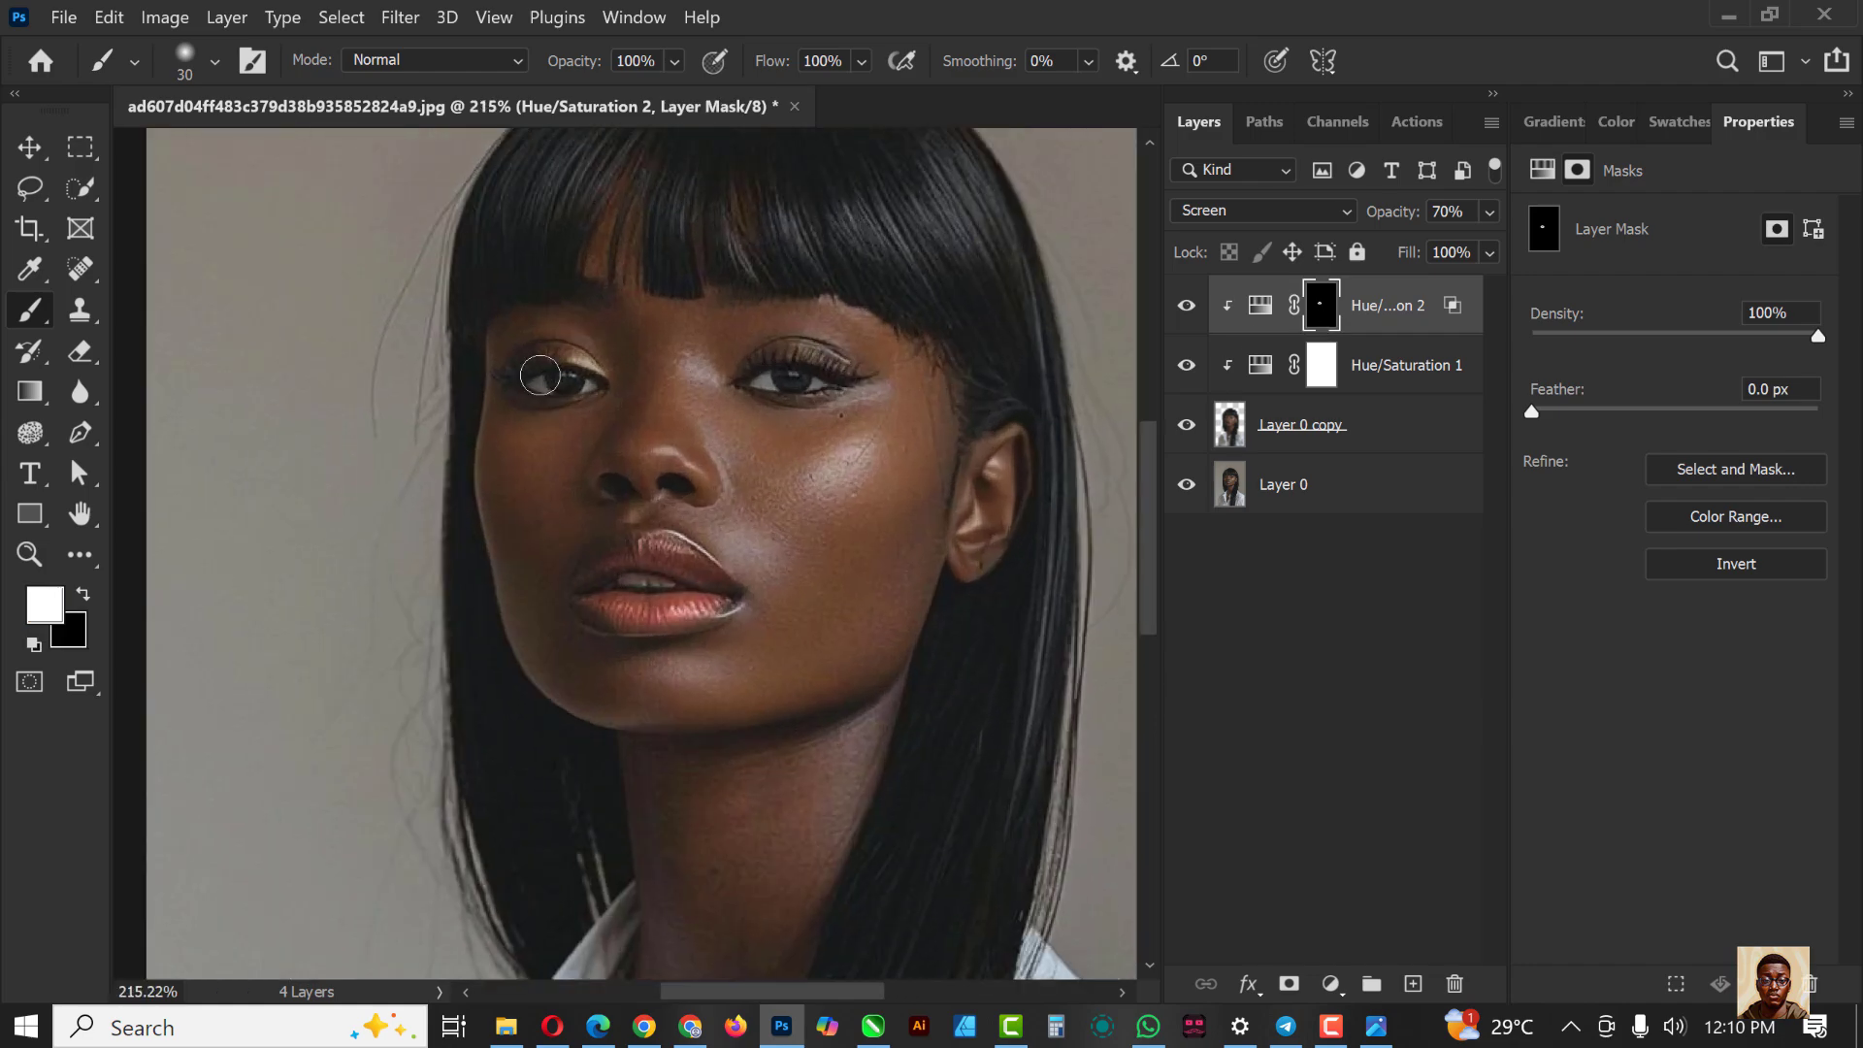
pyautogui.moveTo(542, 342)
pyautogui.mouseDown()
pyautogui.moveTo(601, 342)
pyautogui.moveTo(631, 361)
pyautogui.moveTo(627, 392)
pyautogui.mouseUp()
pyautogui.moveTo(877, 363)
pyautogui.mouseDown()
pyautogui.moveTo(968, 339)
pyautogui.moveTo(1024, 374)
pyautogui.mouseUp()
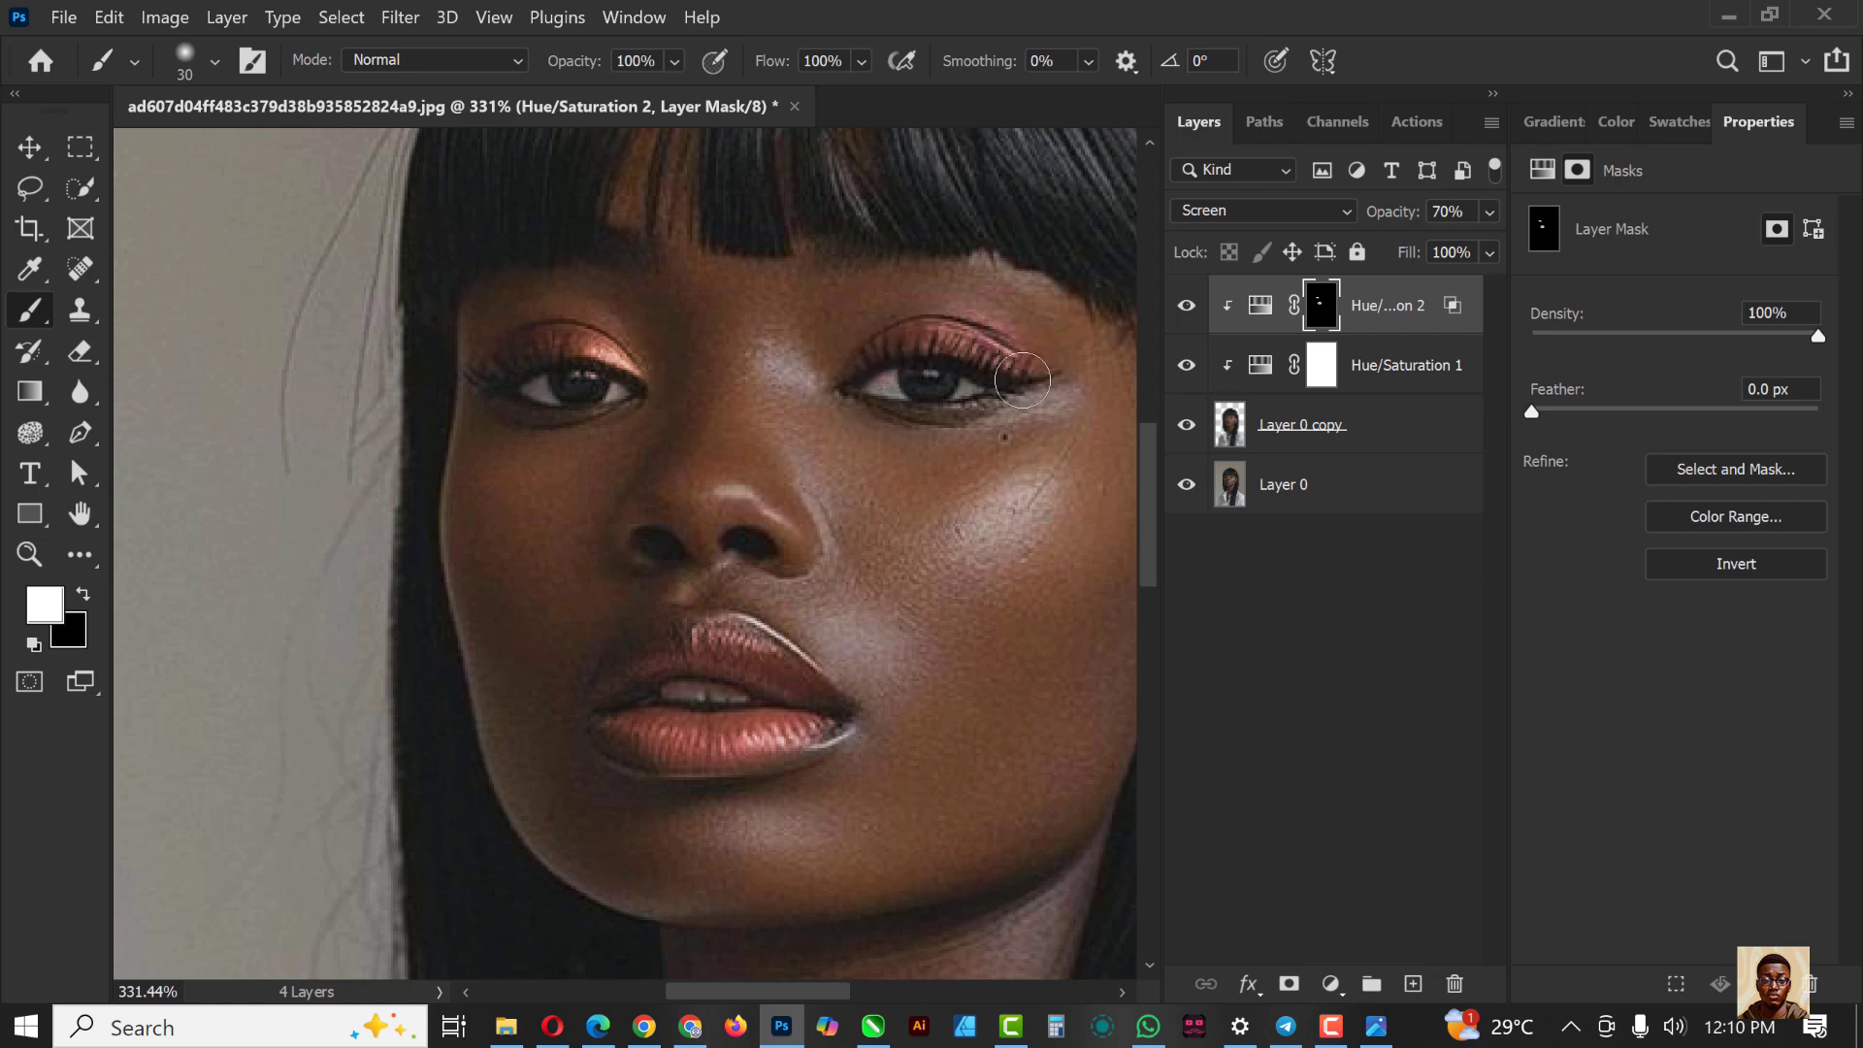
pyautogui.scroll(-2, 850, 388)
pyautogui.scroll(-4, 850, 388)
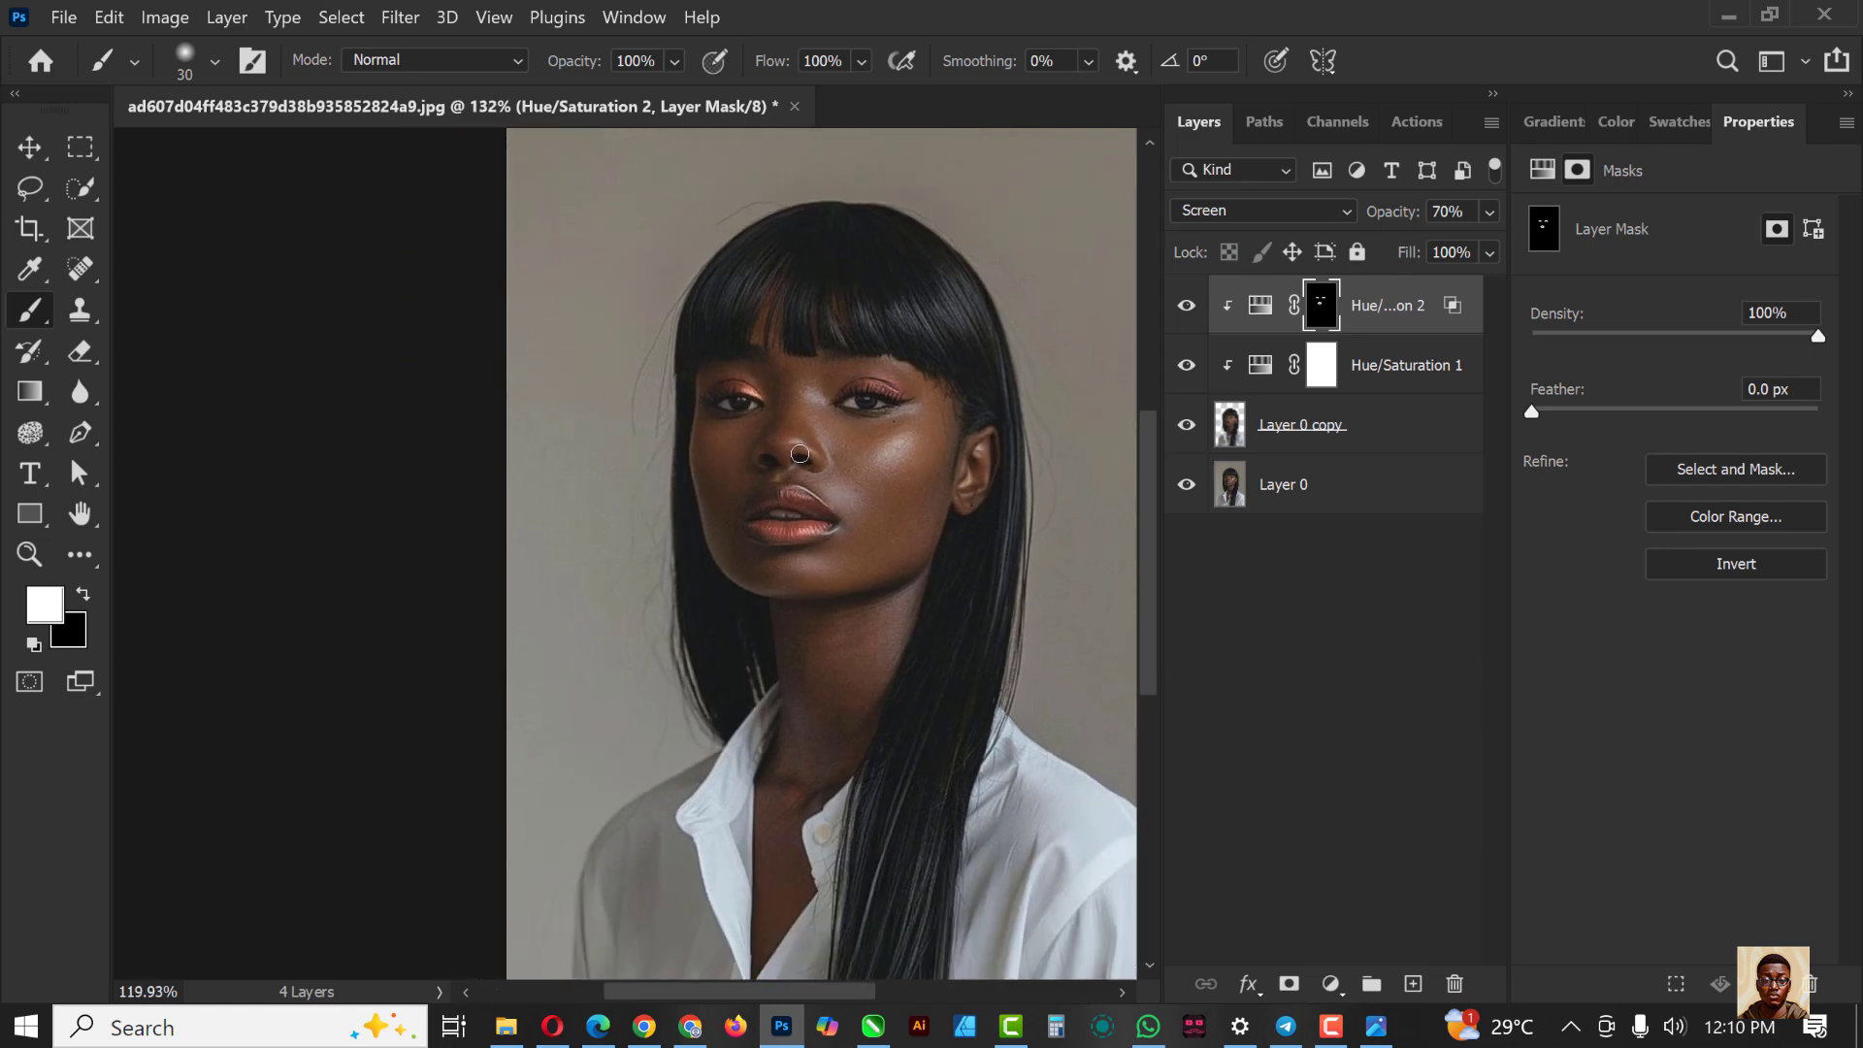
pyautogui.scroll(1, 809, 450)
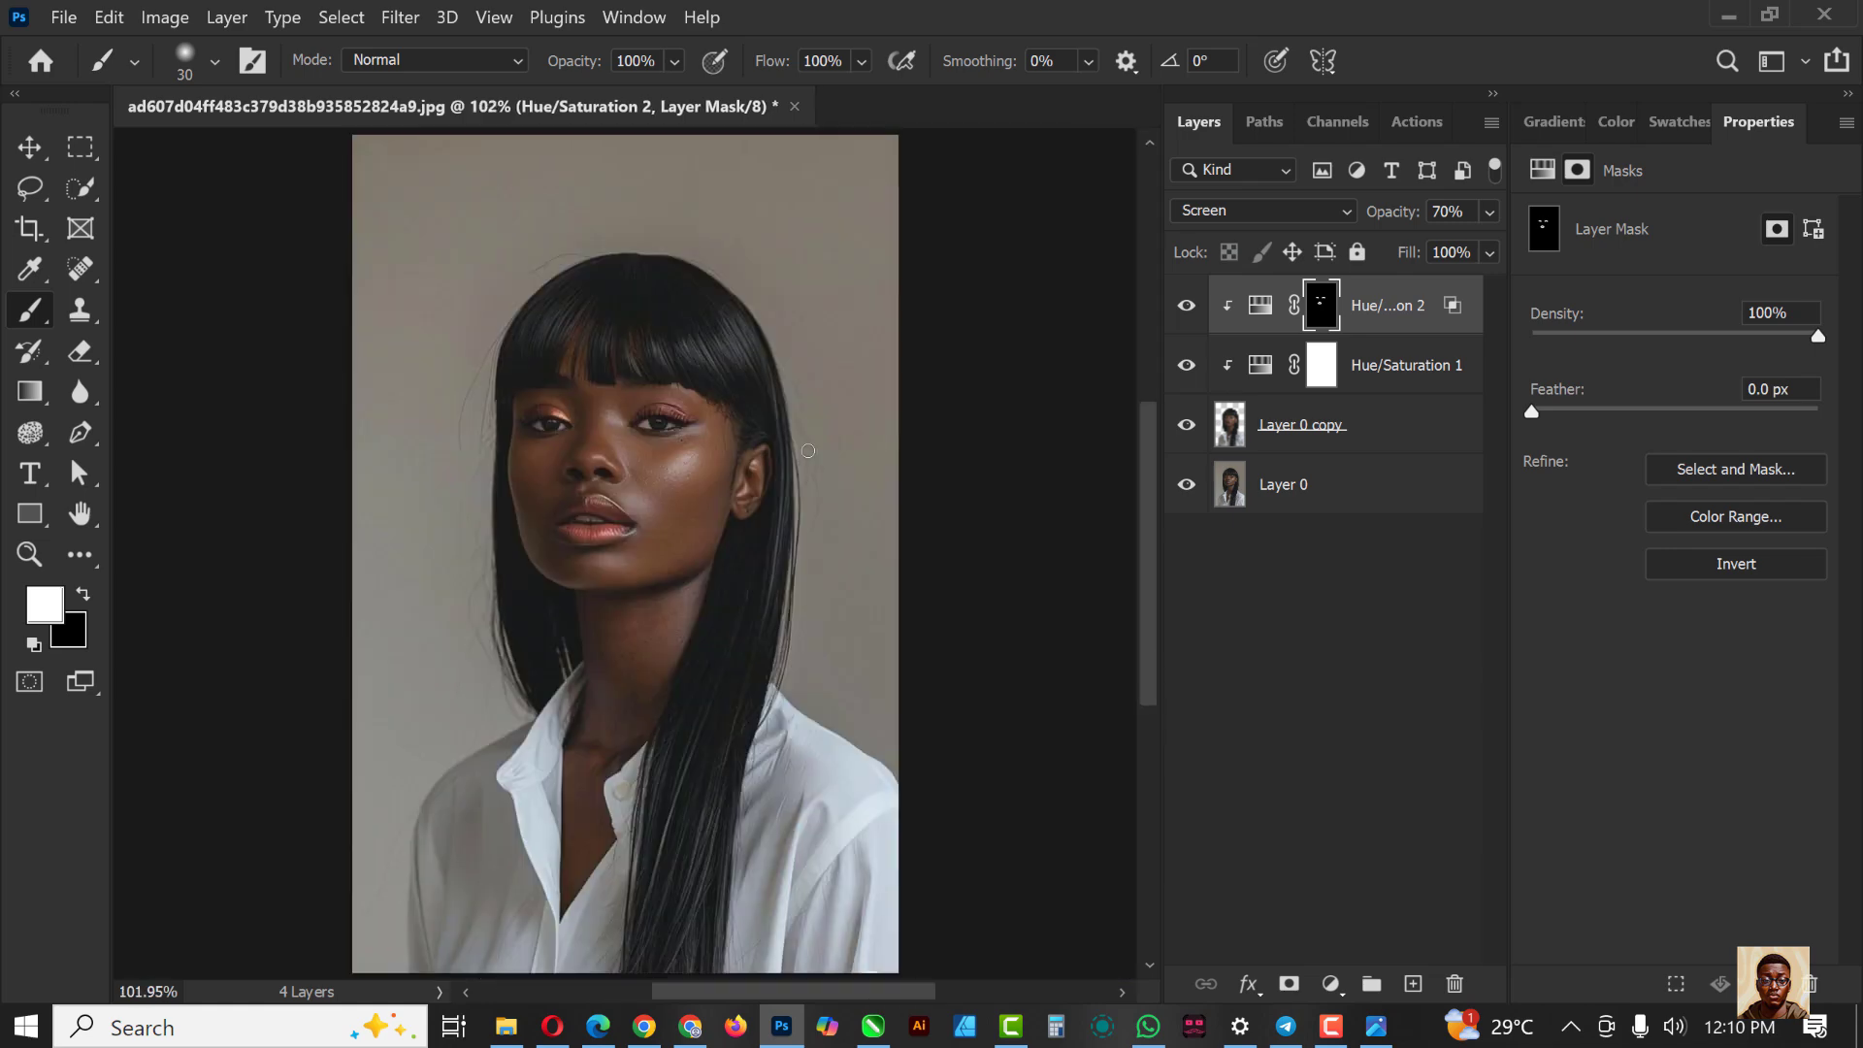
pyautogui.keyDown('alt'); pyautogui.click(1186, 307); pyautogui.keyUp('alt')
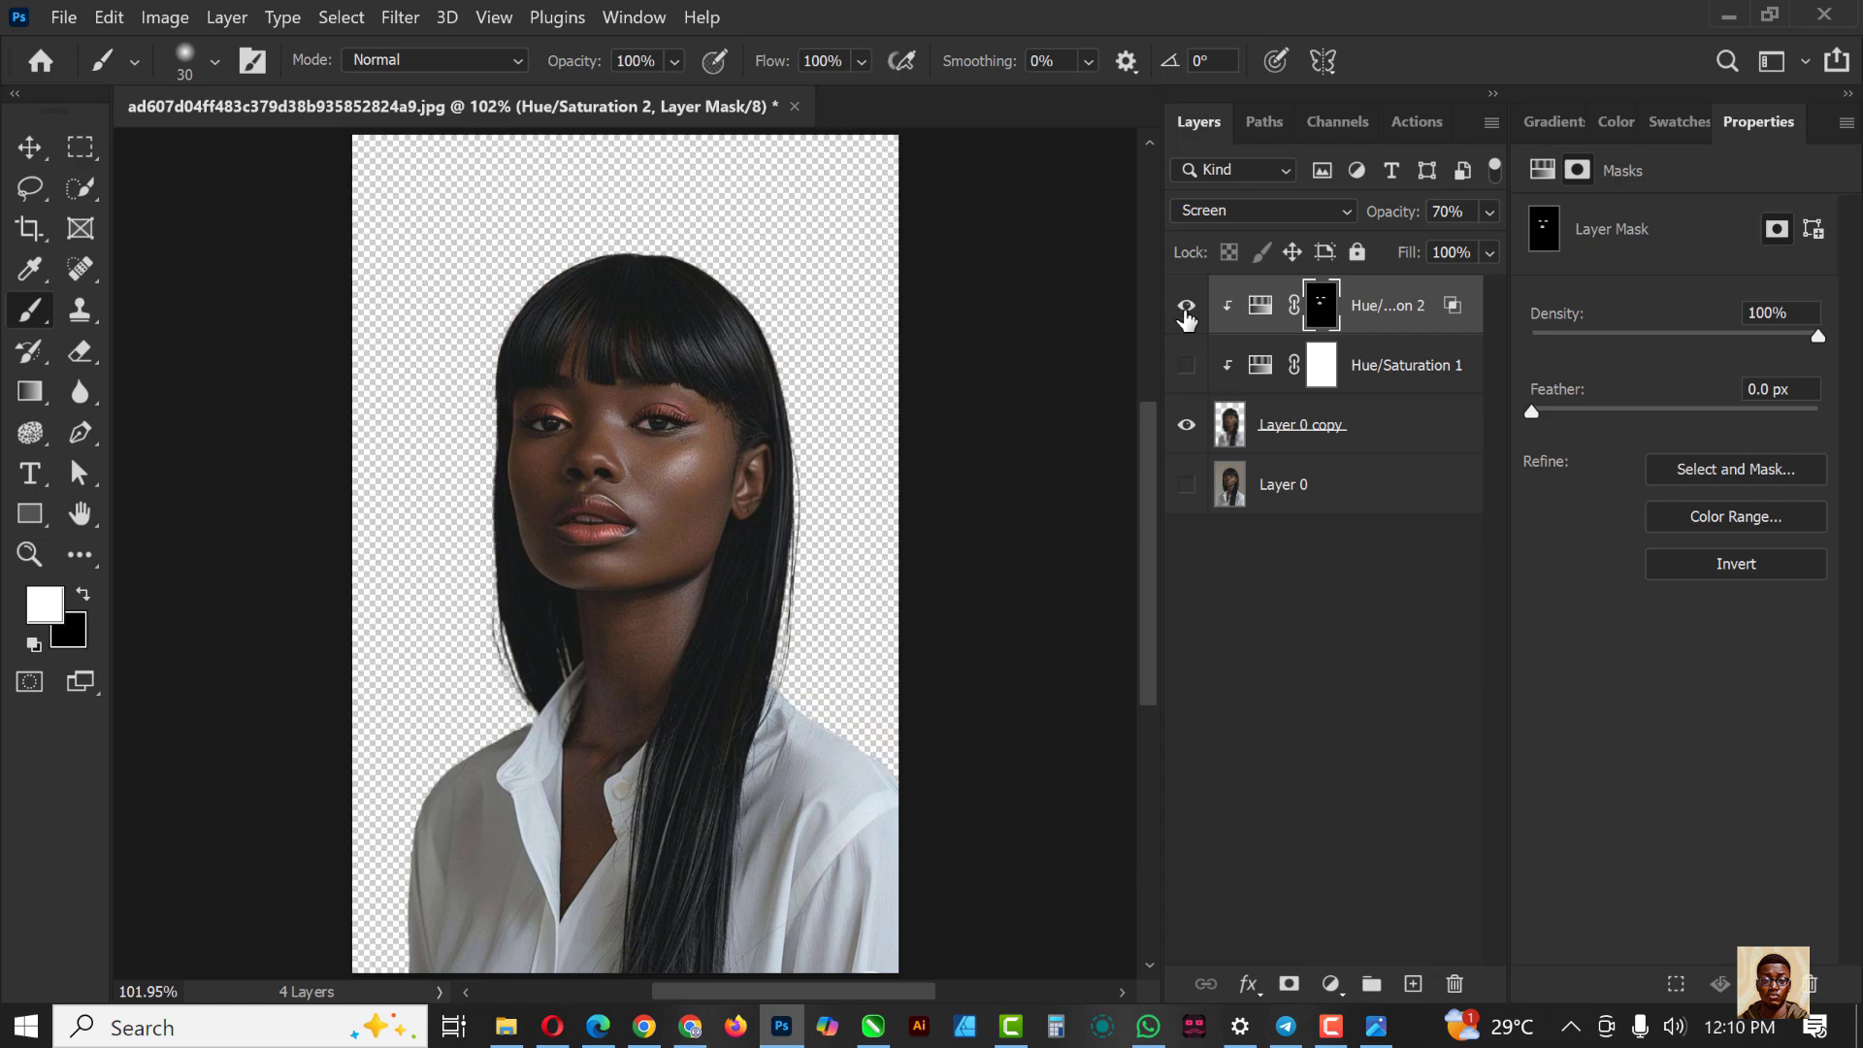
pyautogui.keyDown('alt'); pyautogui.click(1186, 306); pyautogui.keyUp('alt')
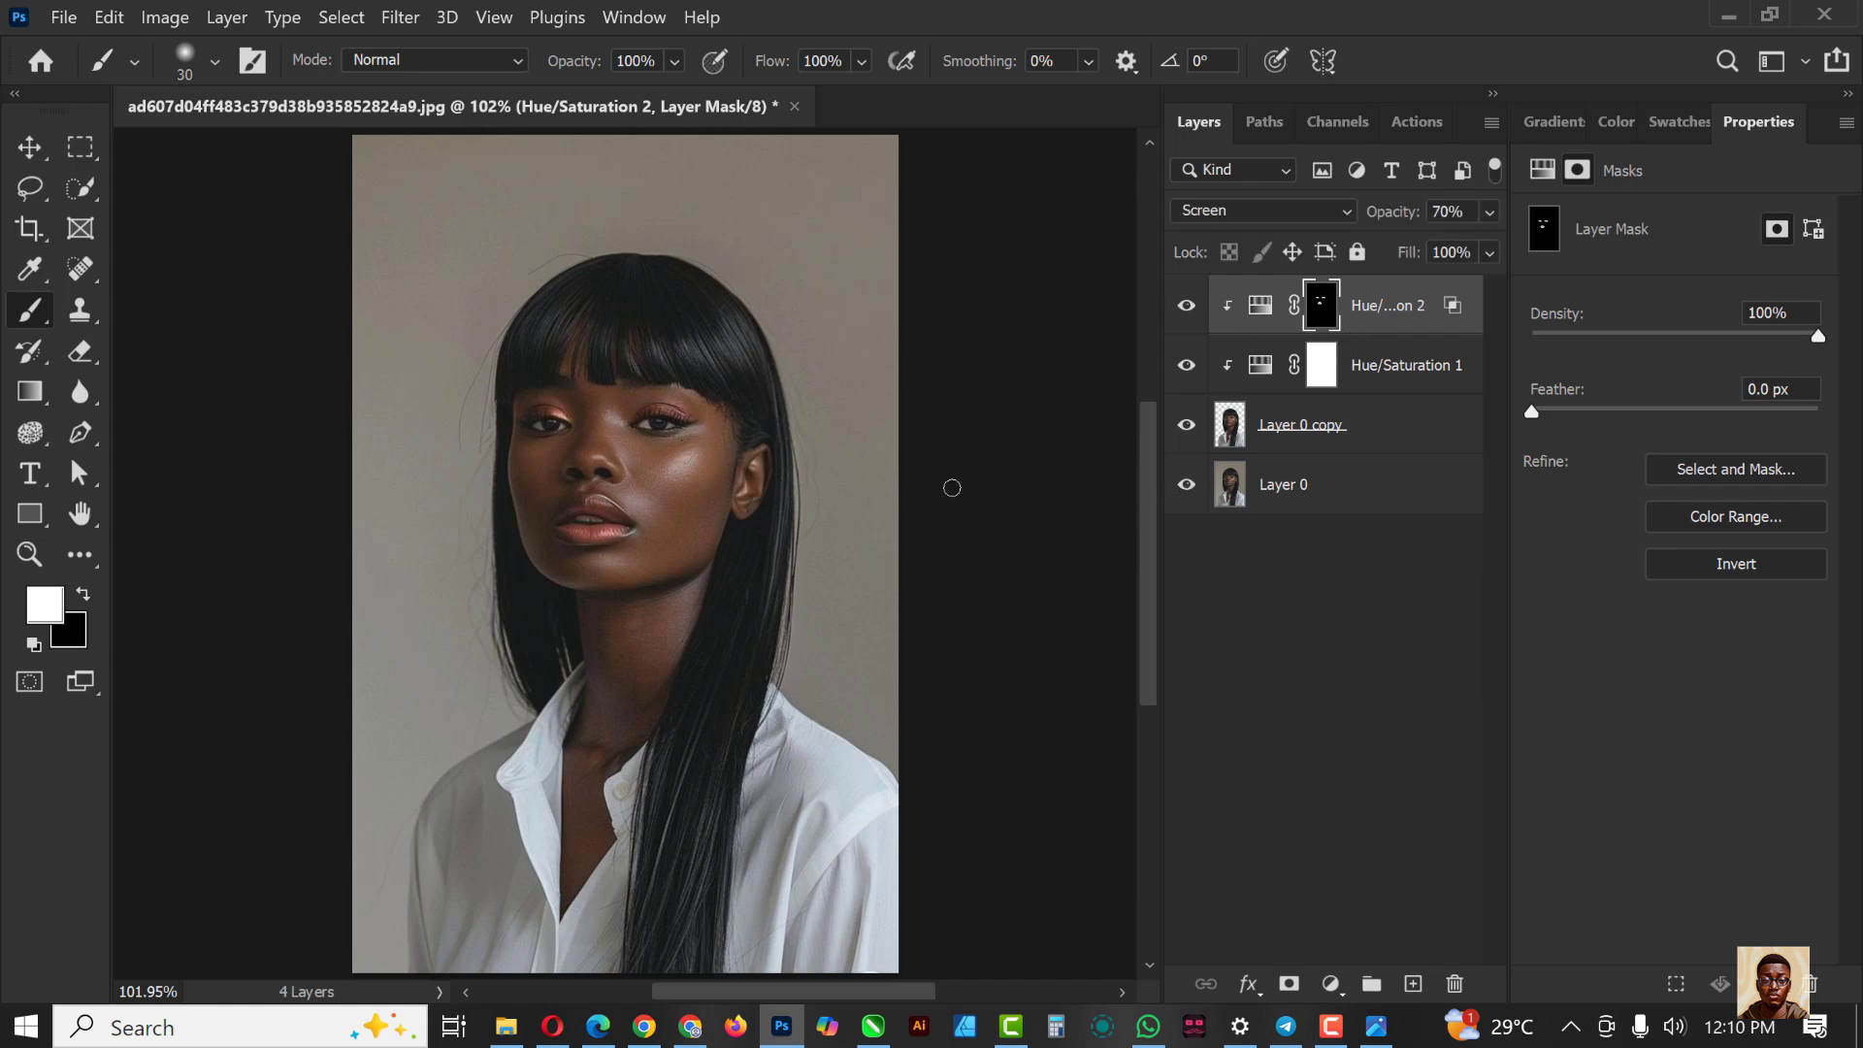
# Step: Add a Curves adjustment clipped to the cut-out layer and brighten it by moving the white point to Input 129, Output 255
pyautogui.click(1334, 982)
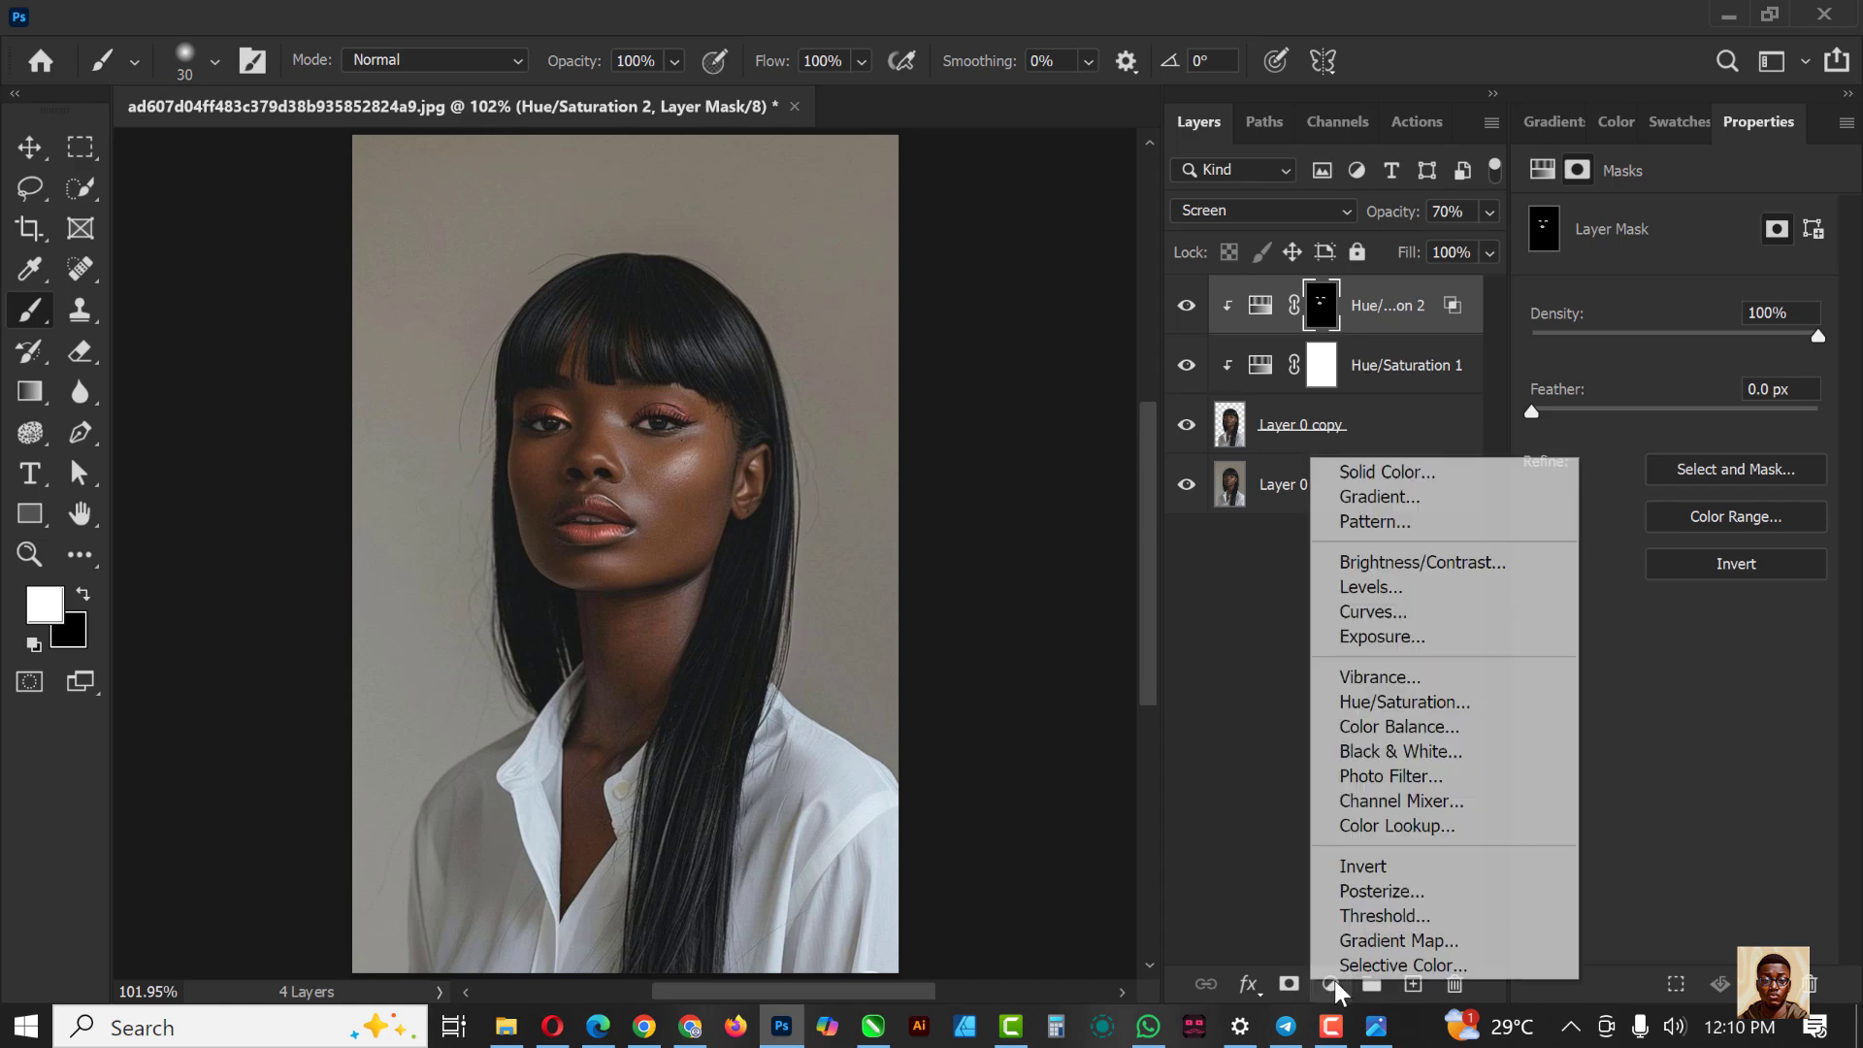
pyautogui.click(1399, 621)
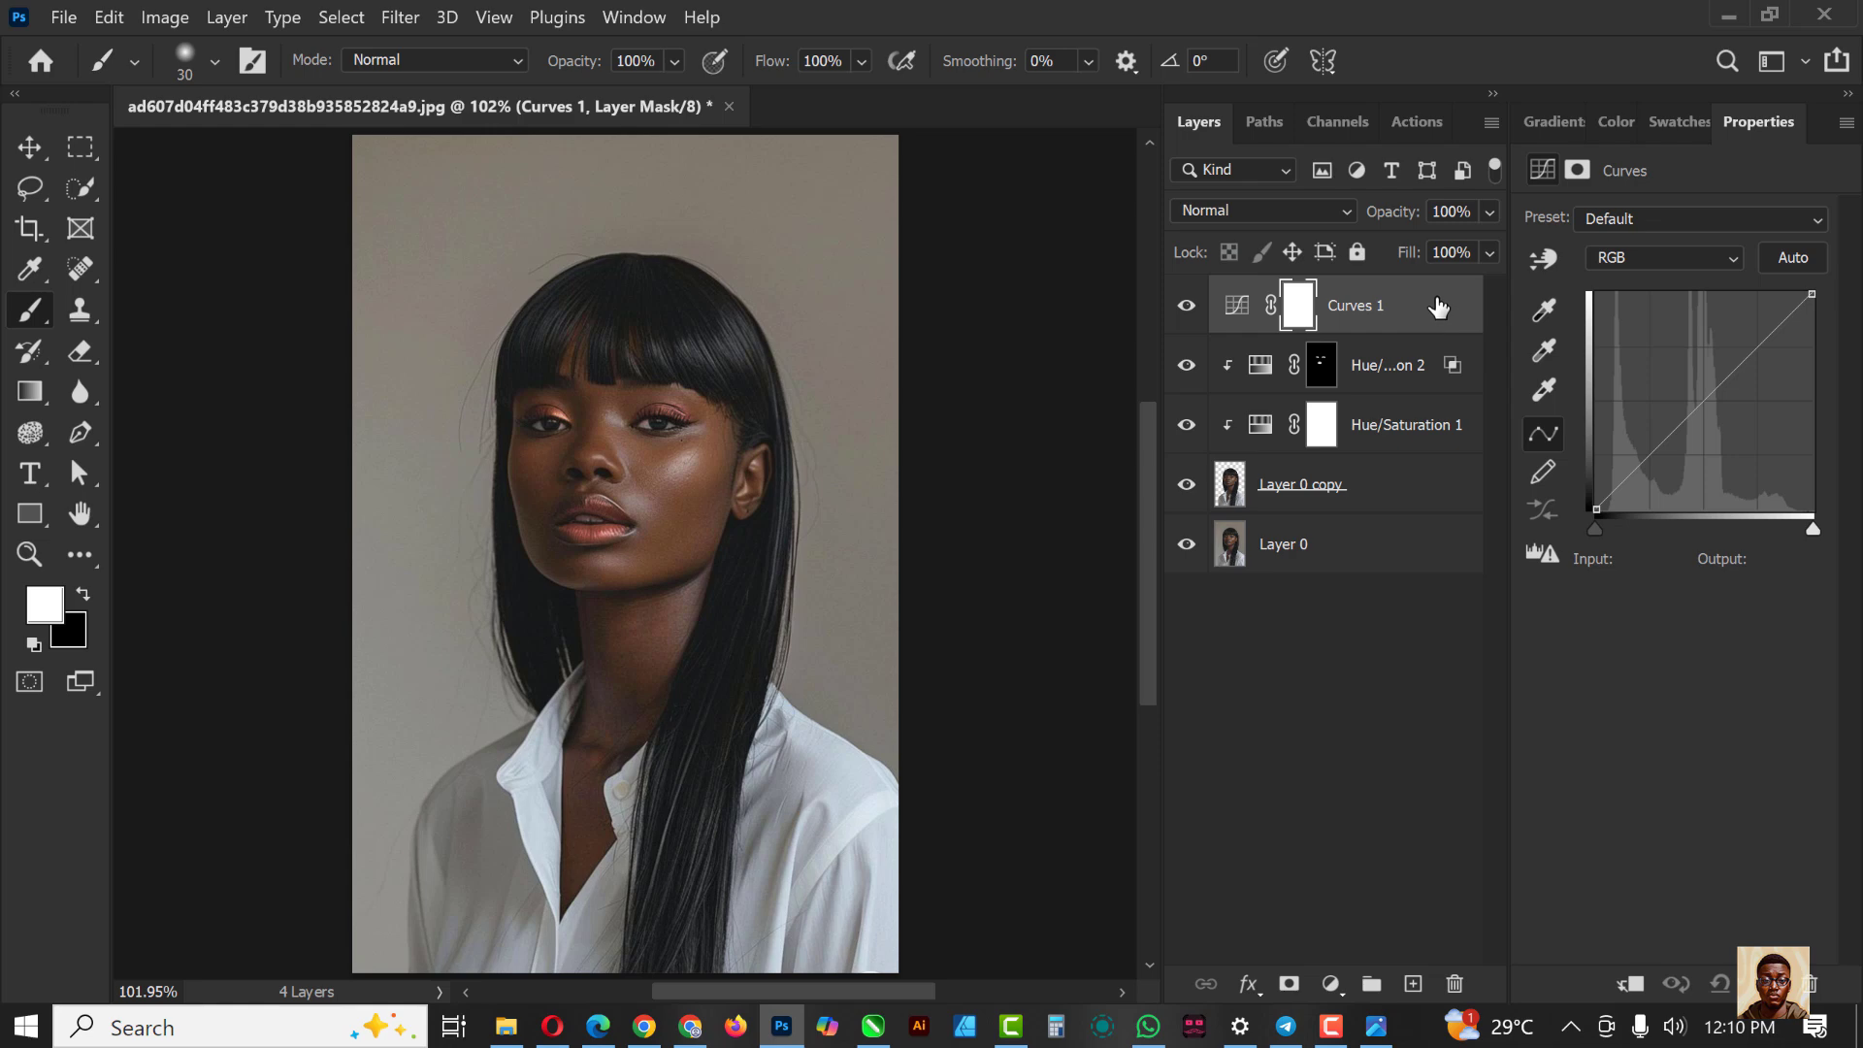
pyautogui.rightClick(1434, 304)
pyautogui.click(1565, 556)
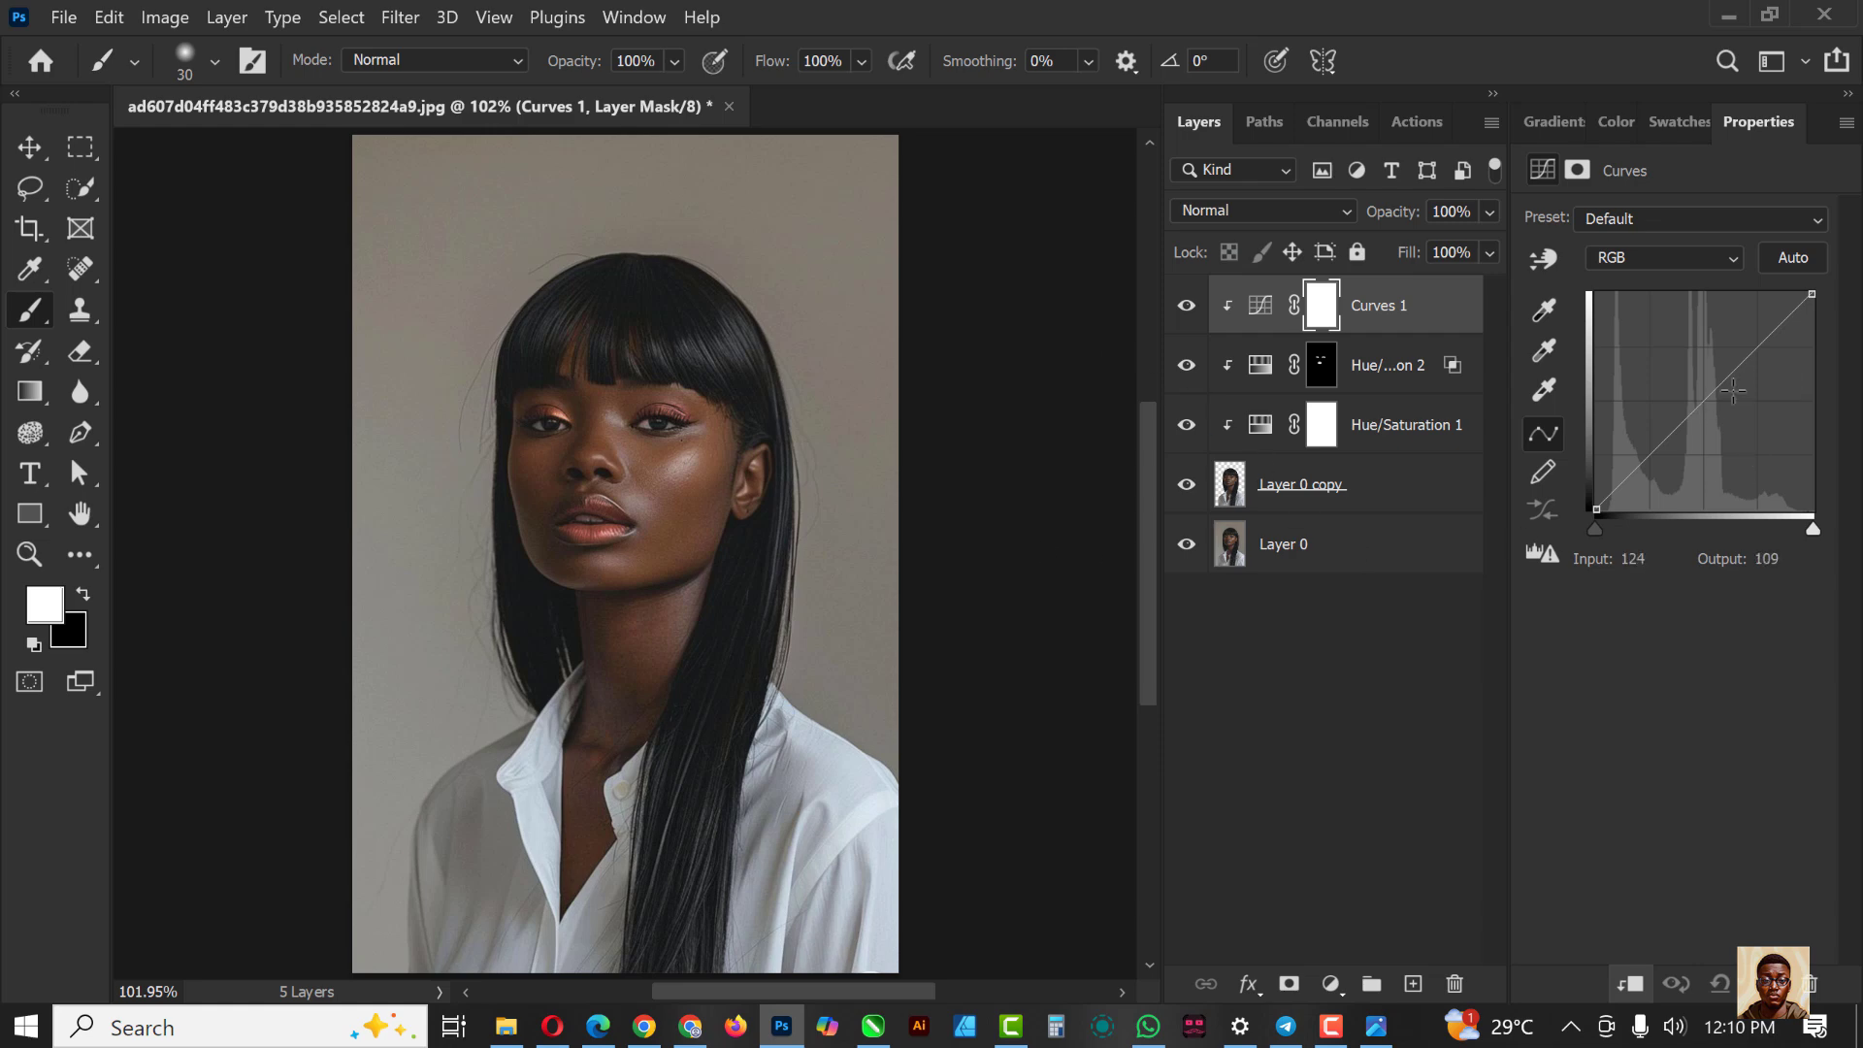
pyautogui.moveTo(1809, 527); pyautogui.dragTo(1705, 526)
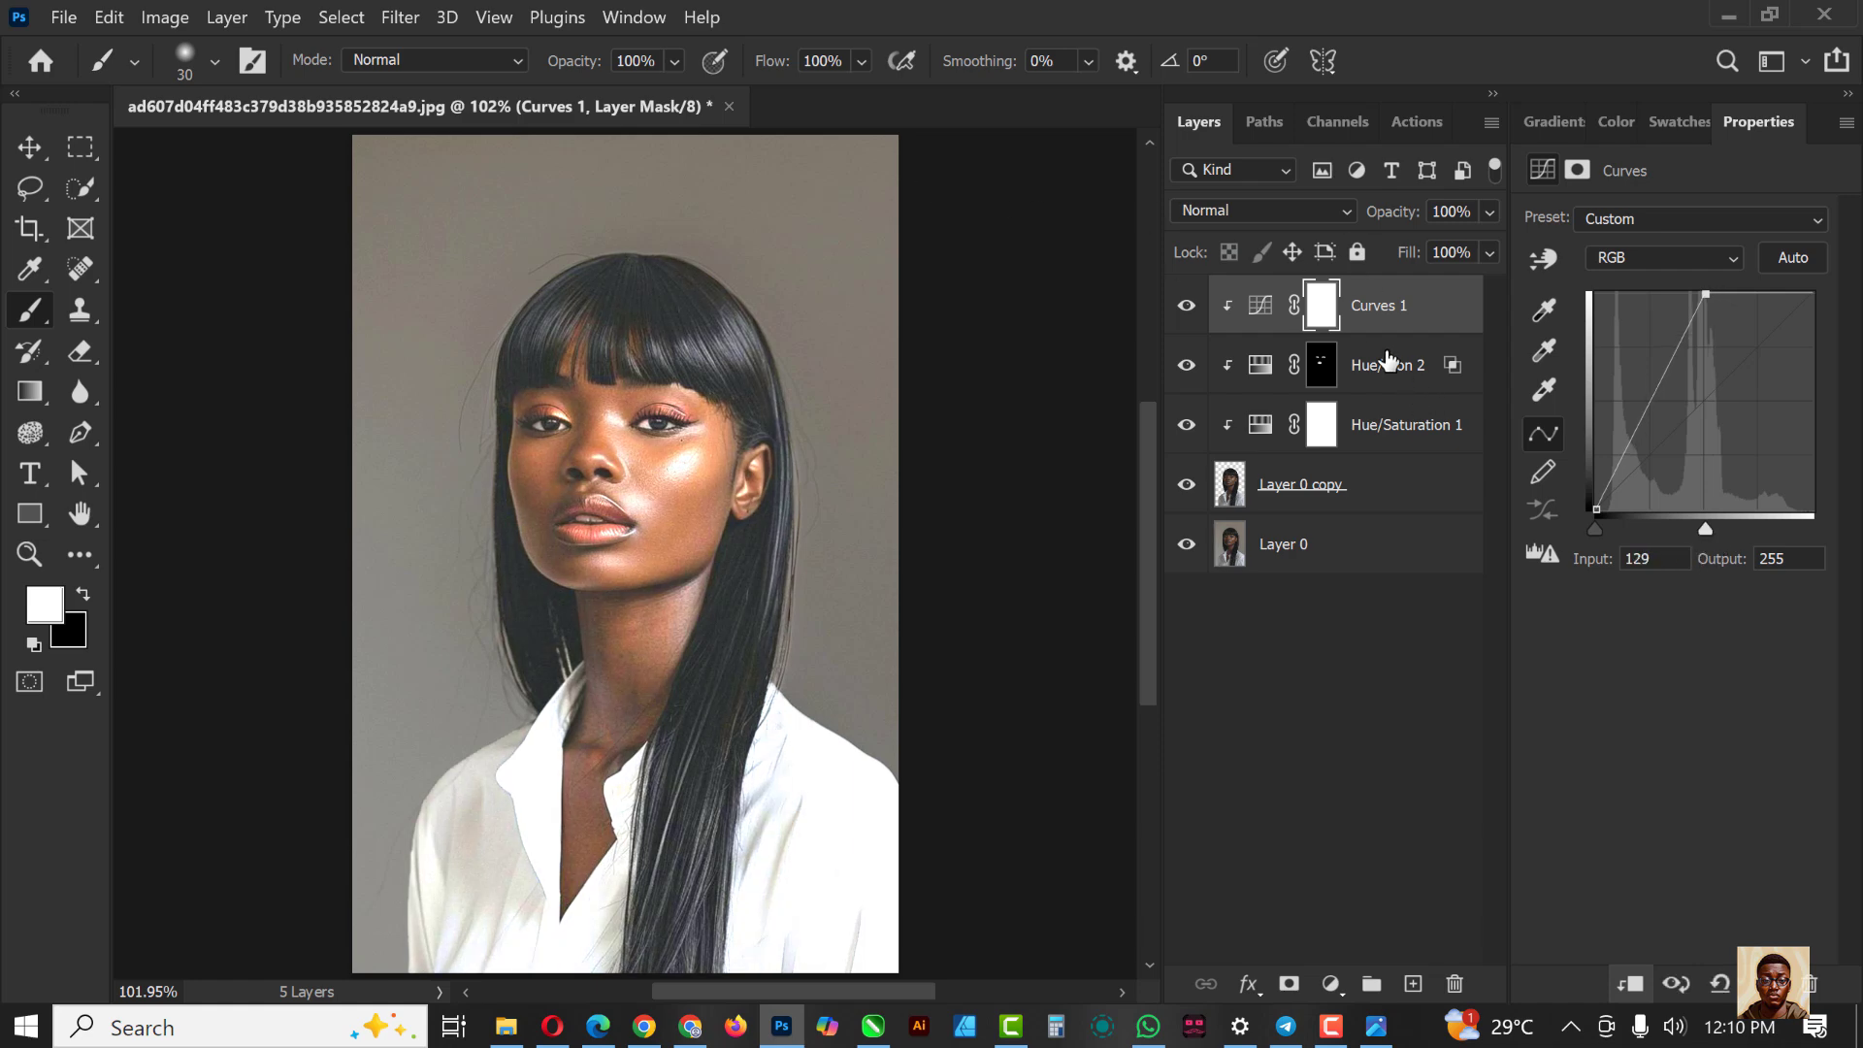
# Step: Split the Underlying Layer black Blend If slider of Curves 1 to 93 / 159 in its Blending Options
pyautogui.rightClick(1432, 308)
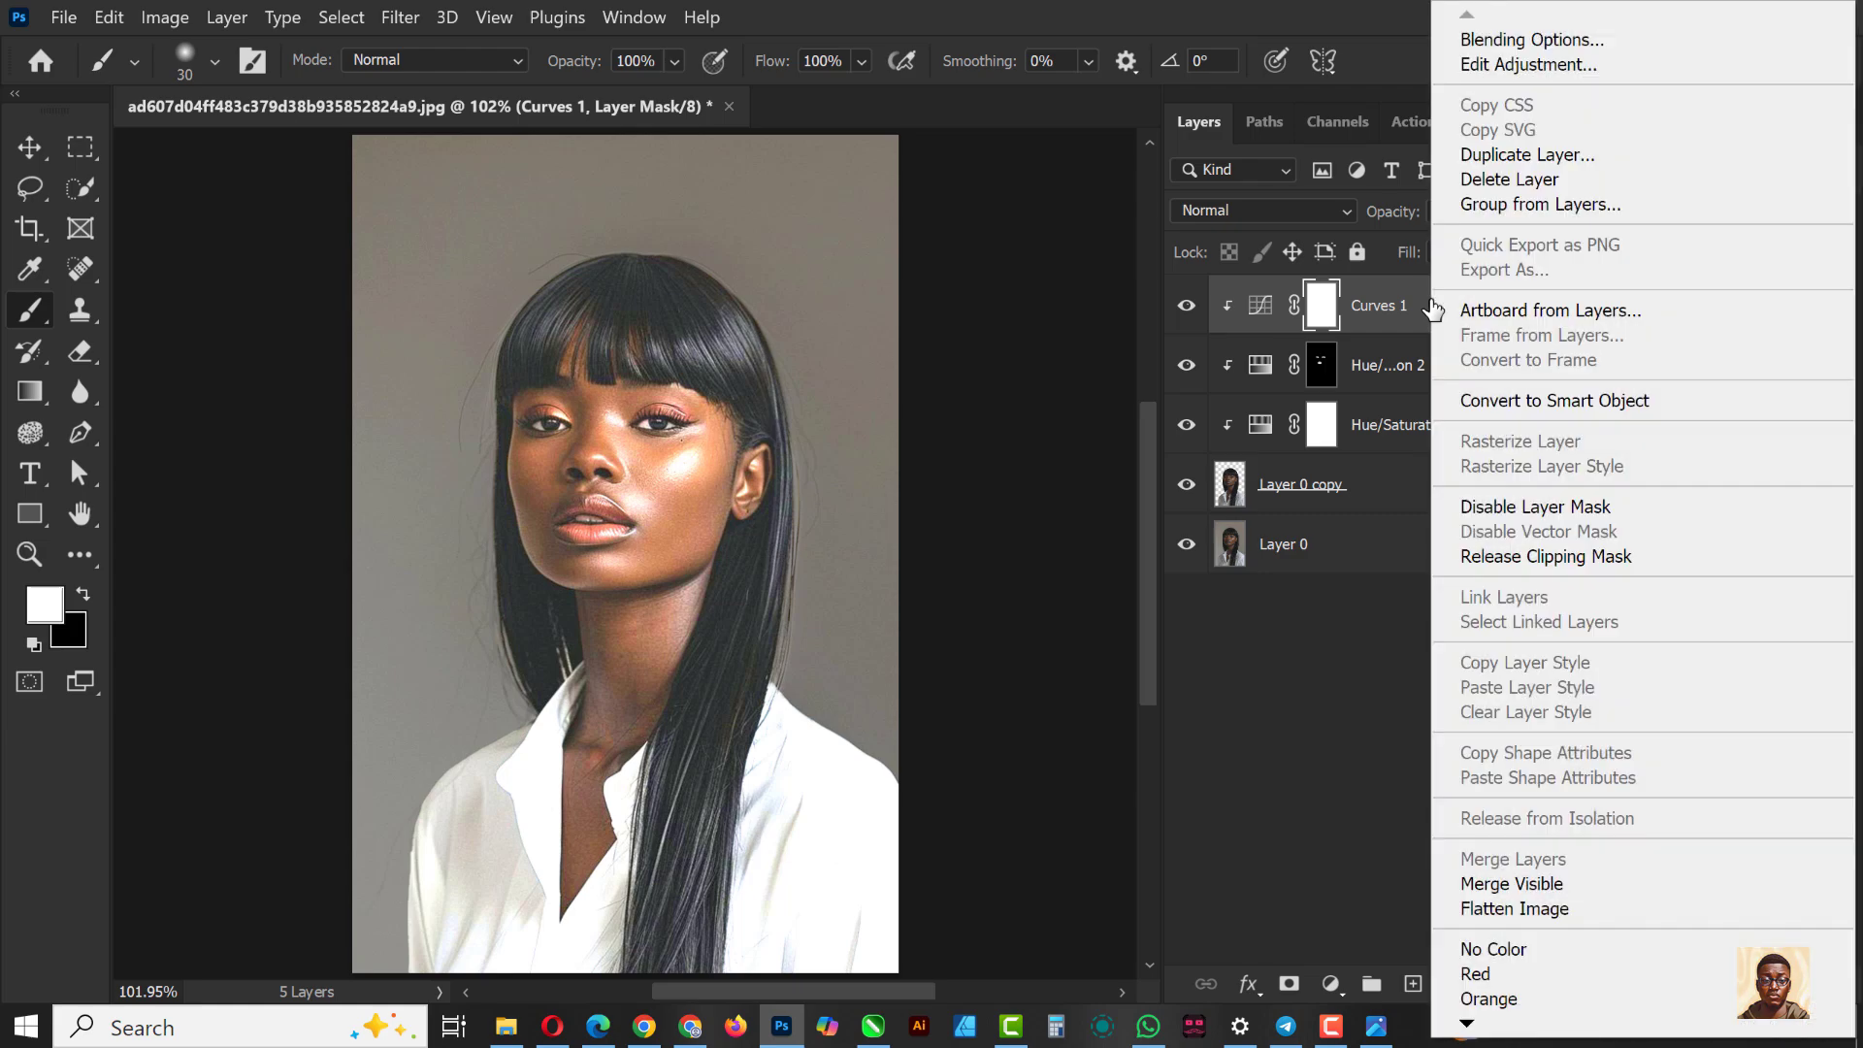
pyautogui.click(1521, 37)
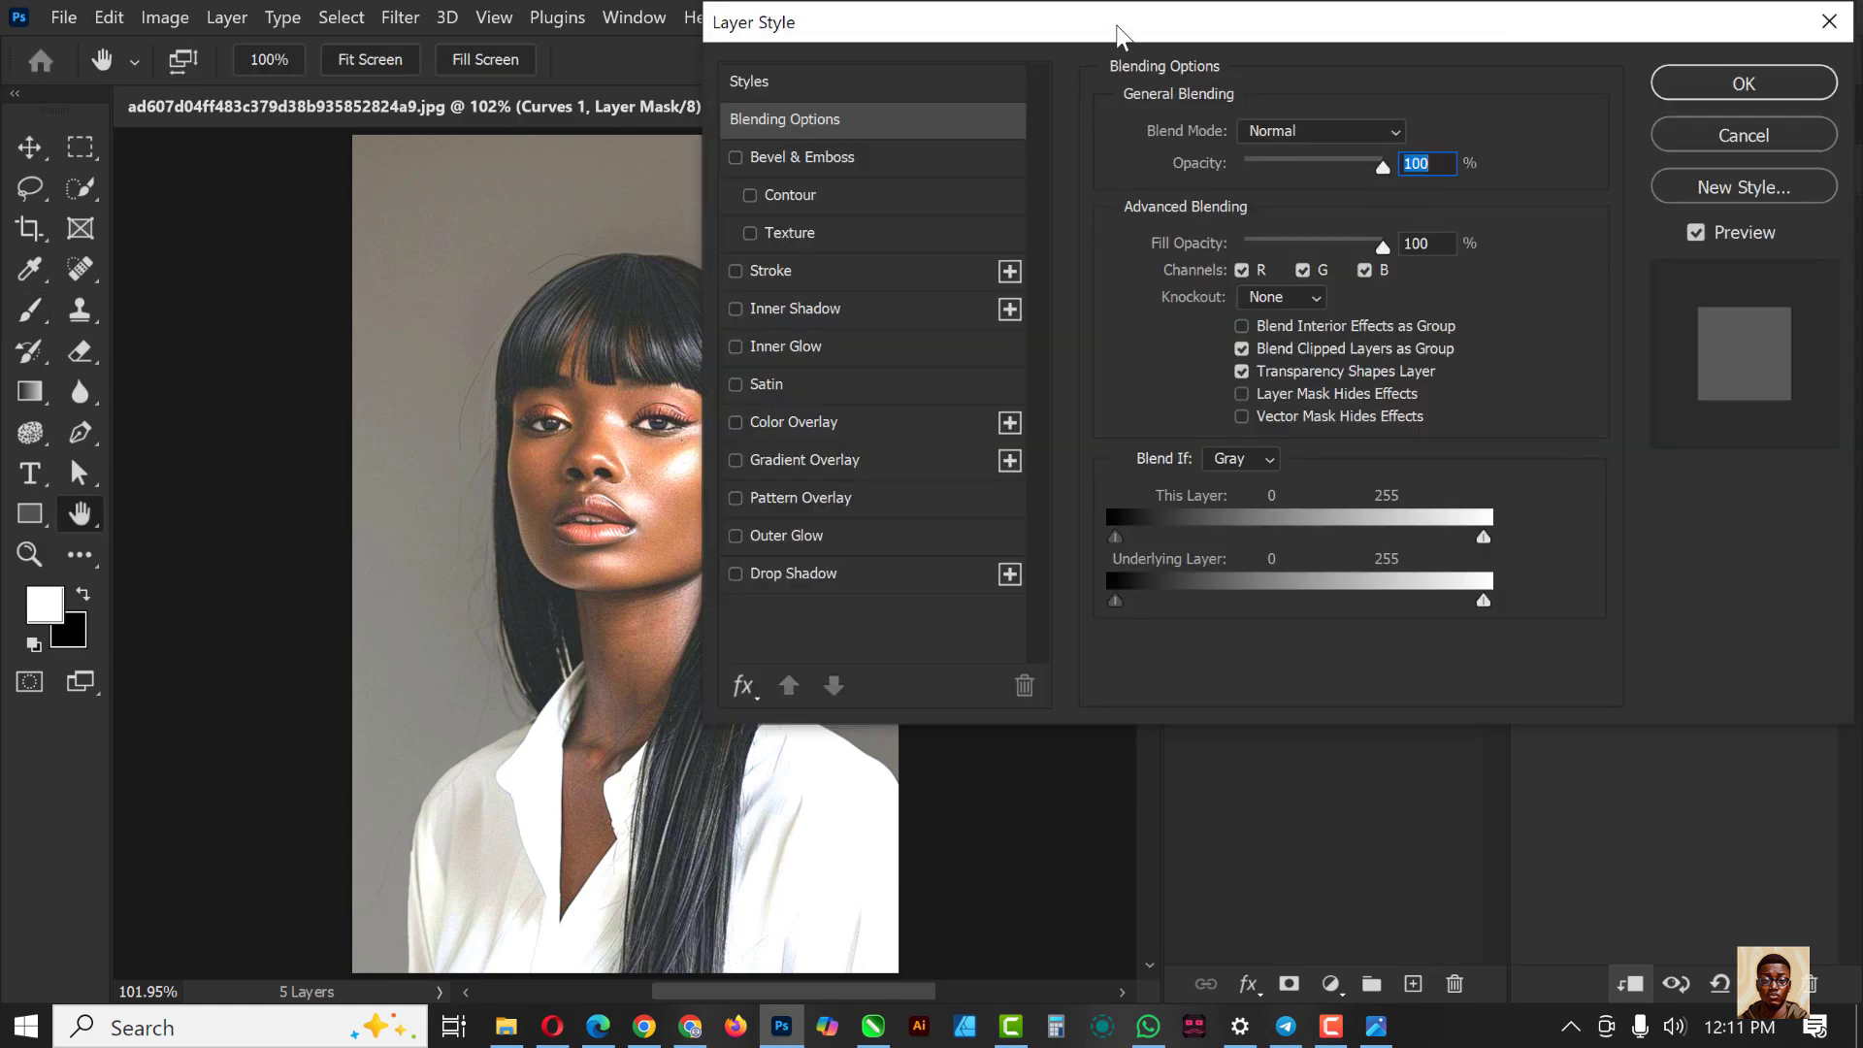
pyautogui.moveTo(1122, 26); pyautogui.dragTo(1365, 73)
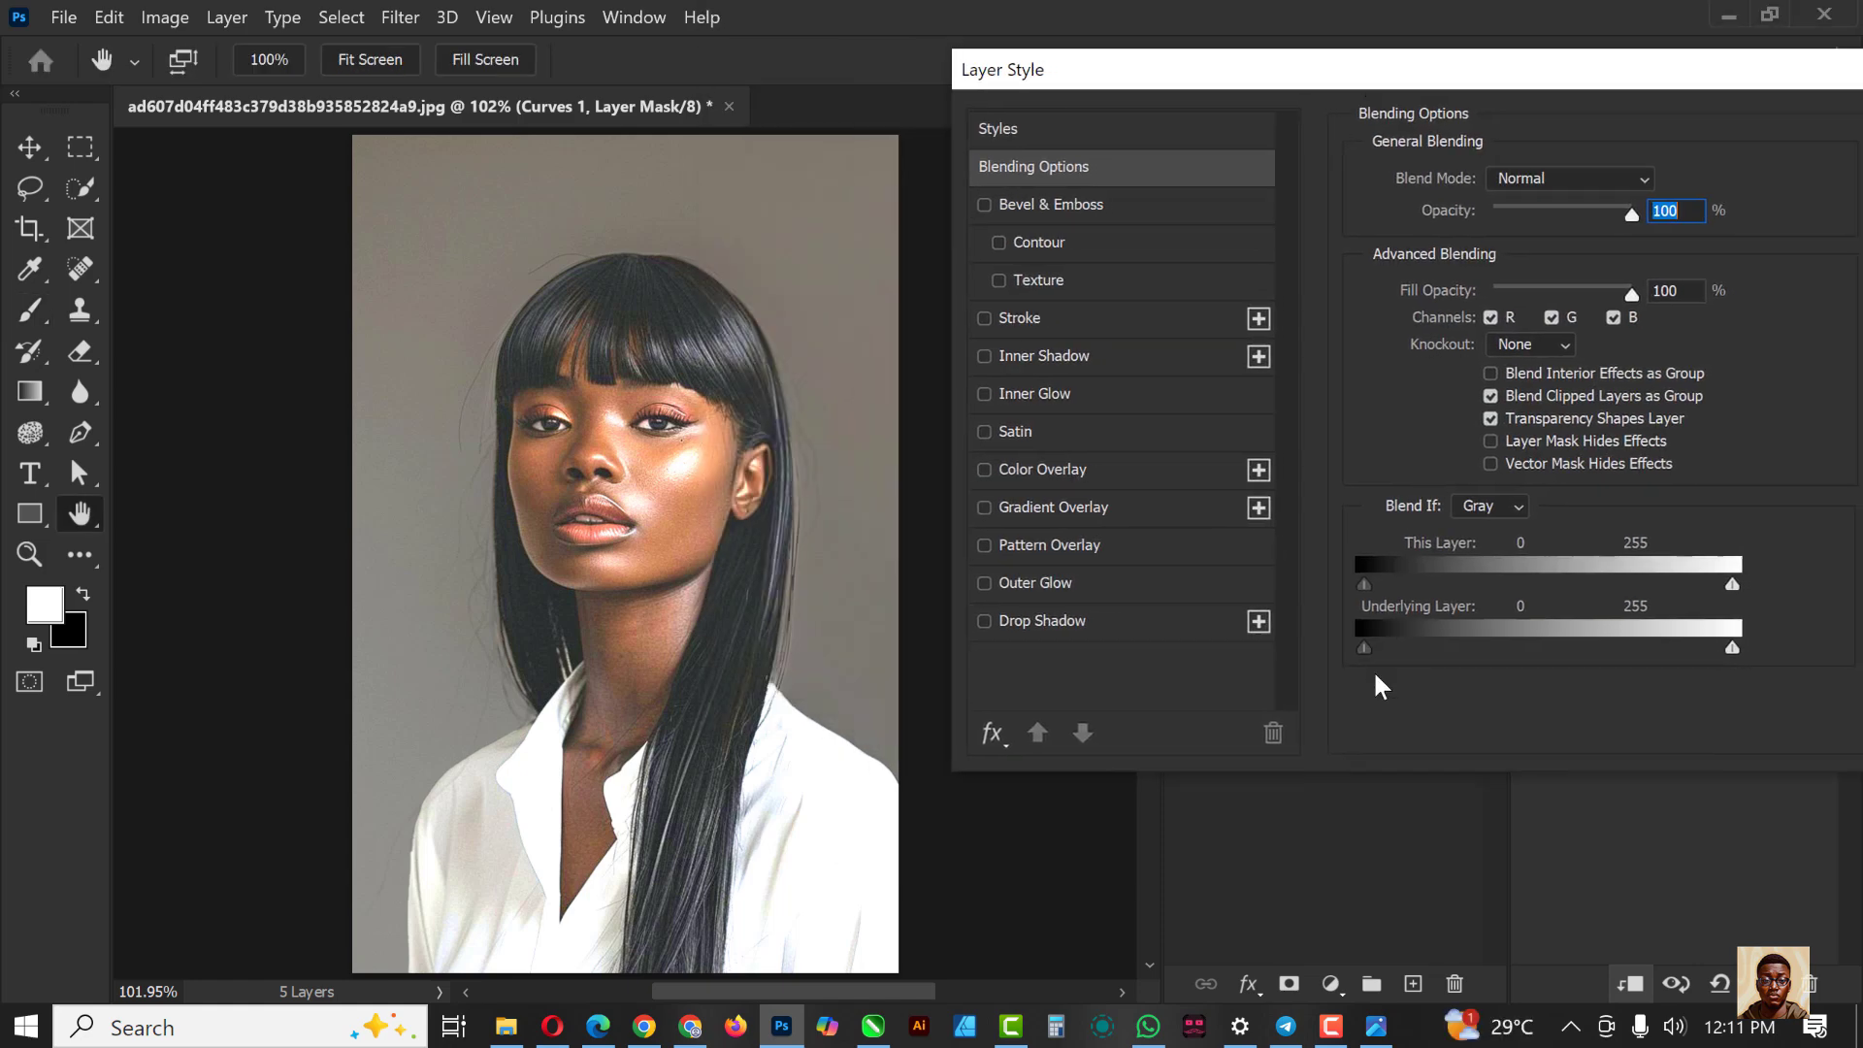
pyautogui.moveTo(1366, 646); pyautogui.dragTo(1507, 672)
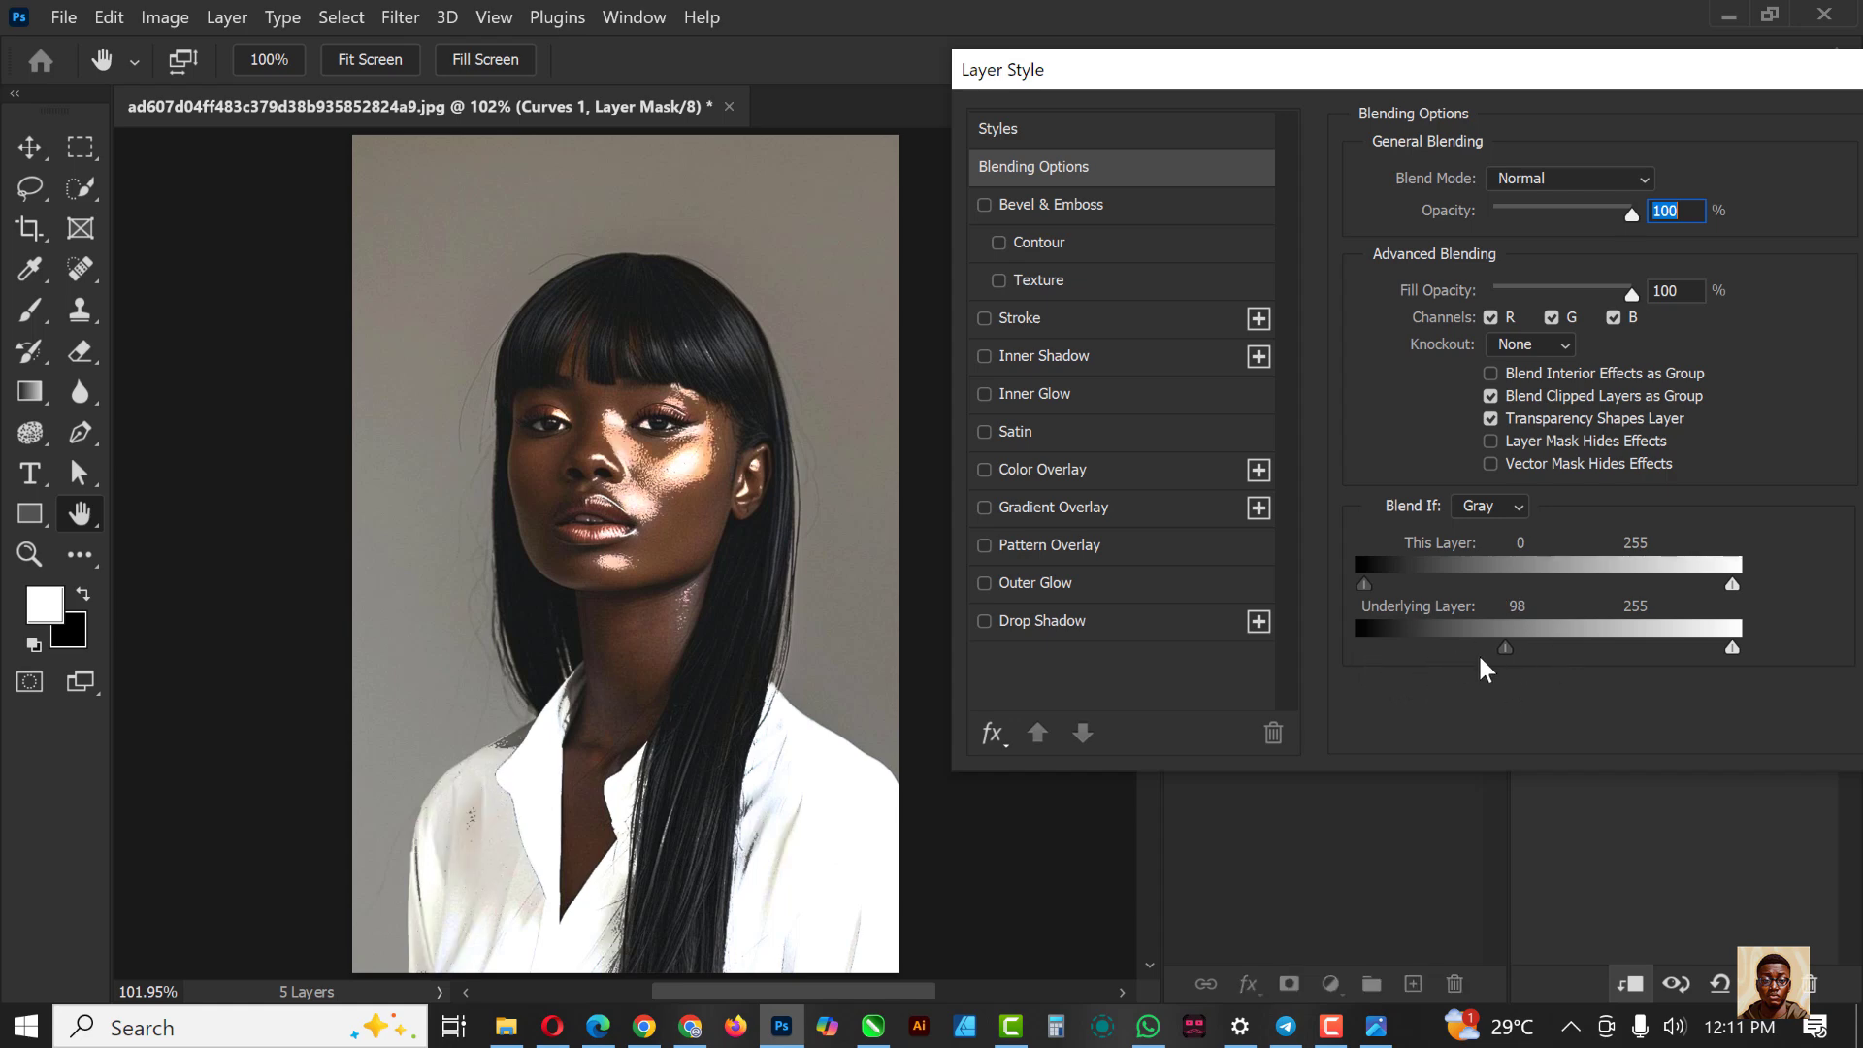
pyautogui.moveTo(1512, 646); pyautogui.dragTo(1583, 663)
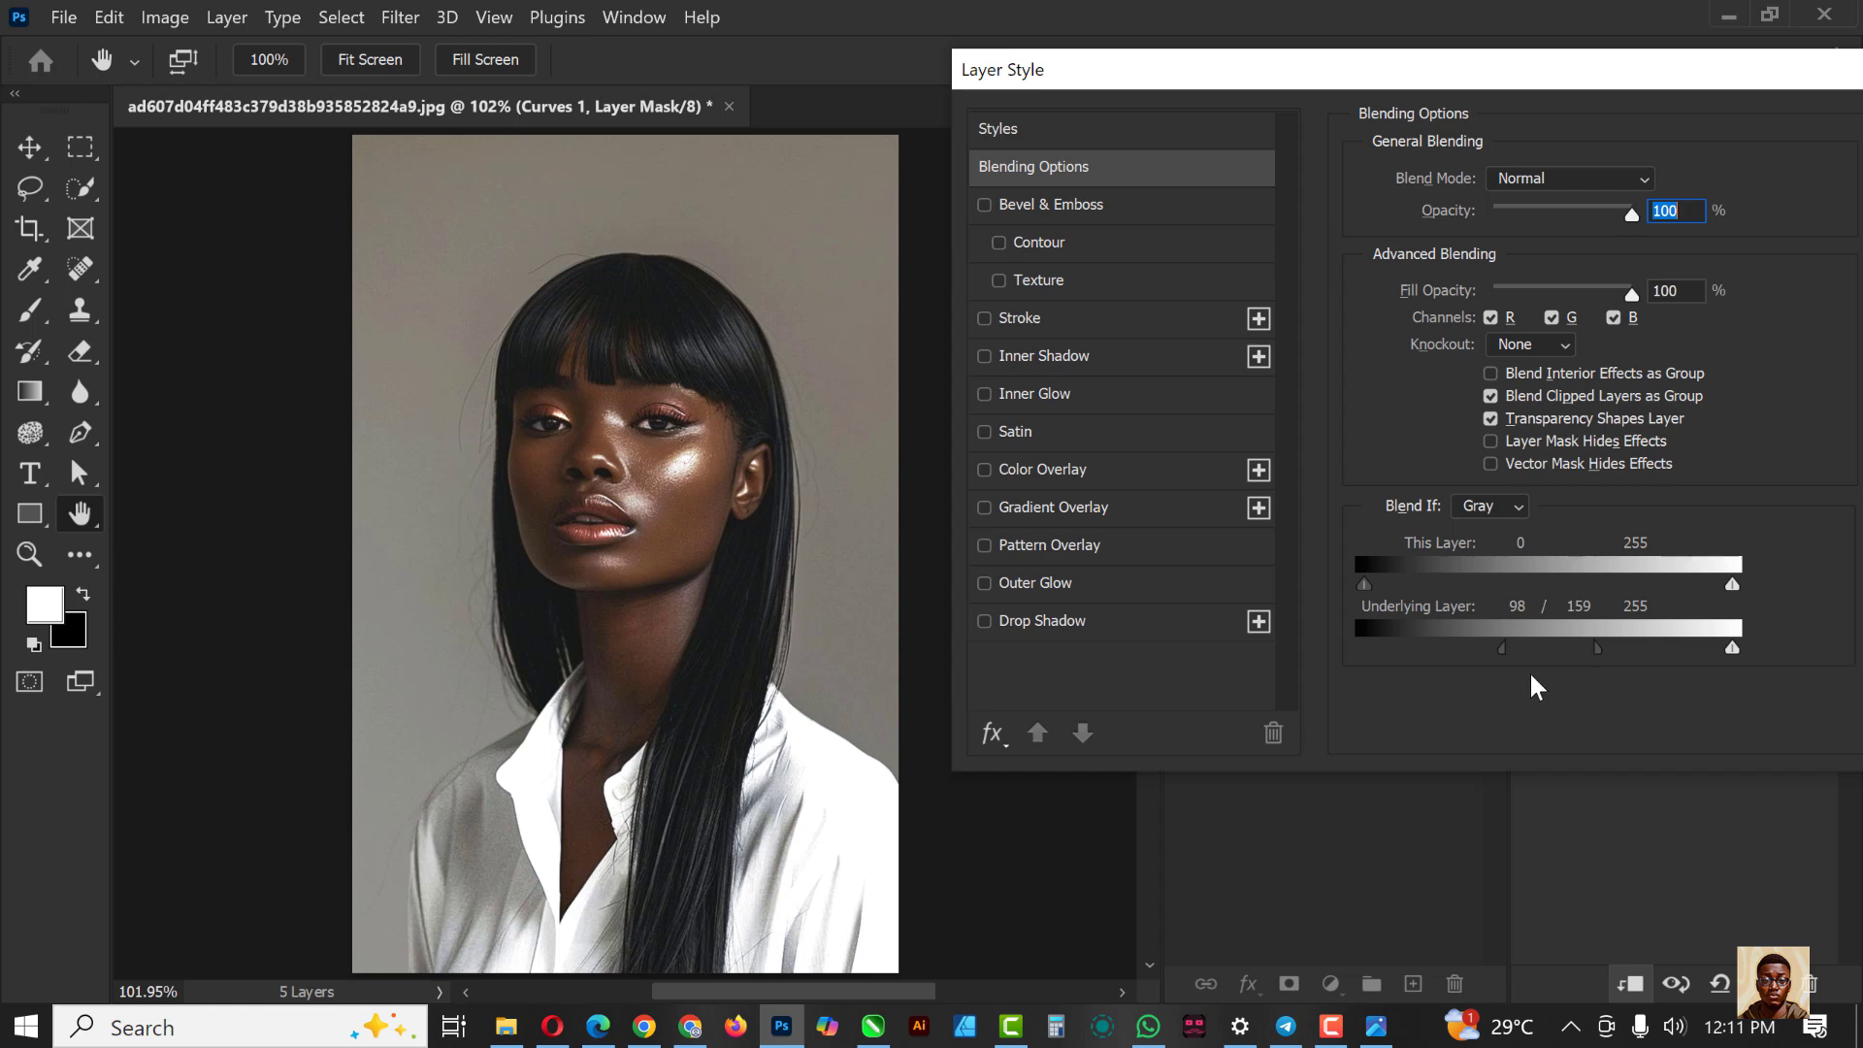
pyautogui.moveTo(1503, 649)
pyautogui.mouseDown()
pyautogui.moveTo(1461, 650)
pyautogui.moveTo(1499, 661)
pyautogui.mouseUp()
pyautogui.moveTo(1314, 66); pyautogui.dragTo(1266, 72)
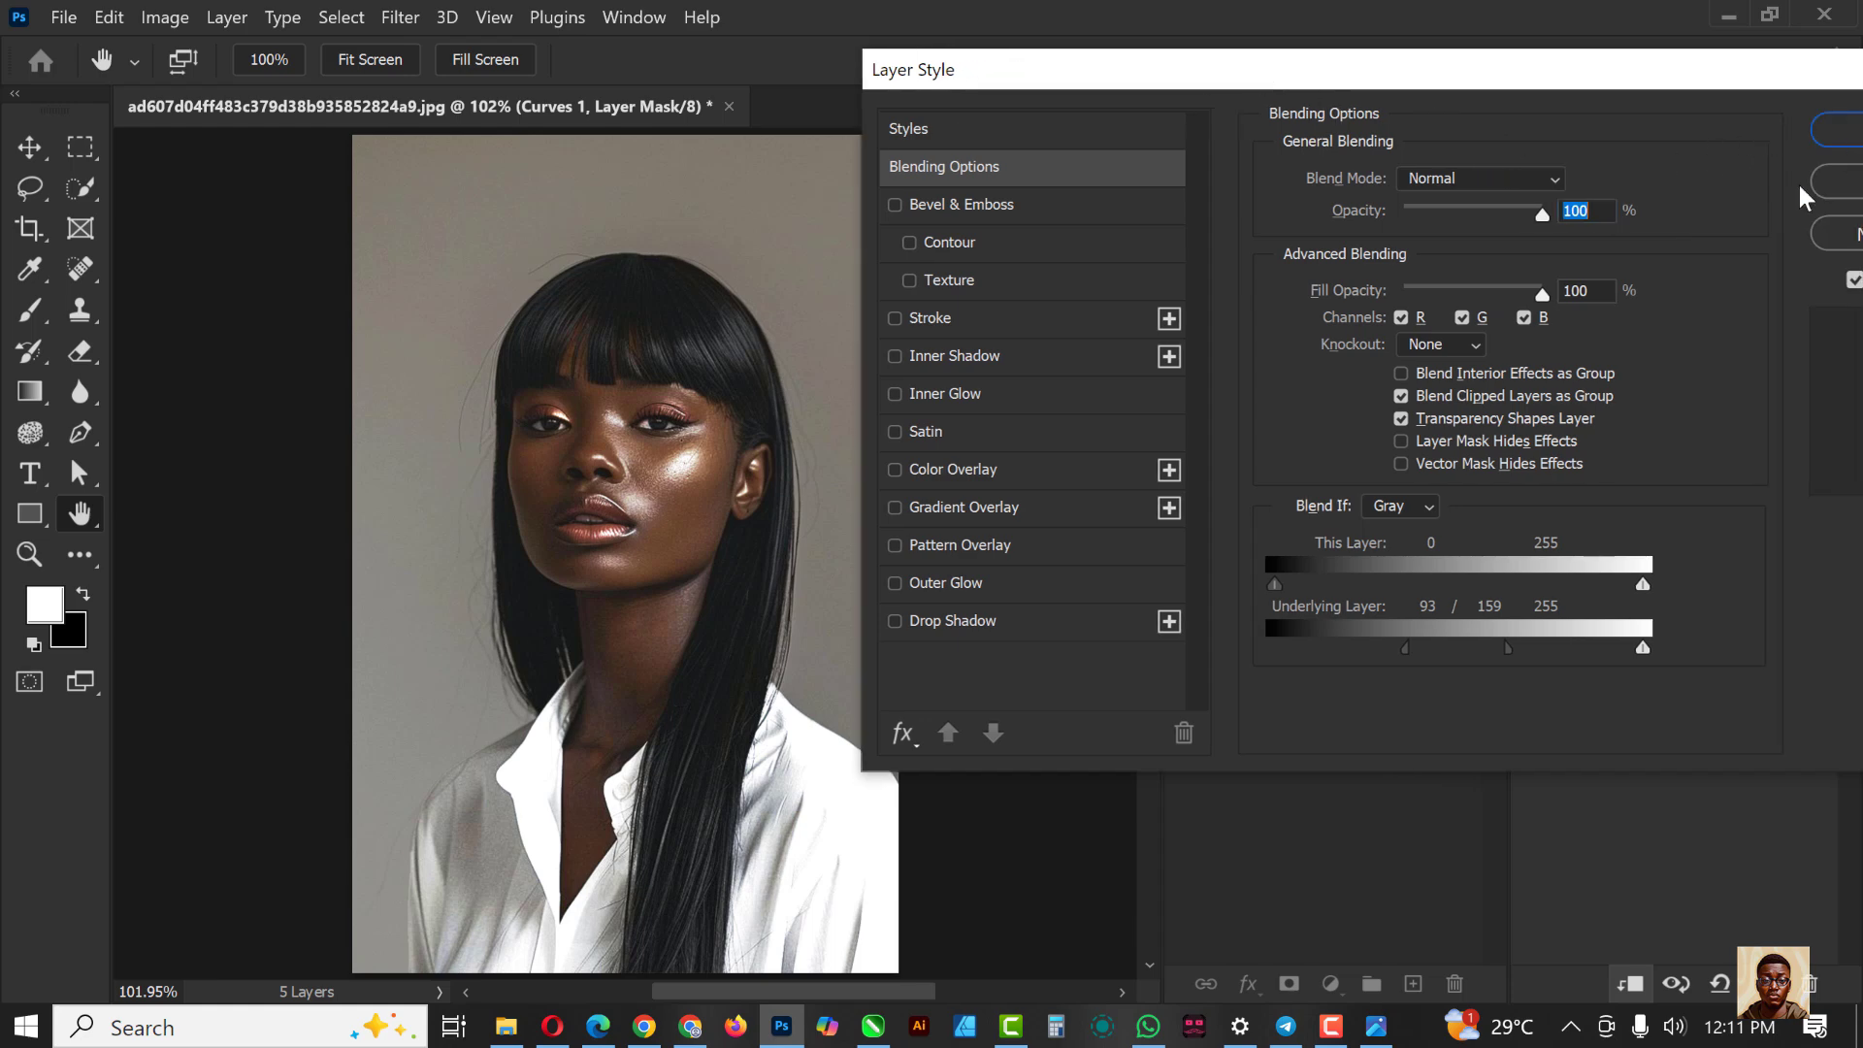
pyautogui.press('Return')
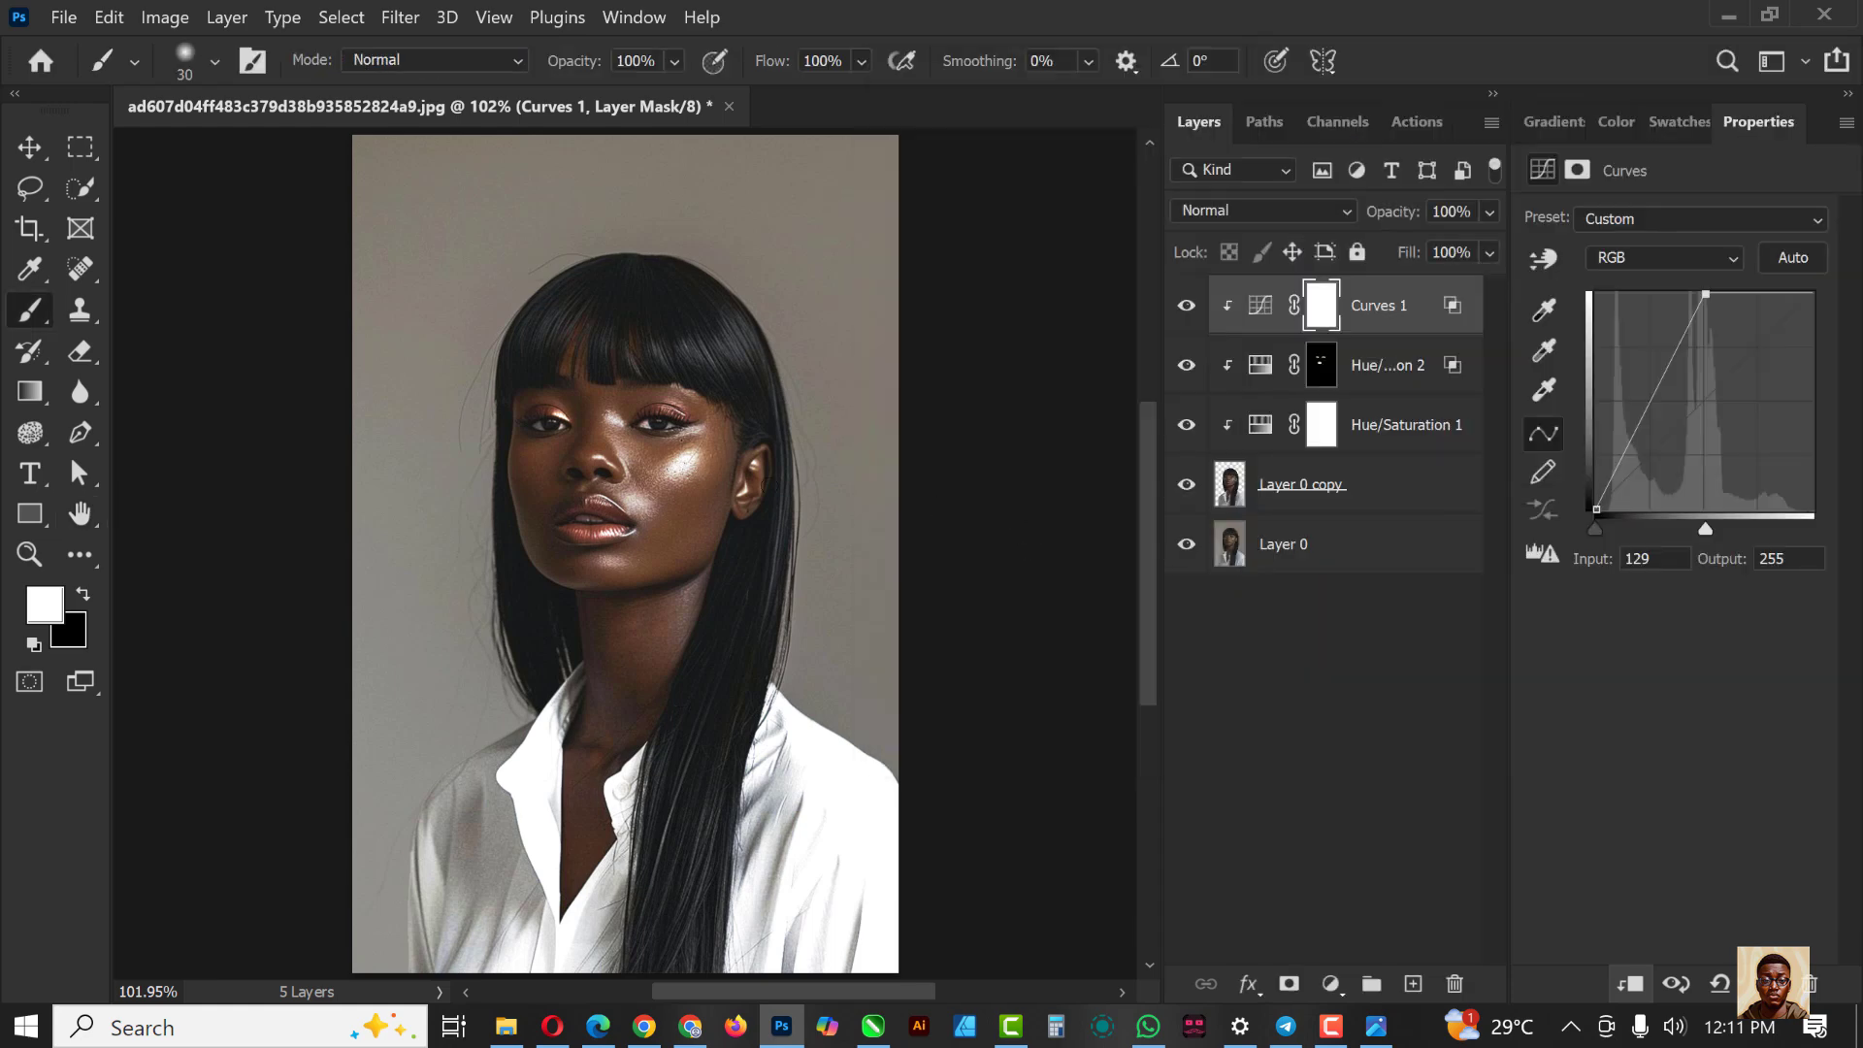
# Step: Invert the Curves 1 mask and paint the lips, eyes, face and hair in white with a soft brush of size 100
pyautogui.click(1318, 313)
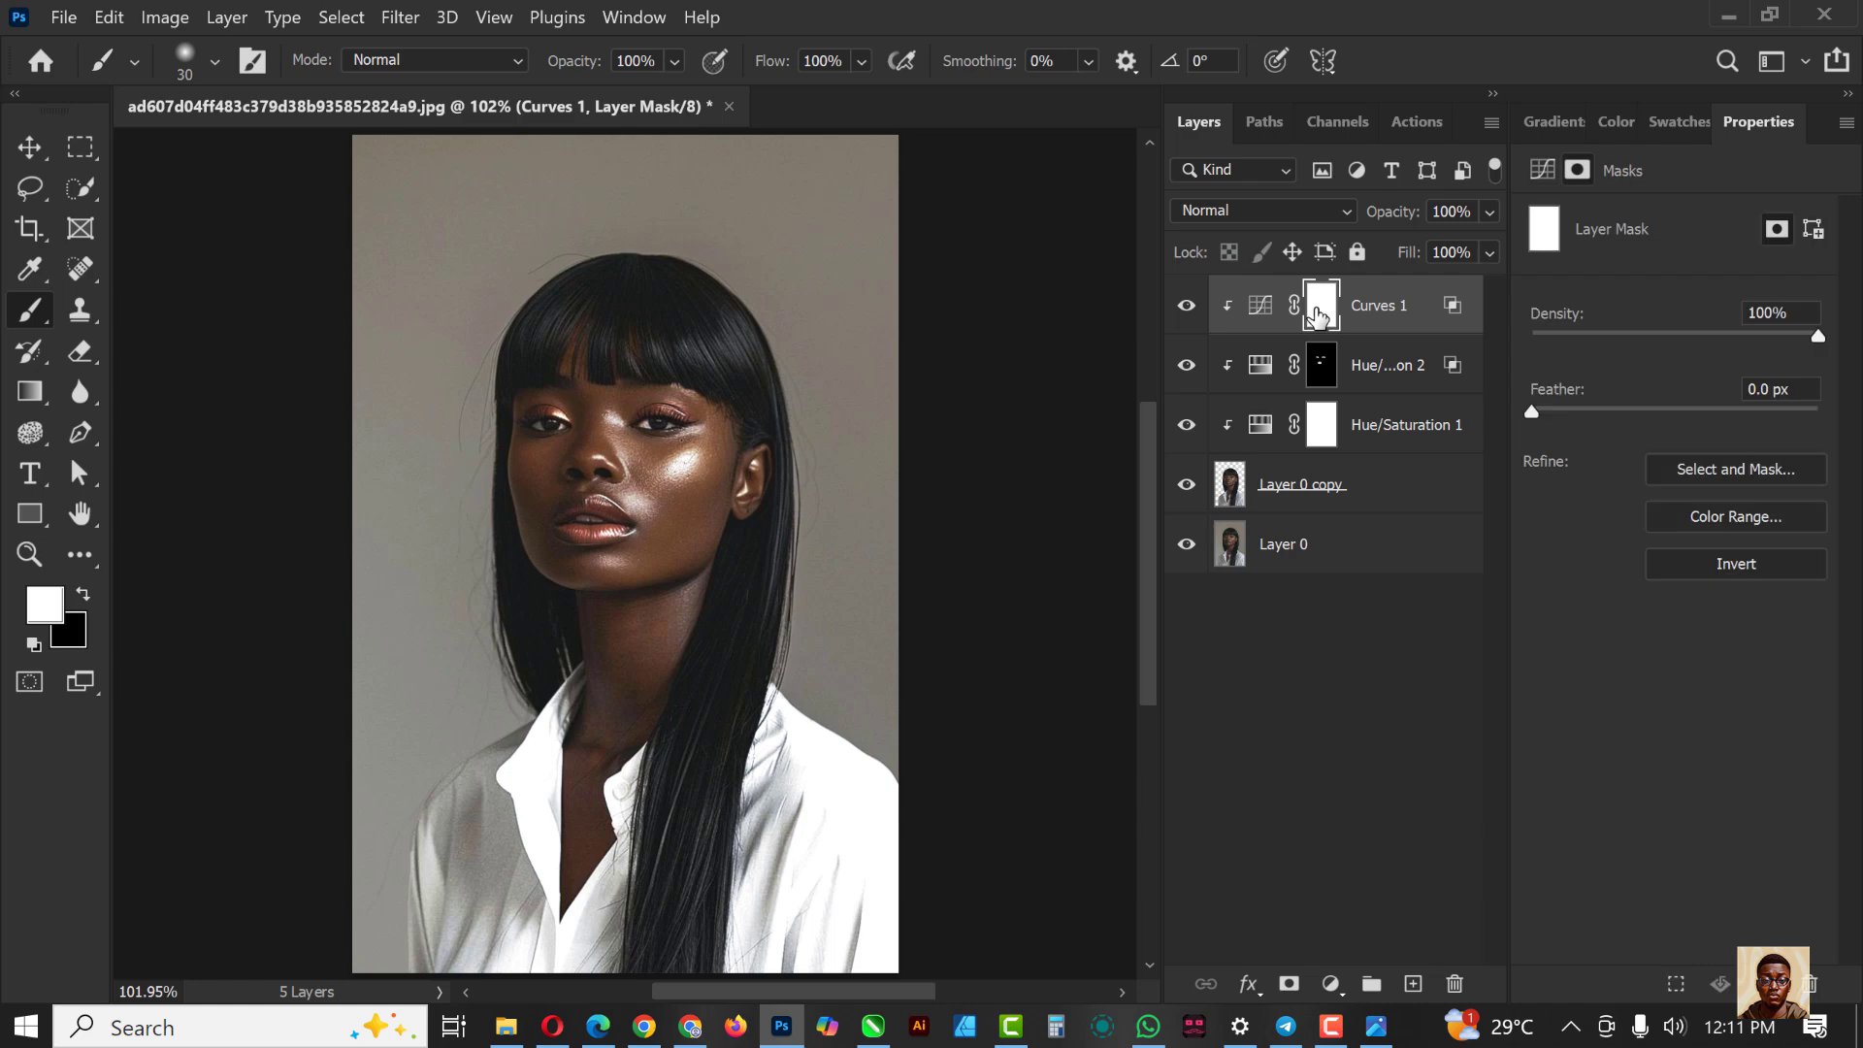
pyautogui.hotkey('ctrl', 'i')
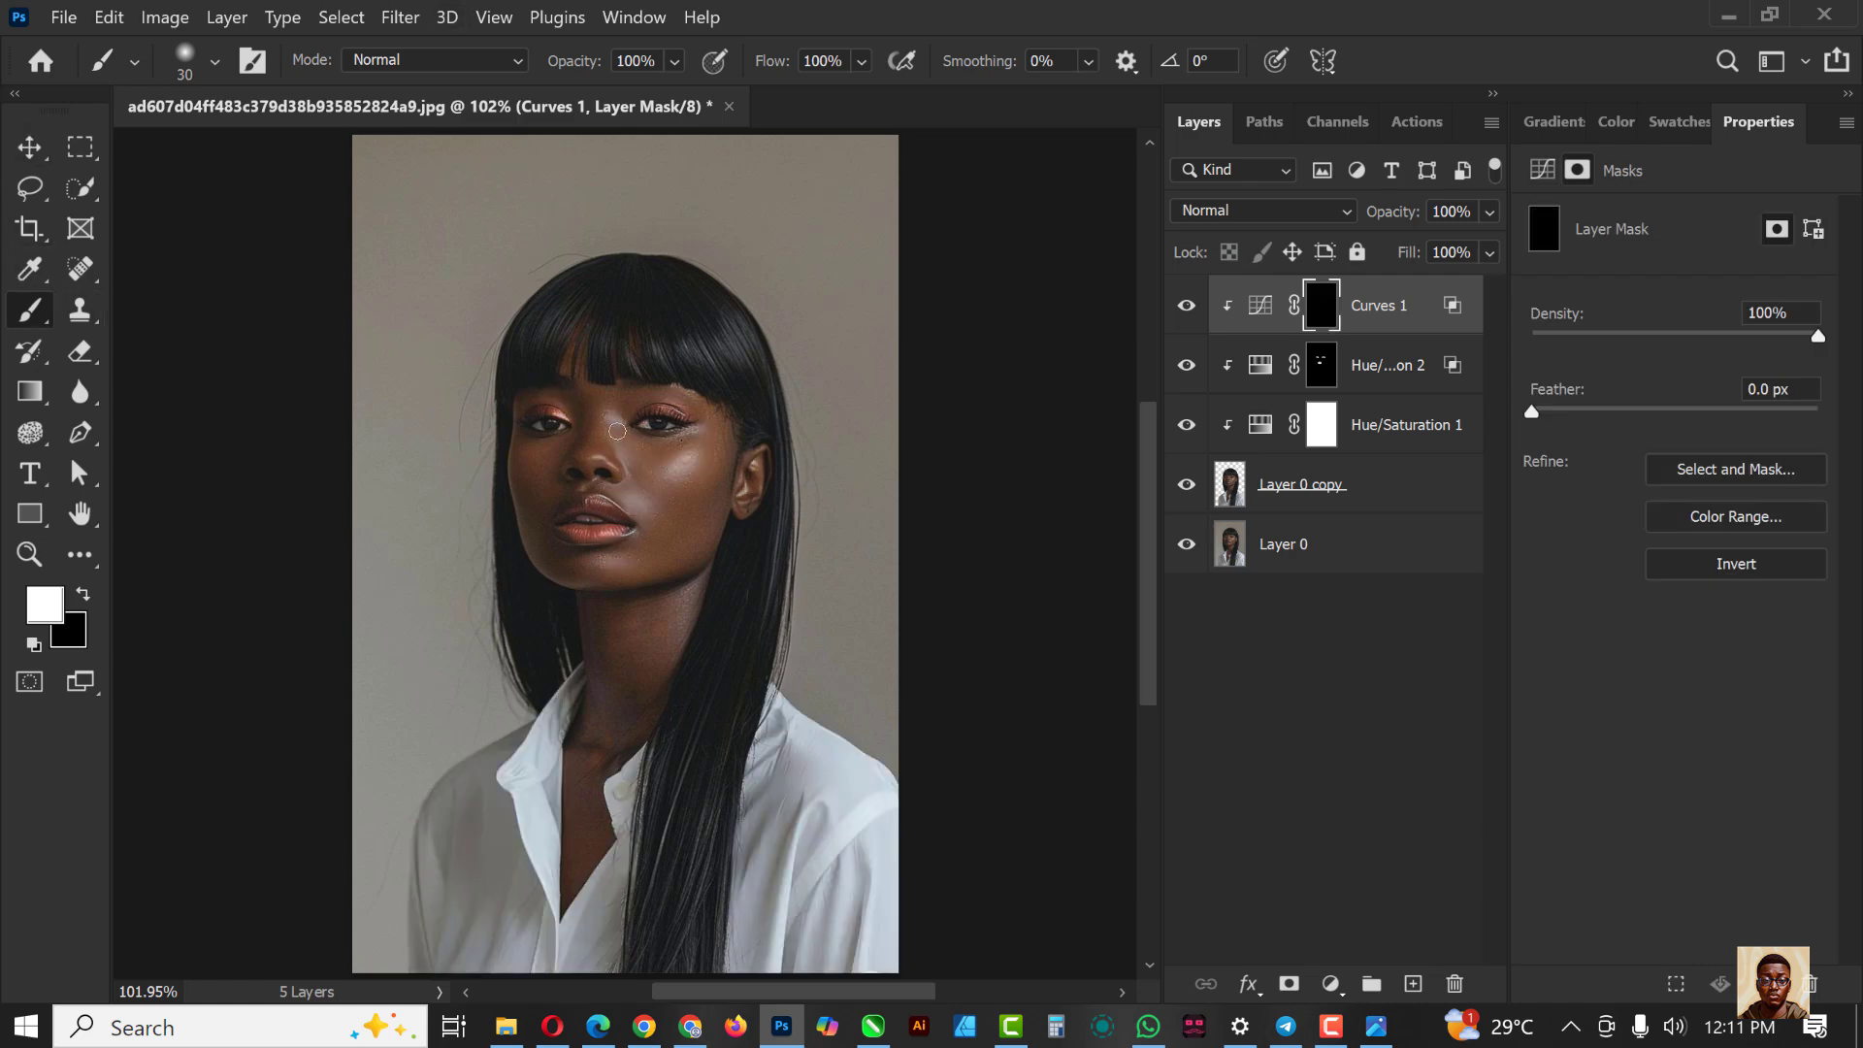
pyautogui.press(']')
pyautogui.moveTo(614, 515); pyautogui.dragTo(610, 529)
pyautogui.moveTo(653, 409); pyautogui.dragTo(694, 419)
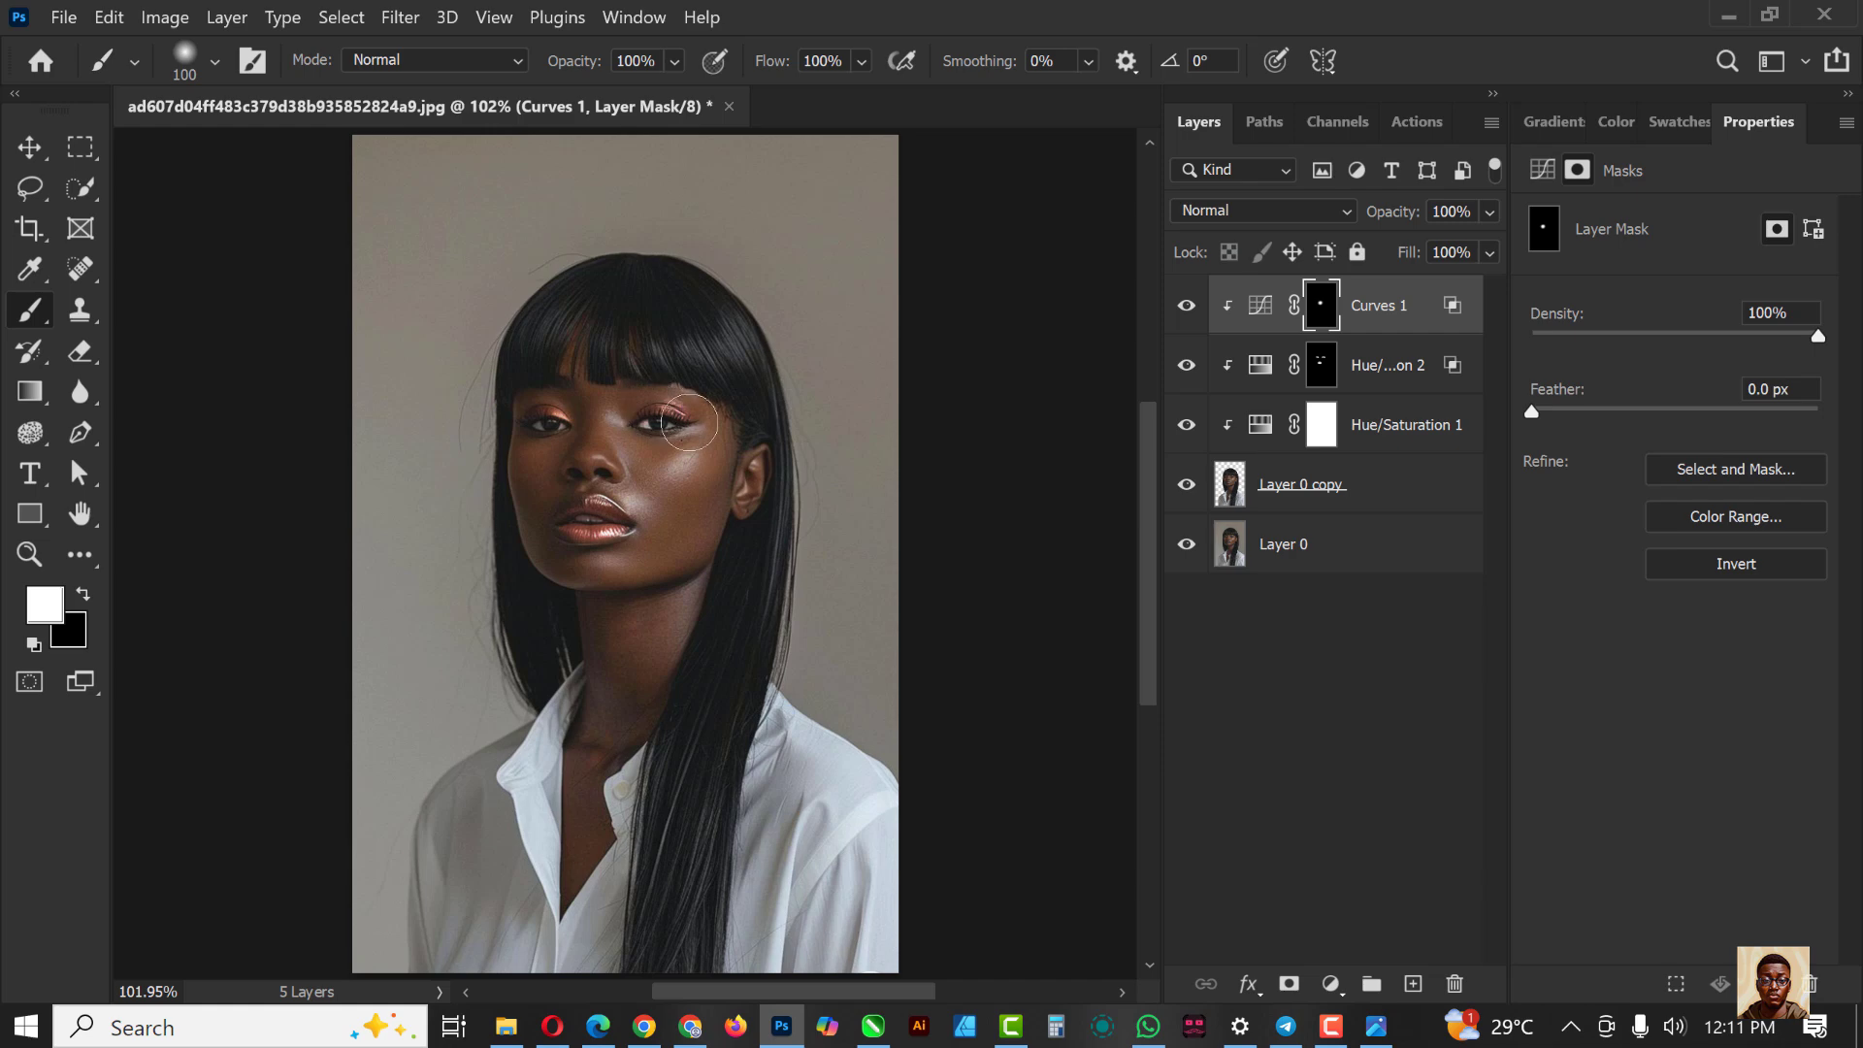
pyautogui.moveTo(544, 418)
pyautogui.mouseDown()
pyautogui.moveTo(568, 423)
pyautogui.moveTo(597, 485)
pyautogui.moveTo(597, 407)
pyautogui.moveTo(635, 343)
pyautogui.mouseUp()
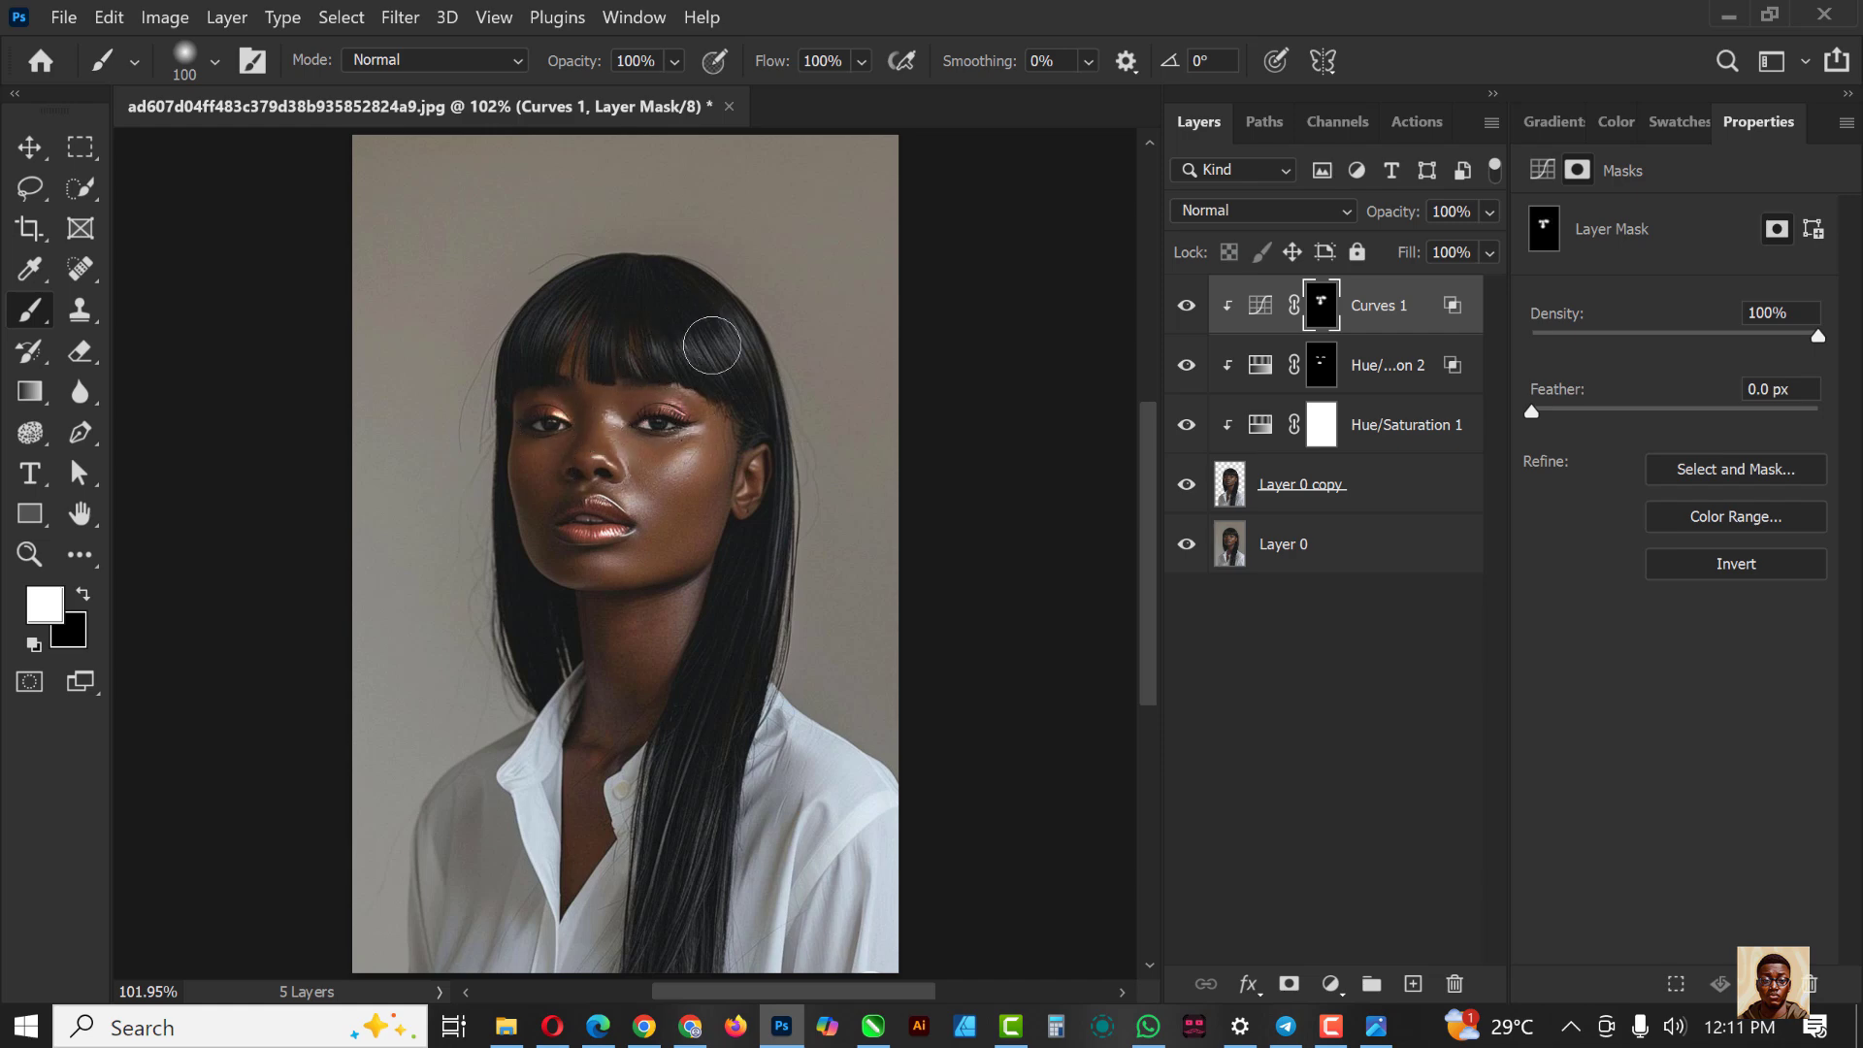
pyautogui.moveTo(723, 771)
pyautogui.mouseDown()
pyautogui.moveTo(657, 853)
pyautogui.moveTo(690, 757)
pyautogui.moveTo(690, 782)
pyautogui.moveTo(686, 361)
pyautogui.moveTo(591, 292)
pyautogui.moveTo(553, 316)
pyautogui.moveTo(628, 278)
pyautogui.moveTo(585, 309)
pyautogui.moveTo(644, 311)
pyautogui.moveTo(665, 281)
pyautogui.mouseUp()
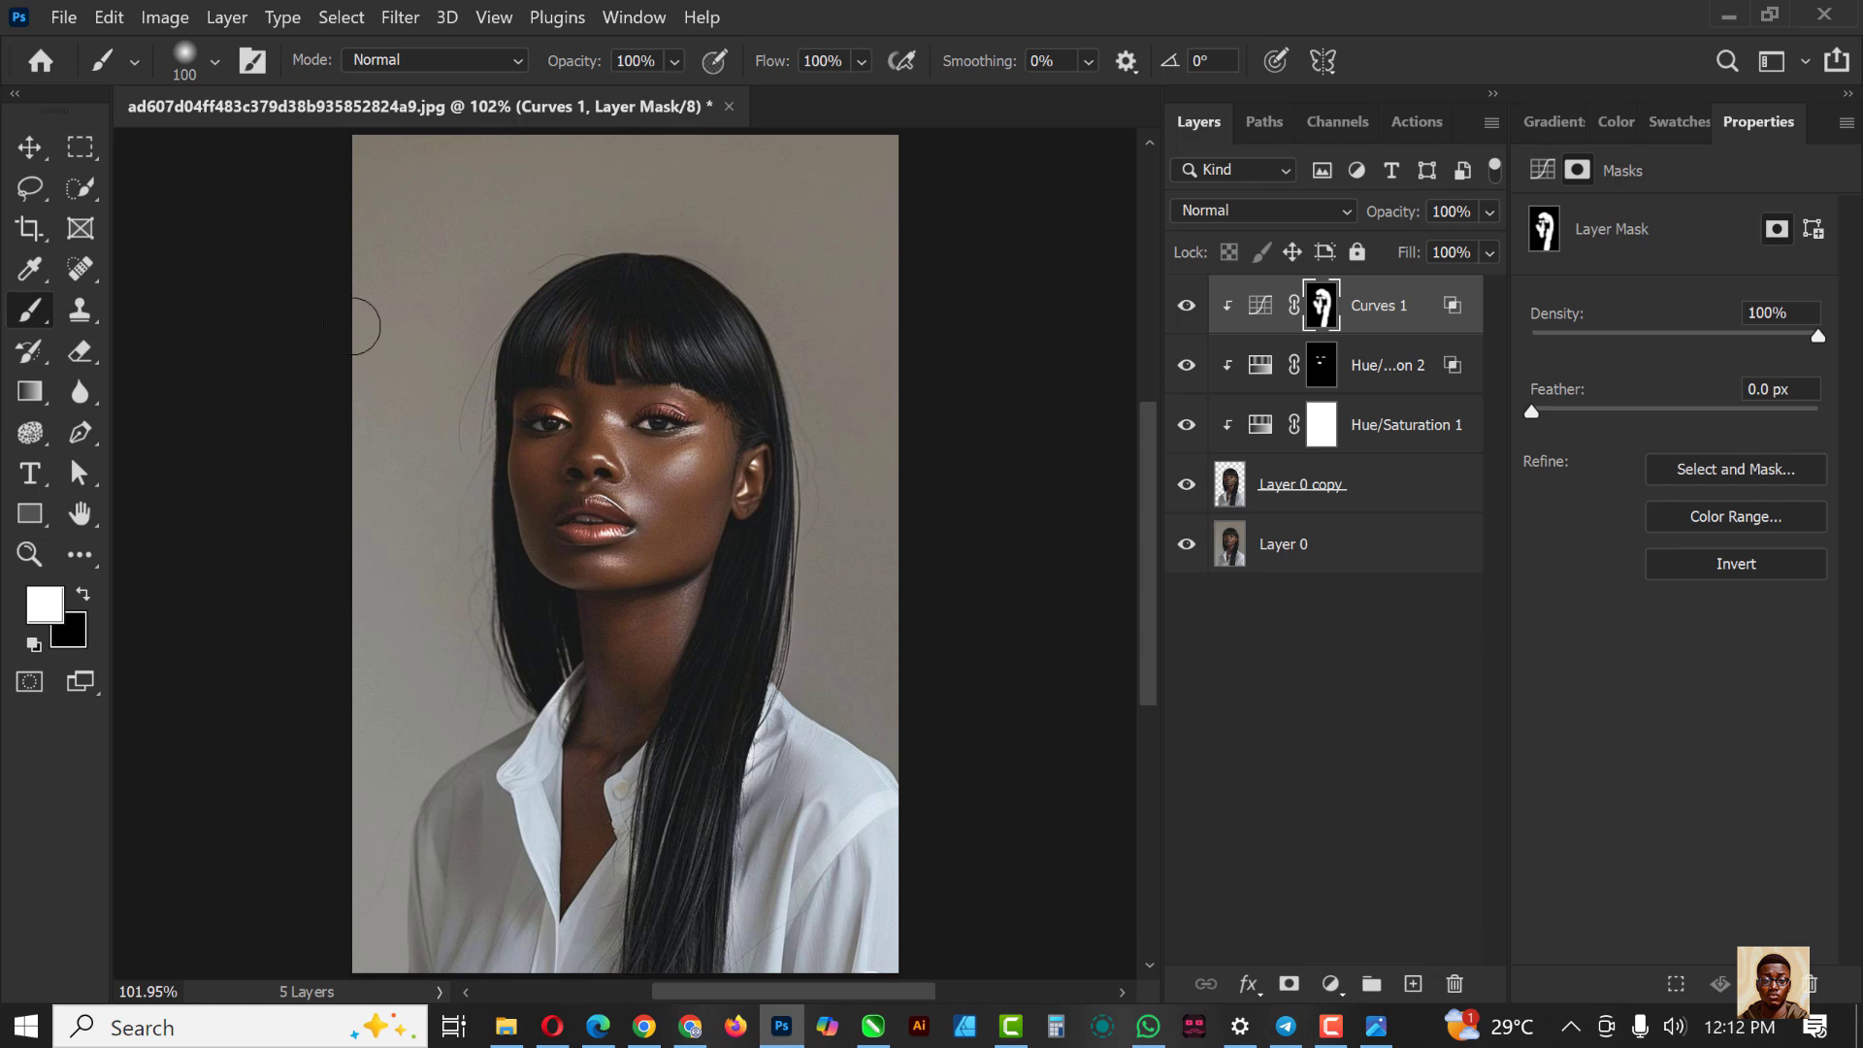
pyautogui.press('XF86MonBrightnessUp')
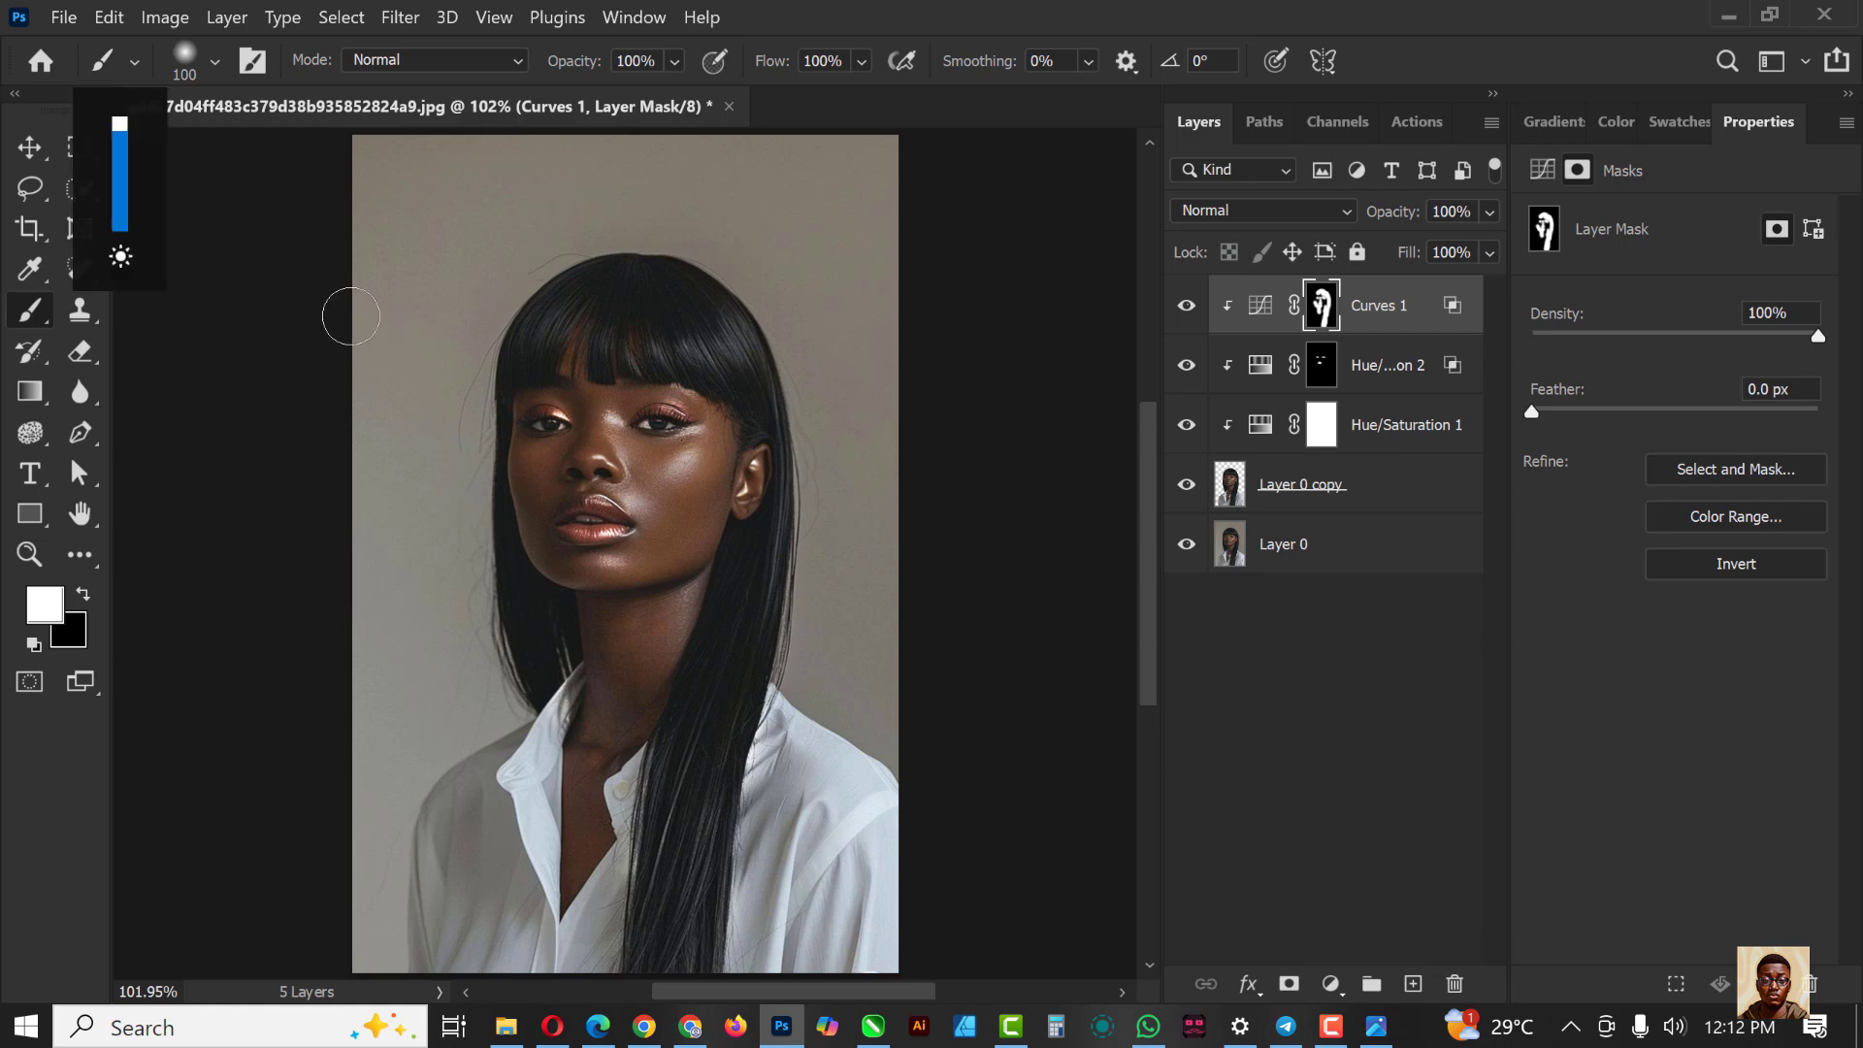
# Step: Strengthen the Curves 1 highlights by moving the white point to Input 70, Output 255
pyautogui.rightClick(1371, 301)
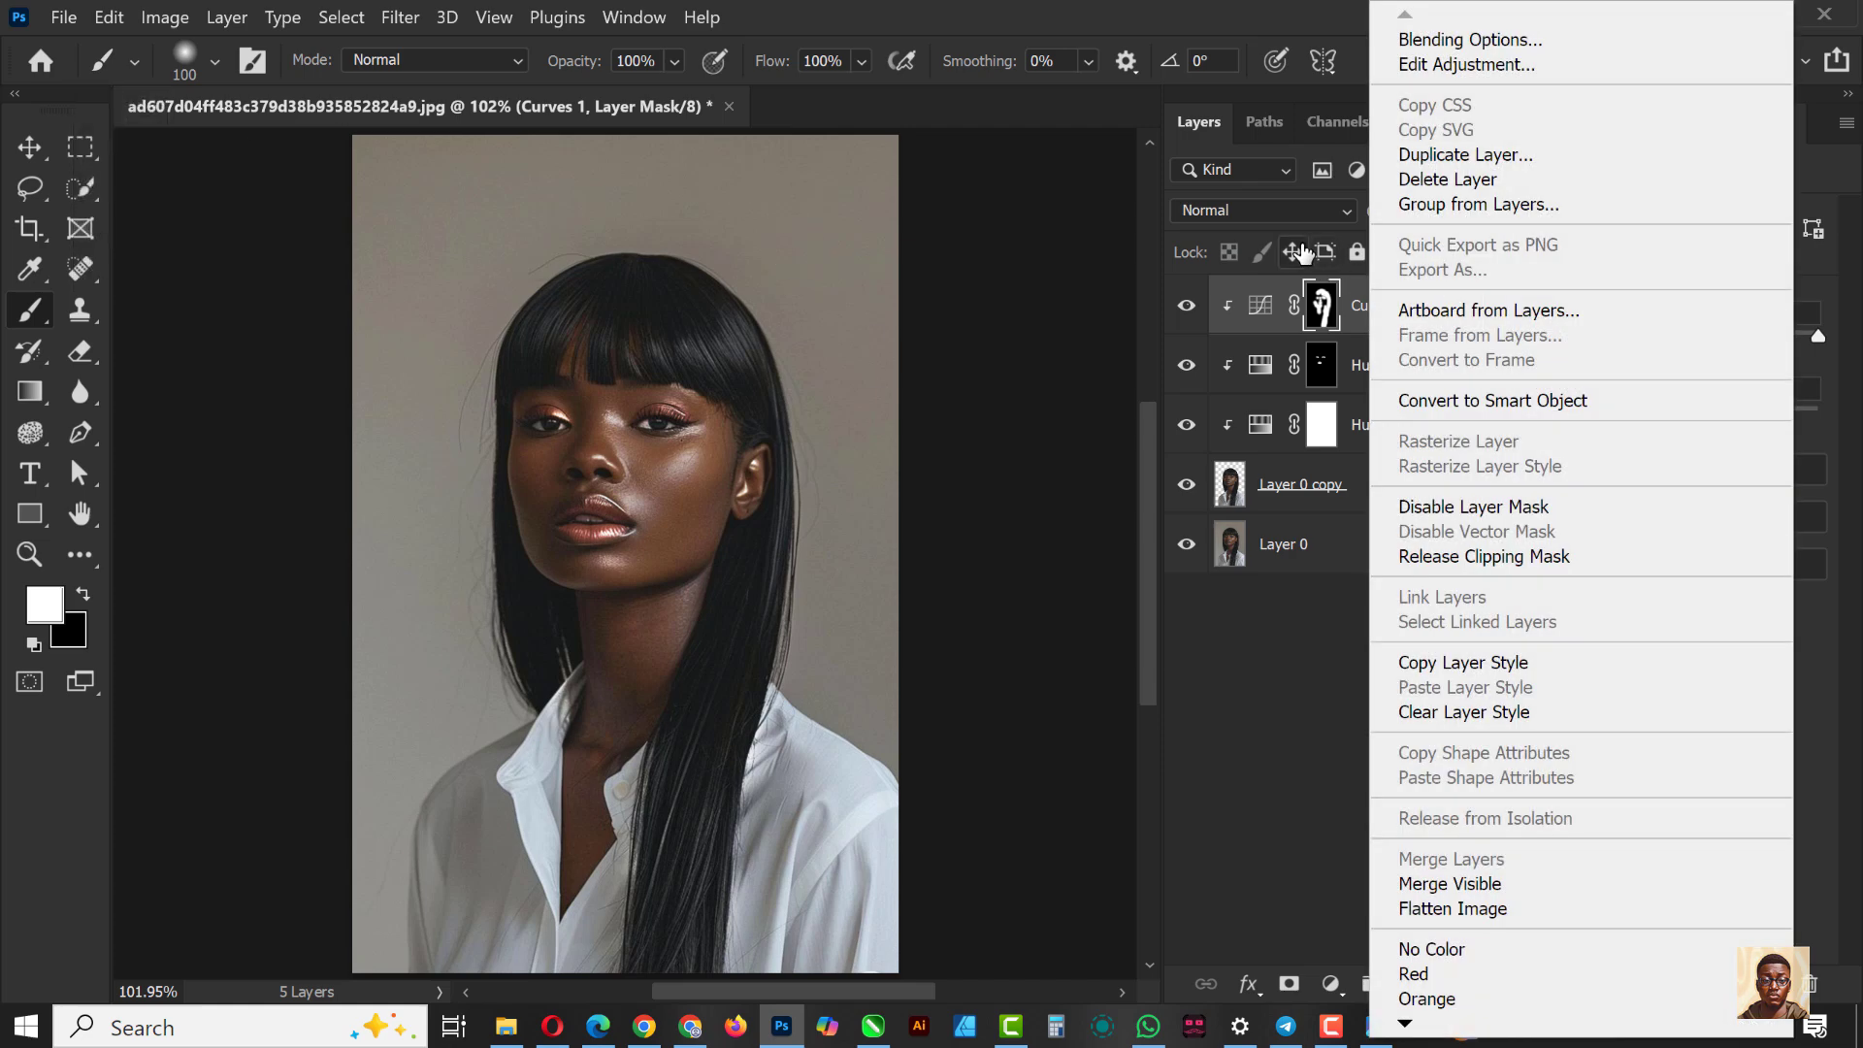
pyautogui.press('Escape')
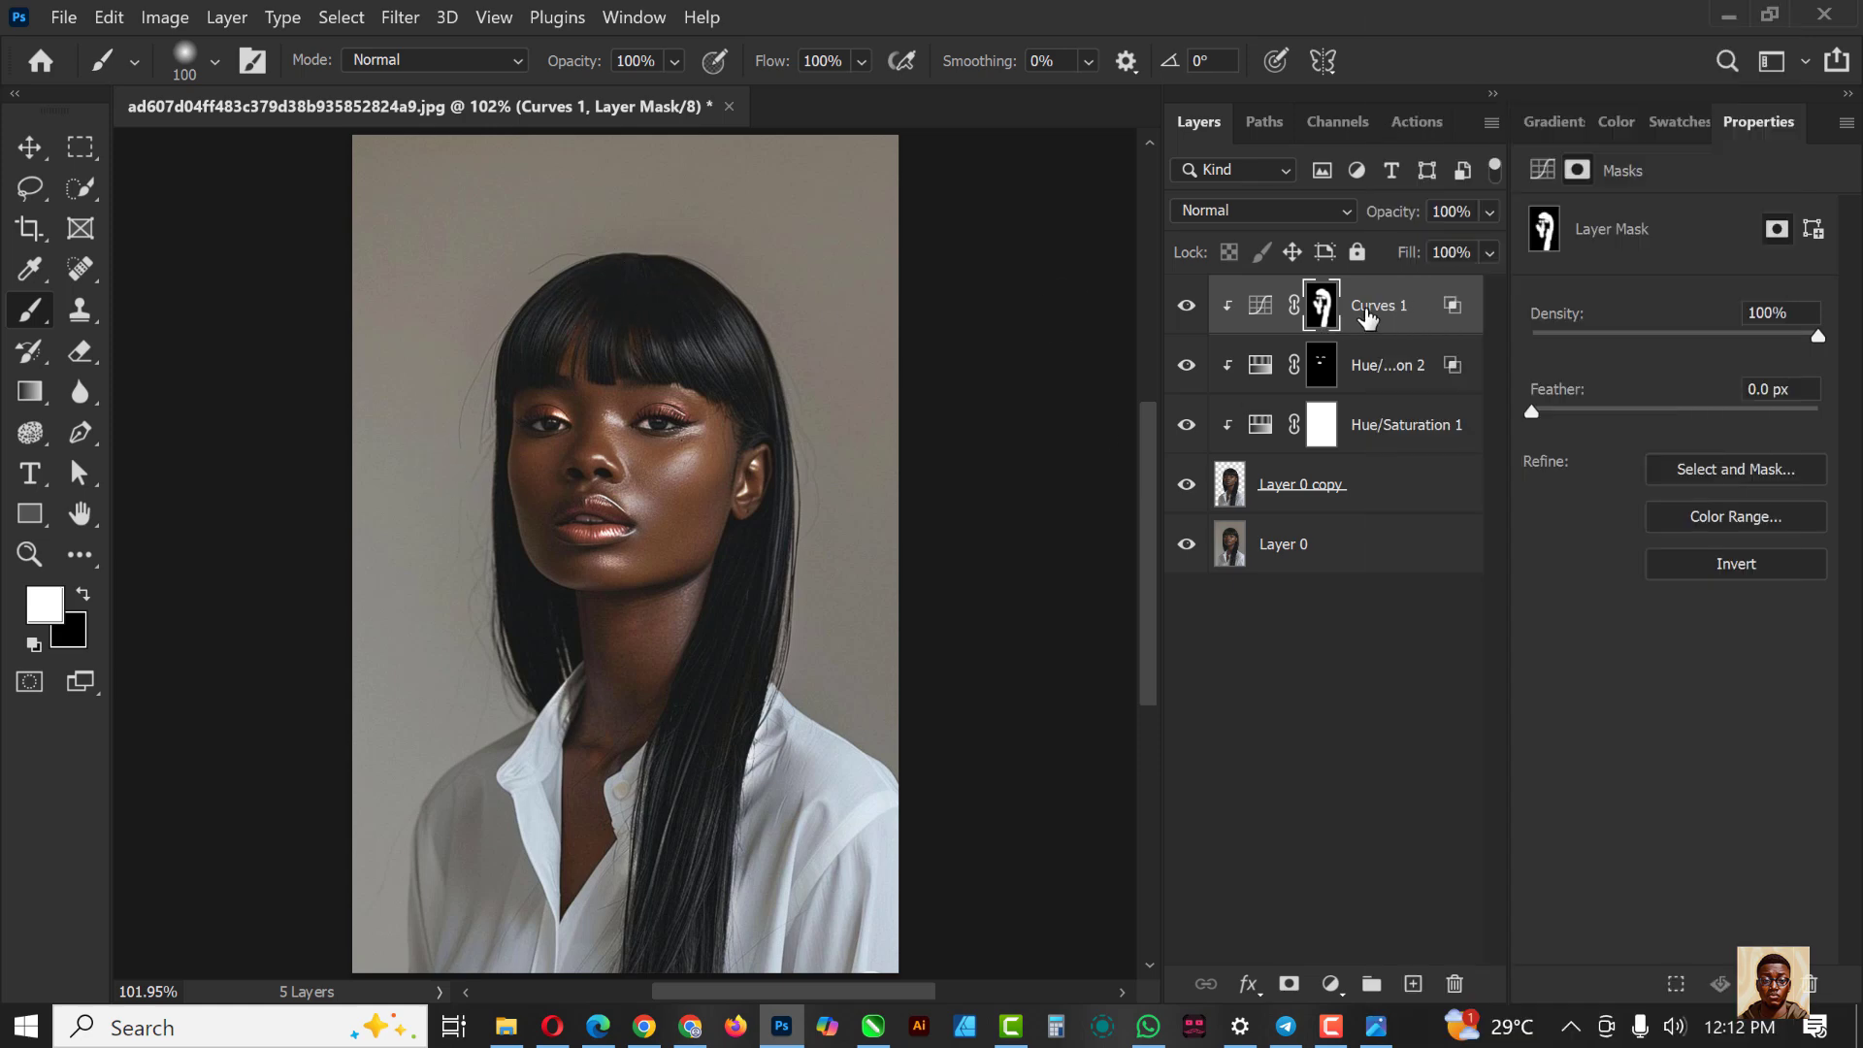
pyautogui.click(1260, 306)
pyautogui.moveTo(1704, 294); pyautogui.dragTo(1679, 294)
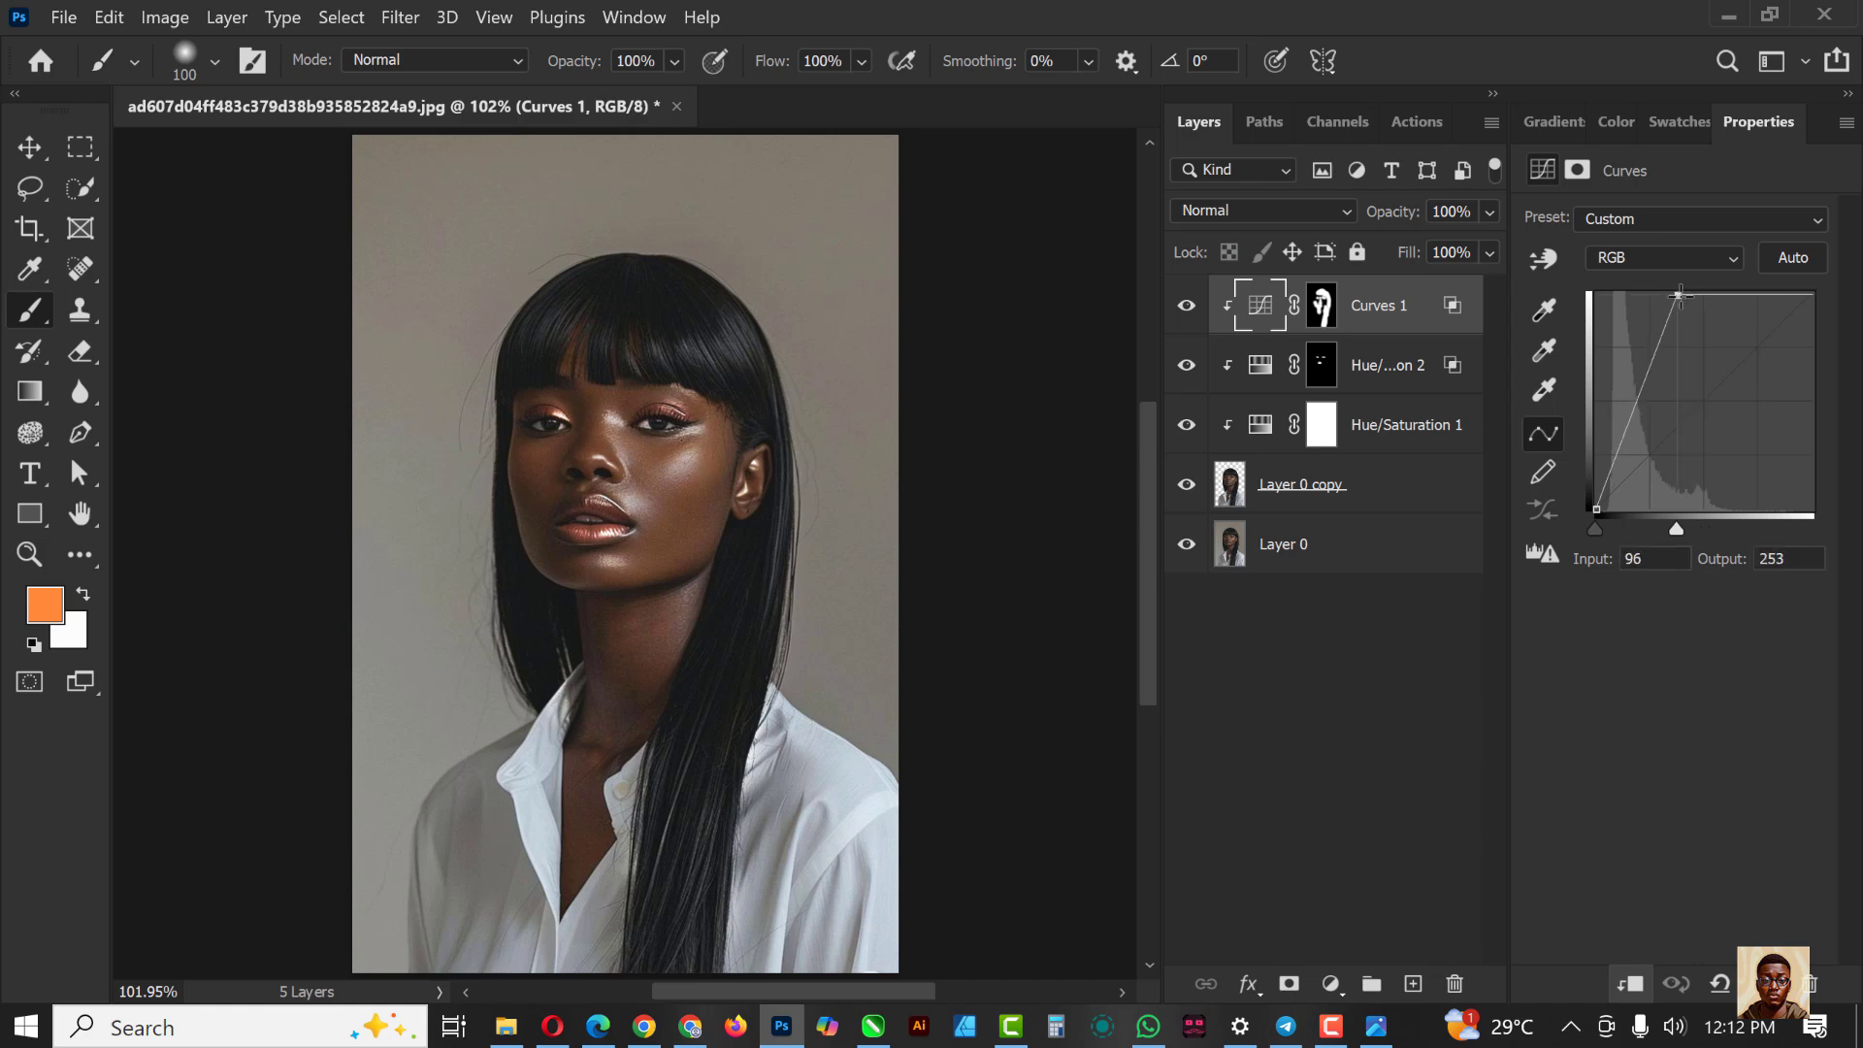
pyautogui.moveTo(1678, 294); pyautogui.dragTo(1659, 292)
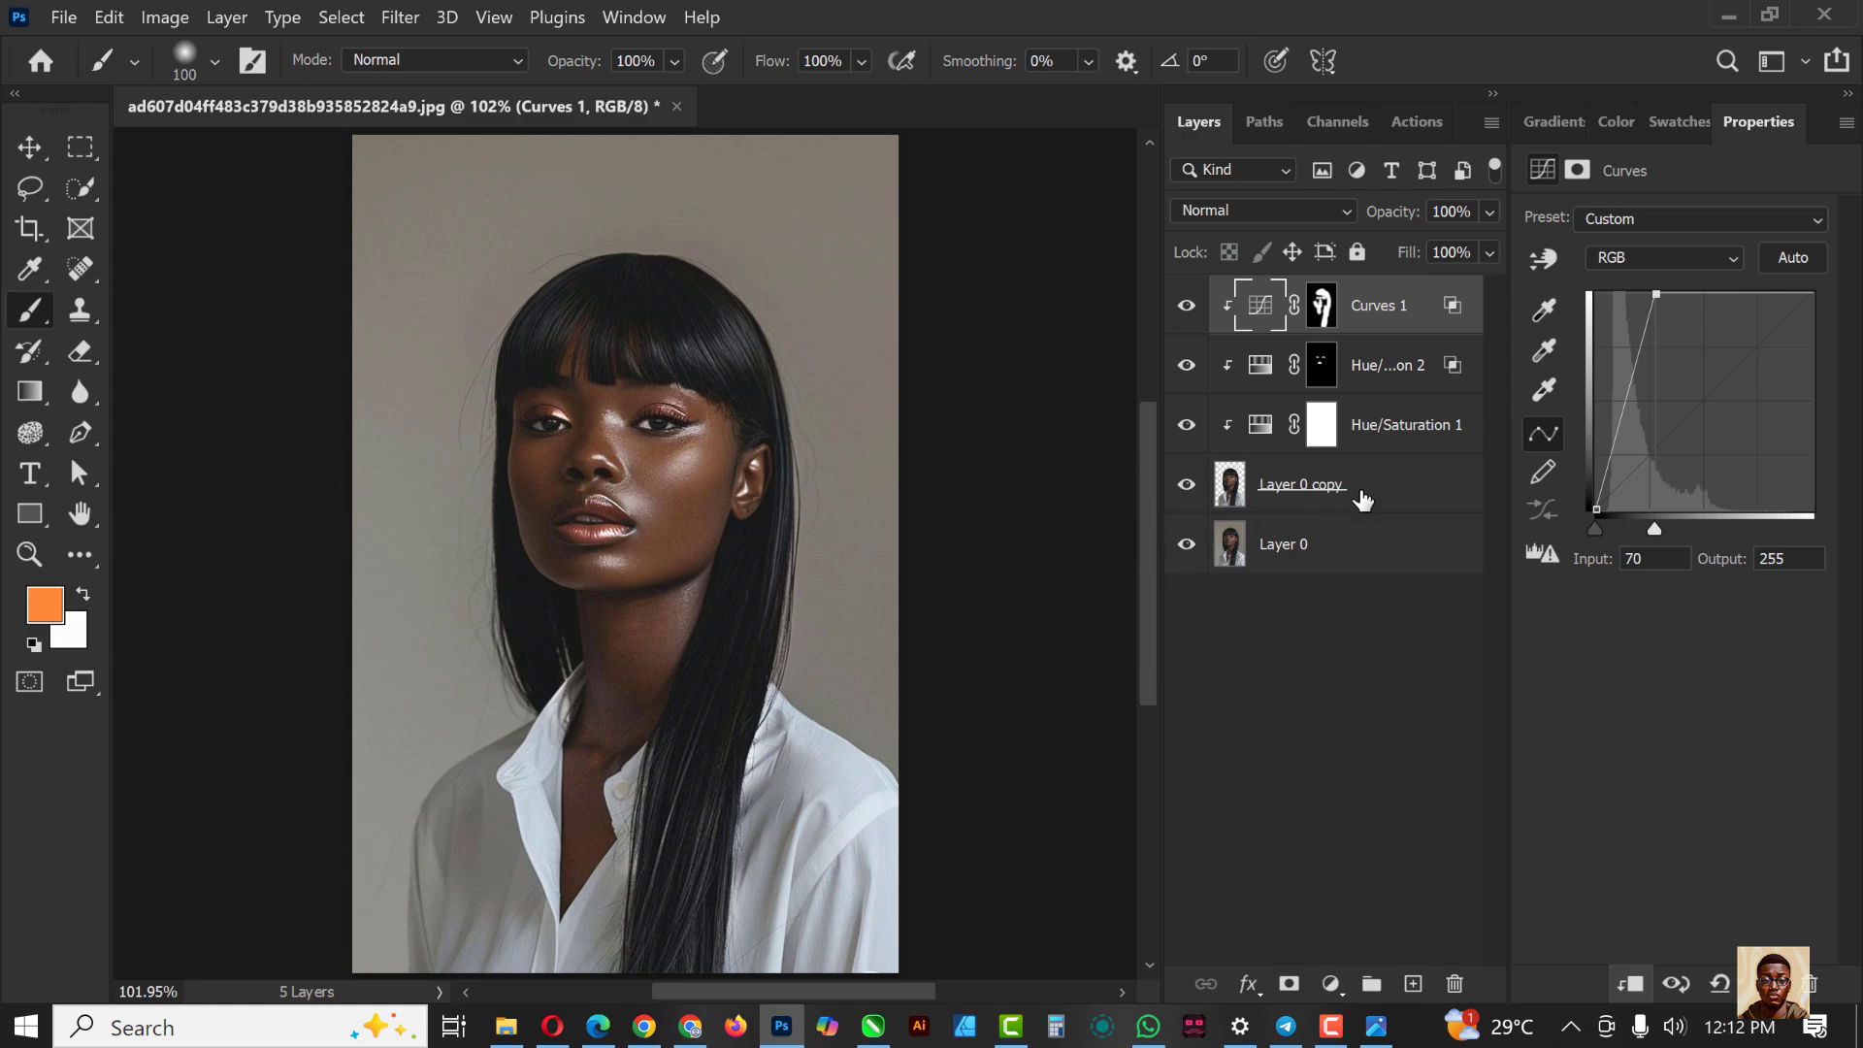
# Step: Draw a white 650 x 240 px rectangle directly above Layer 0, behind the woman's head, at X 54 px, Y 96 px
pyautogui.click(1355, 551)
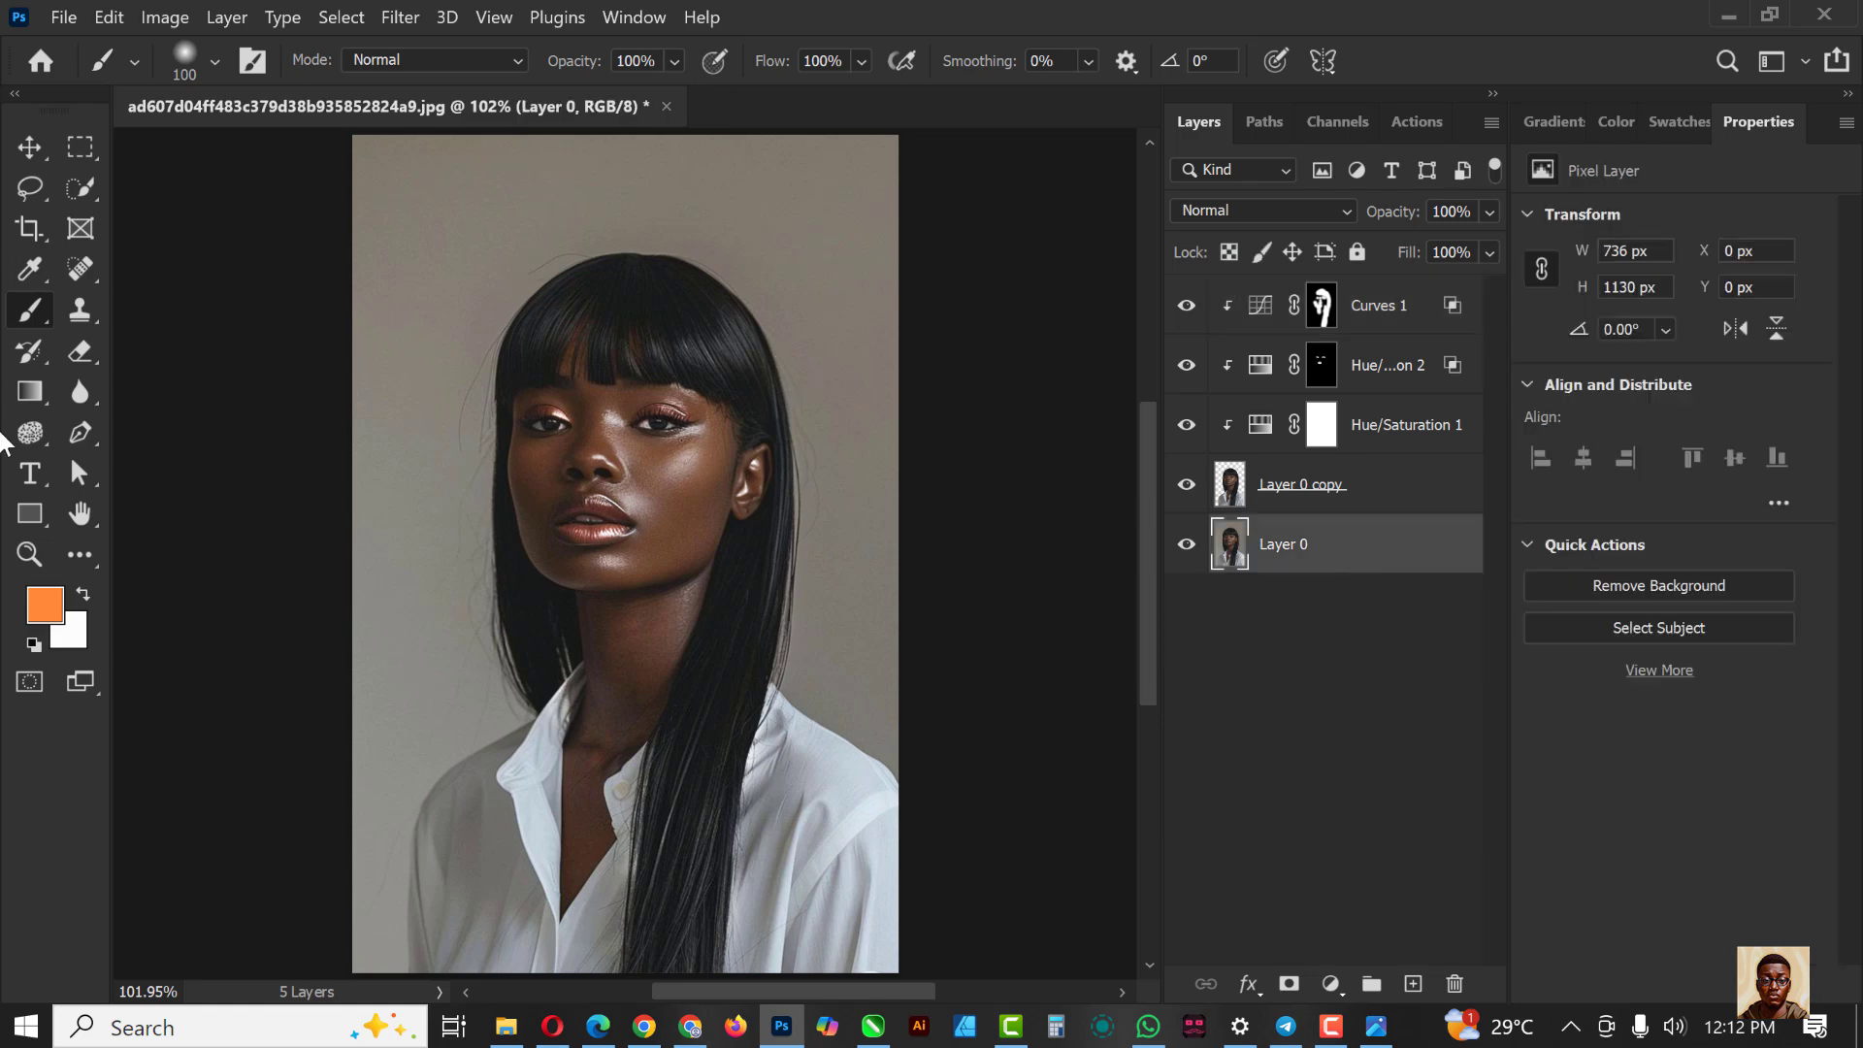
pyautogui.click(21, 516)
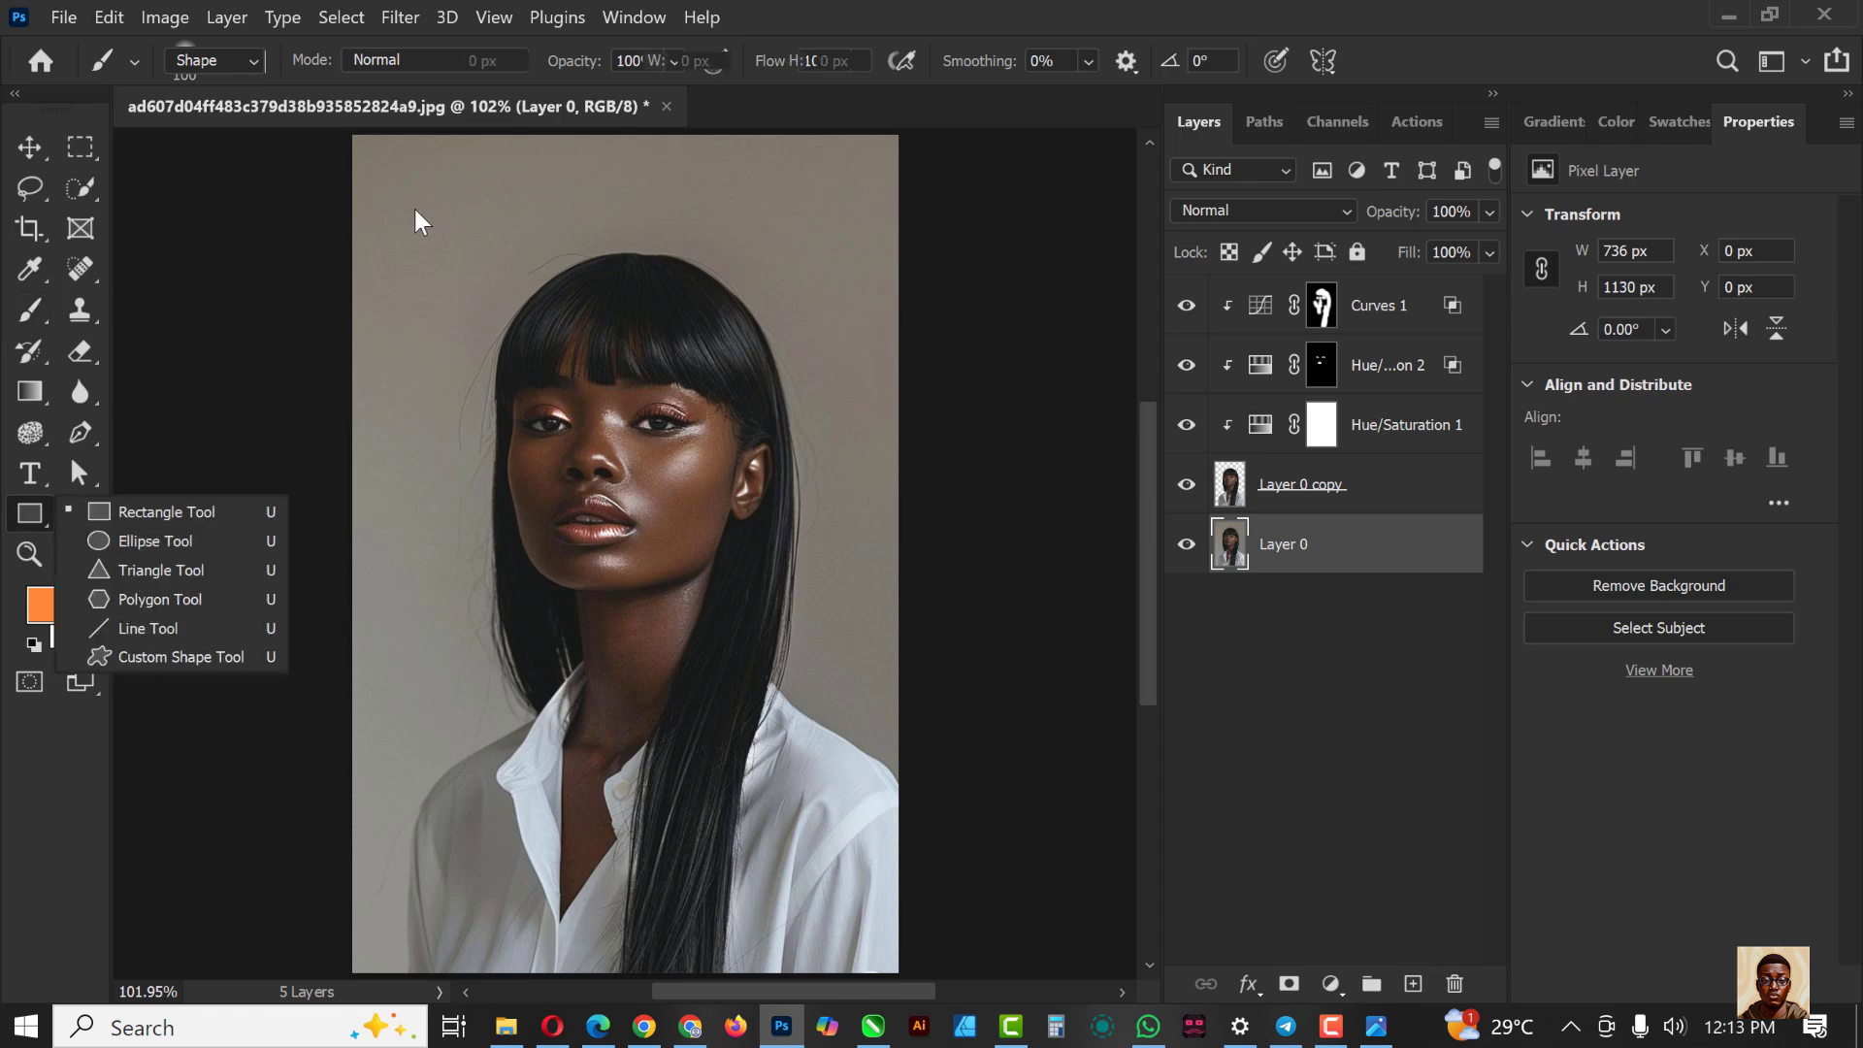
pyautogui.click(155, 513)
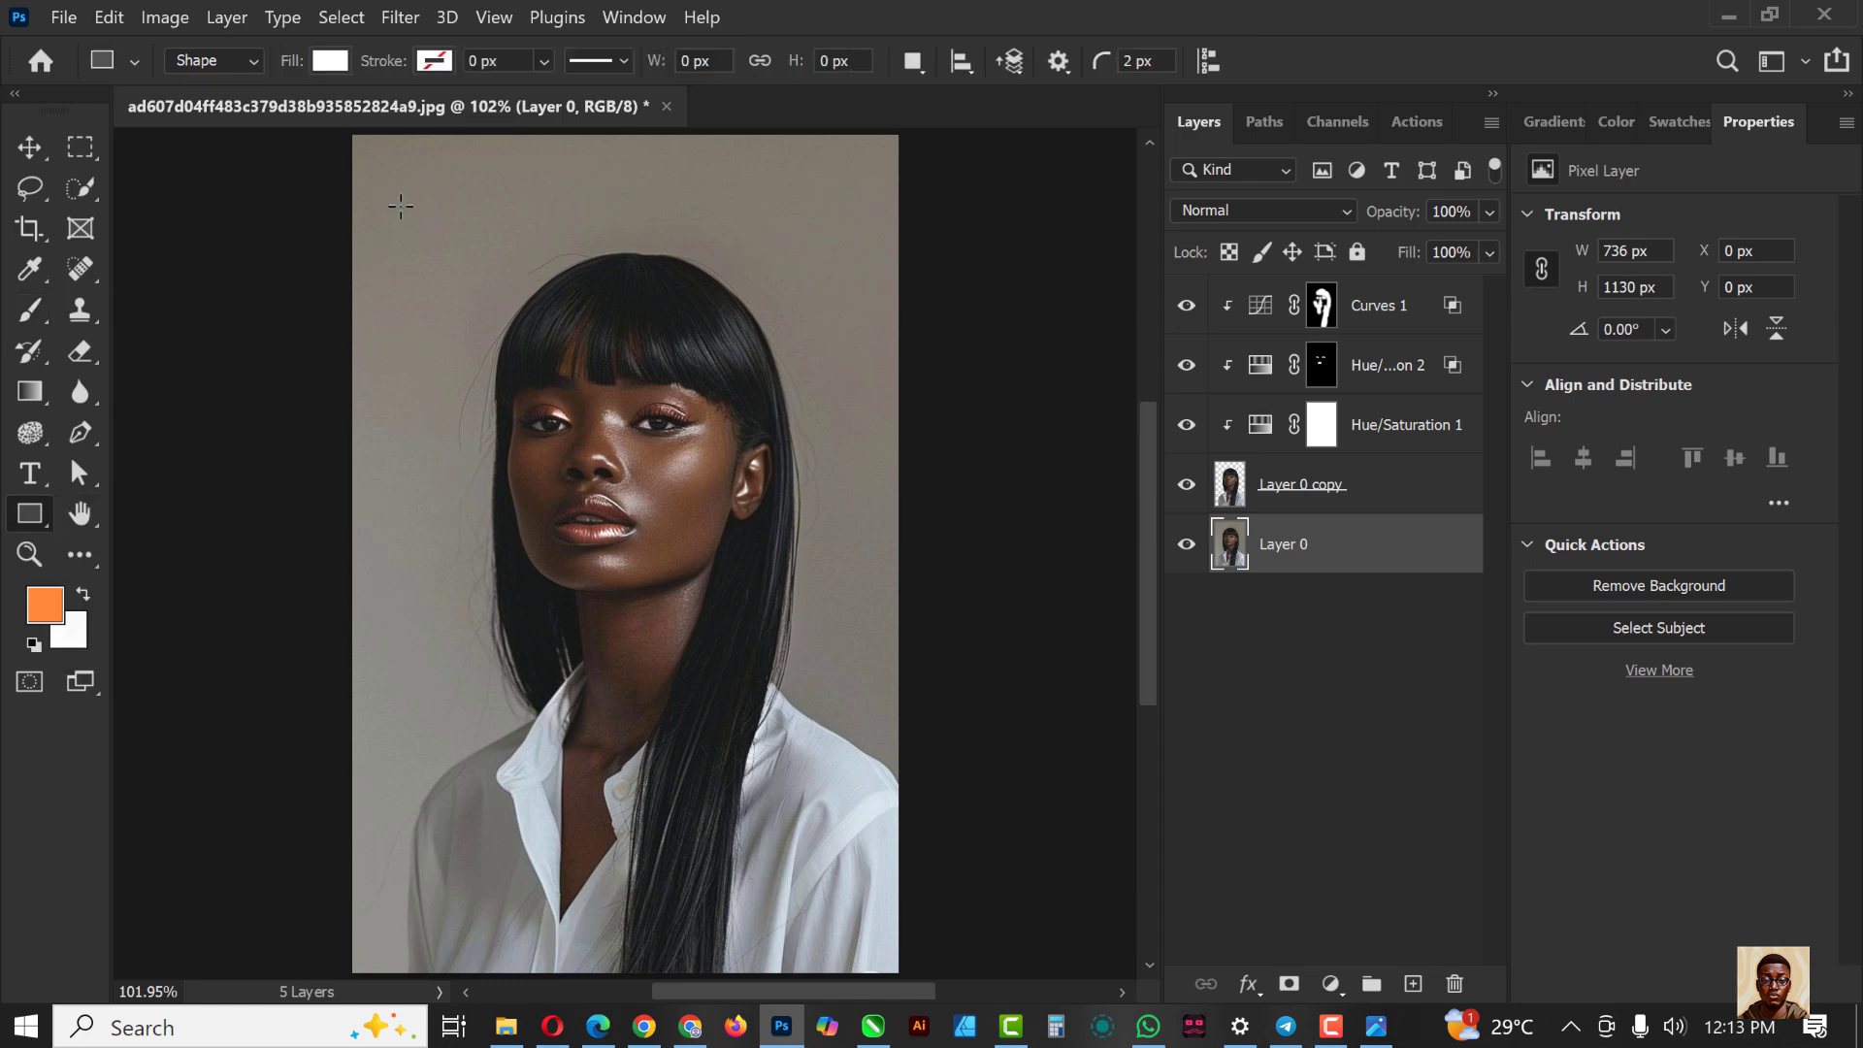
pyautogui.moveTo(394, 206); pyautogui.dragTo(864, 392)
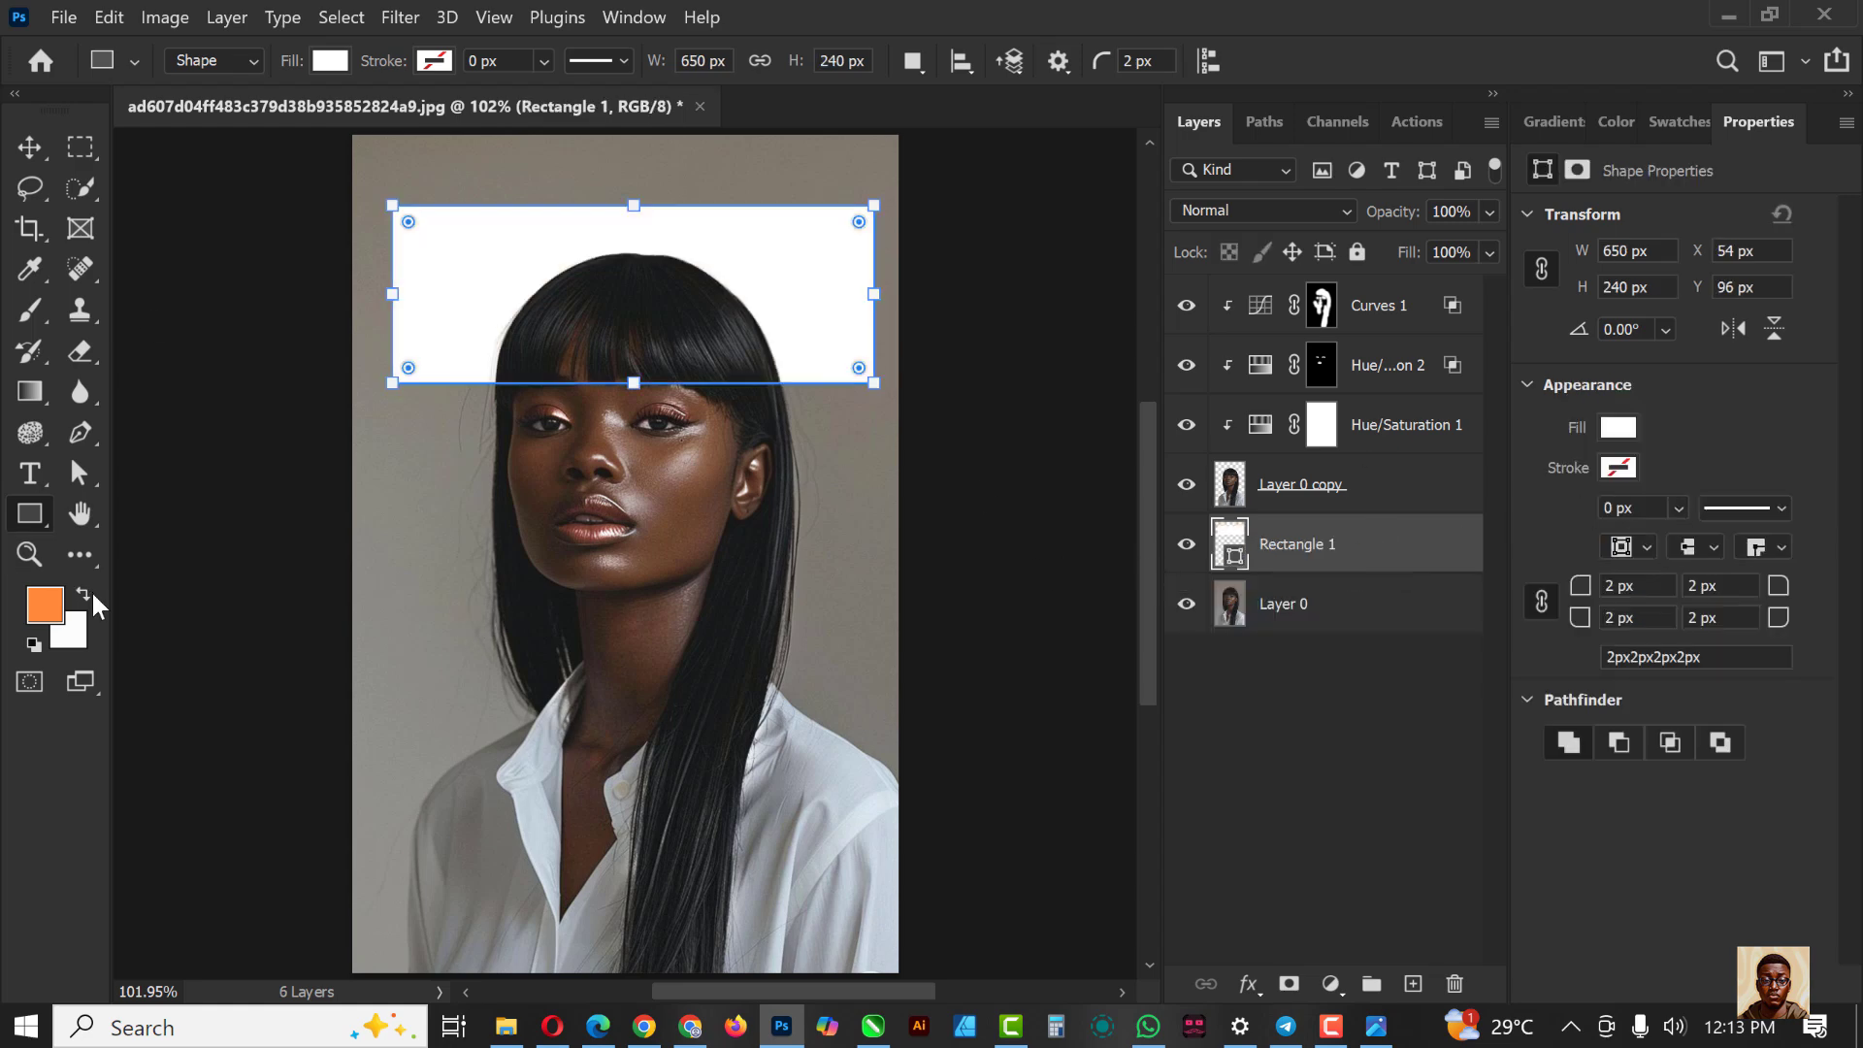
# Step: Duplicate the white rectangle three times straight down with even gaps, from Y 378 px for the first copy to 942 px for the last
pyautogui.click(29, 147)
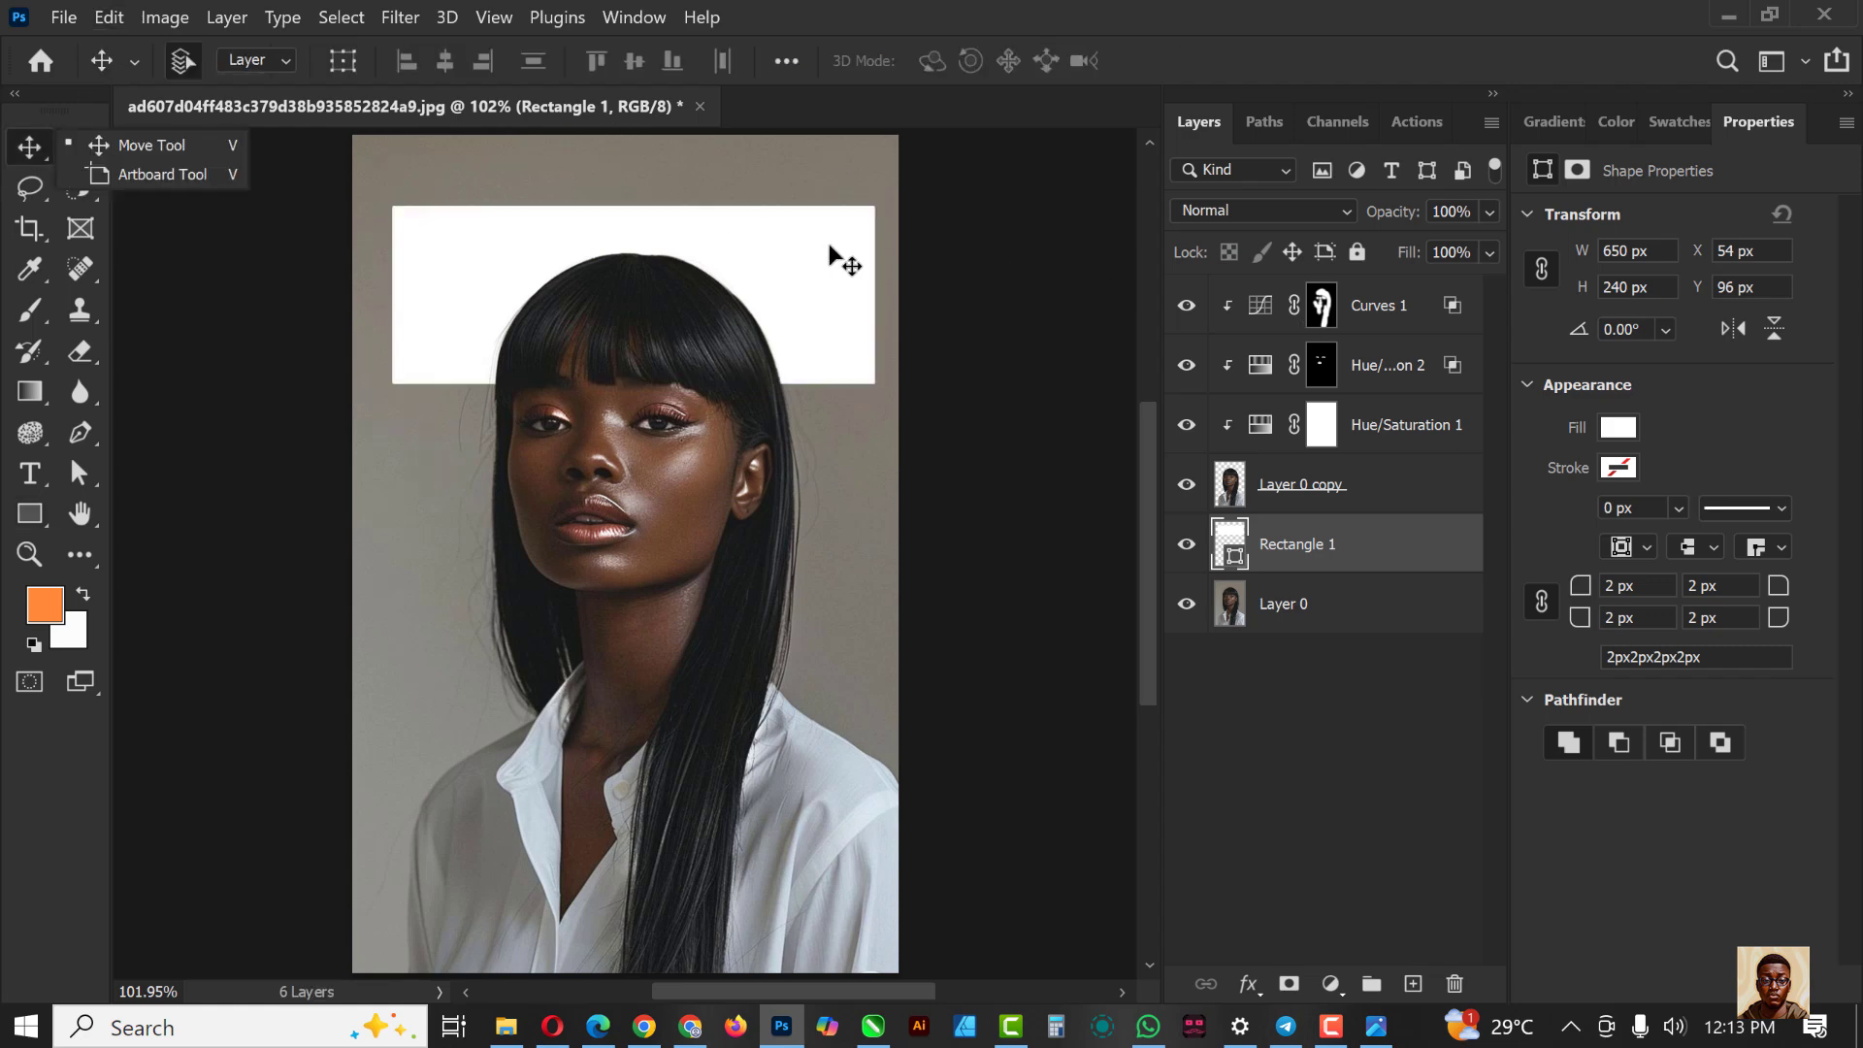
pyautogui.press('alt')
pyautogui.moveTo(831, 336); pyautogui.dragTo(848, 457)
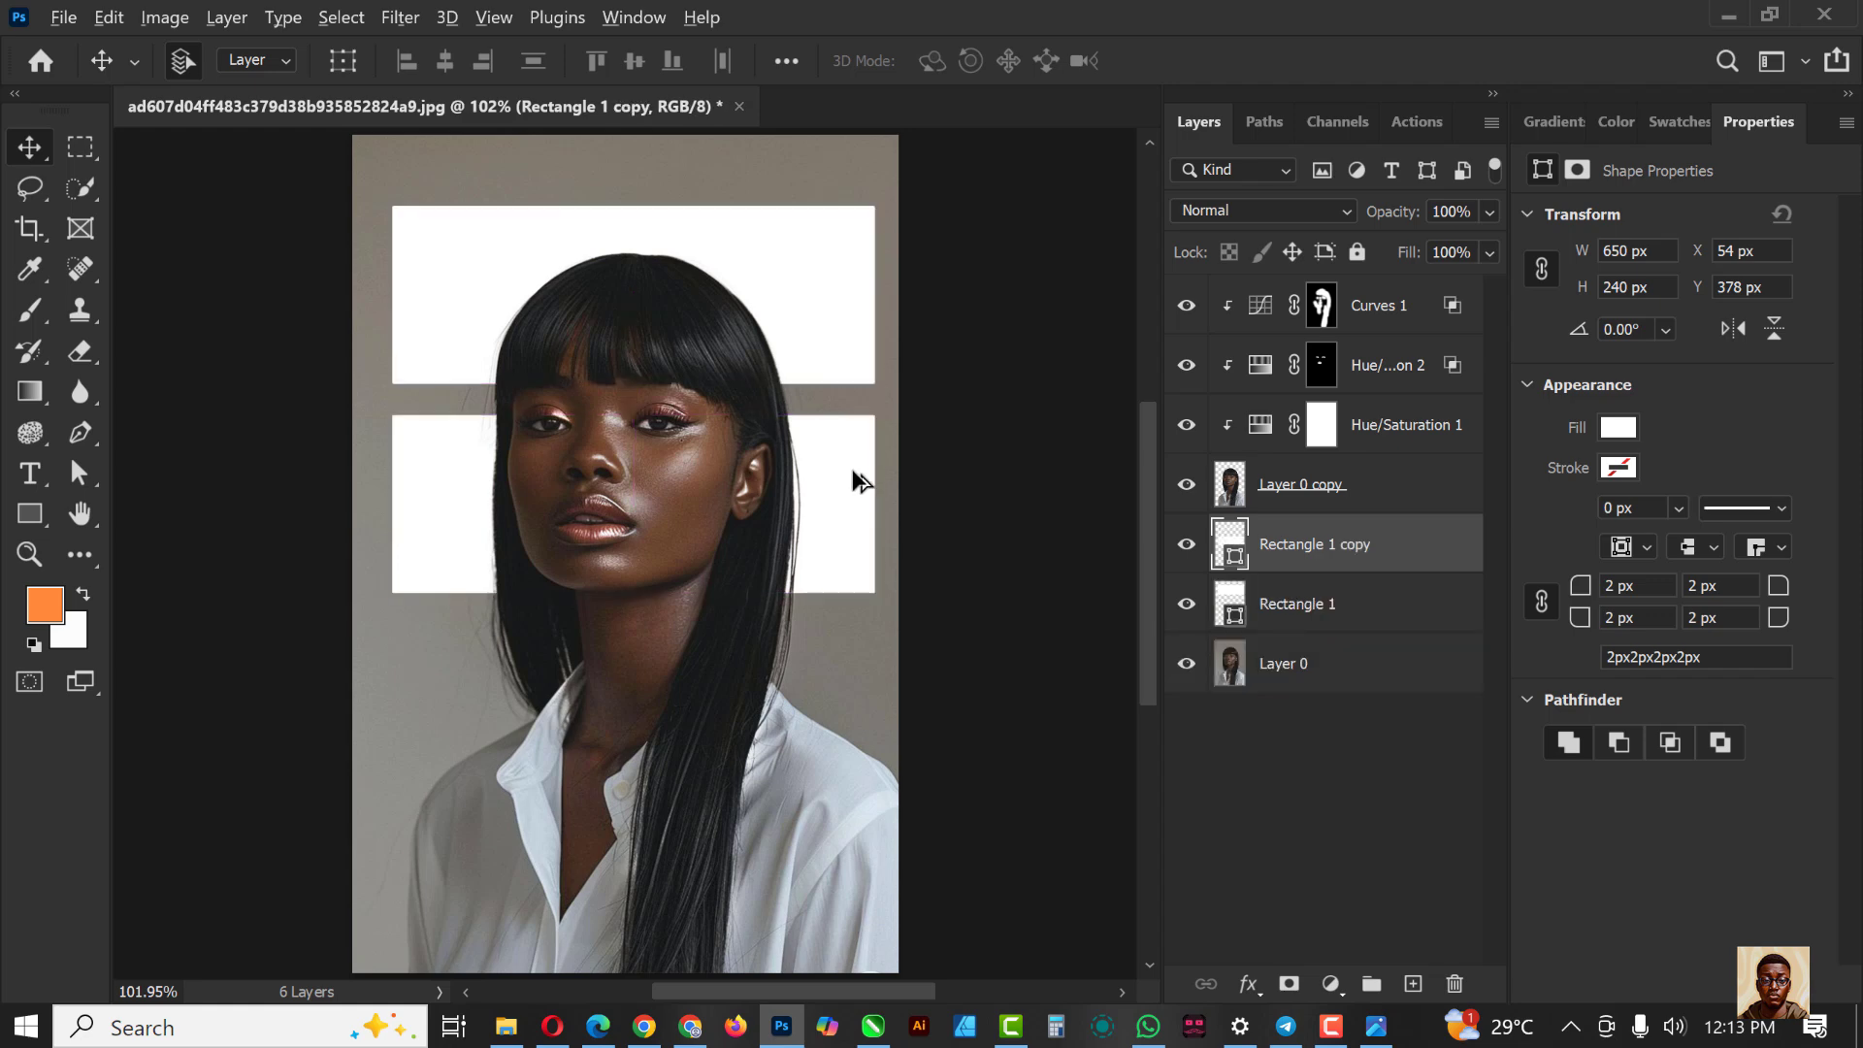
pyautogui.moveTo(854, 612); pyautogui.dragTo(862, 852)
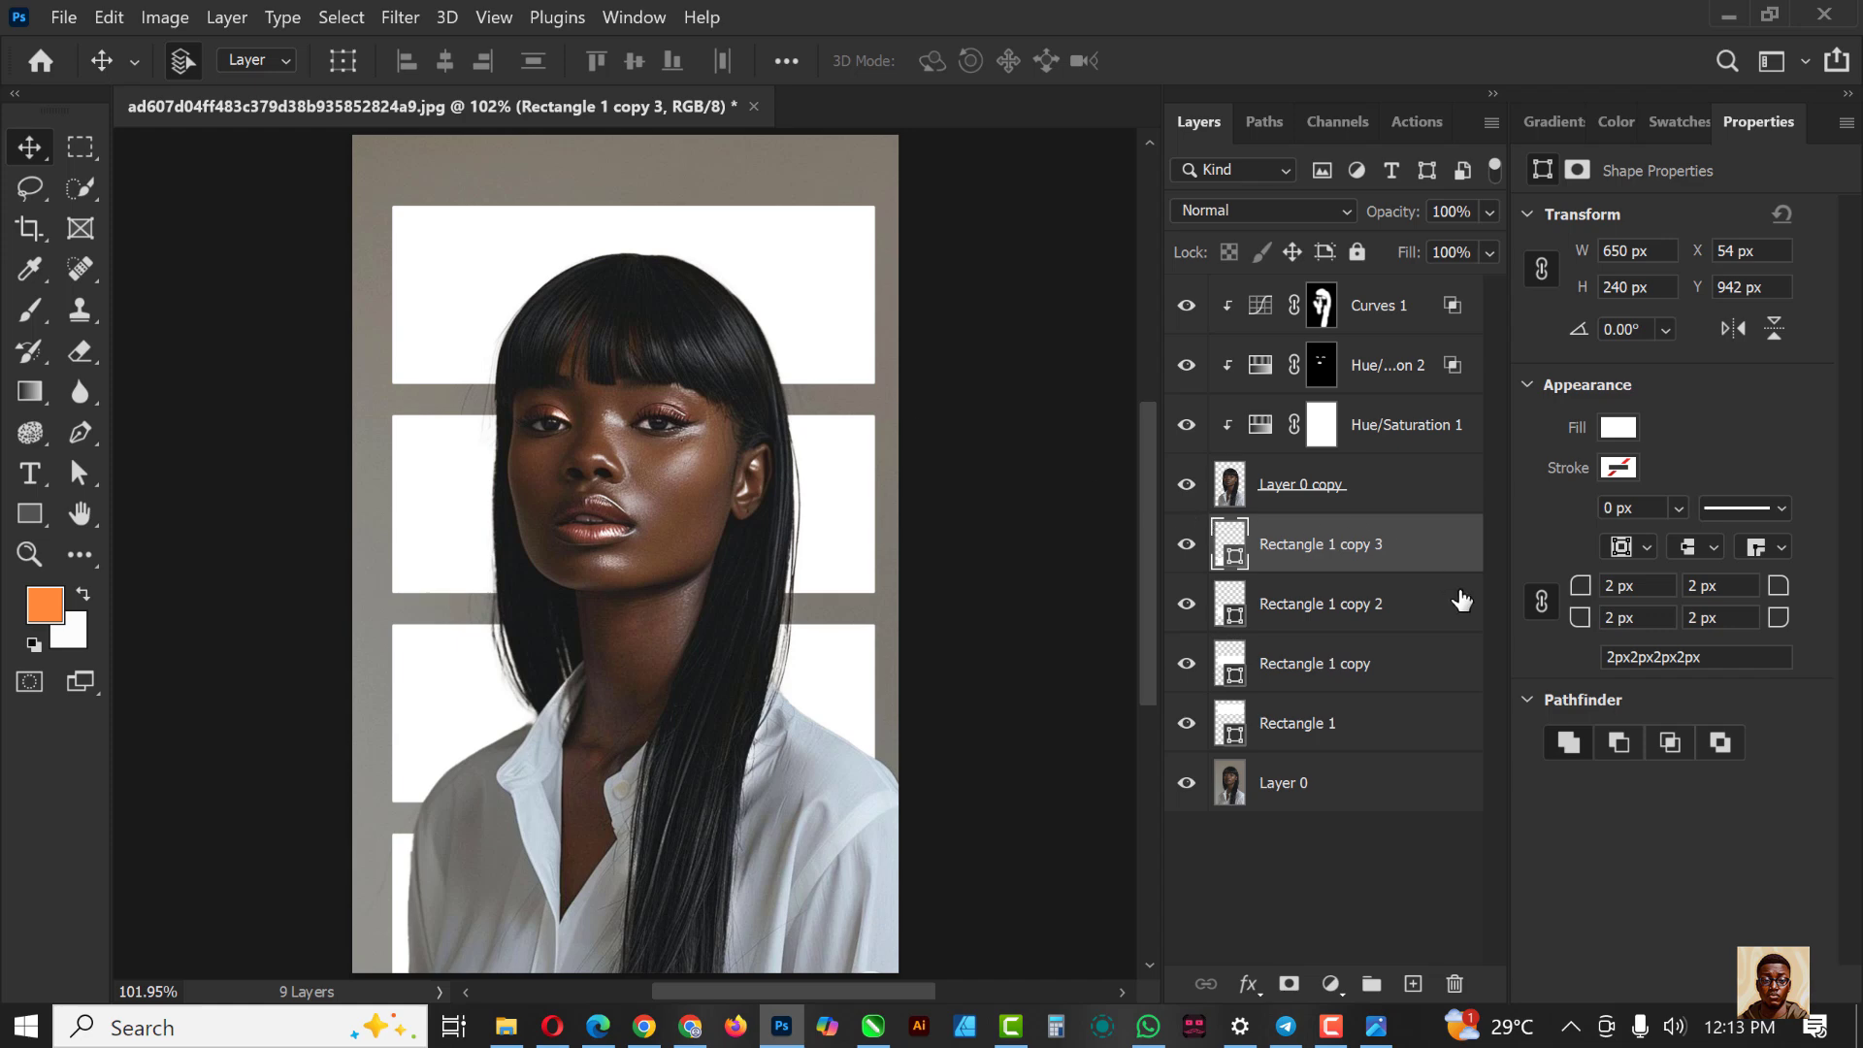
# Step: Convert the four white rectangle layers into one smart object and set its blend mode to Screen
pyautogui.keyDown('shift'); pyautogui.click(1397, 726); pyautogui.keyUp('shift')
pyautogui.rightClick(1398, 726)
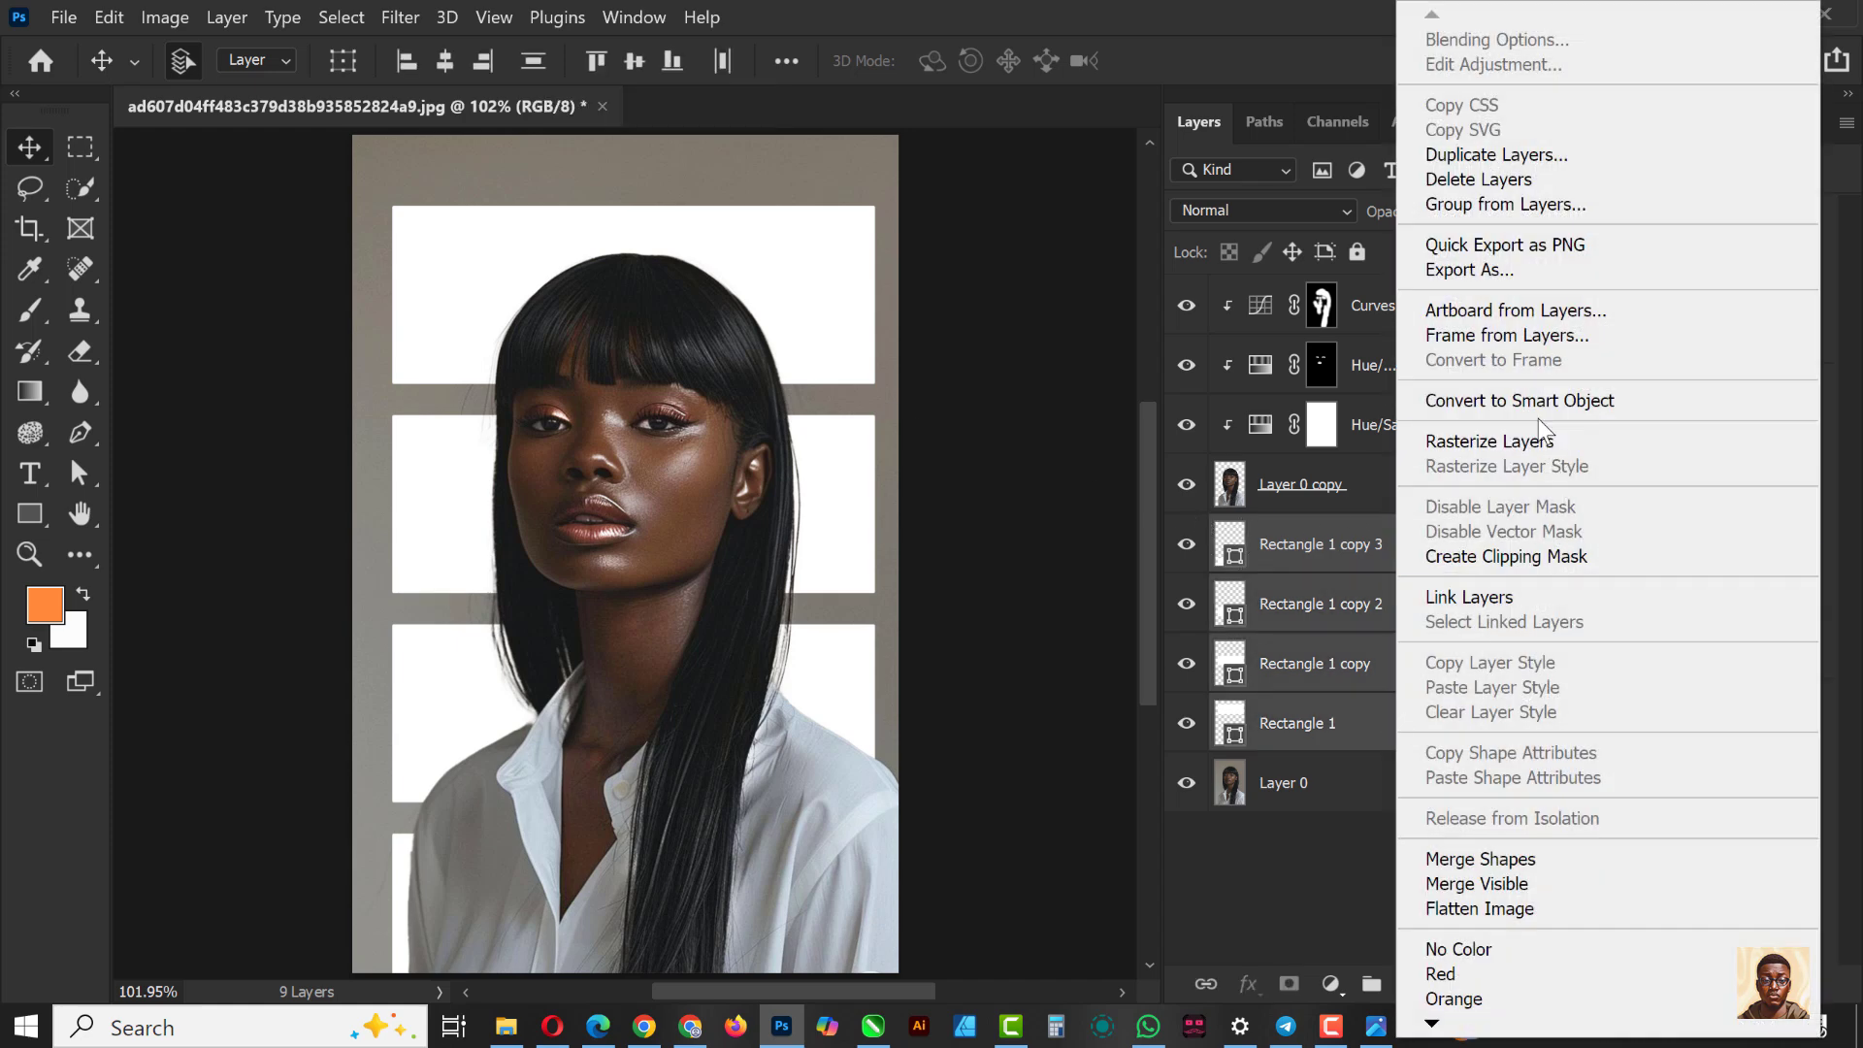
pyautogui.click(1547, 401)
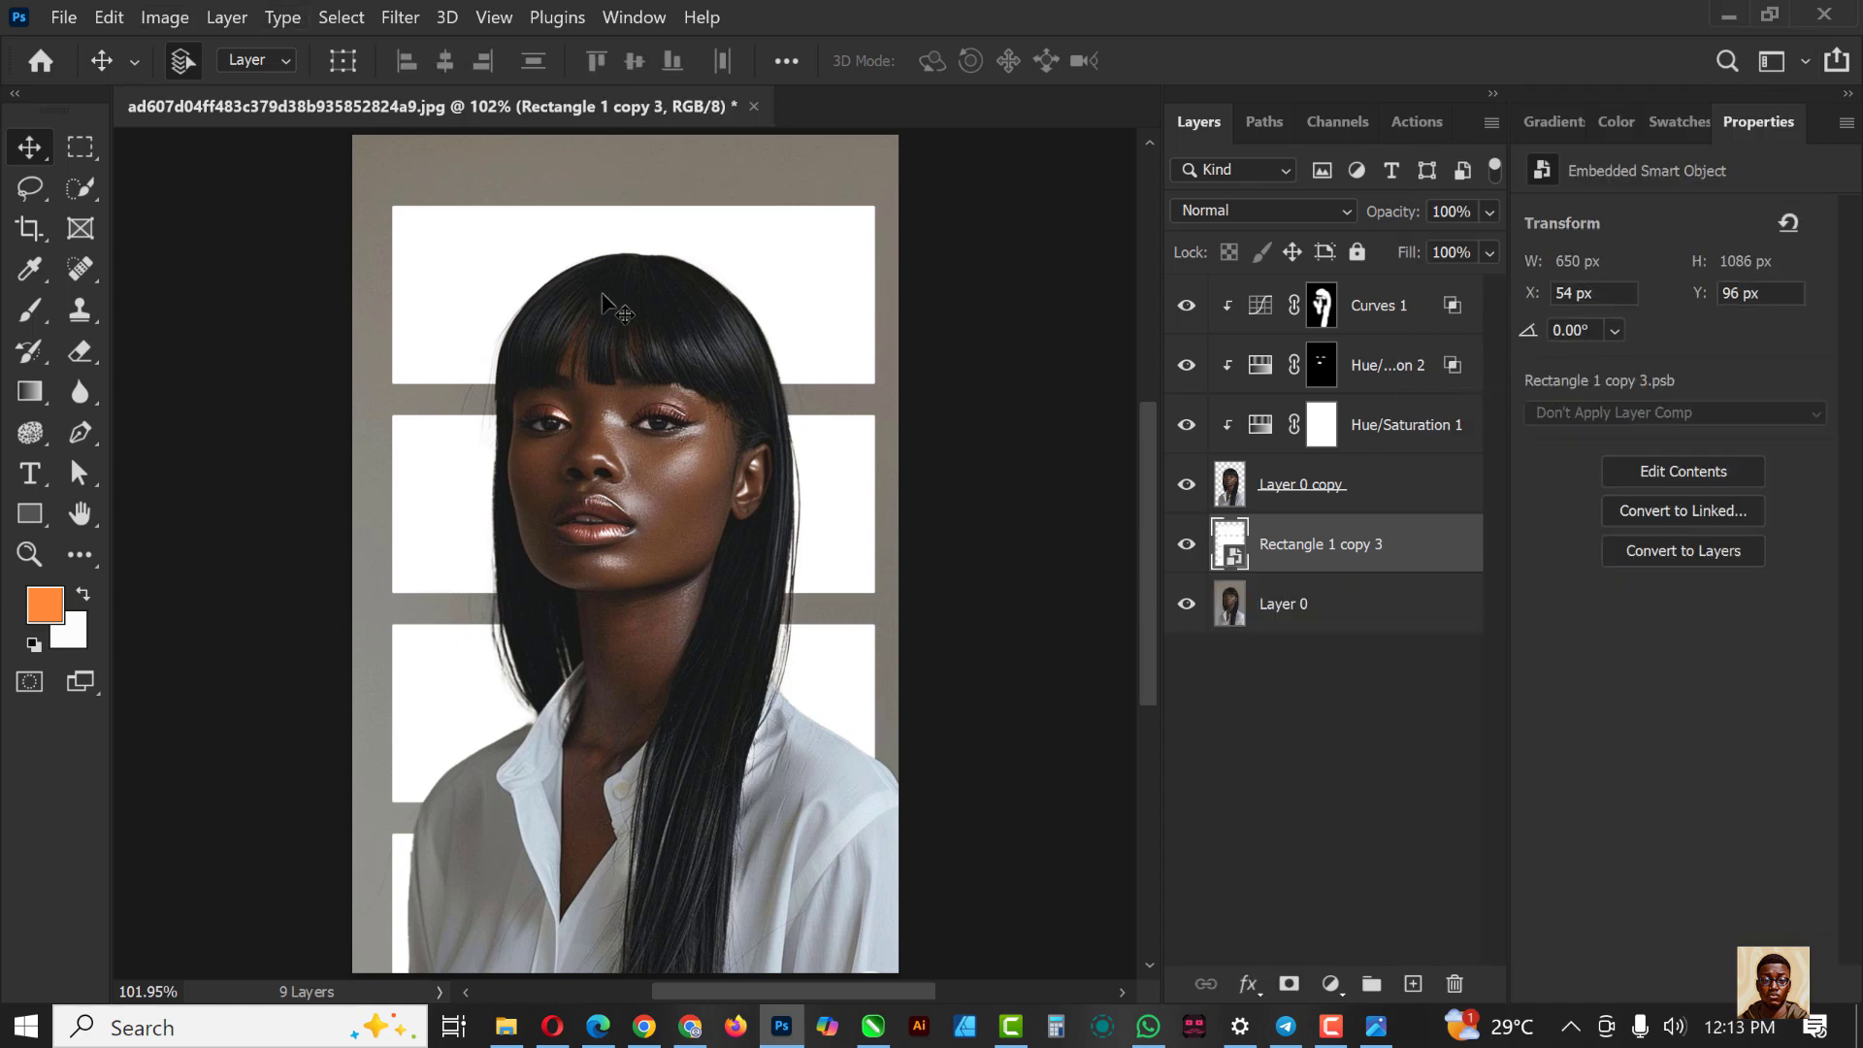
pyautogui.click(1279, 203)
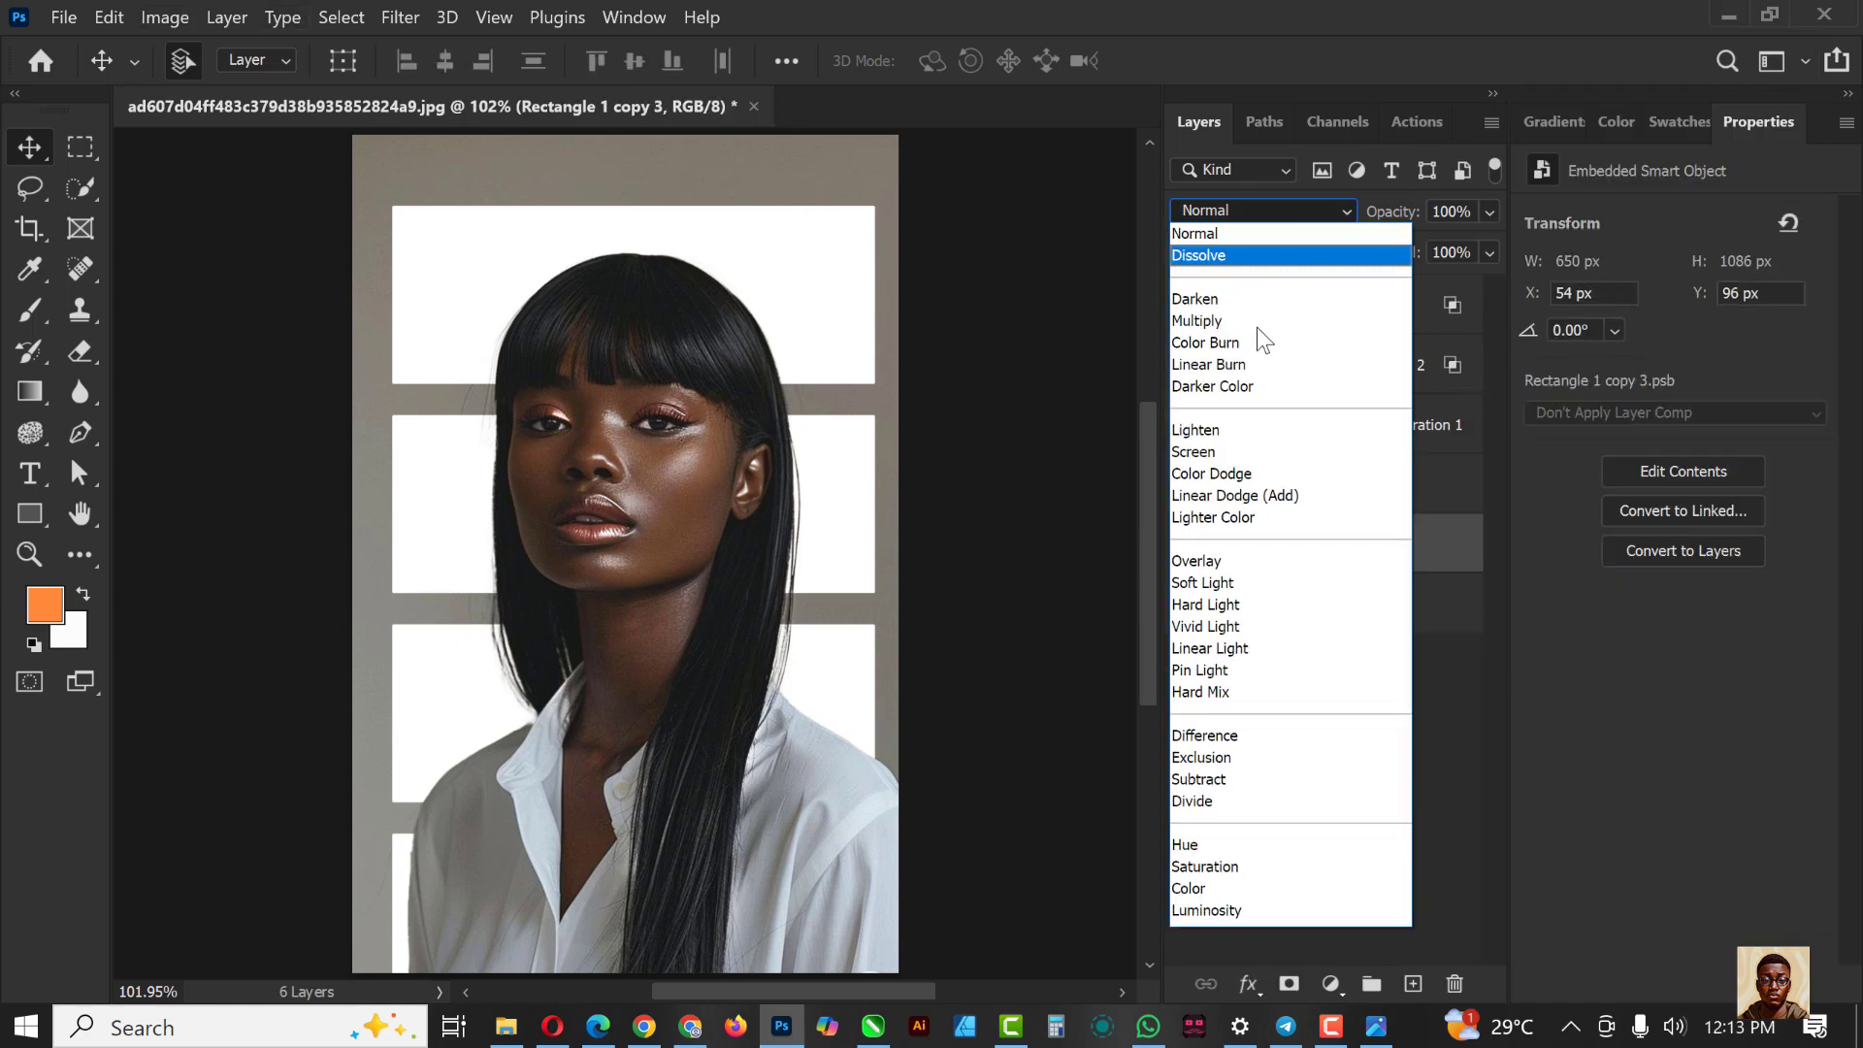
pyautogui.click(1215, 451)
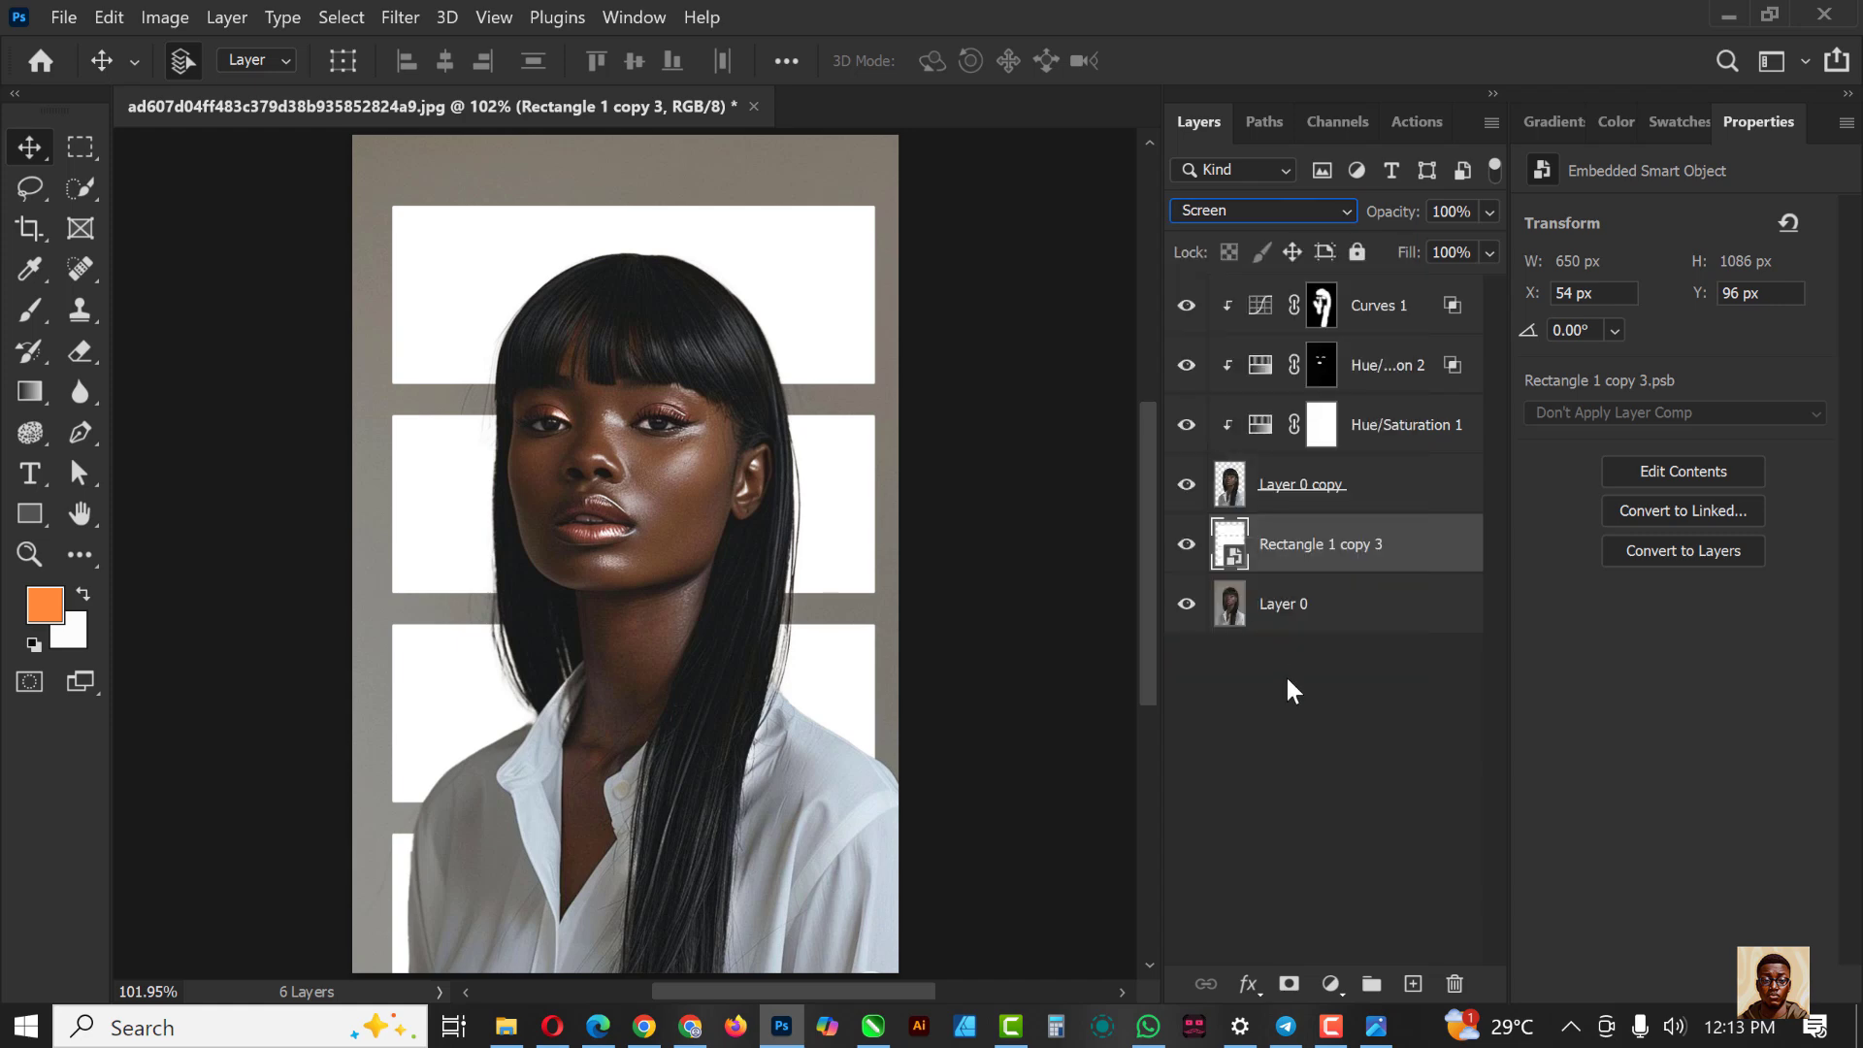
# Step: Apply a Gaussian Blur of radius 15.3 px to the rectangles' smart object and lower its opacity to 48%
pyautogui.click(389, 9)
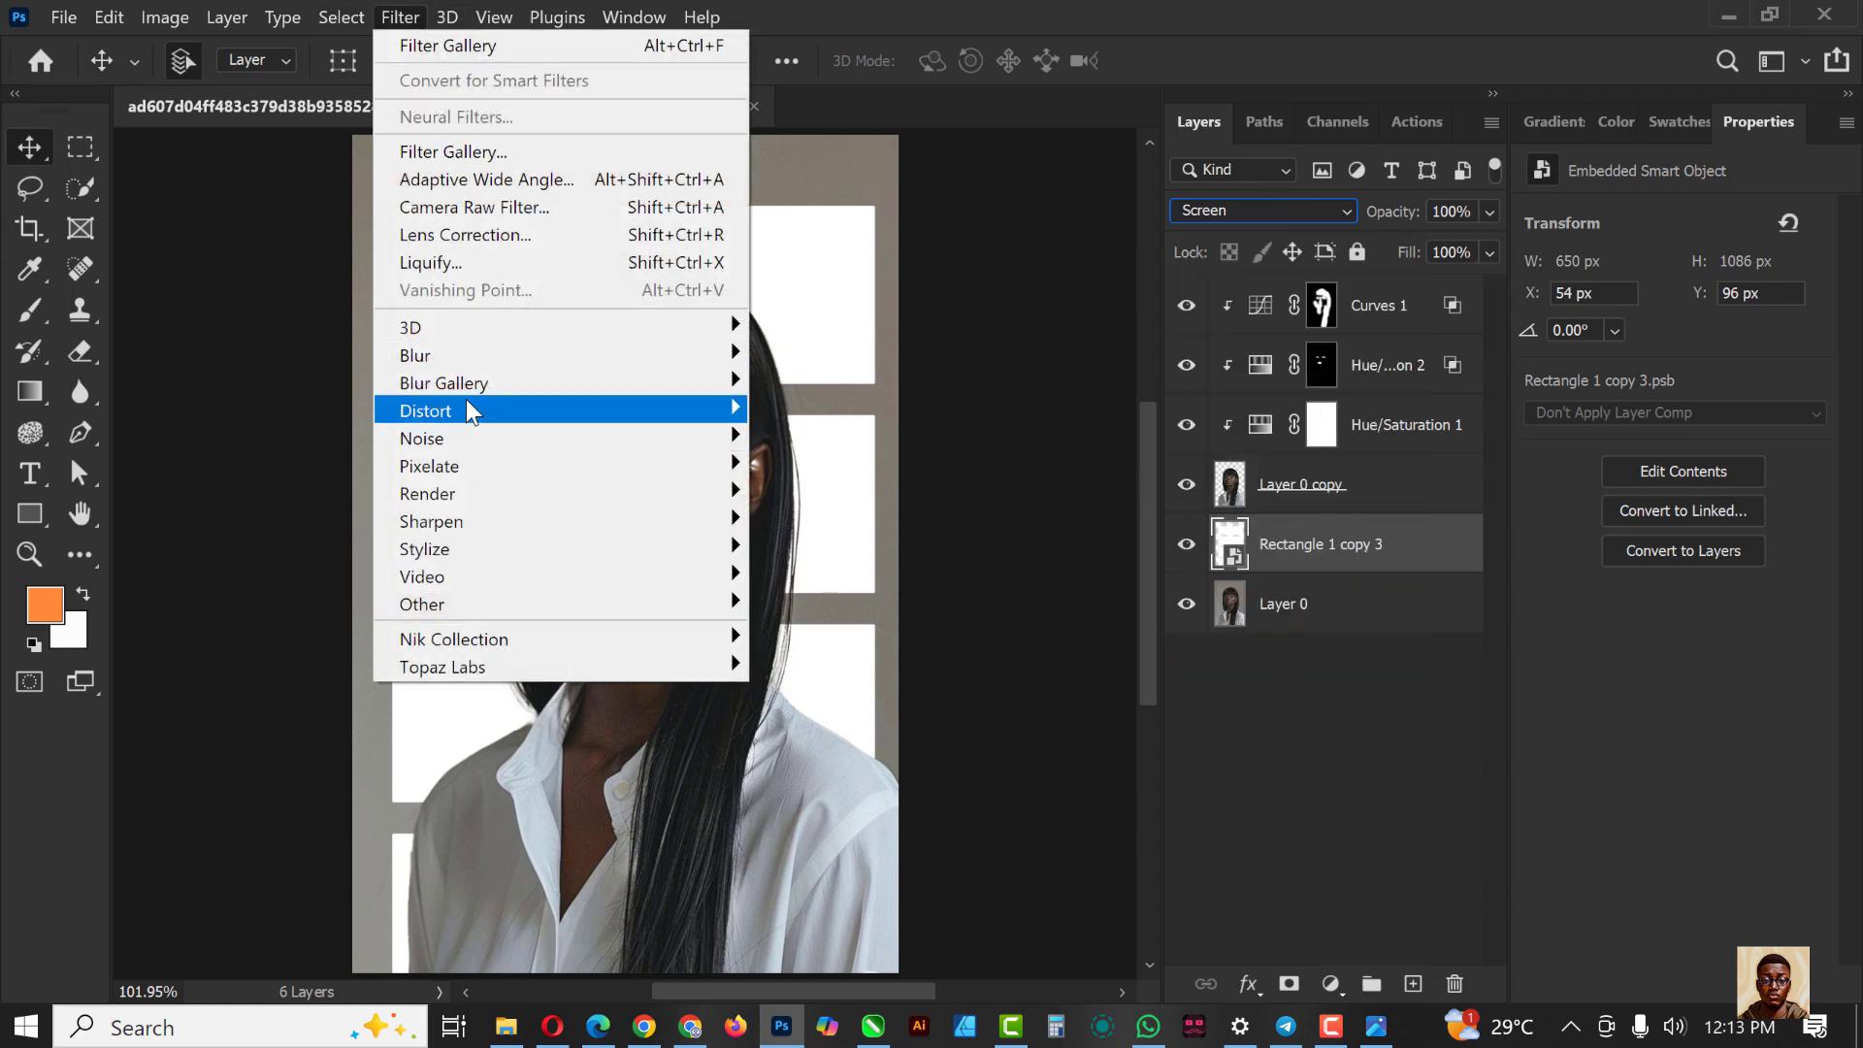
pyautogui.moveTo(466, 366)
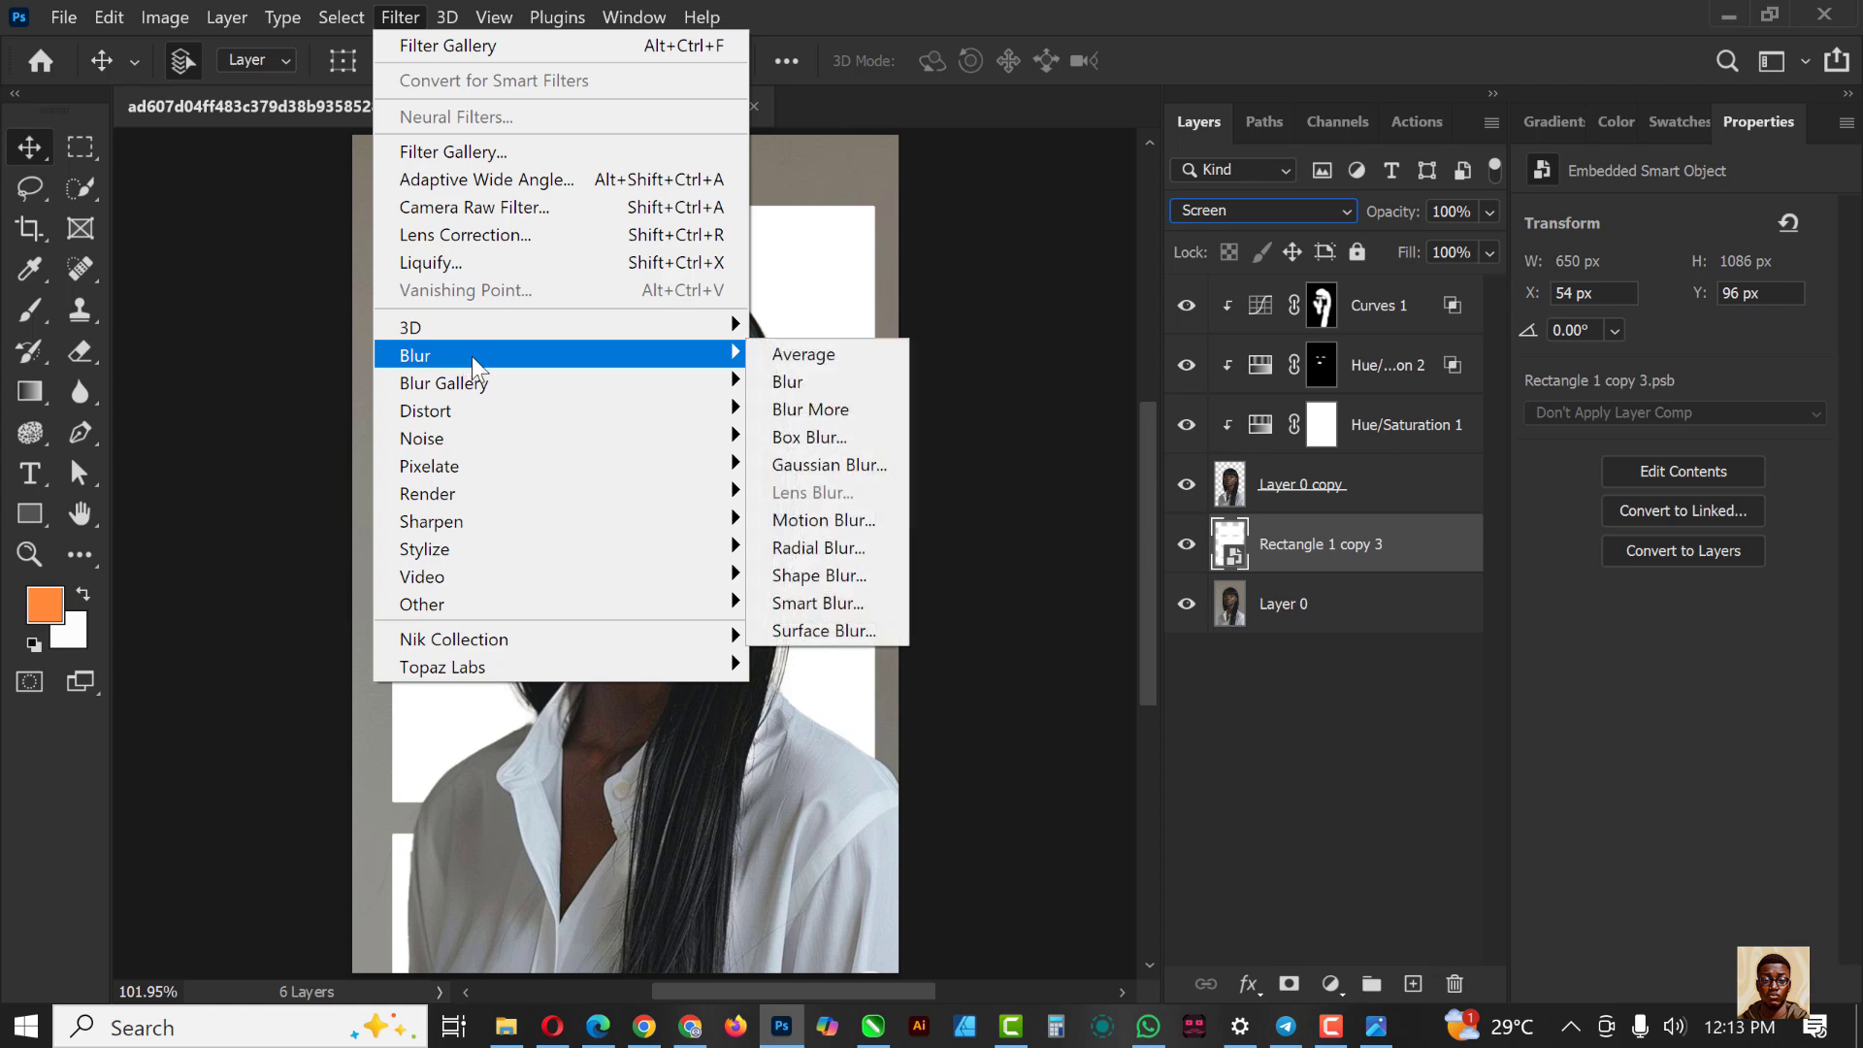
pyautogui.click(806, 463)
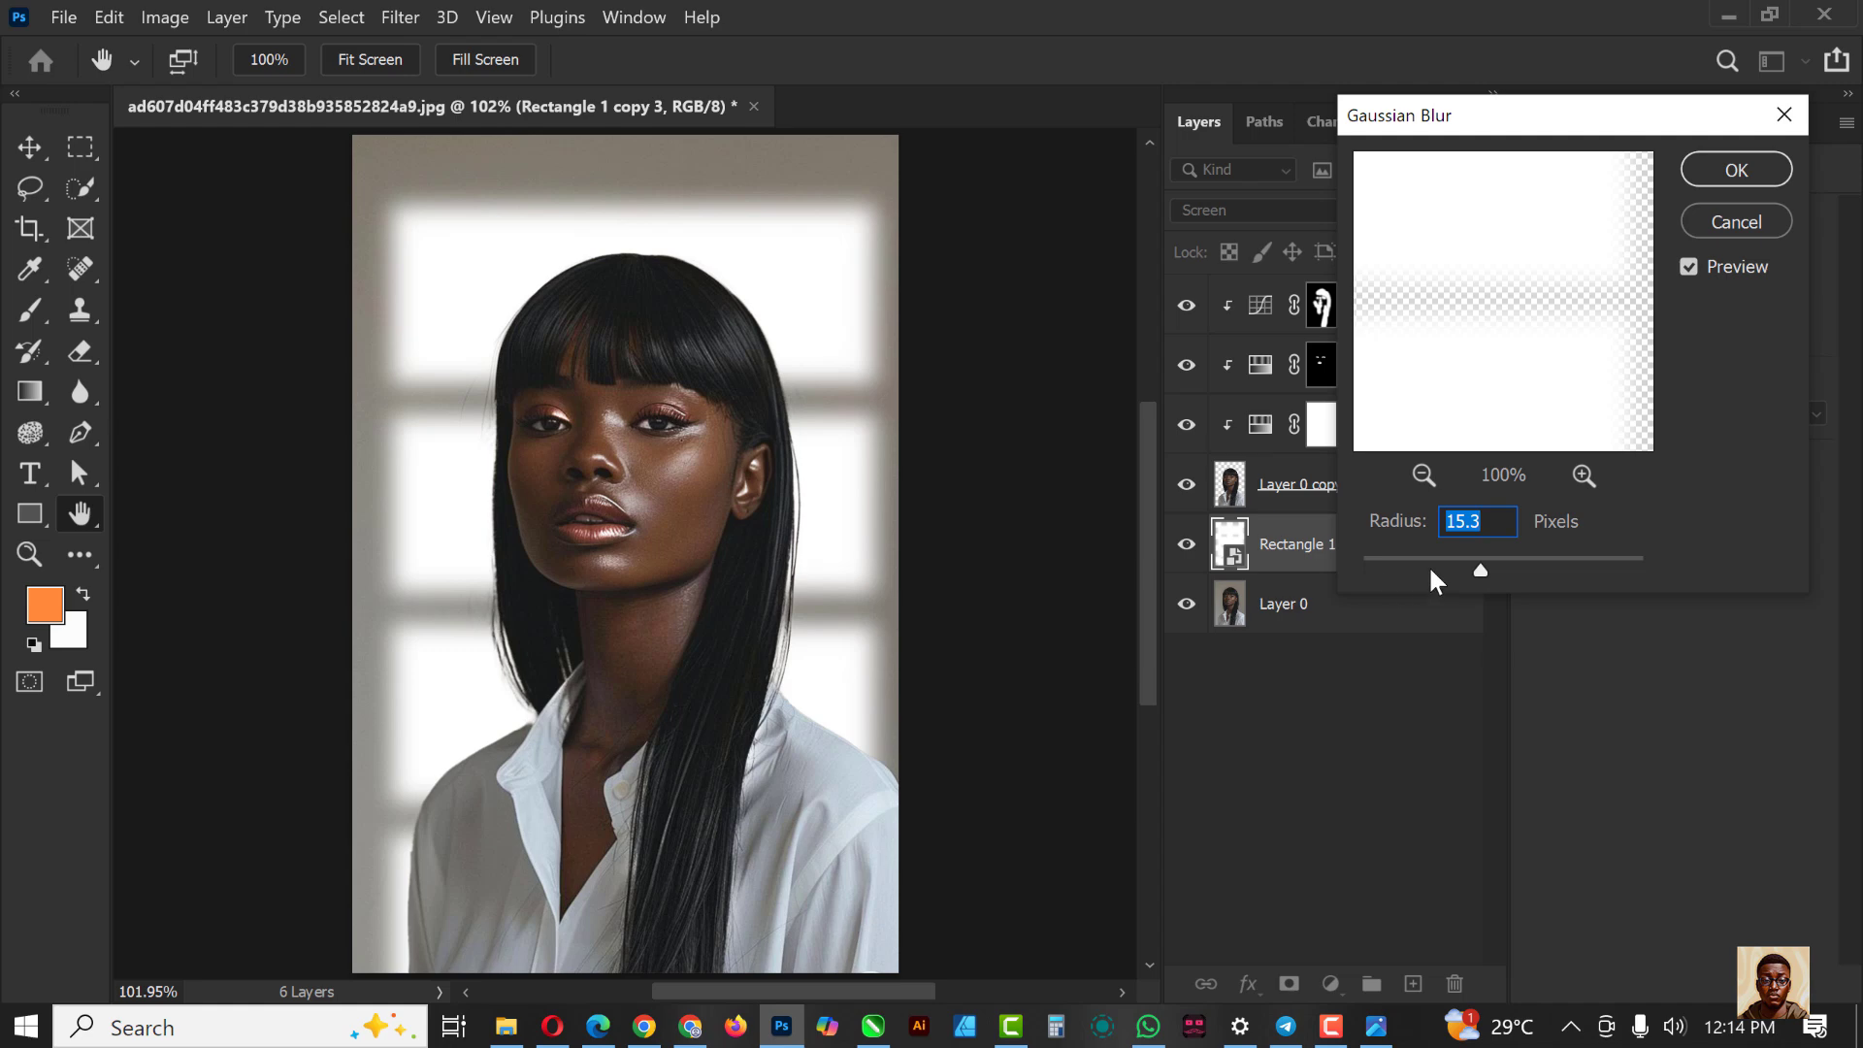
pyautogui.click(1737, 170)
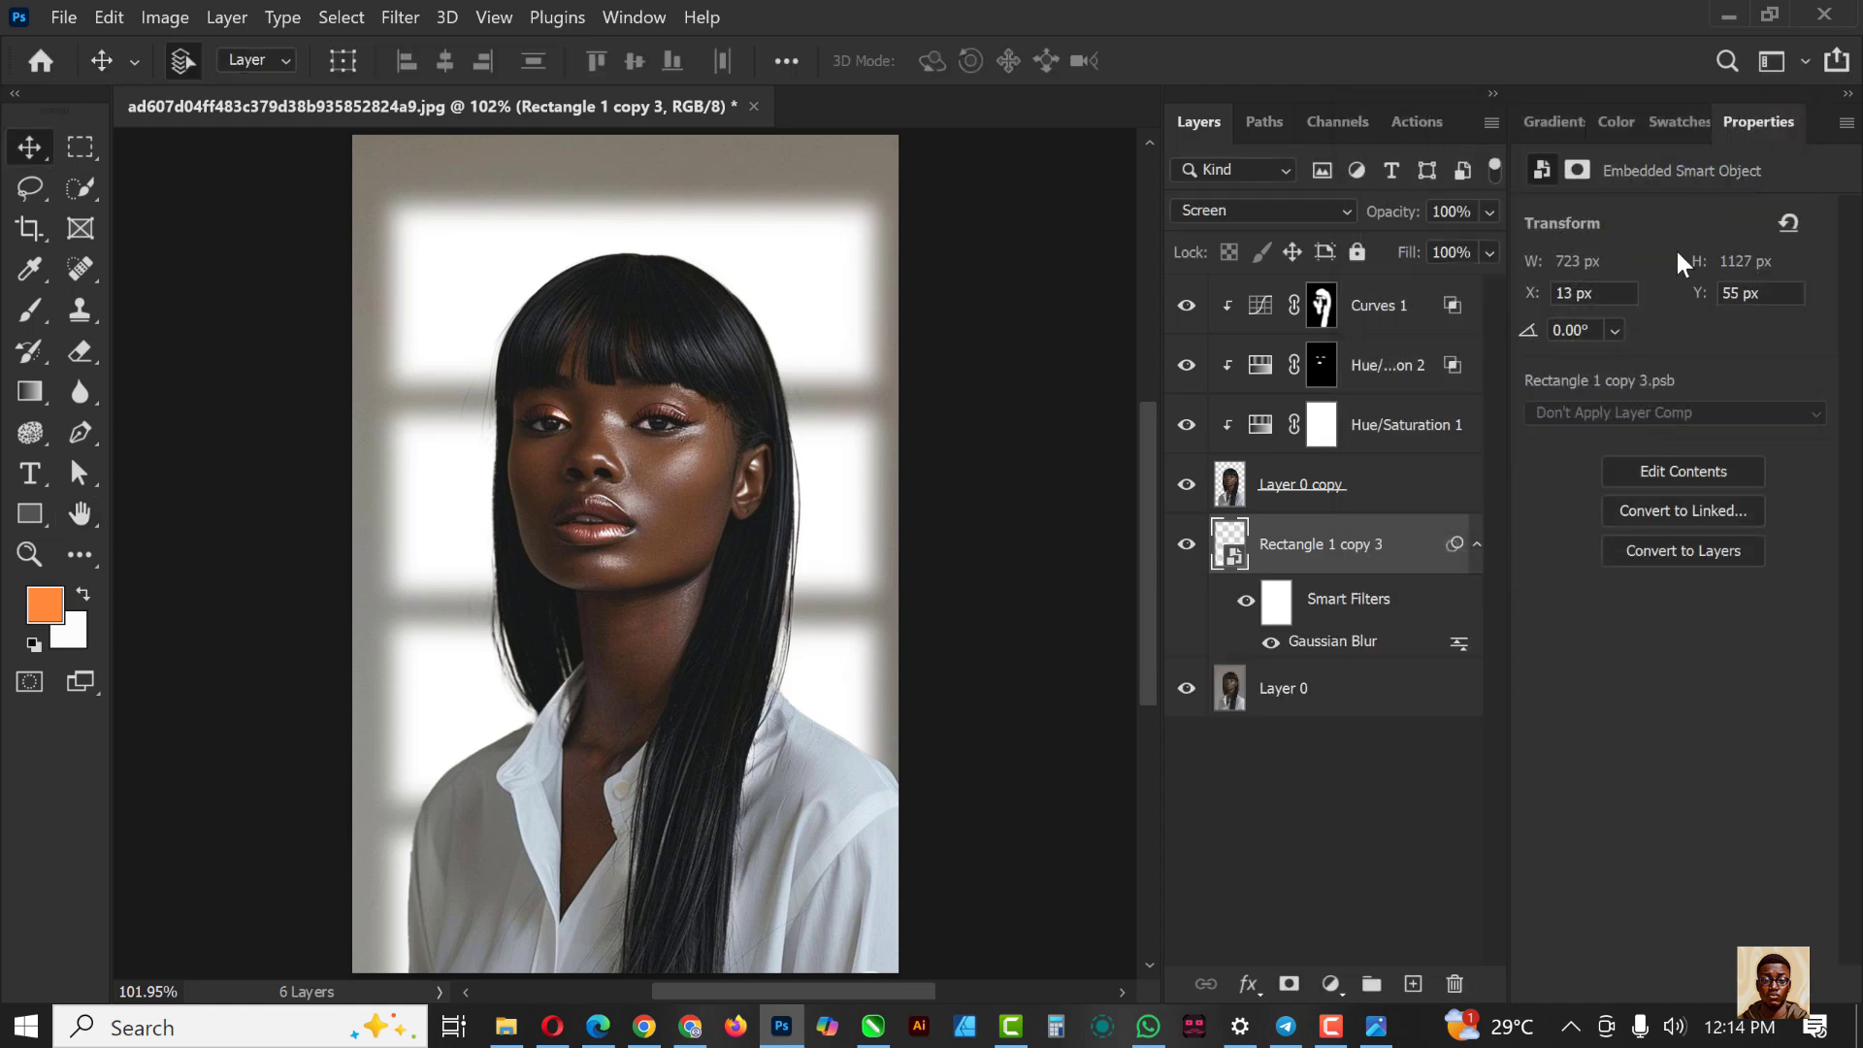
pyautogui.click(1487, 209)
pyautogui.moveTo(1477, 247); pyautogui.dragTo(1416, 246)
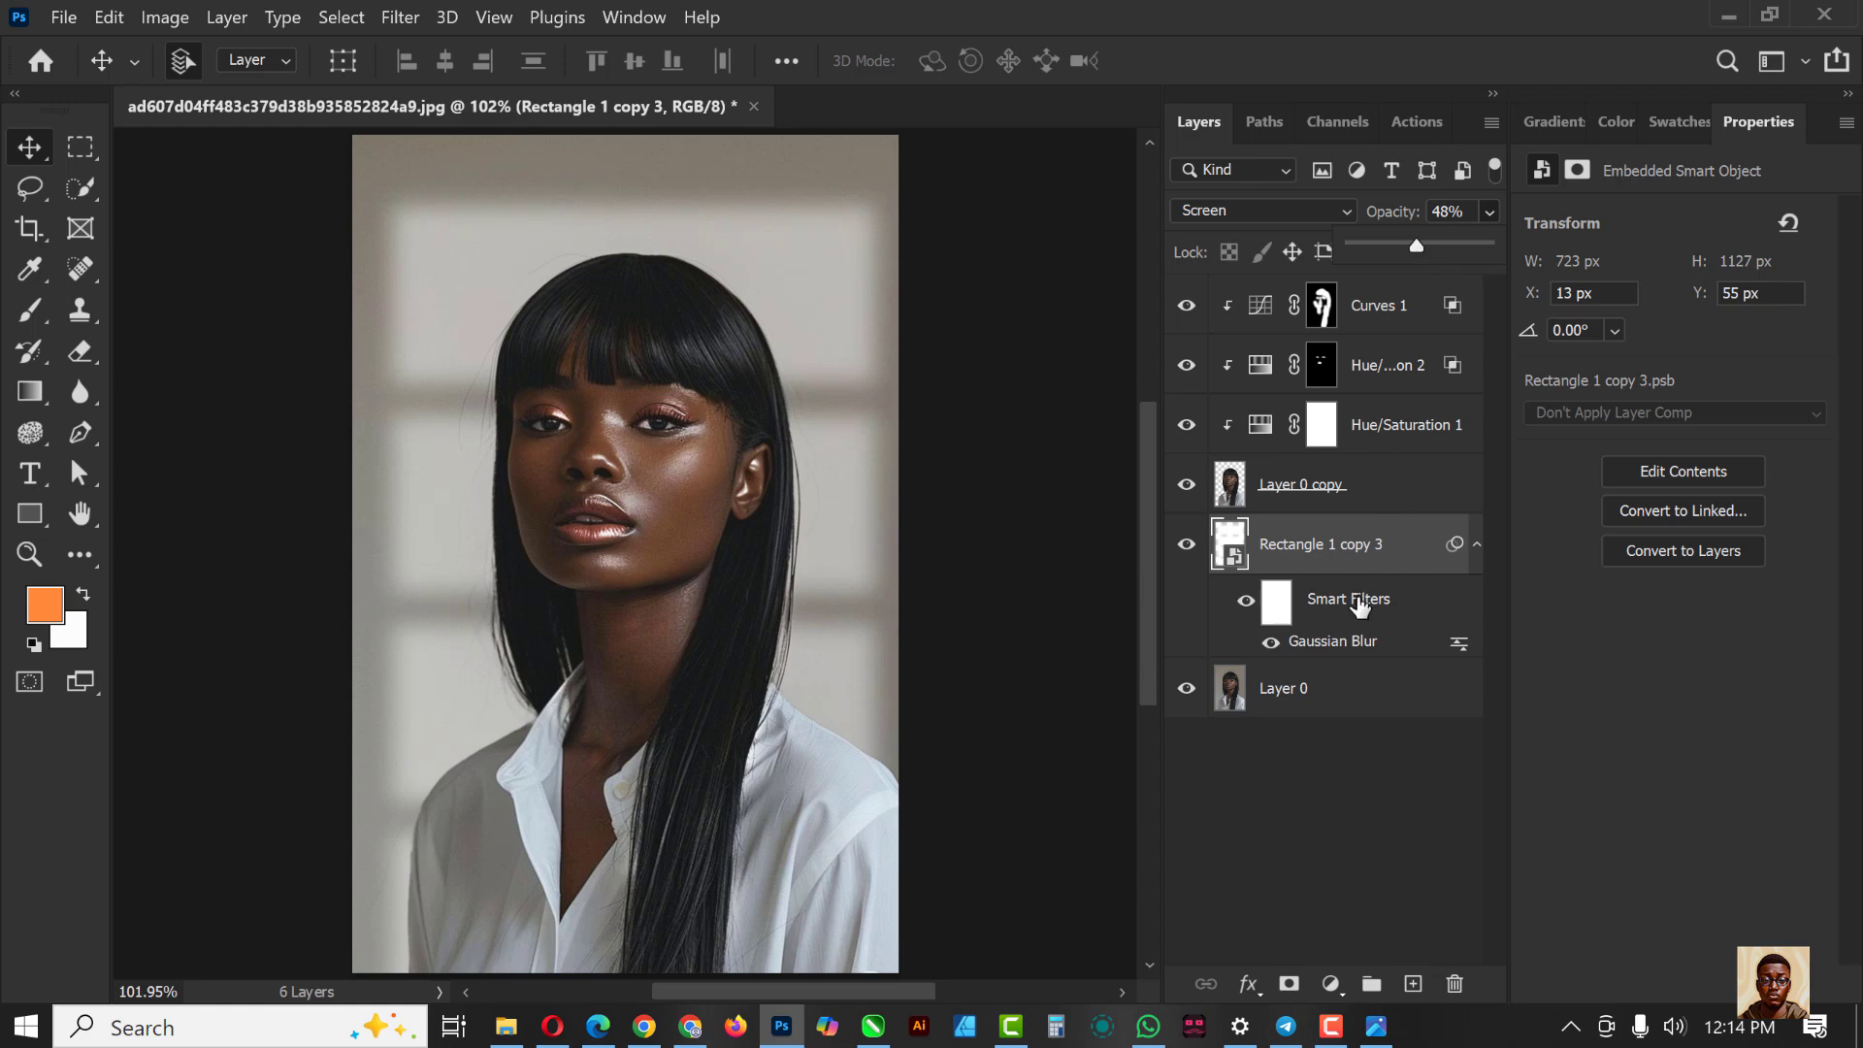
# Step: Set the rectangles' Gaussian Blur smart filter to a radius of 8.8 px and the layer's opacity to 45%
pyautogui.doubleClick(1329, 642)
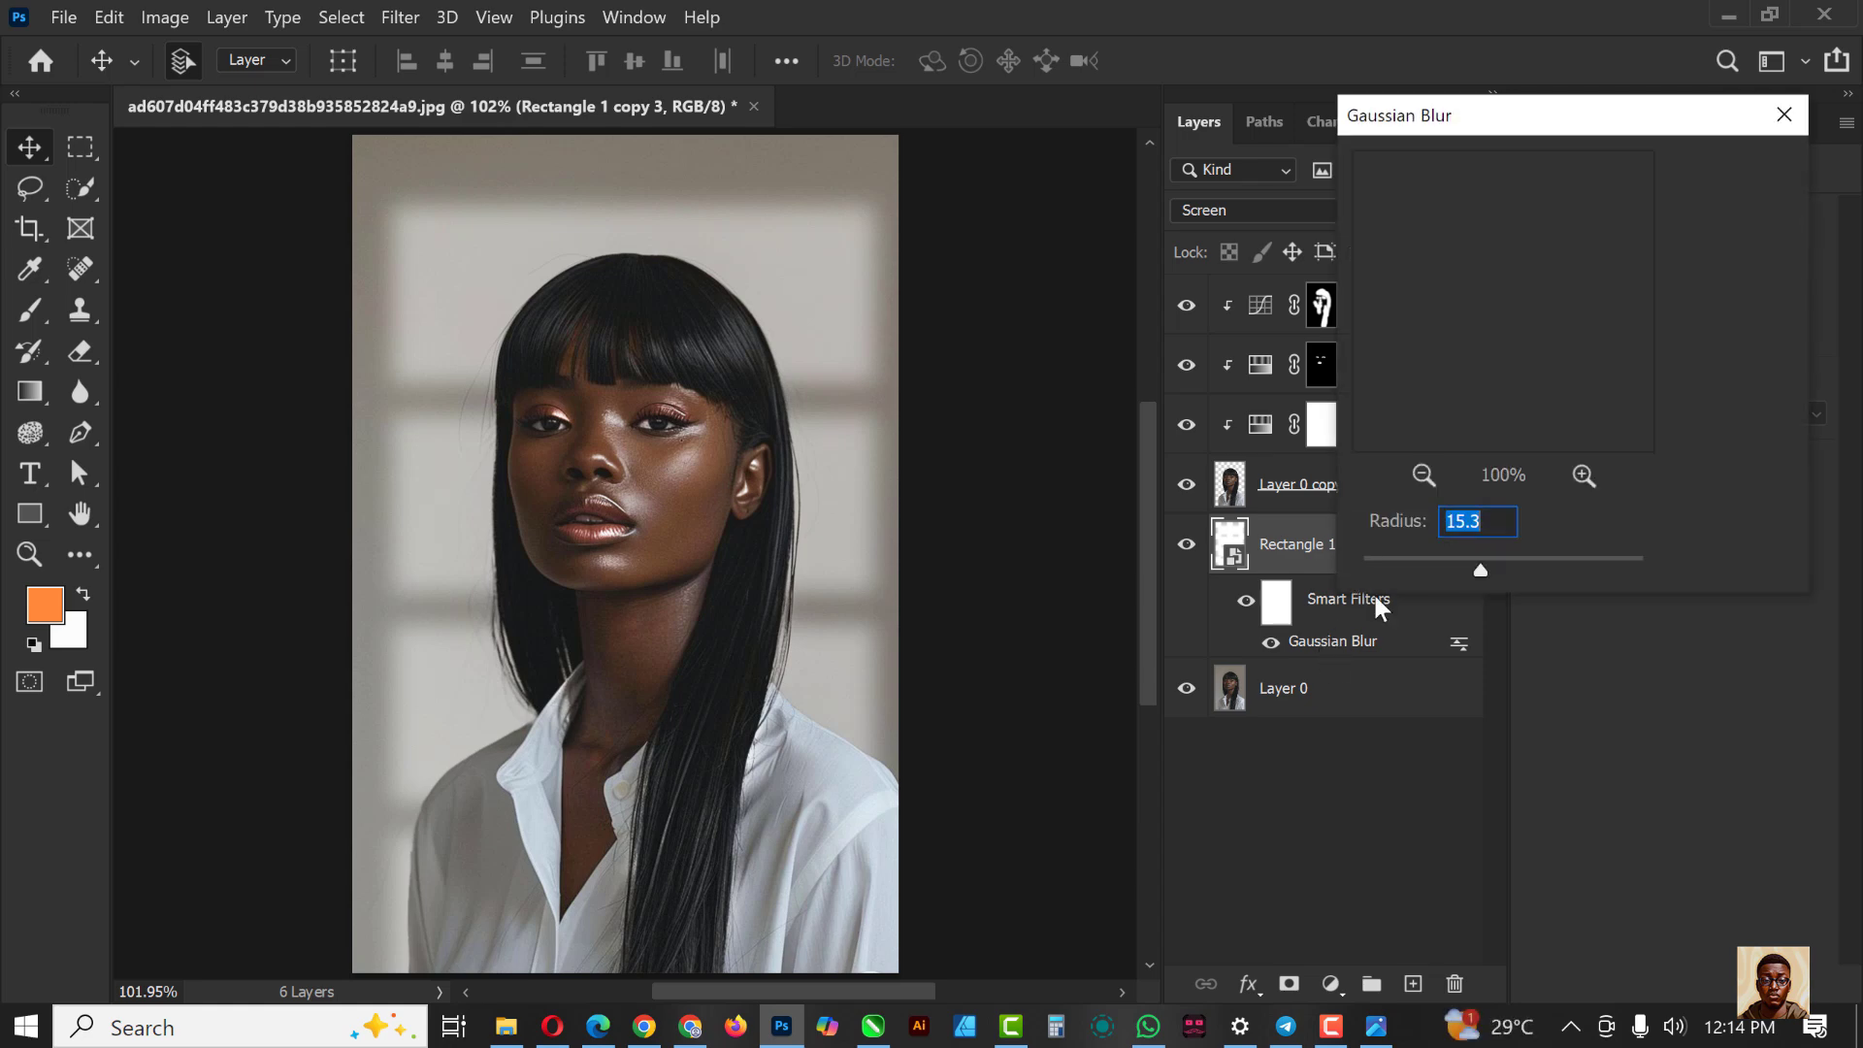
pyautogui.click(1440, 555)
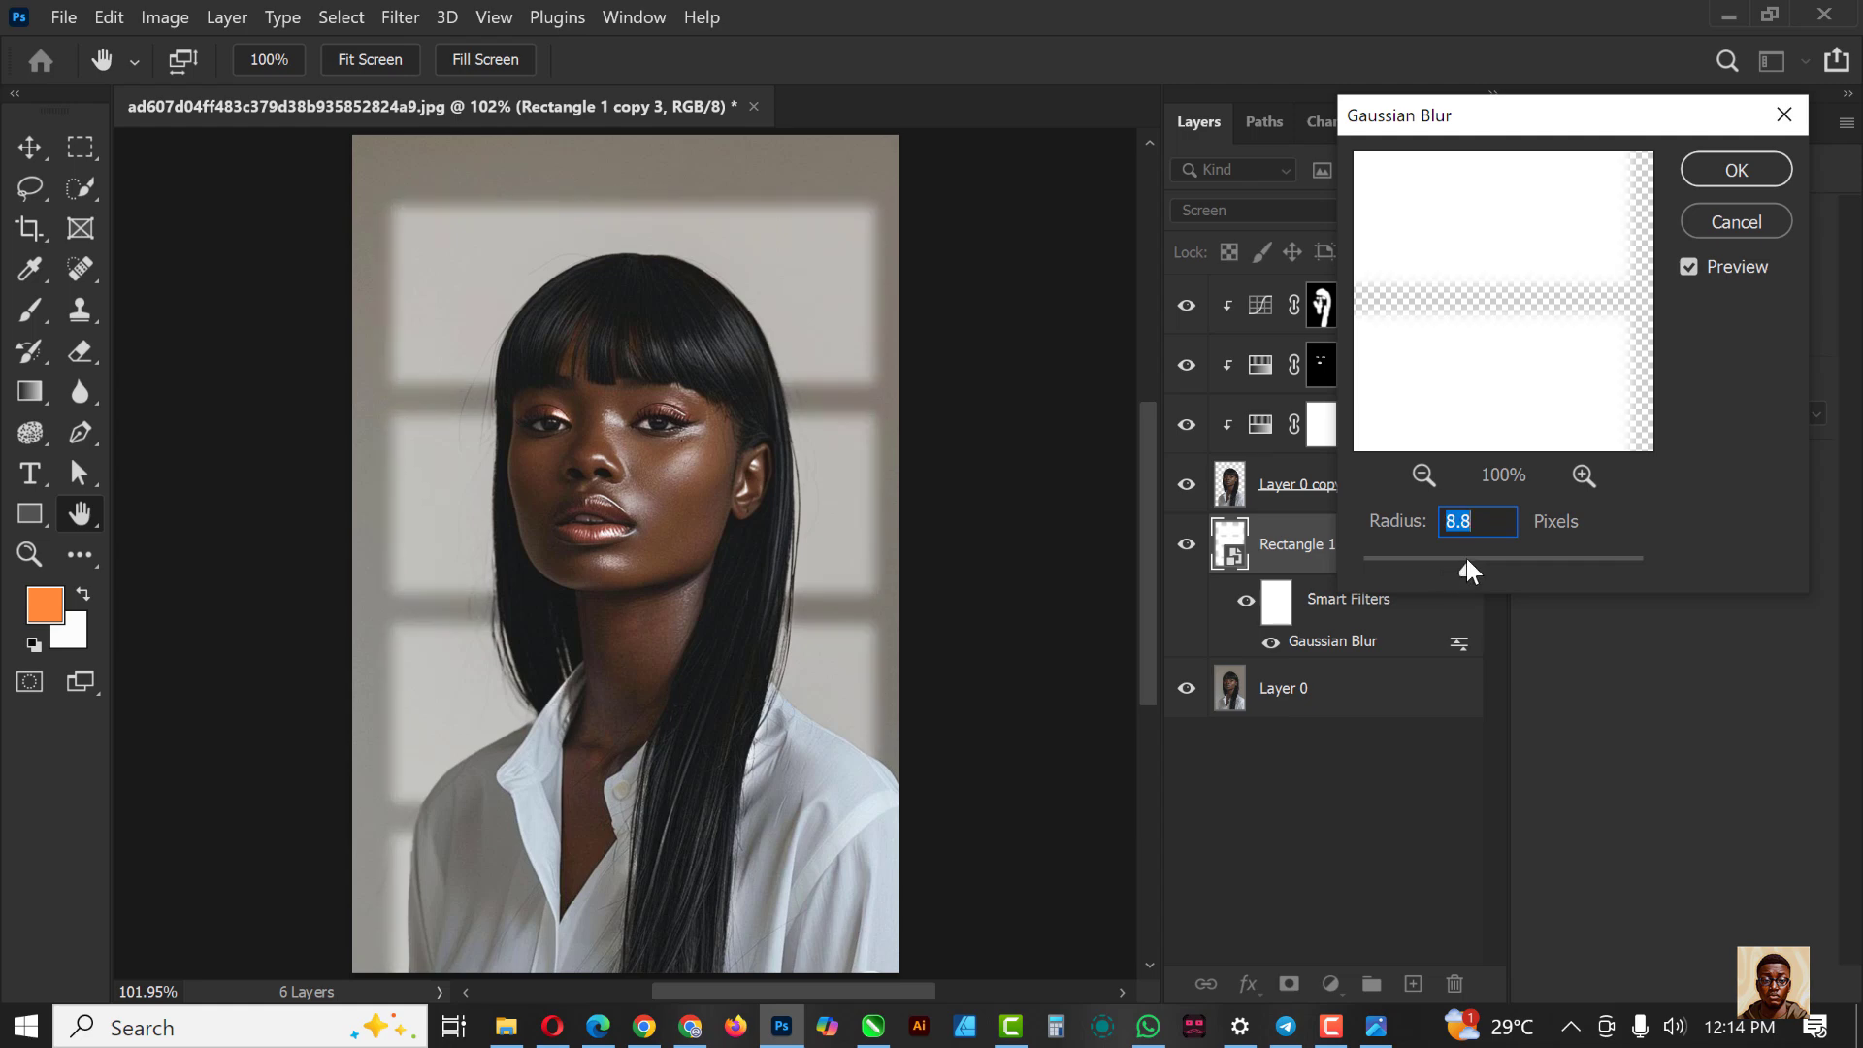
pyautogui.click(1716, 175)
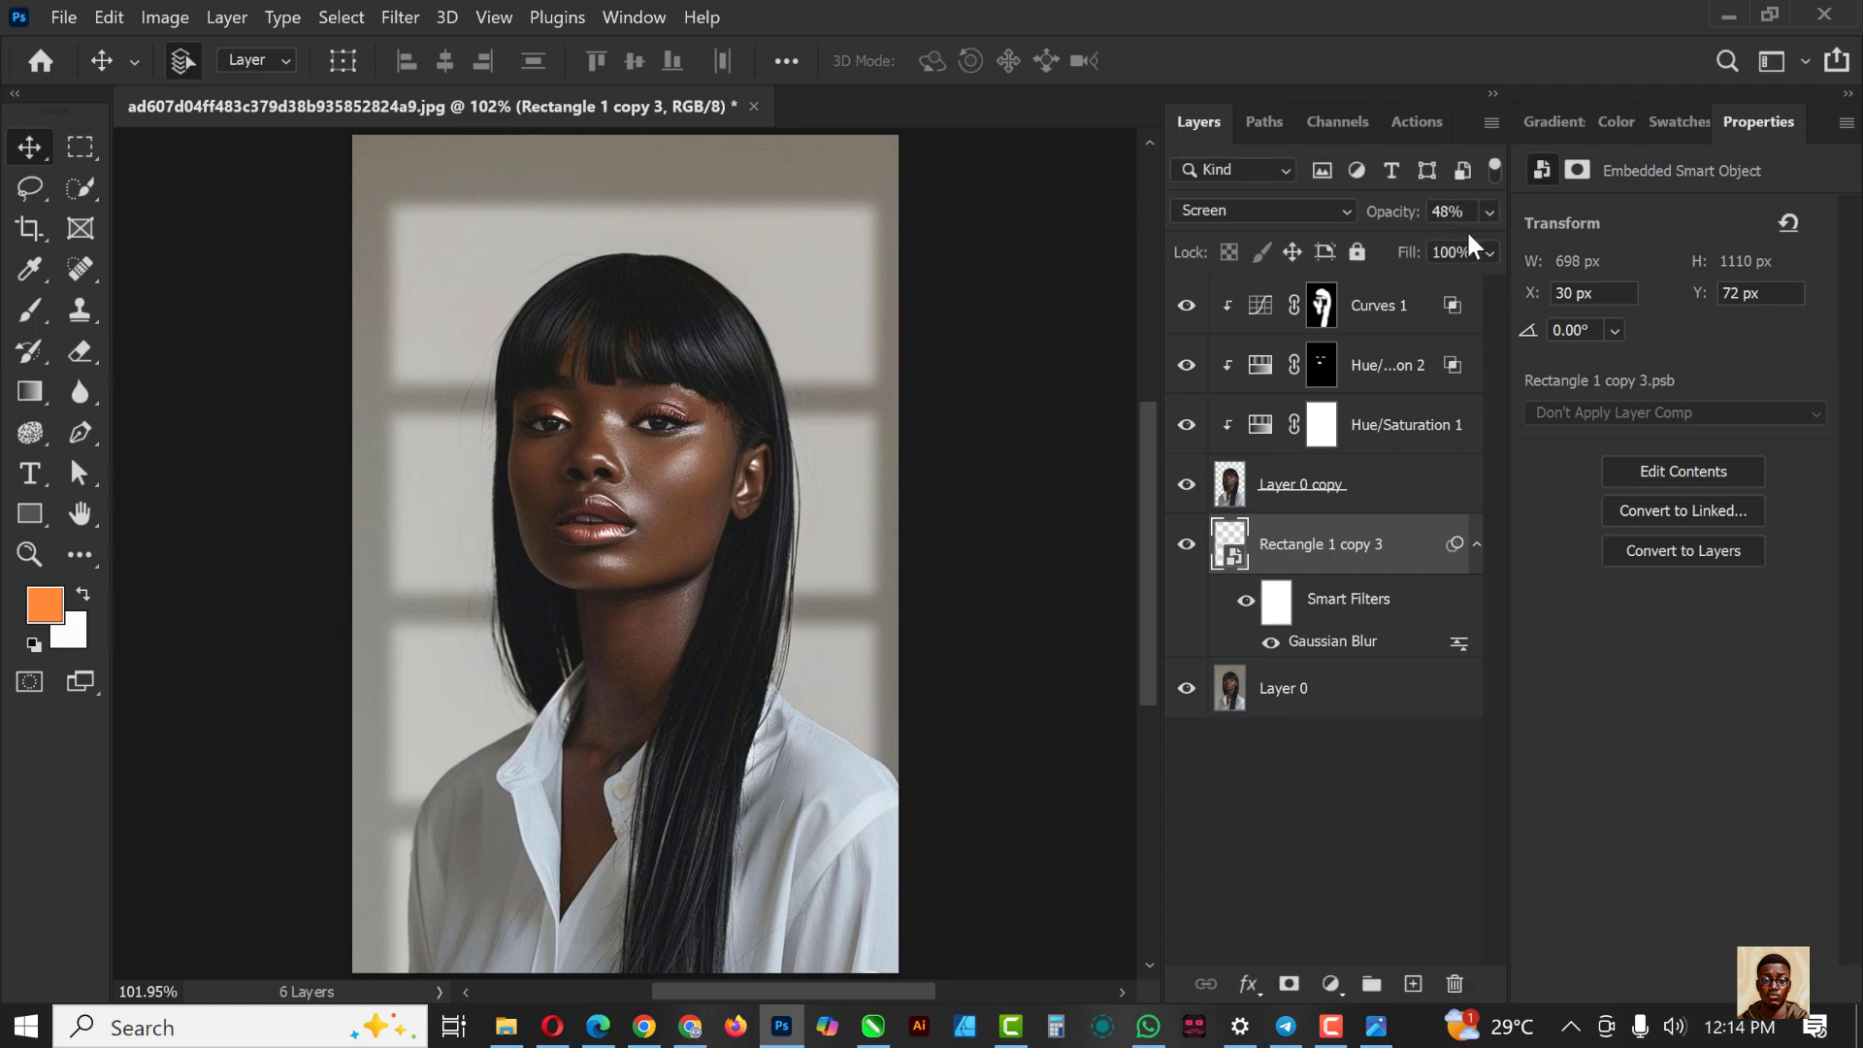
pyautogui.click(1488, 210)
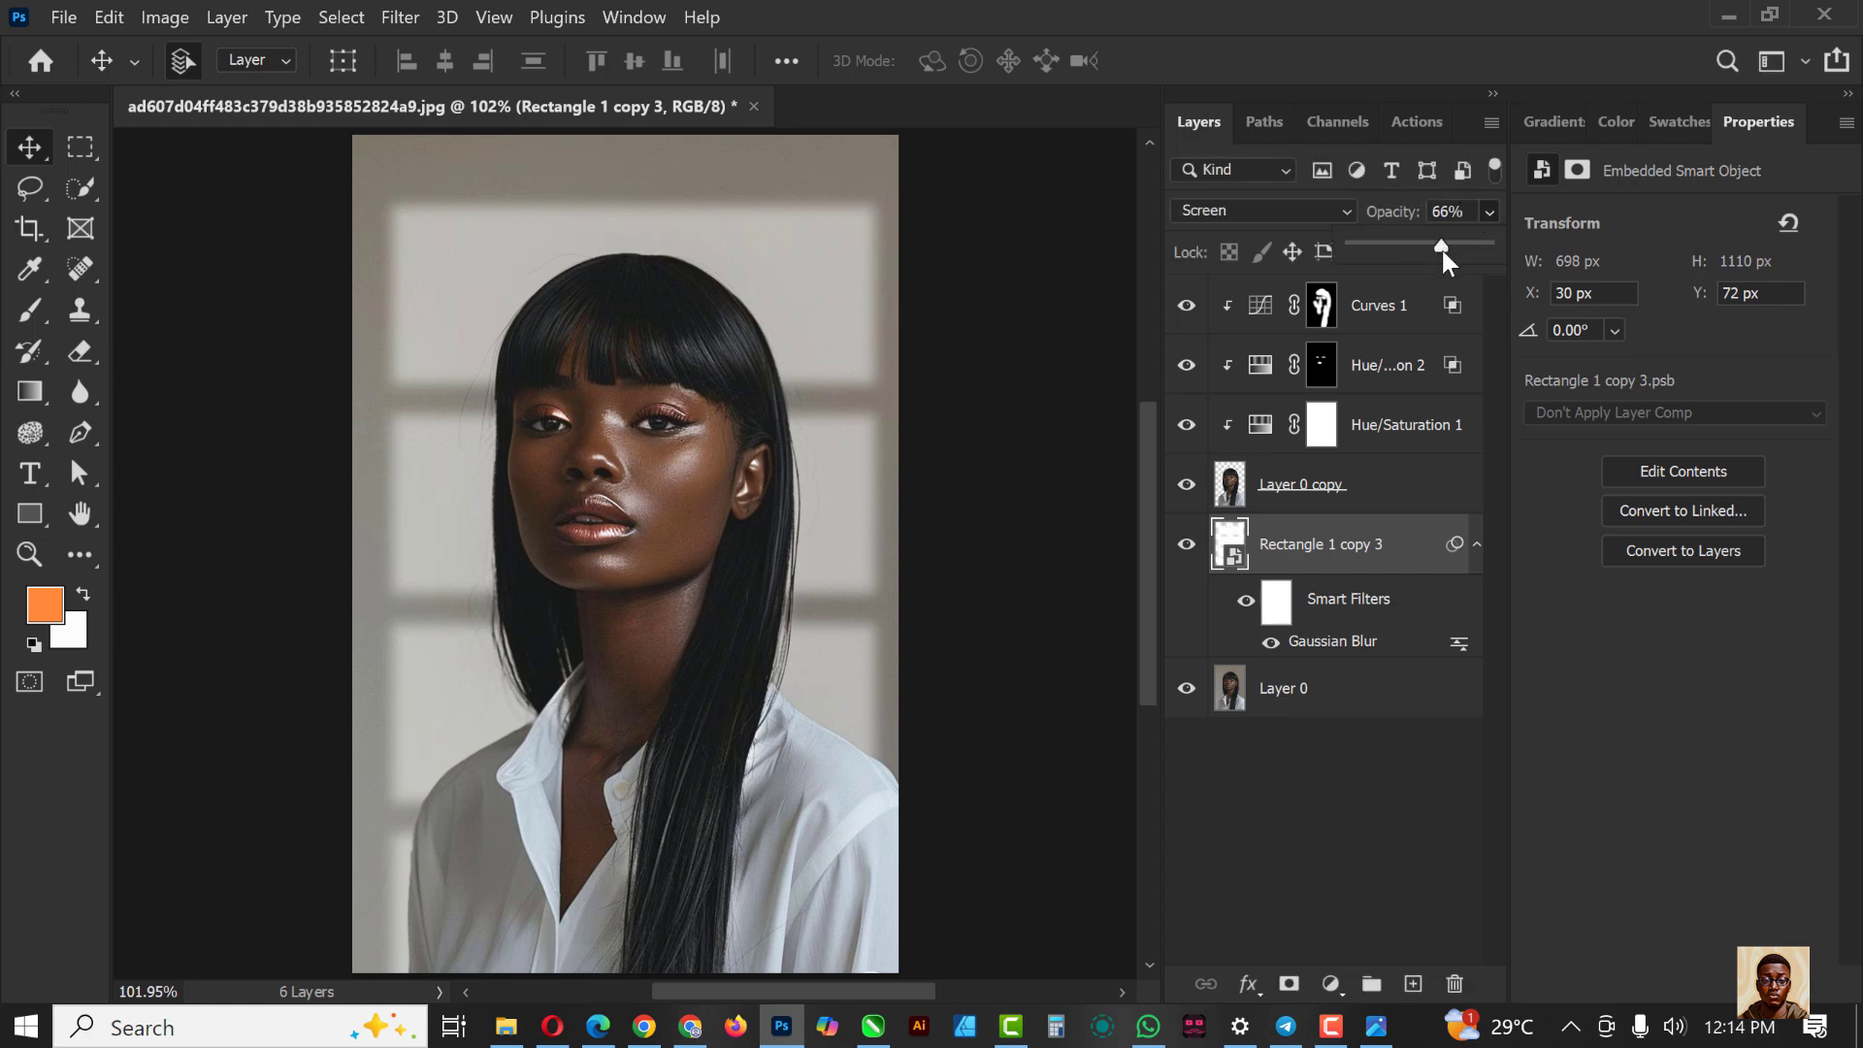
pyautogui.moveTo(1441, 250); pyautogui.dragTo(1445, 250)
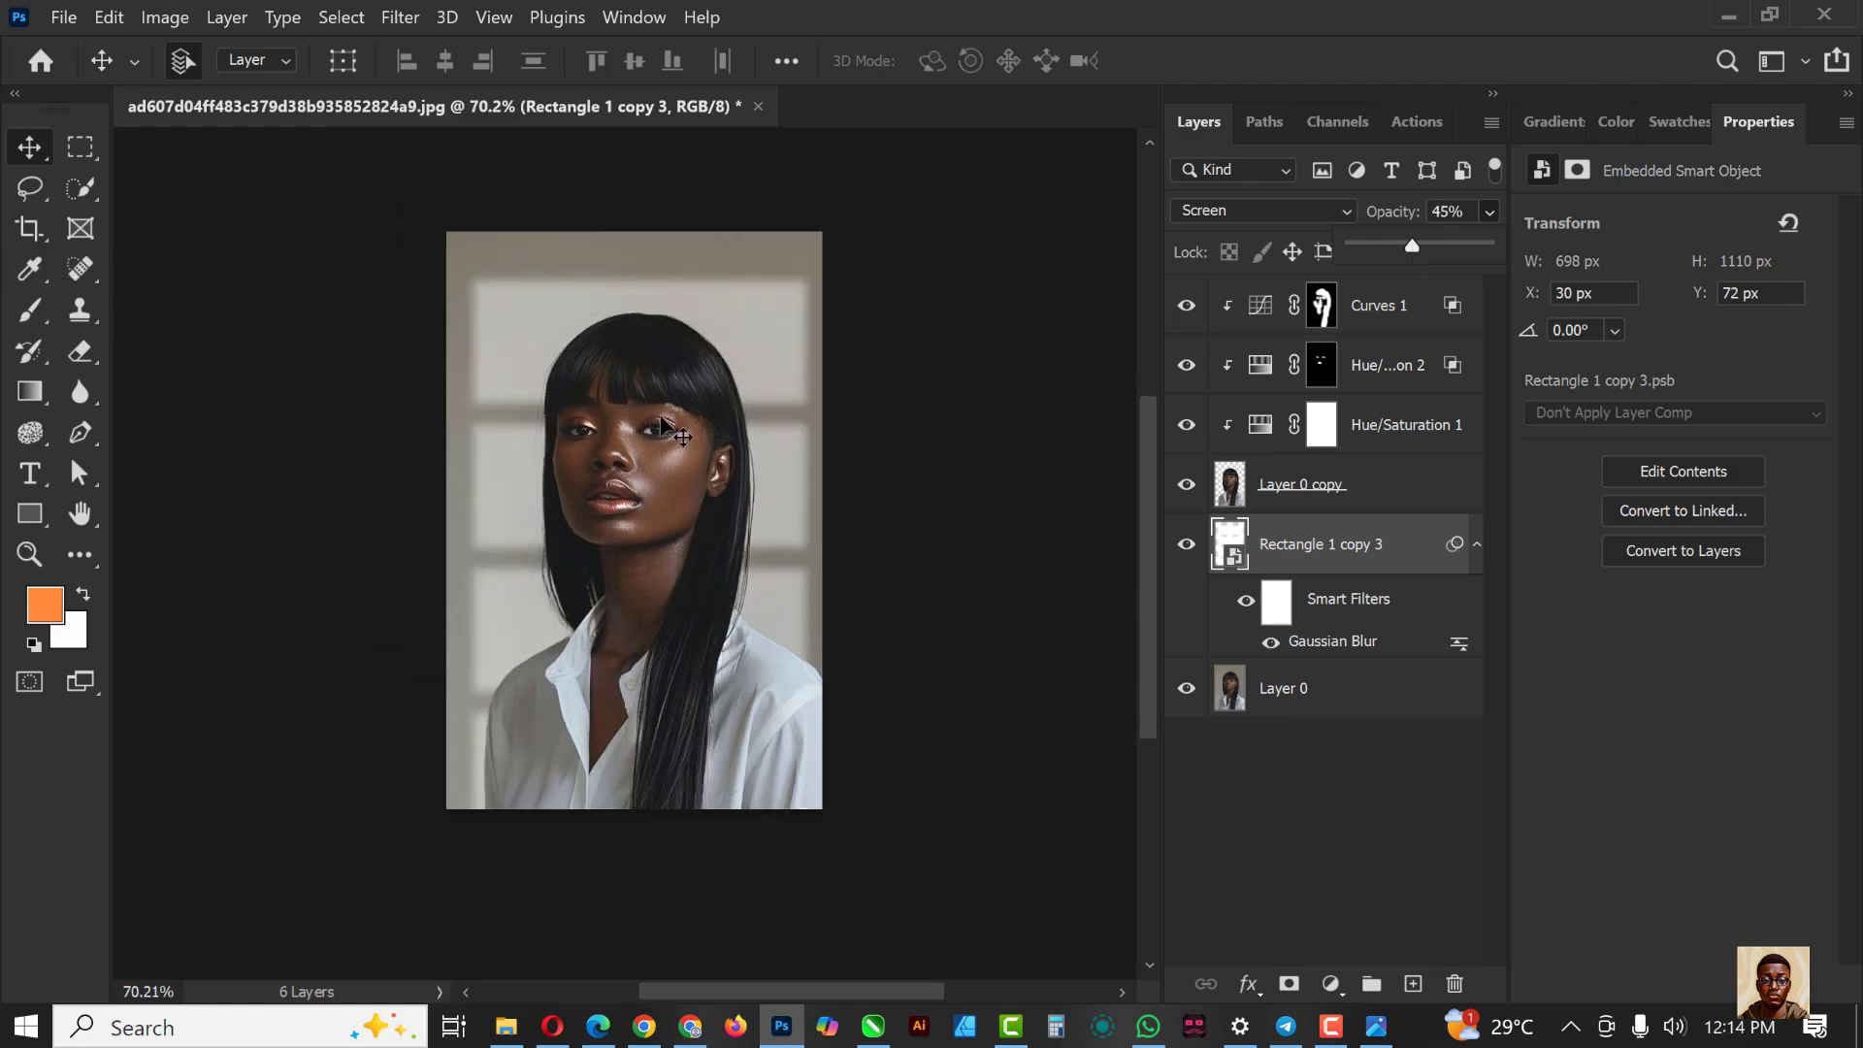
pyautogui.scroll(-2, 660, 446)
pyautogui.scroll(1, 689, 326)
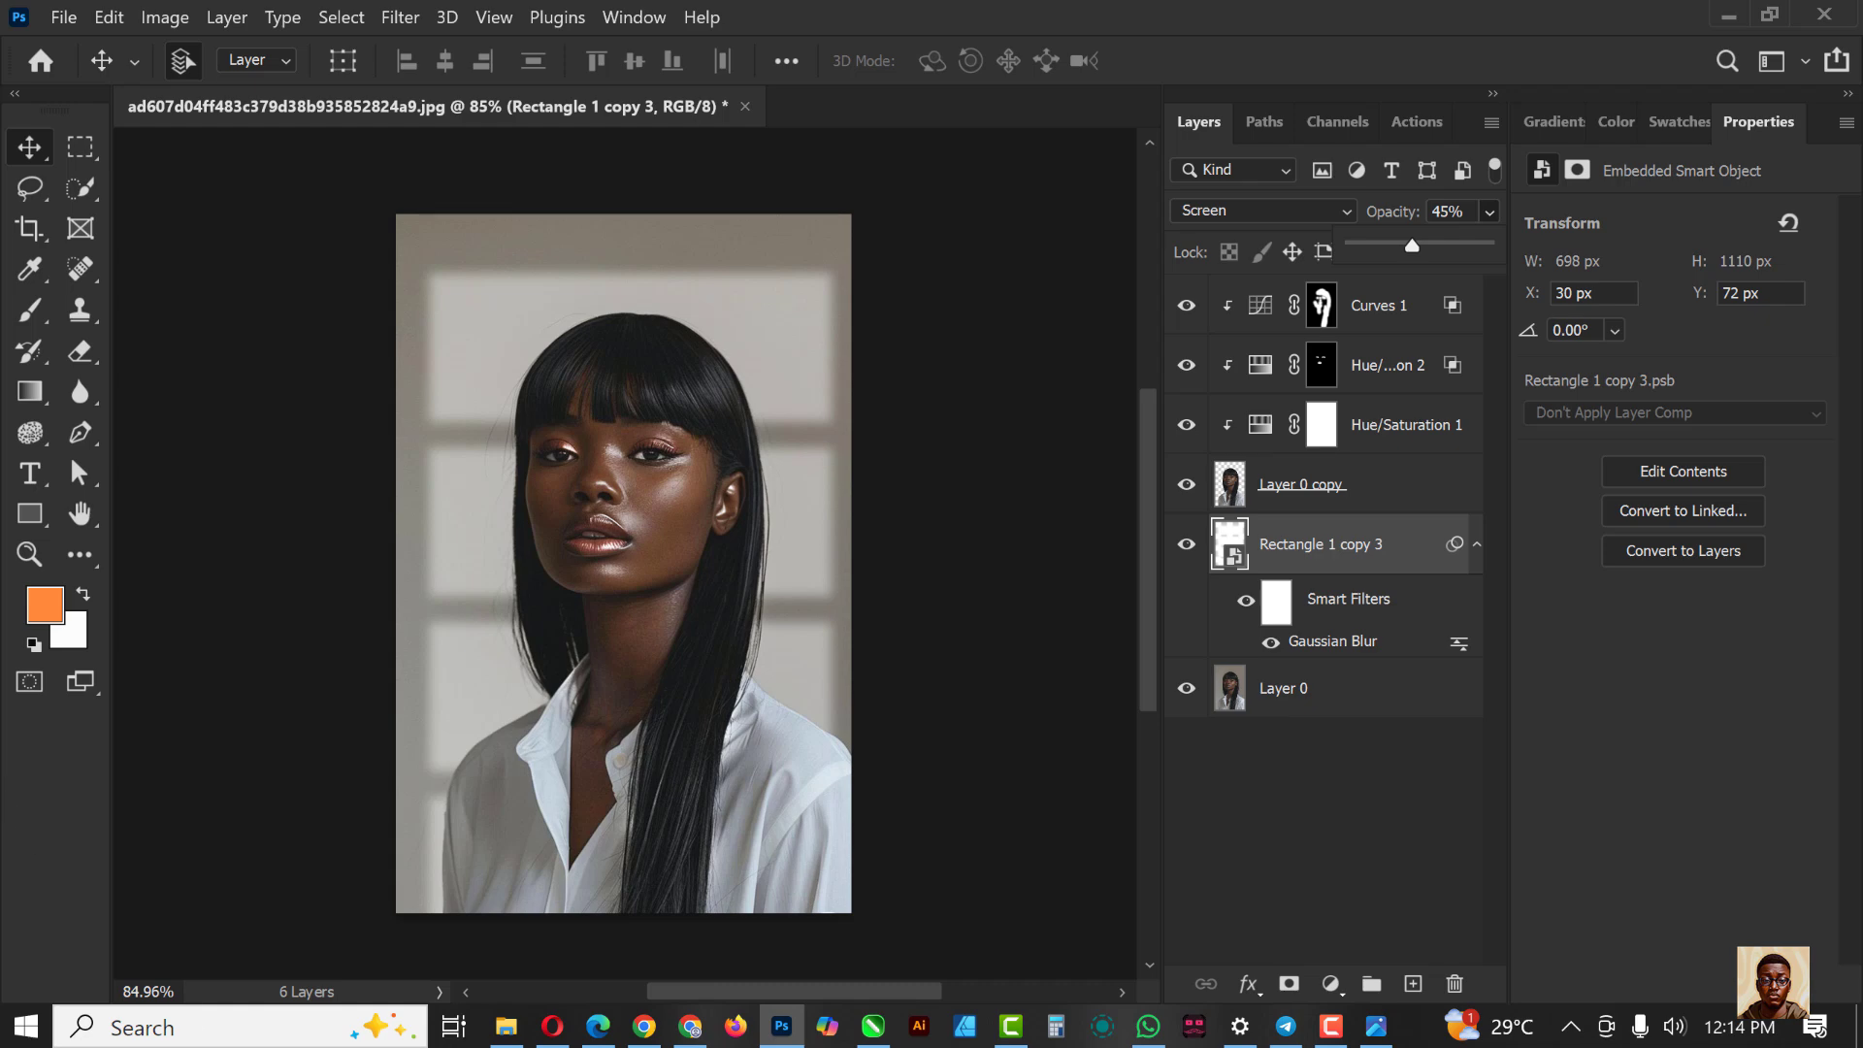
# Step: Add a Color Lookup adjustment layer above Curves 1 using the 3DLUT file Crisp_Warm.look
pyautogui.click(1376, 309)
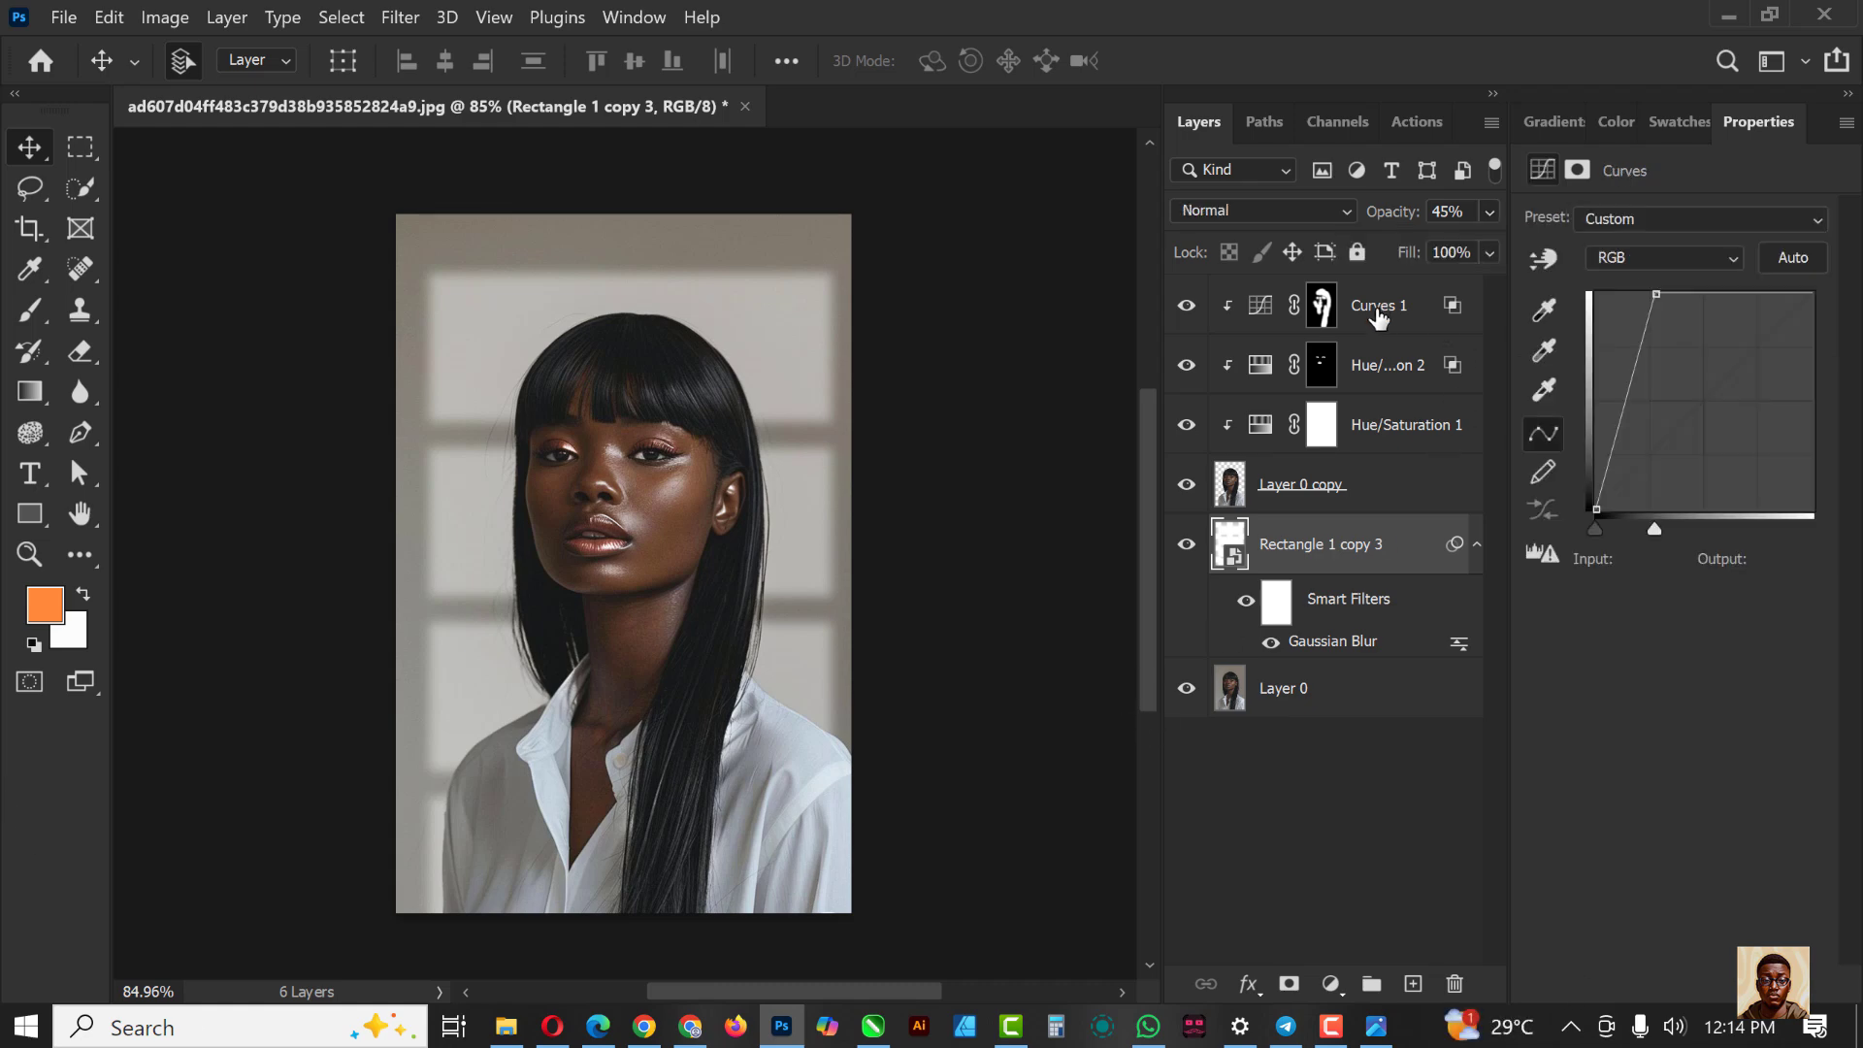
pyautogui.click(1332, 982)
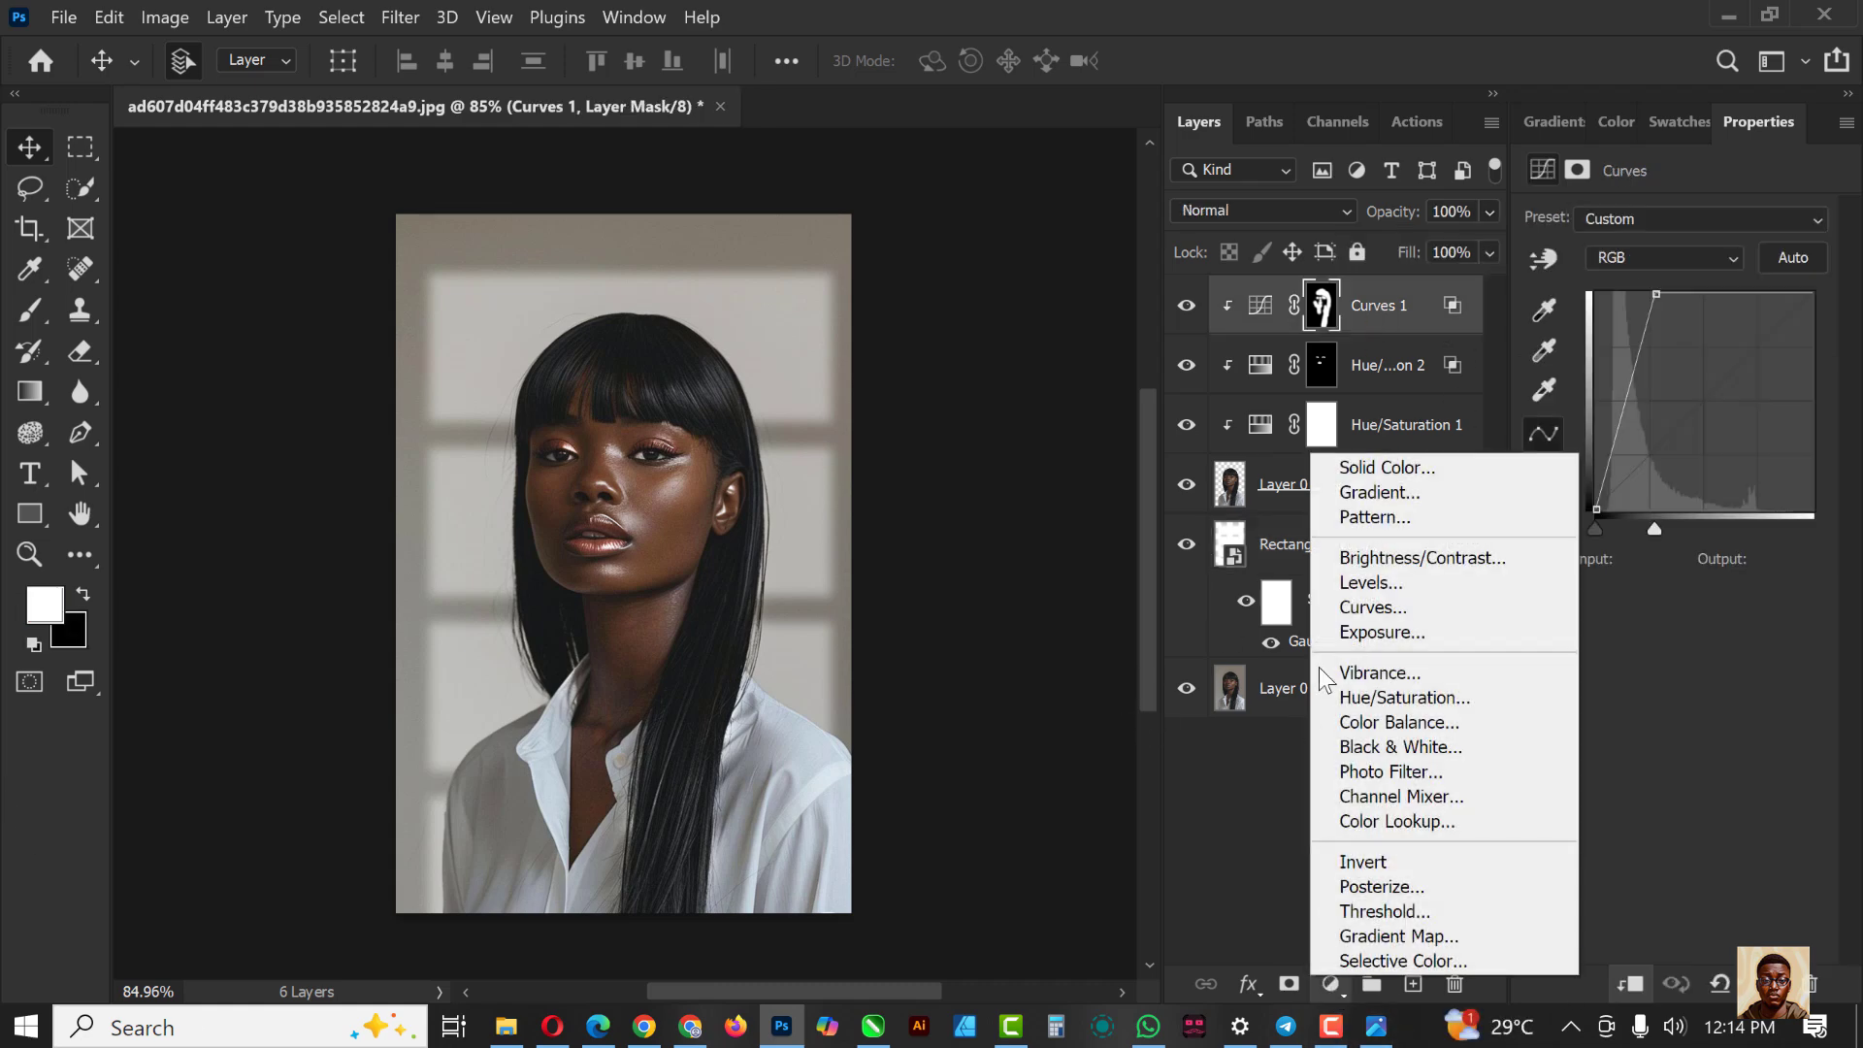
pyautogui.click(1395, 822)
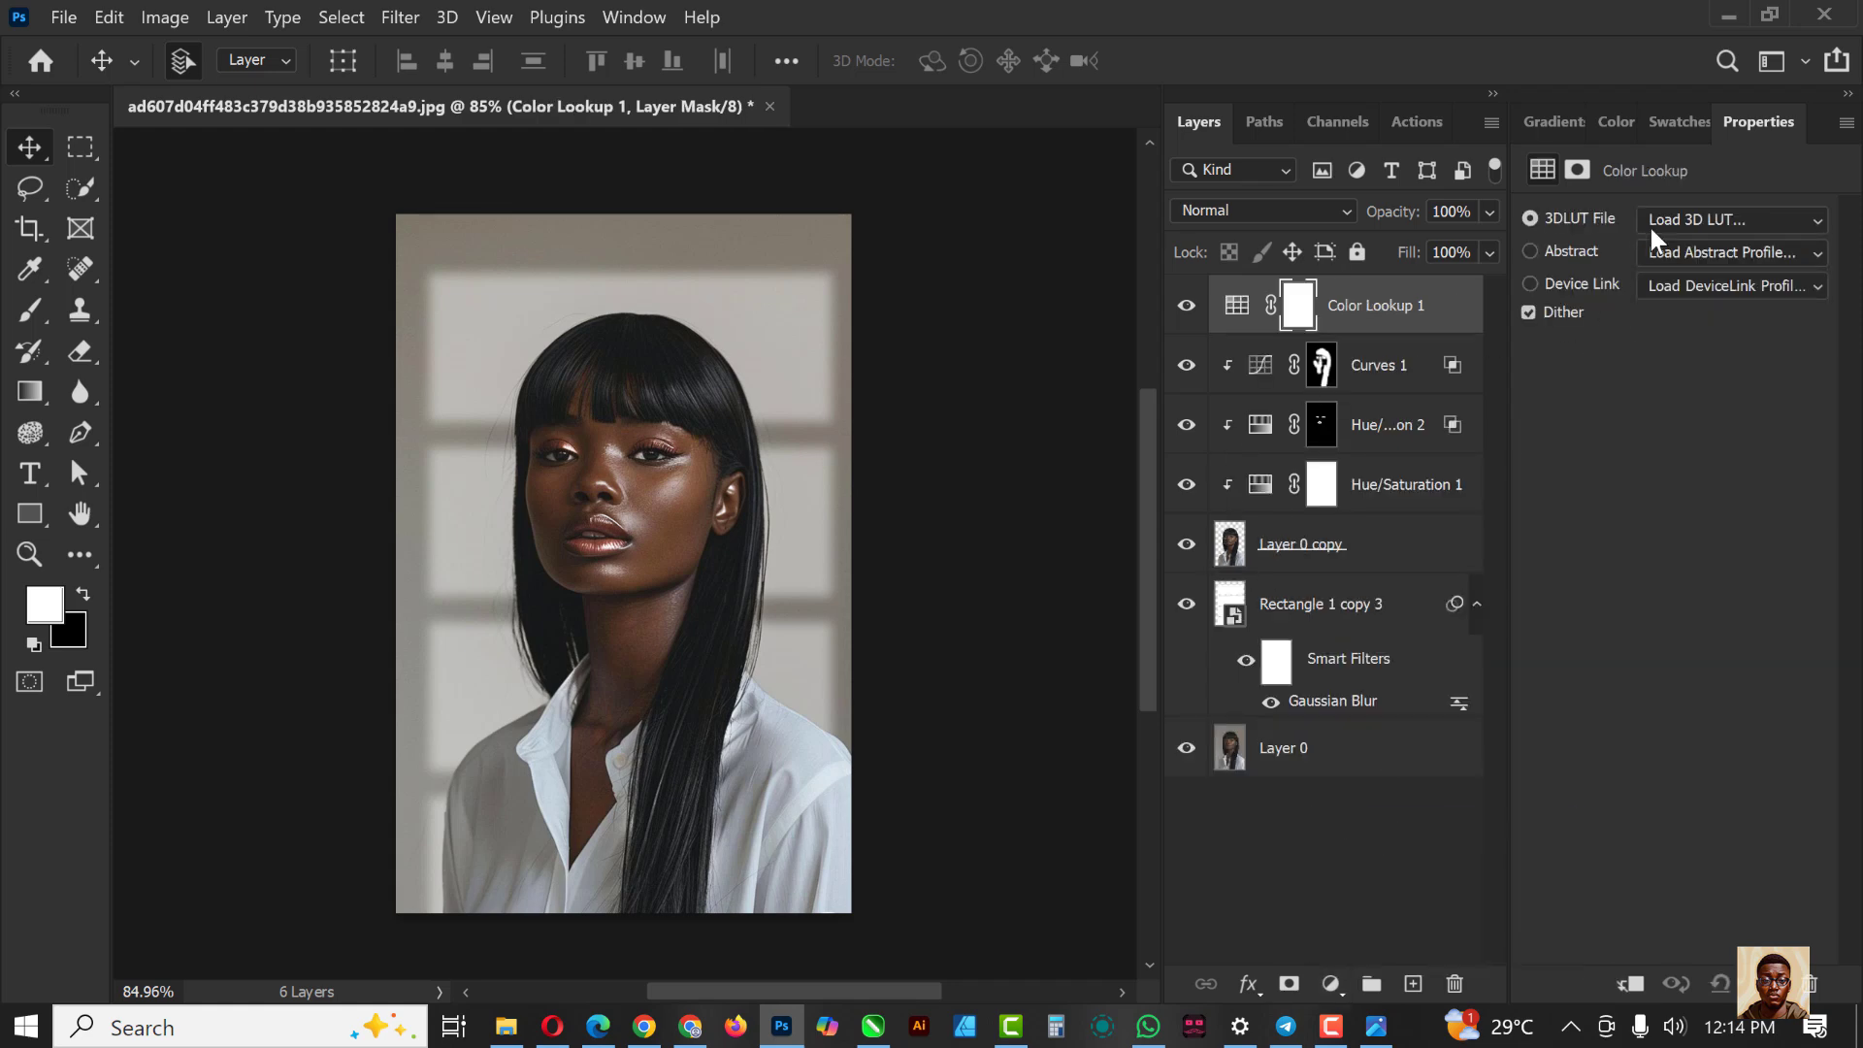
pyautogui.click(1752, 219)
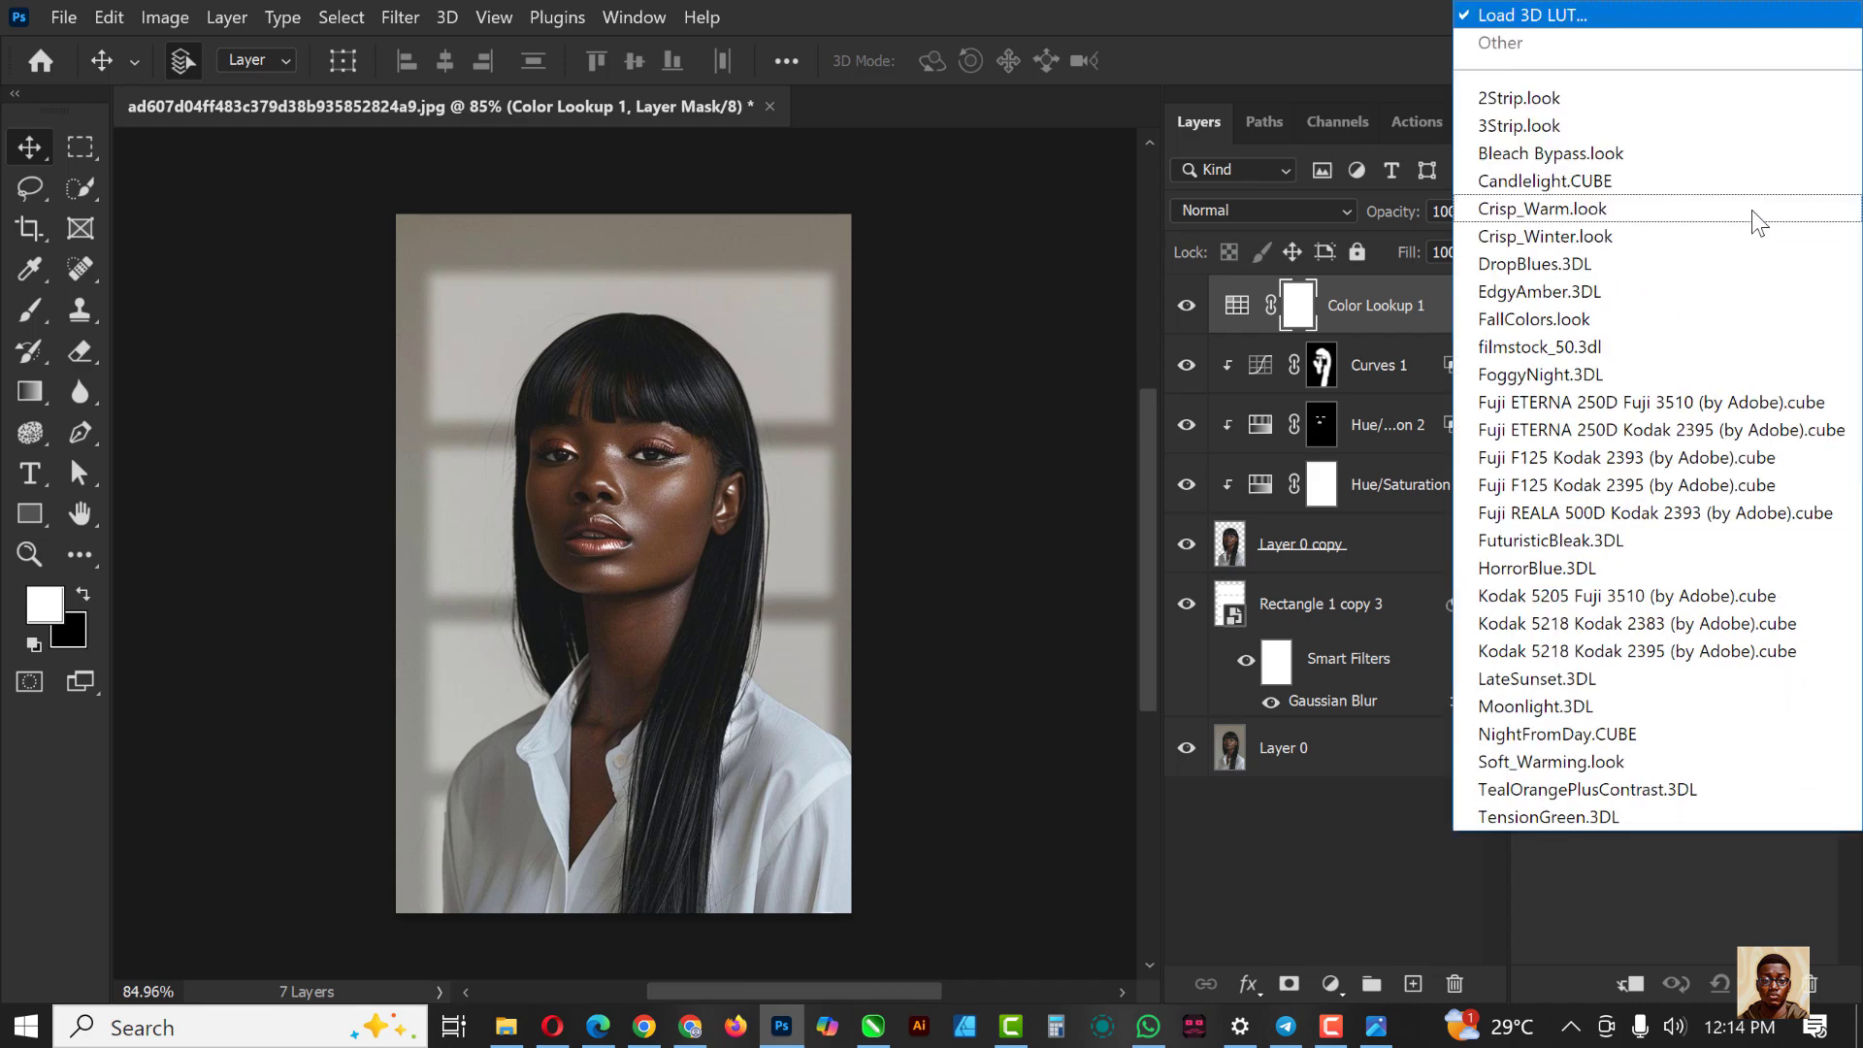
pyautogui.click(1607, 209)
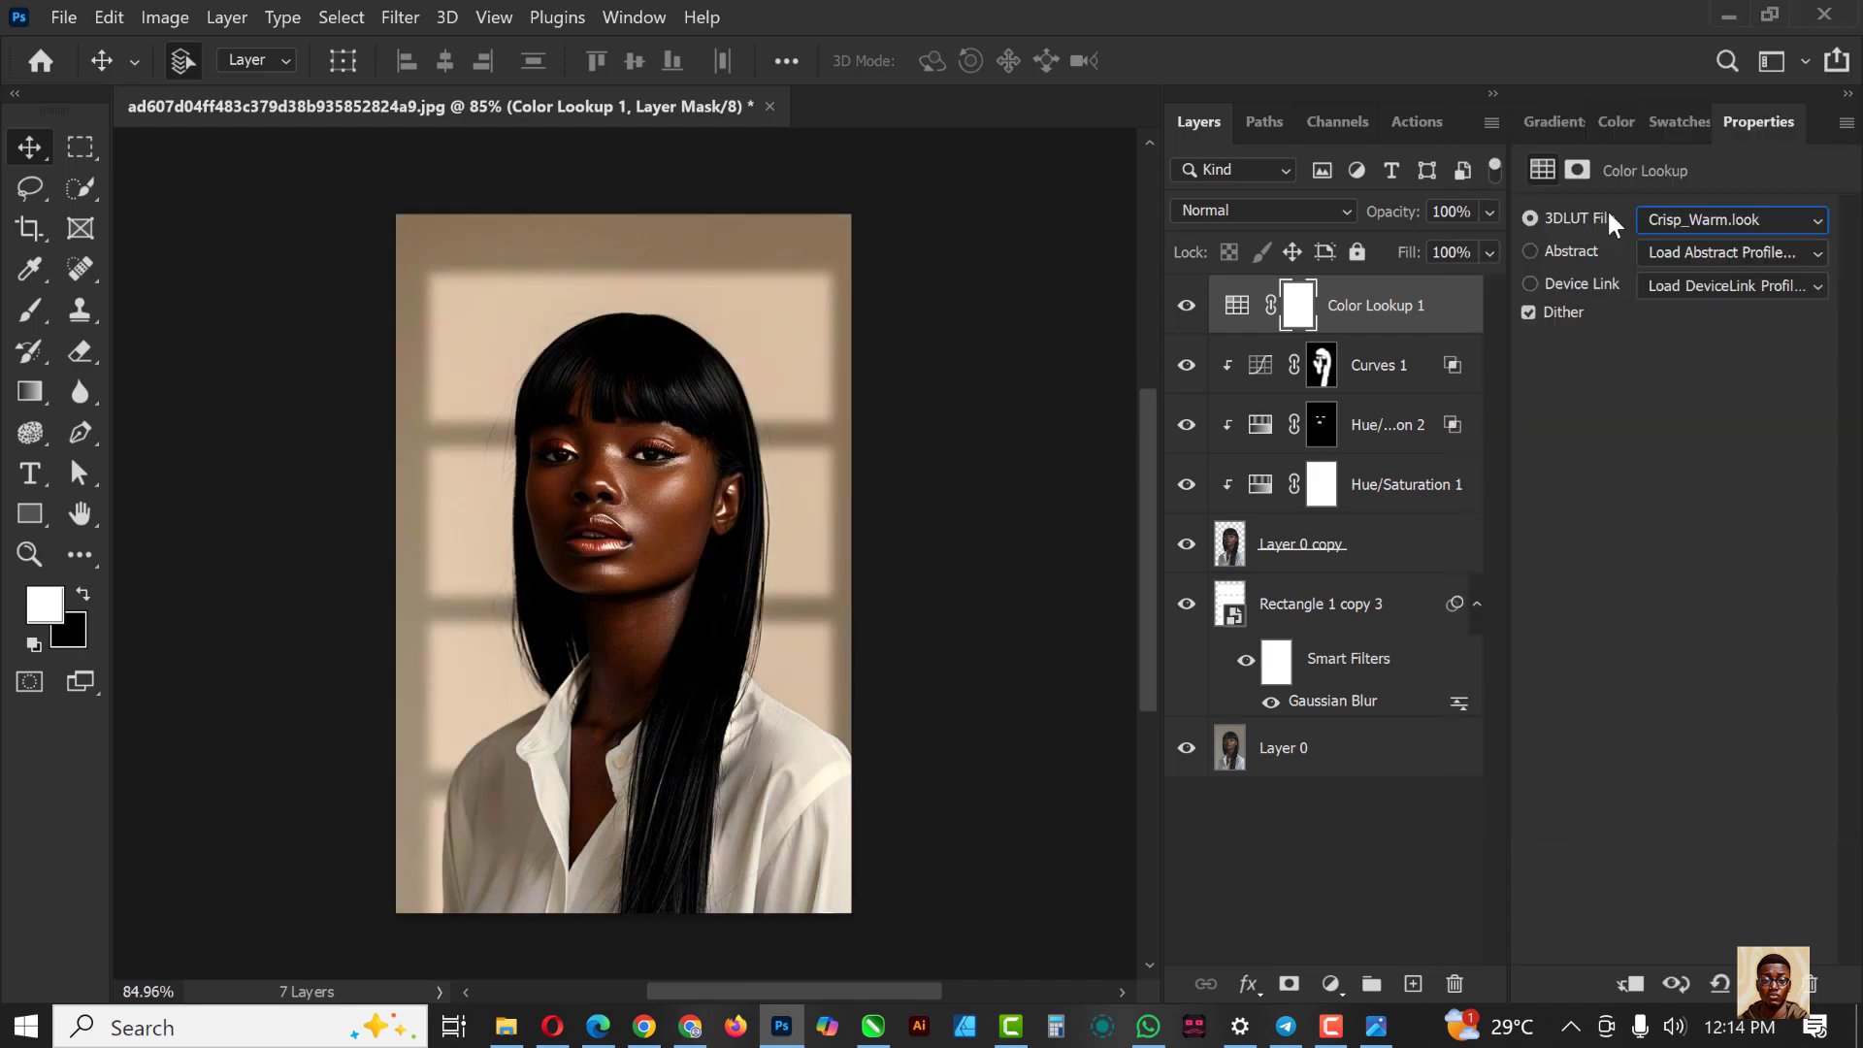
# Step: Lower the opacity of the Color Lookup layer to 36%, comparing the image with and without it
pyautogui.click(1490, 212)
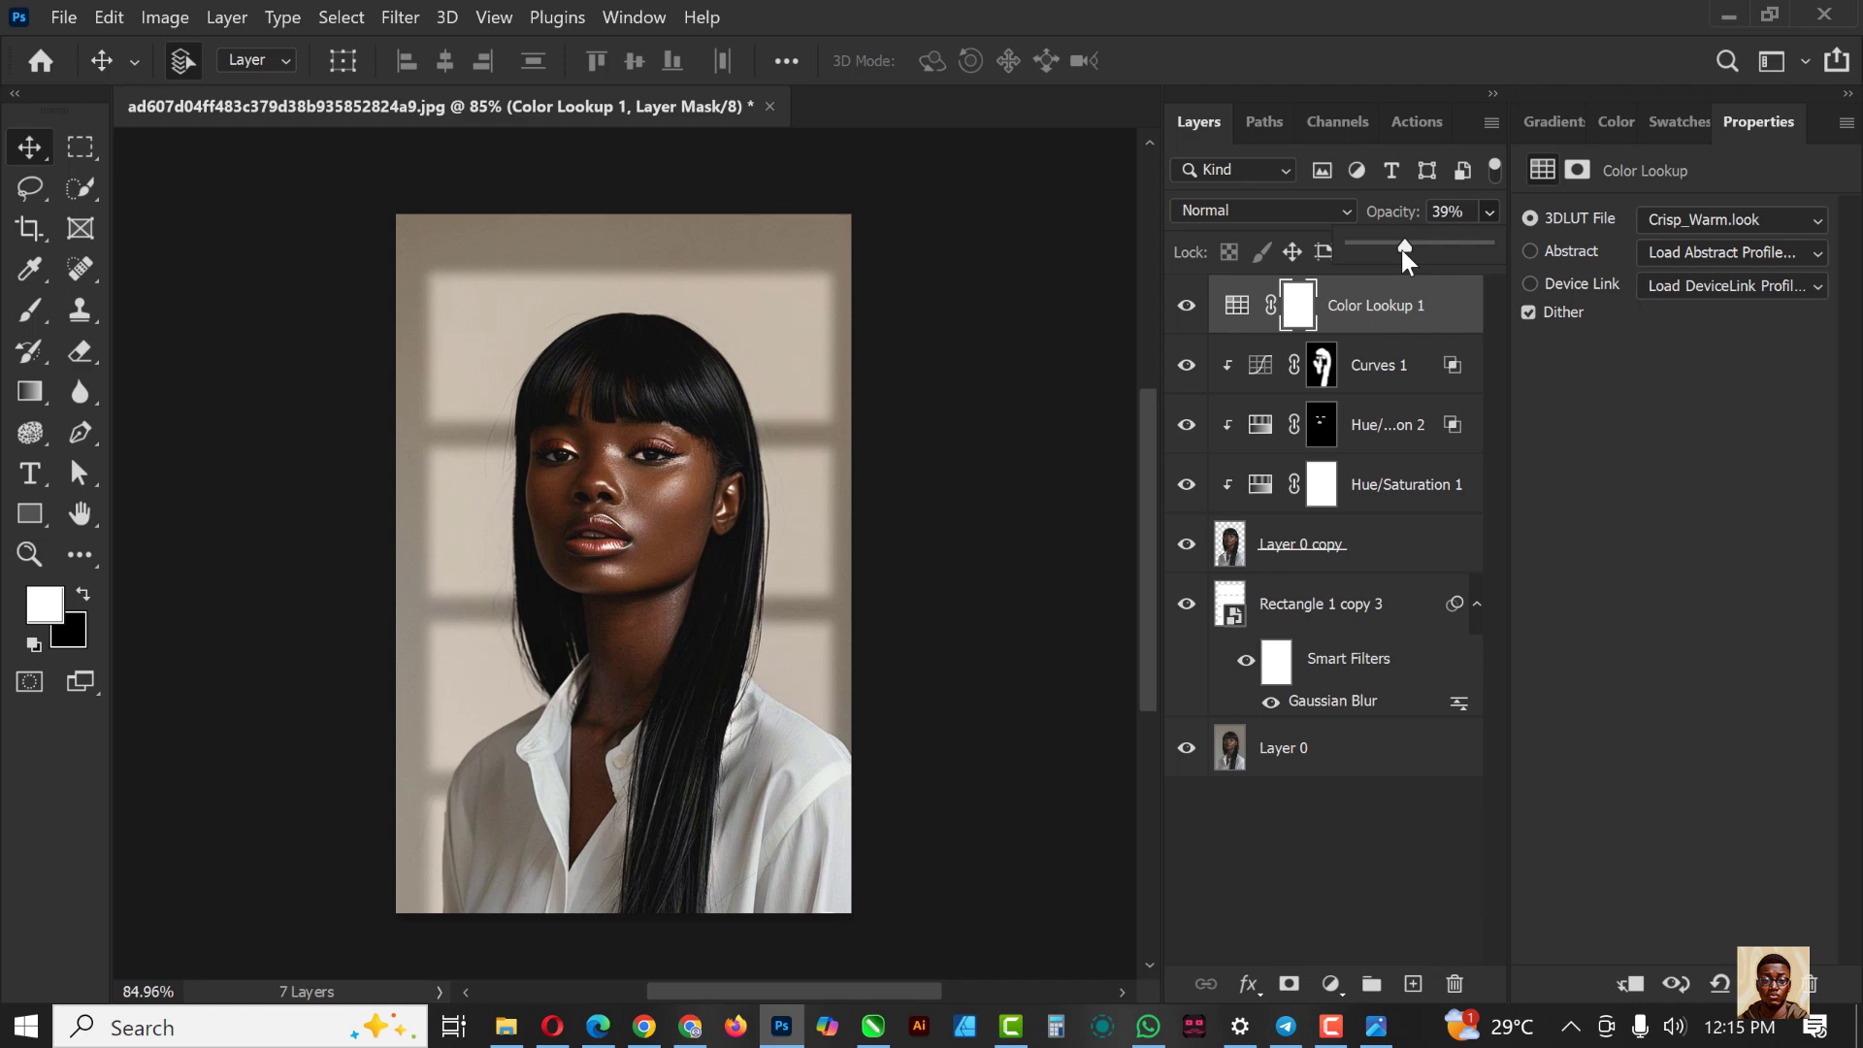
pyautogui.click(1185, 307)
pyautogui.click(1186, 306)
pyautogui.click(1489, 211)
pyautogui.moveTo(1397, 247); pyautogui.dragTo(1401, 247)
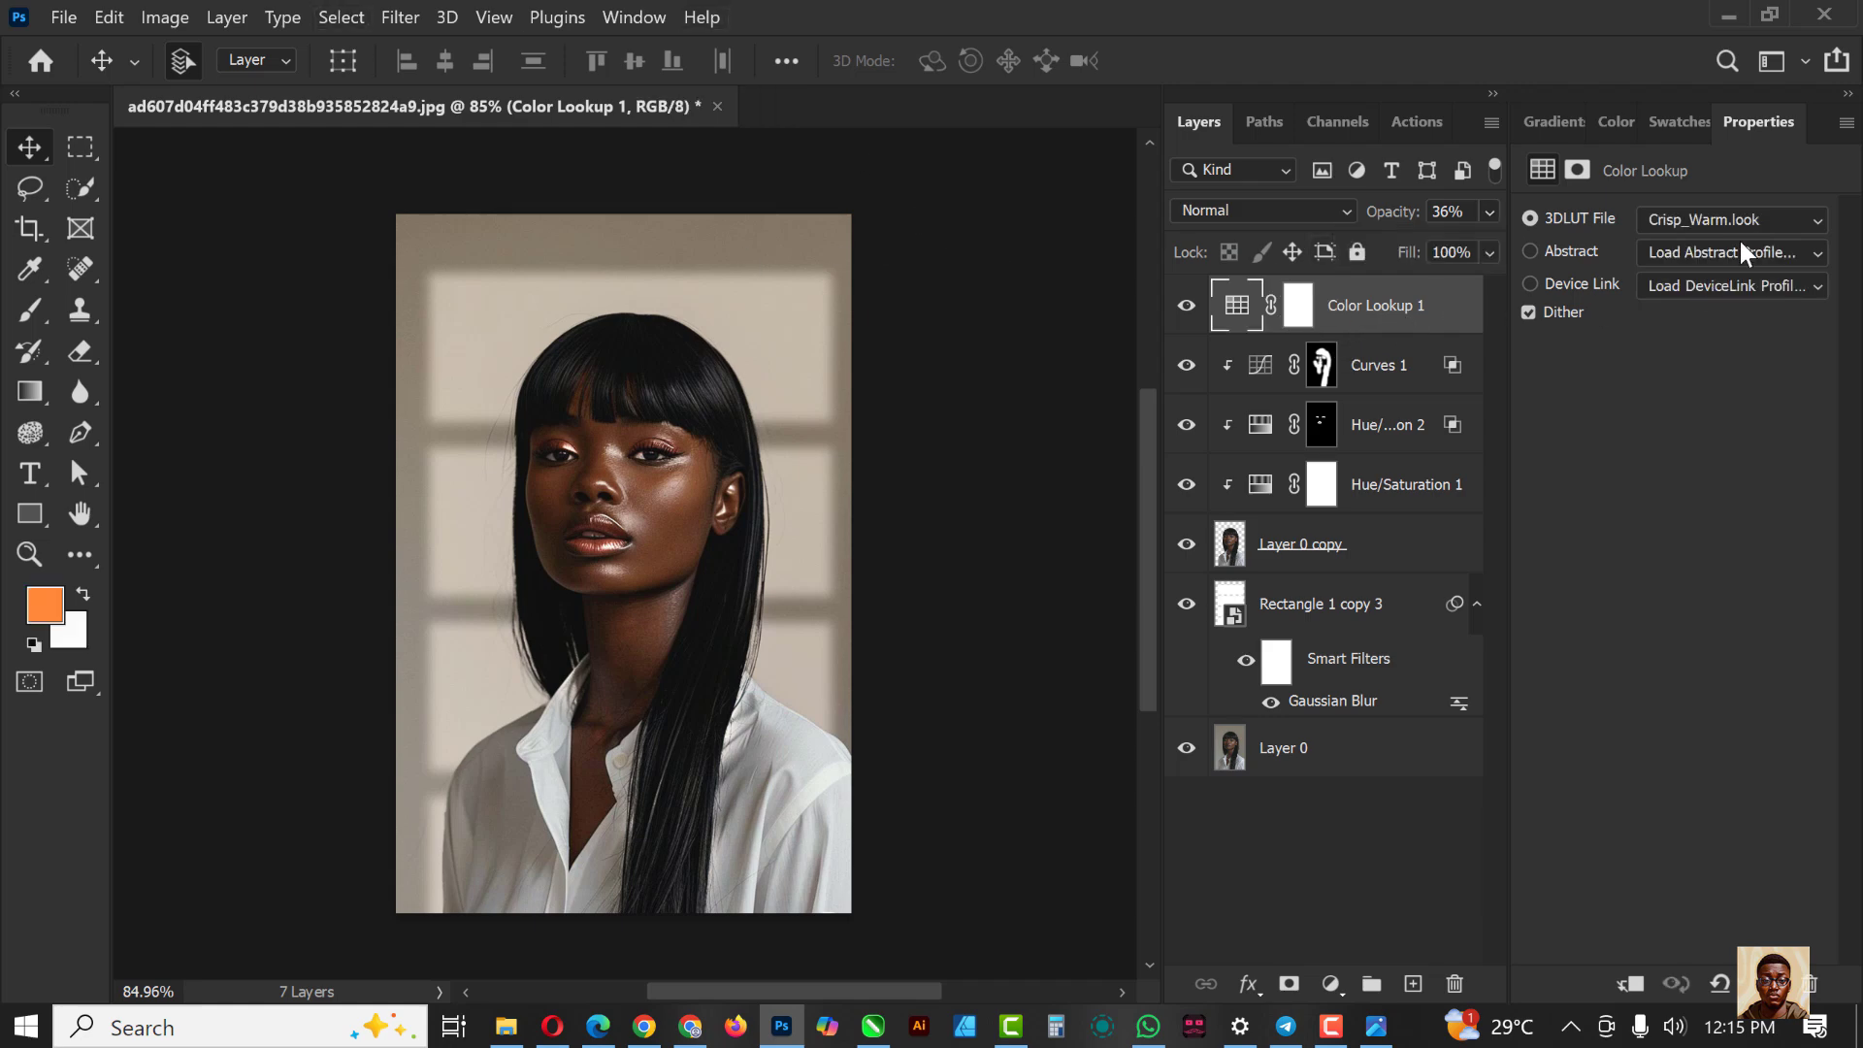
# Step: Try the Crisp_Winter.look 3DLUT on the Color Lookup layer and restore Crisp_Warm.look
pyautogui.click(1745, 208)
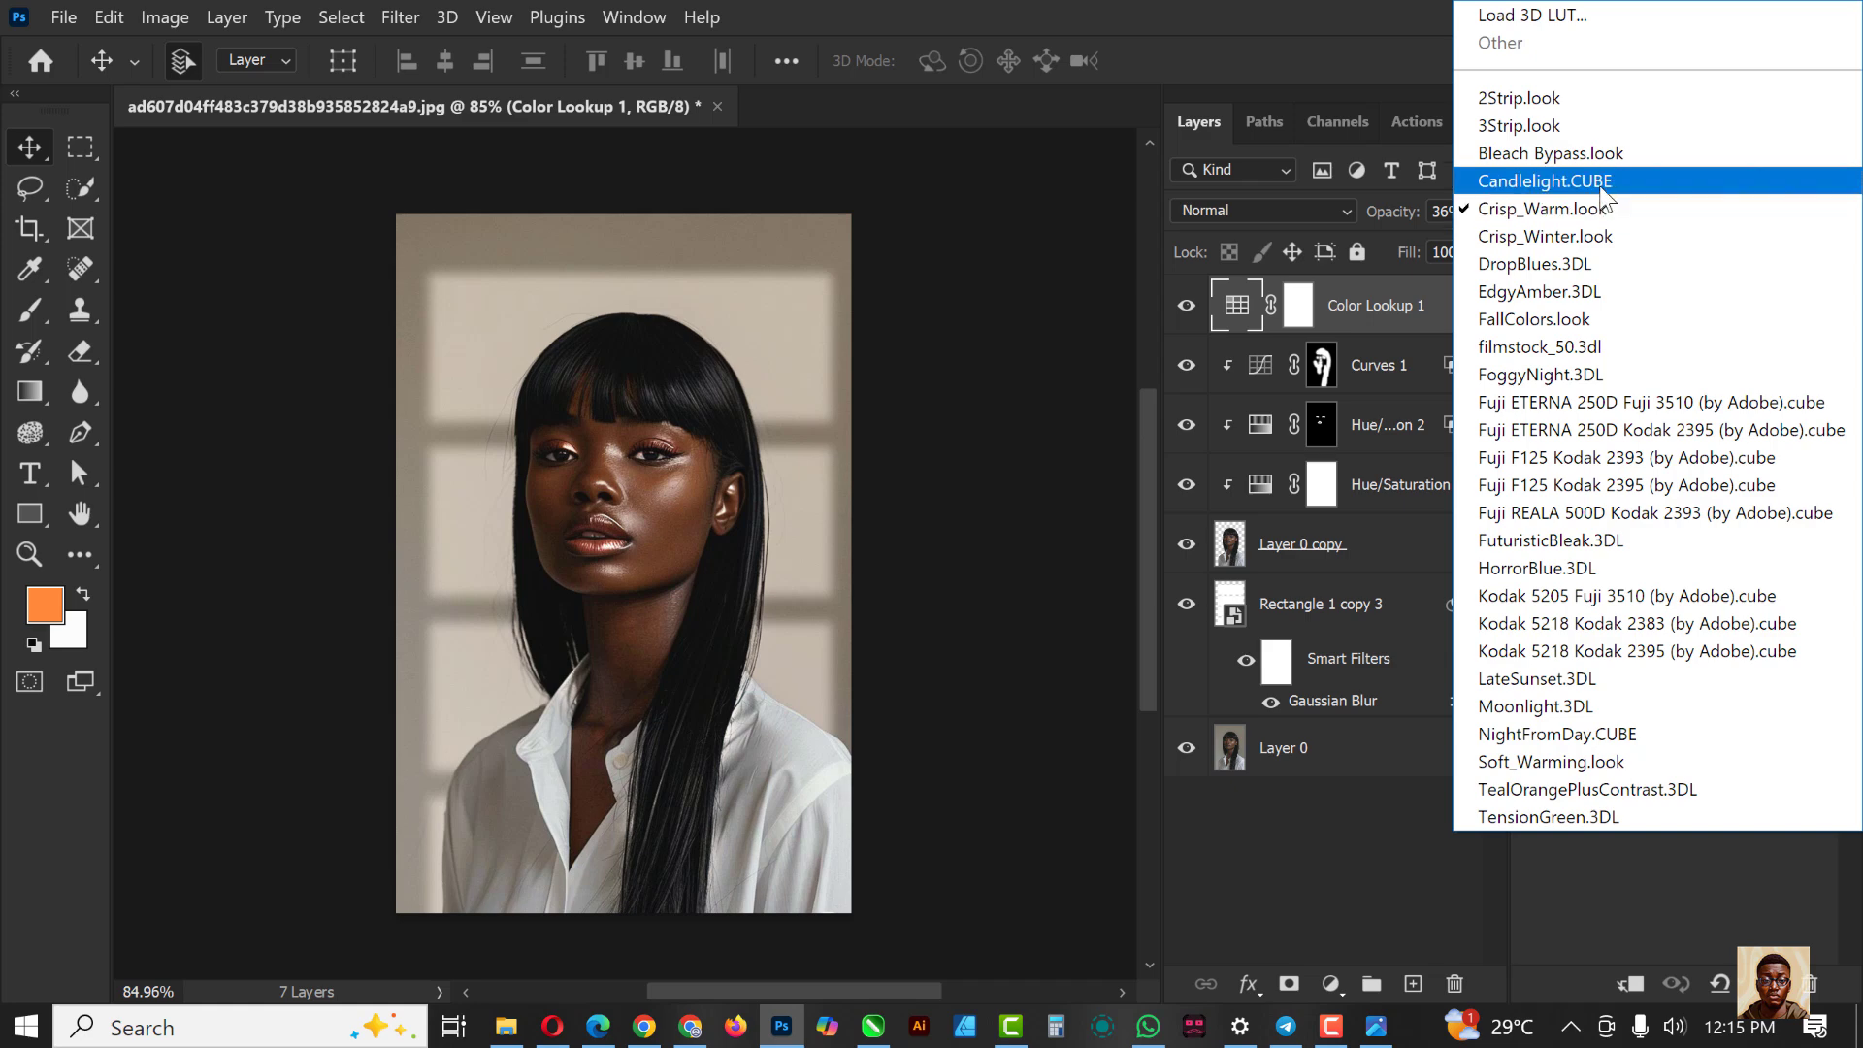
pyautogui.click(1595, 233)
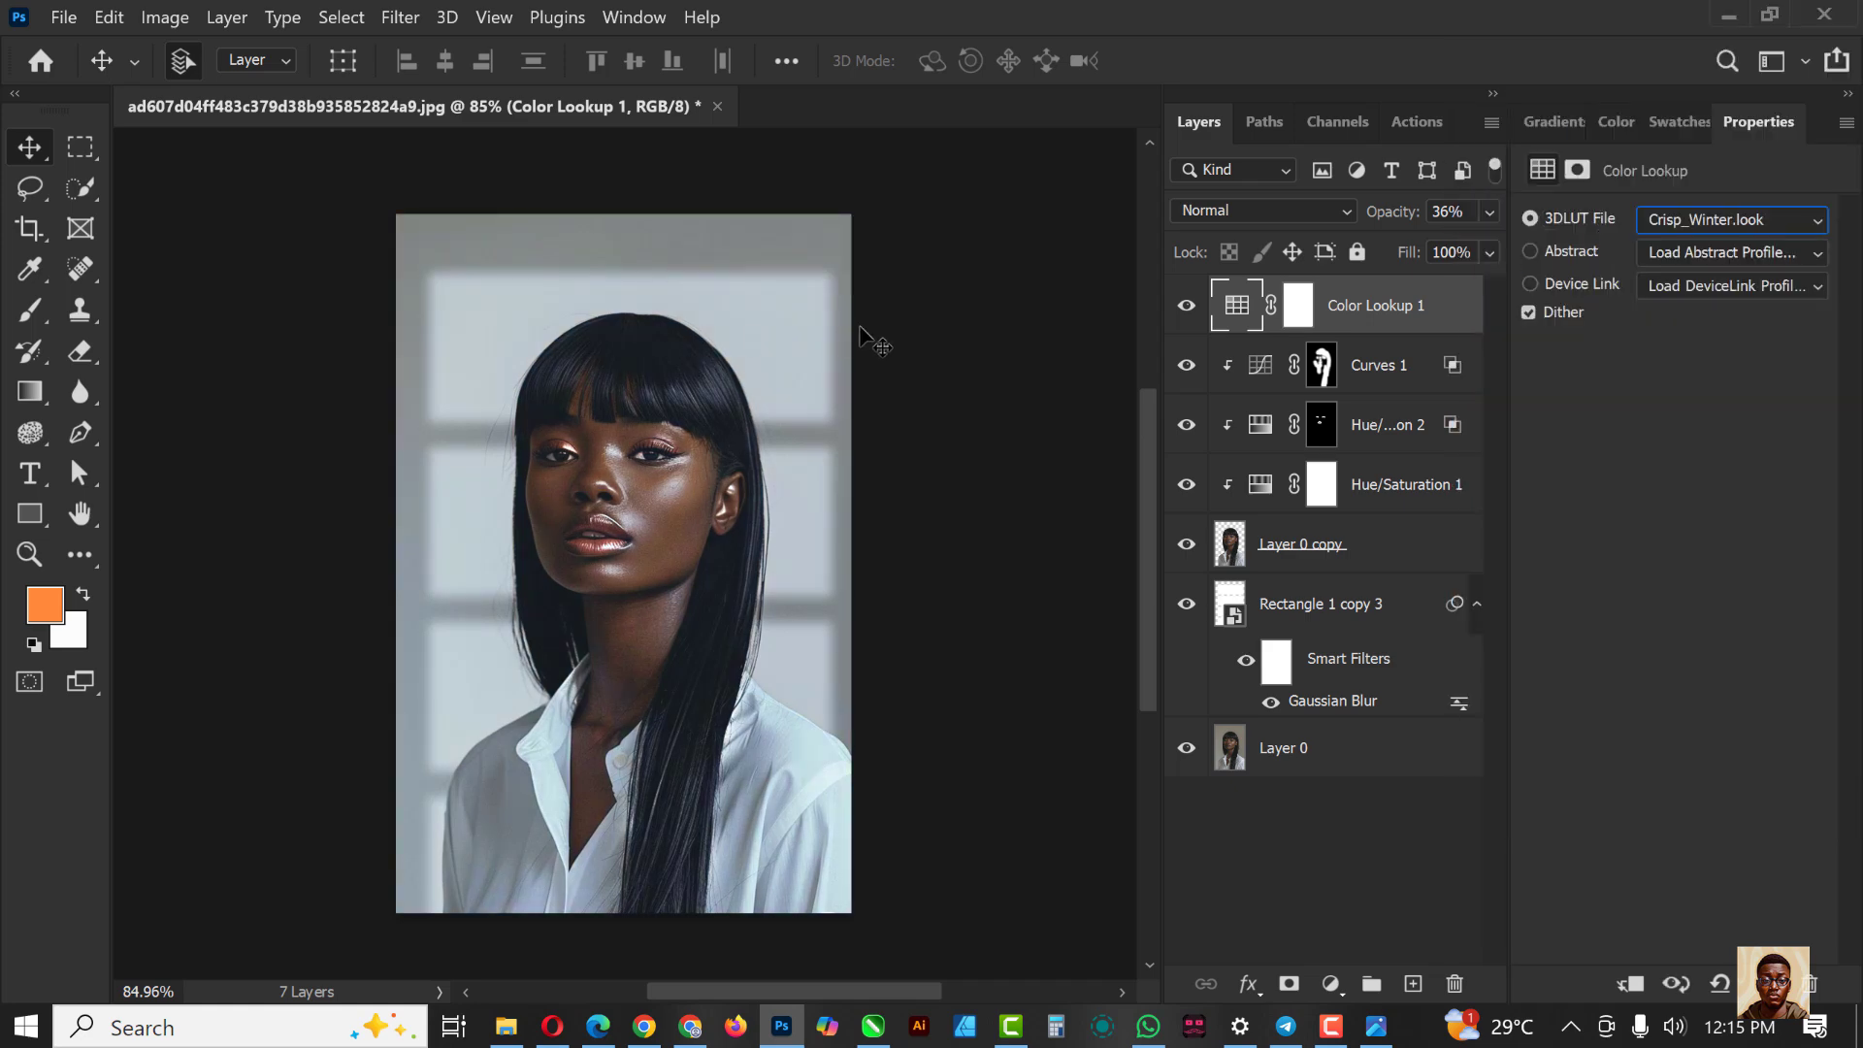
pyautogui.click(955, 309)
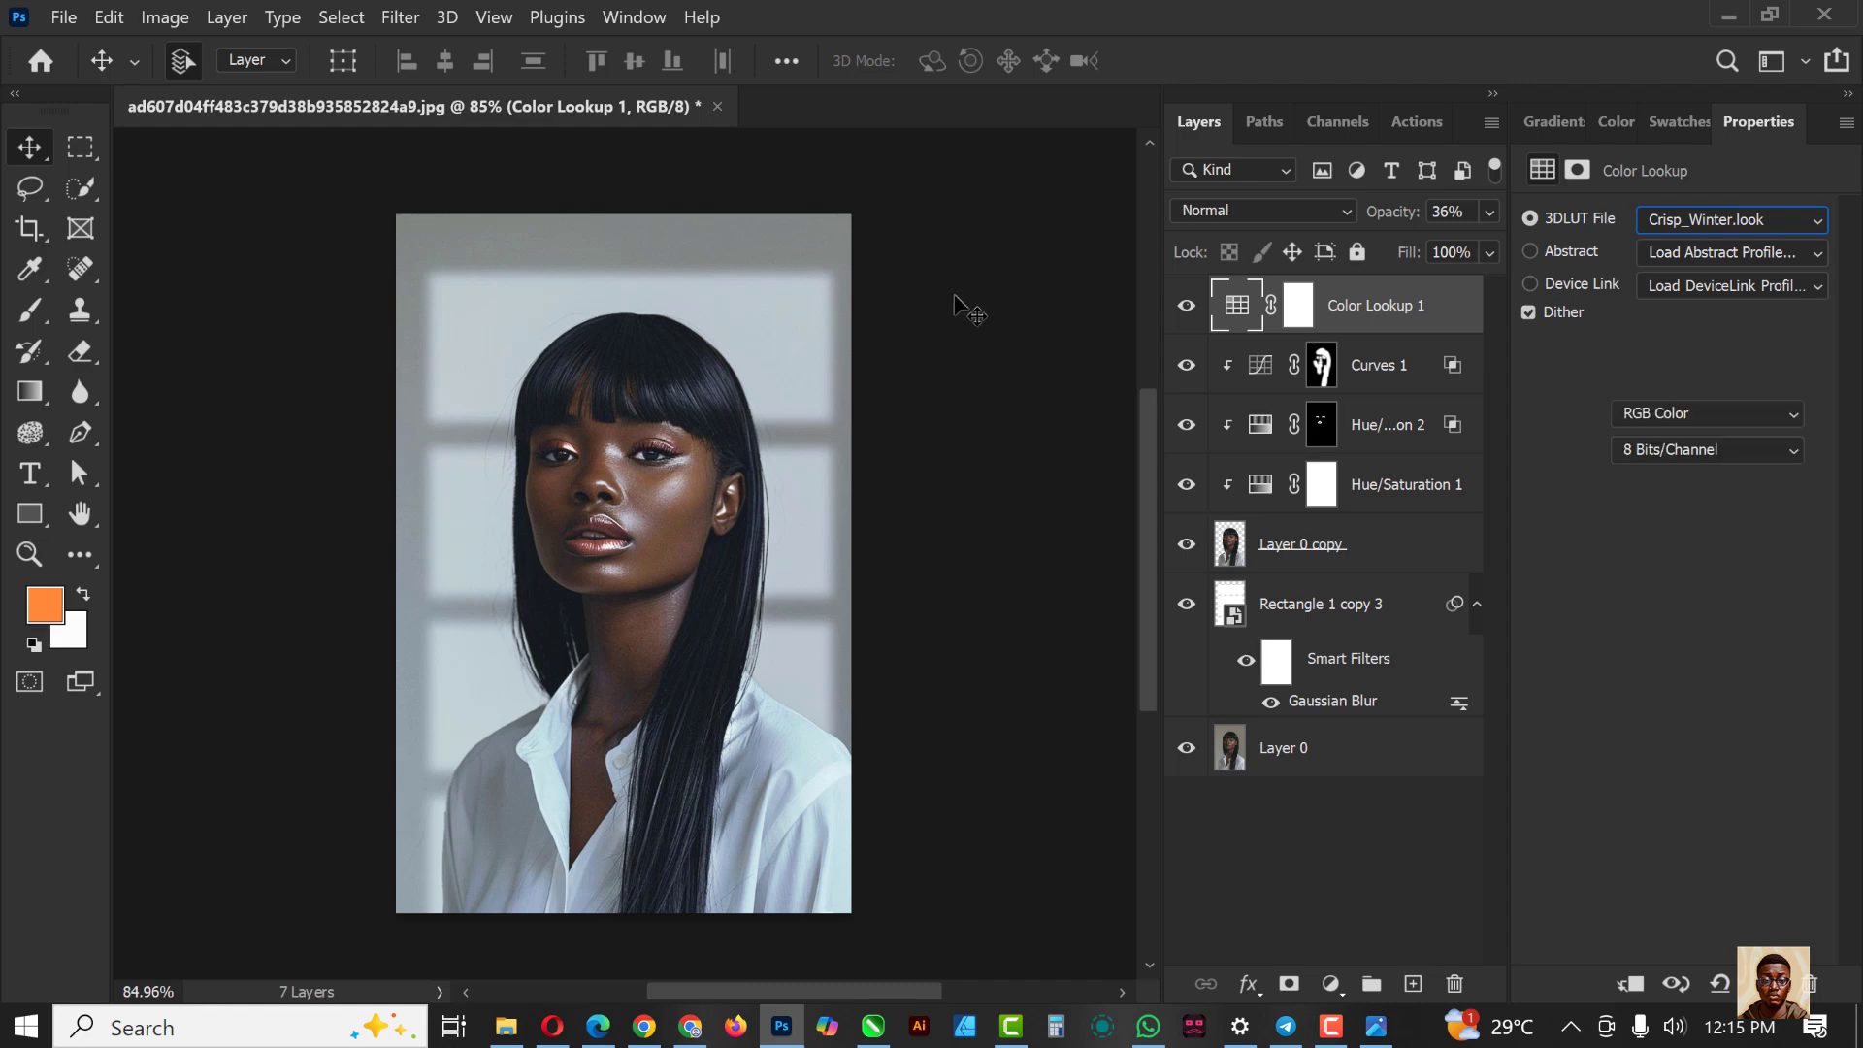
pyautogui.hotkey('ctrl', '0')
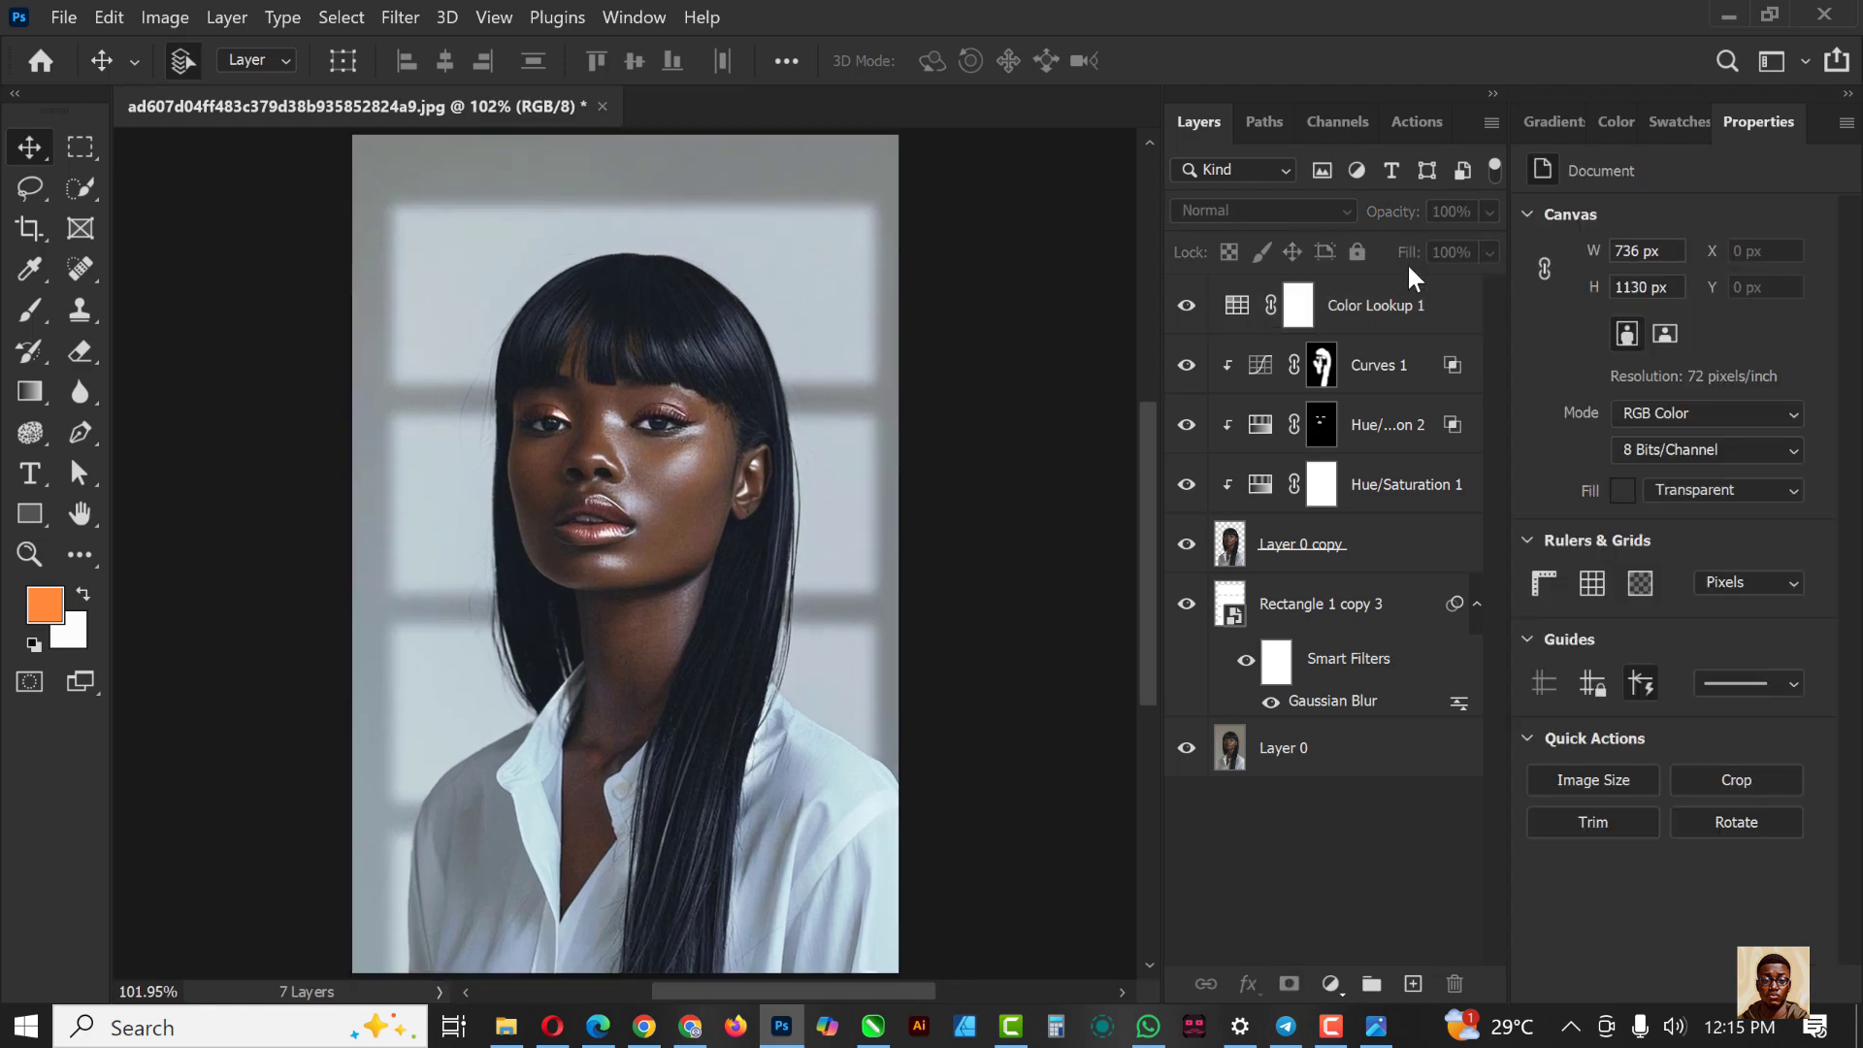
pyautogui.click(1402, 306)
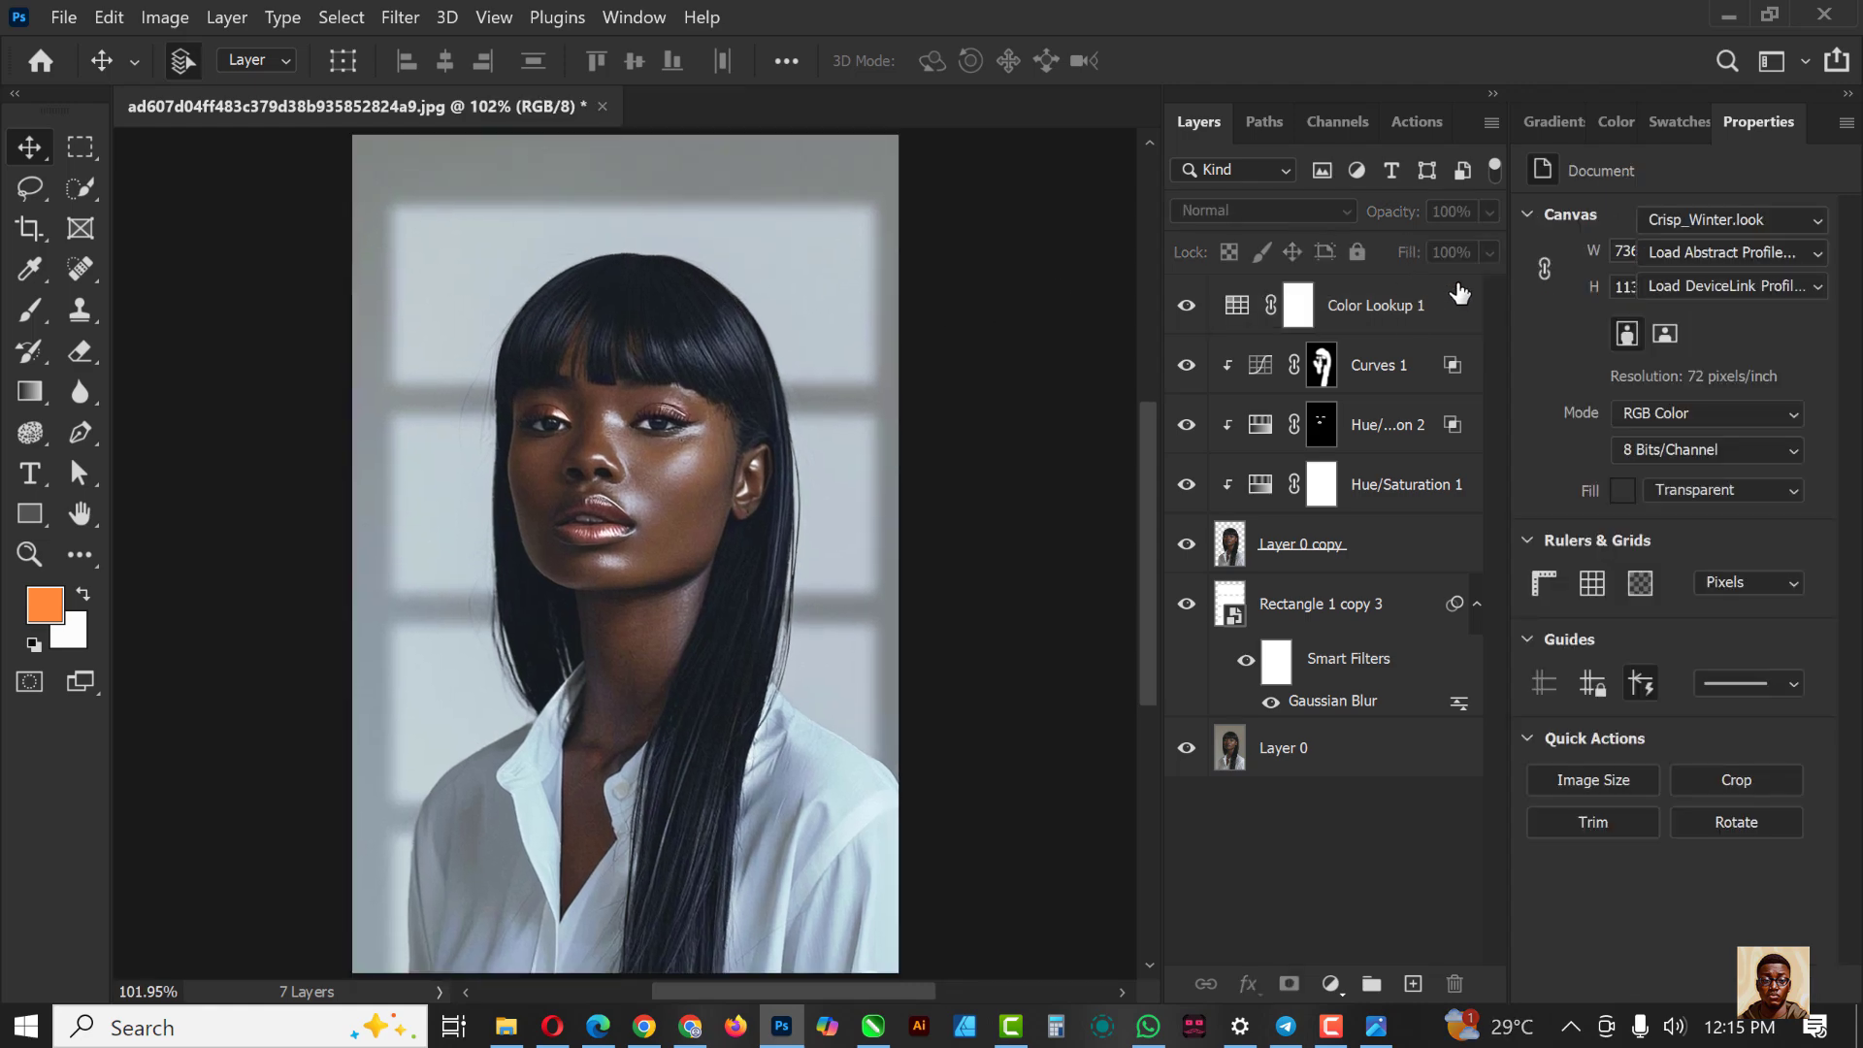
pyautogui.click(1736, 219)
pyautogui.click(1578, 207)
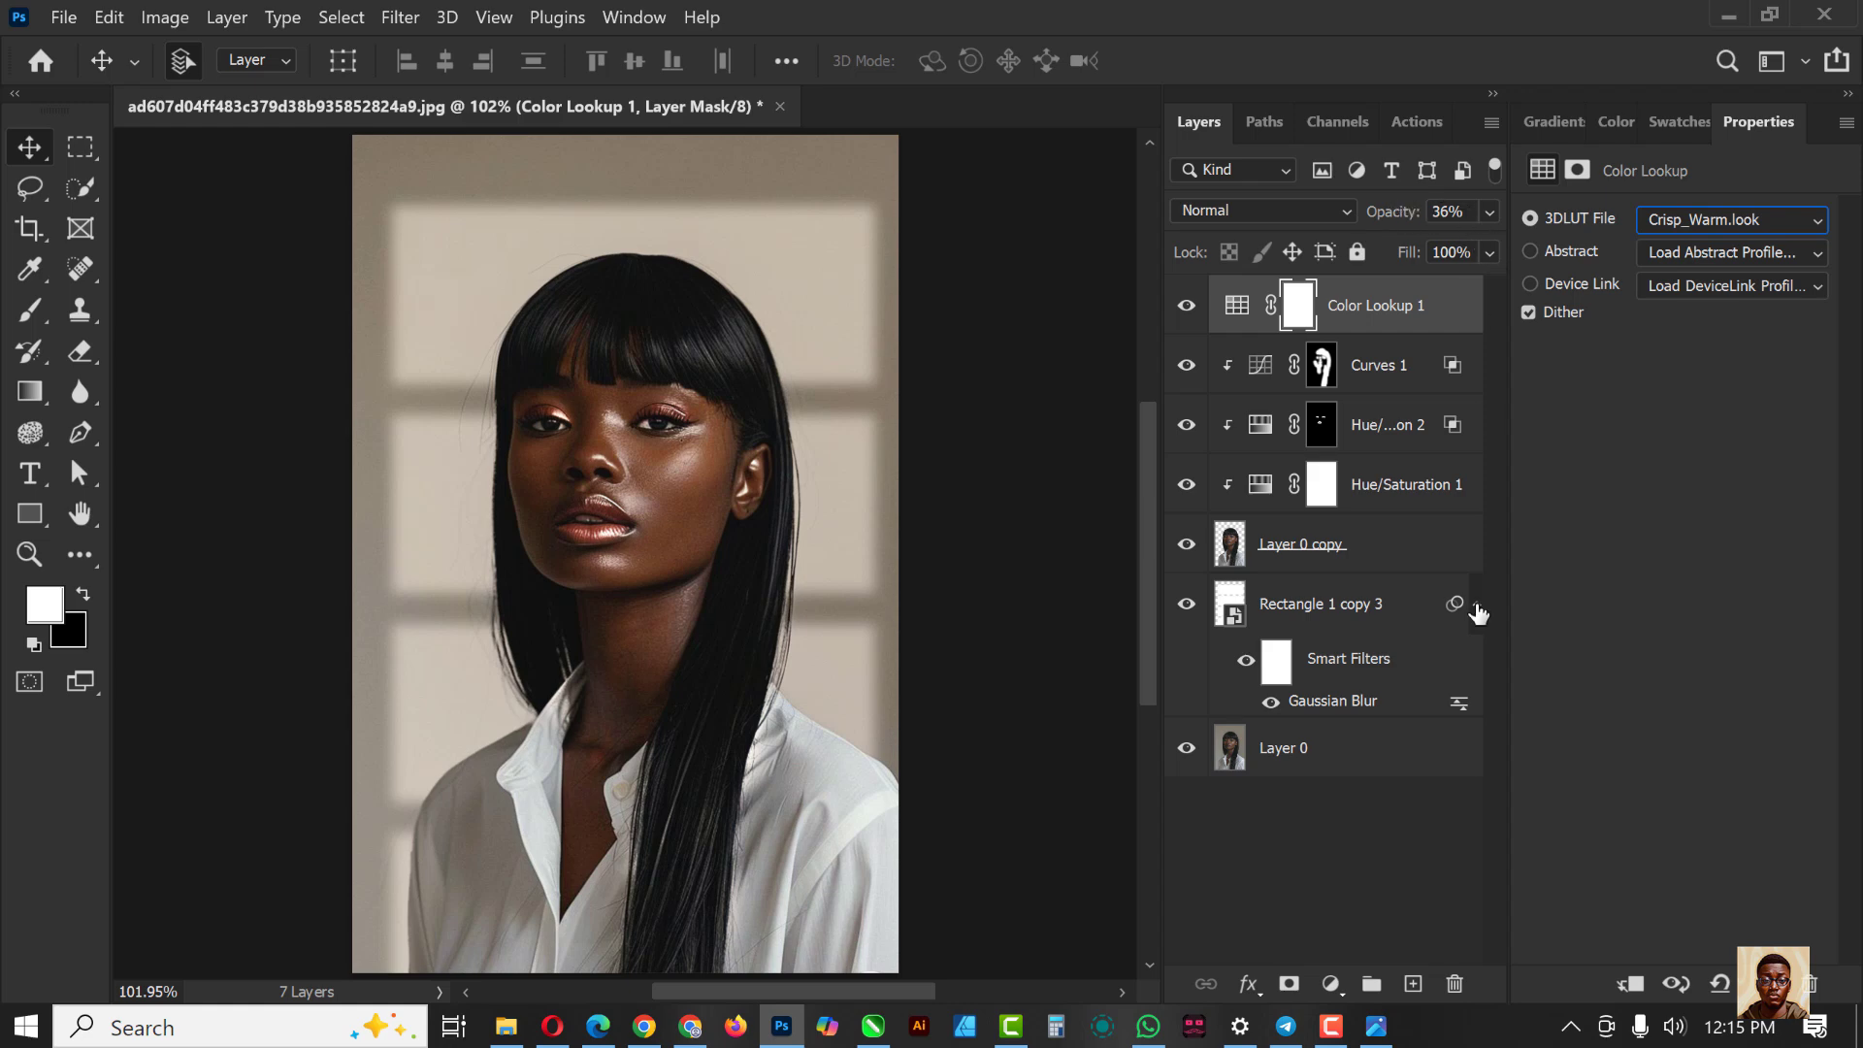
# Step: Compare the edited portrait with the original Layer 0 by isolating that layer and restoring the others
pyautogui.keyDown('alt'); pyautogui.click(1187, 753); pyautogui.keyUp('alt')
pyautogui.keyDown('alt'); pyautogui.click(1188, 754); pyautogui.keyUp('alt')
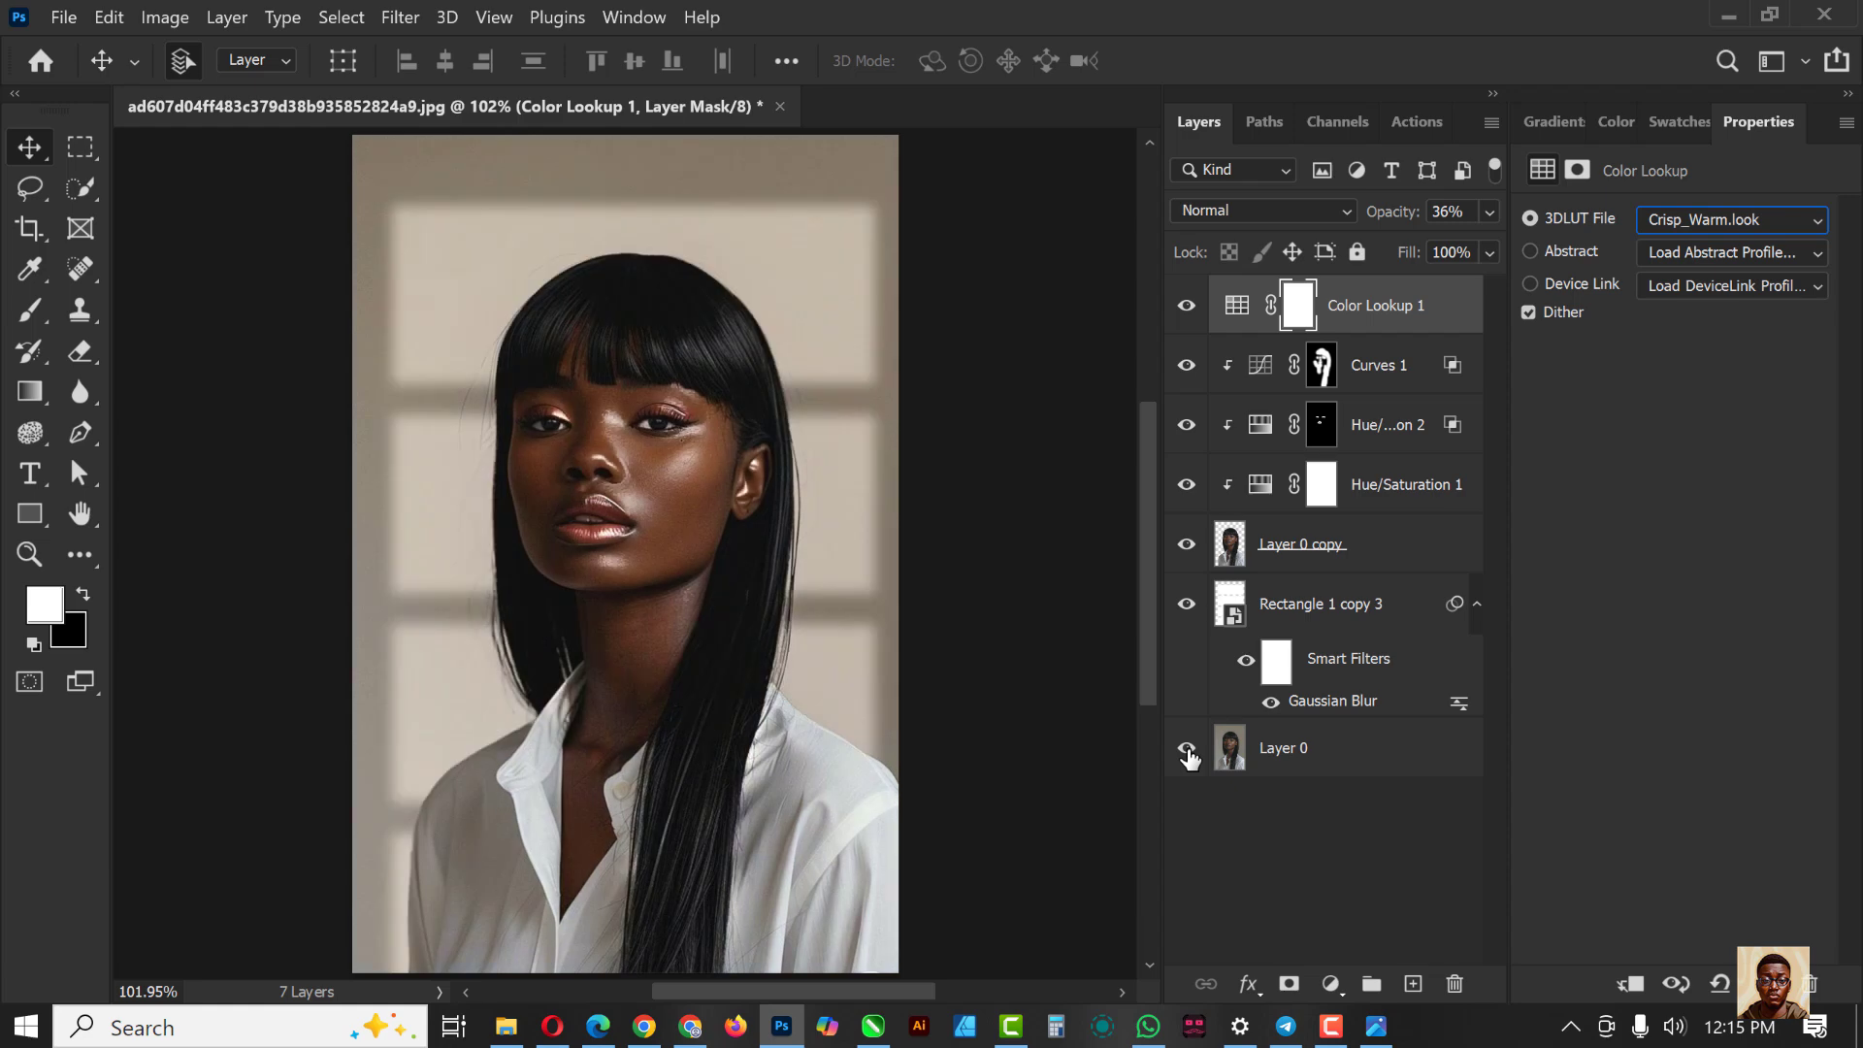
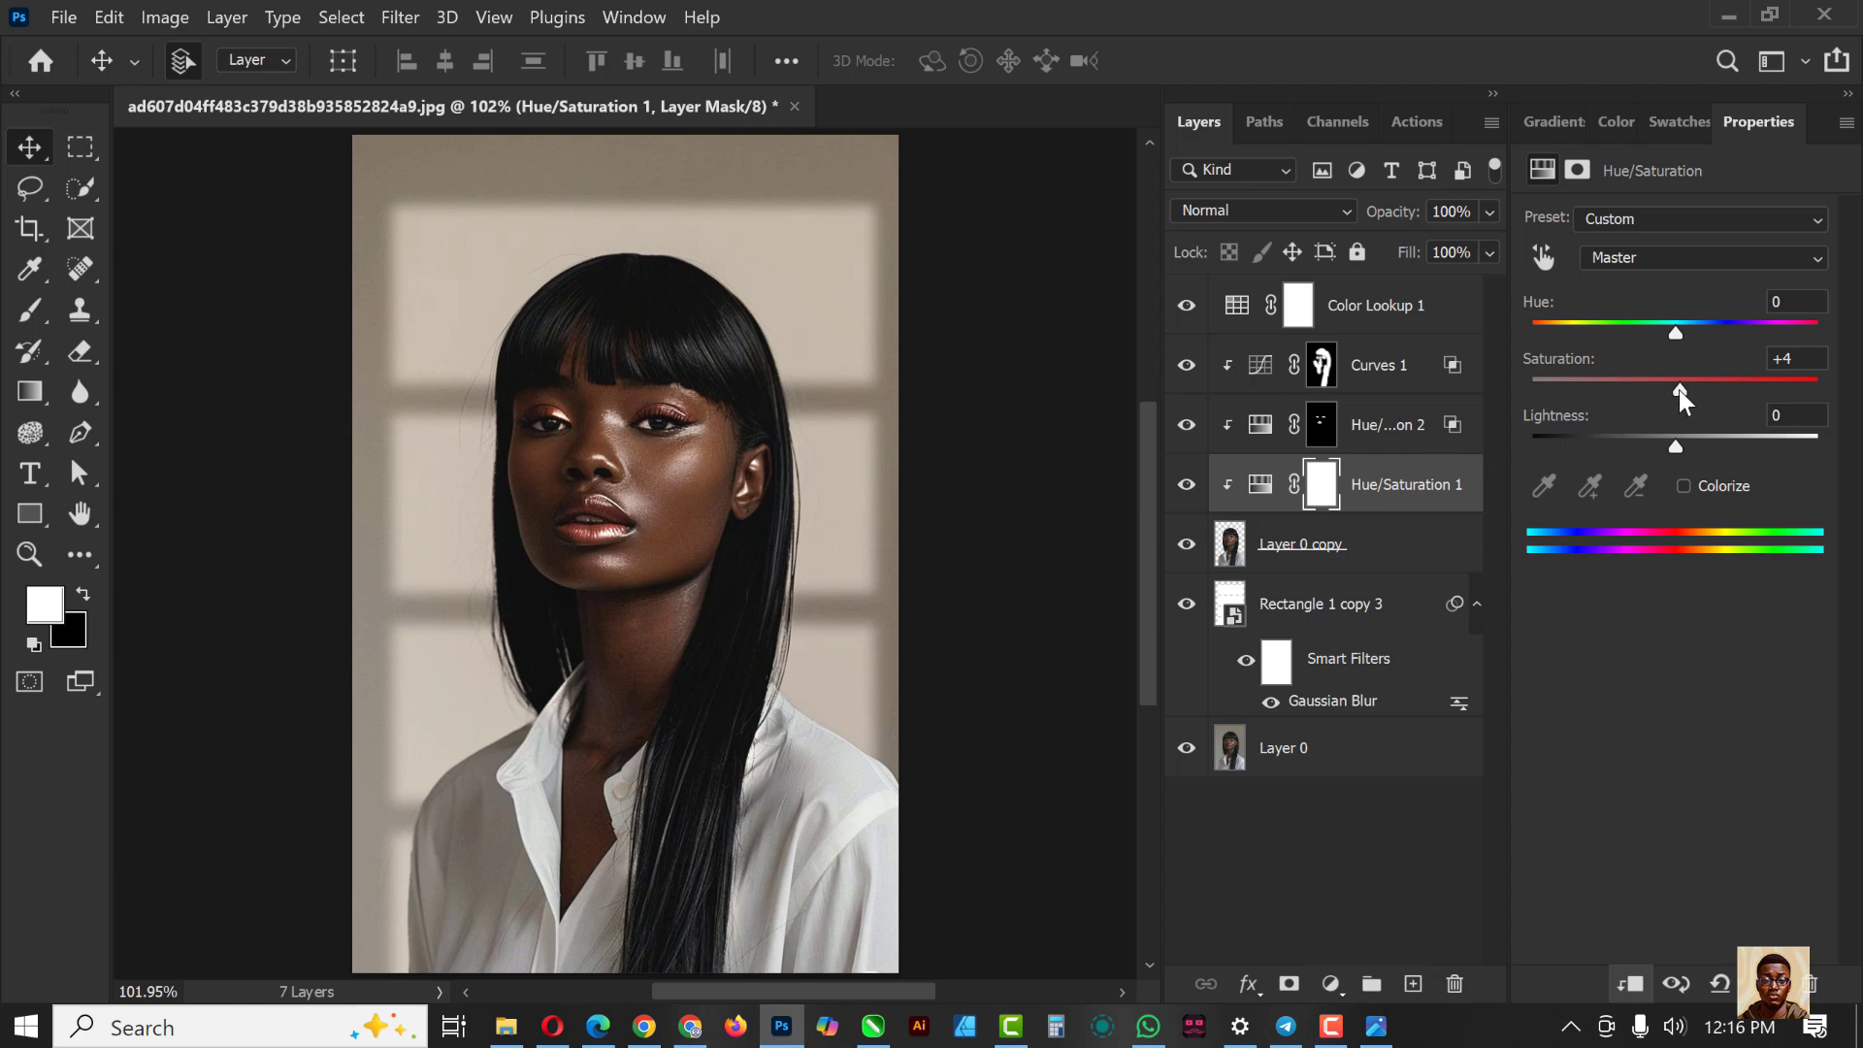
# Step: Raise the saturation of Hue/Saturation 1 and set the lightness of Hue/Saturation 2 to -5
pyautogui.moveTo(1679, 389); pyautogui.dragTo(1692, 392)
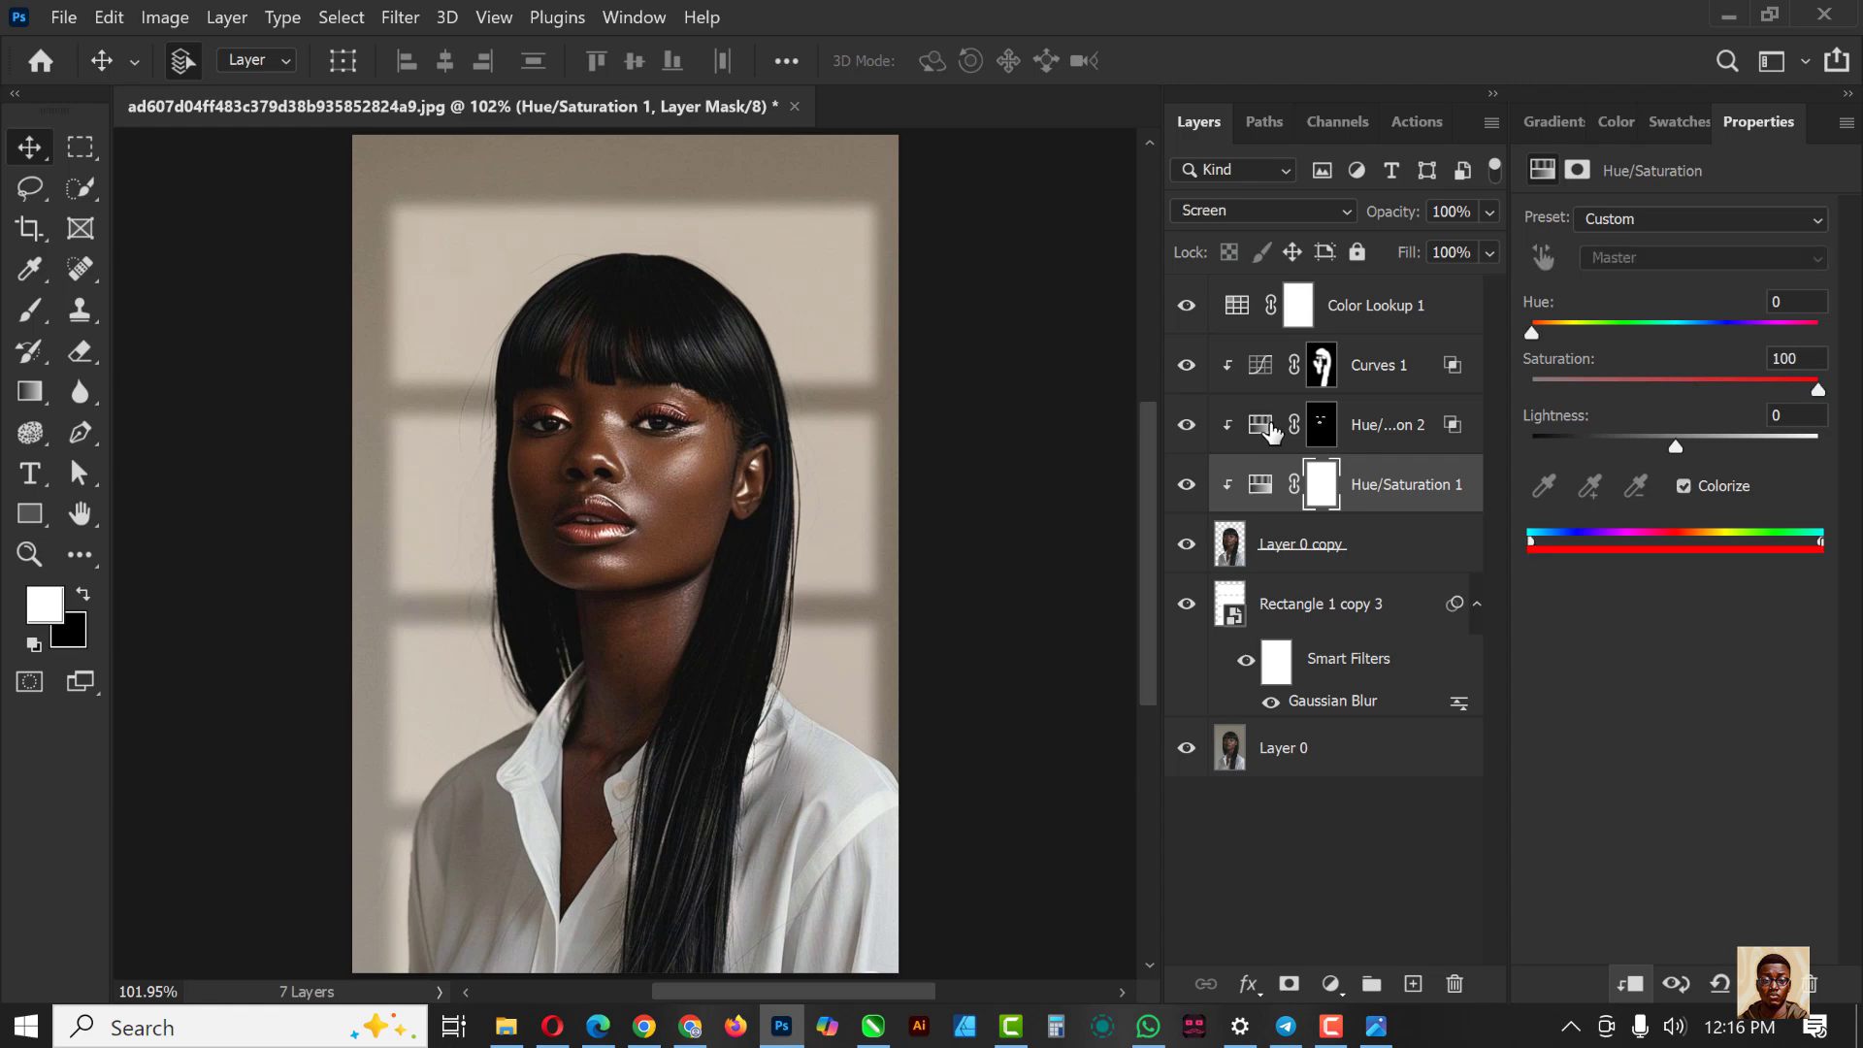
pyautogui.click(1271, 431)
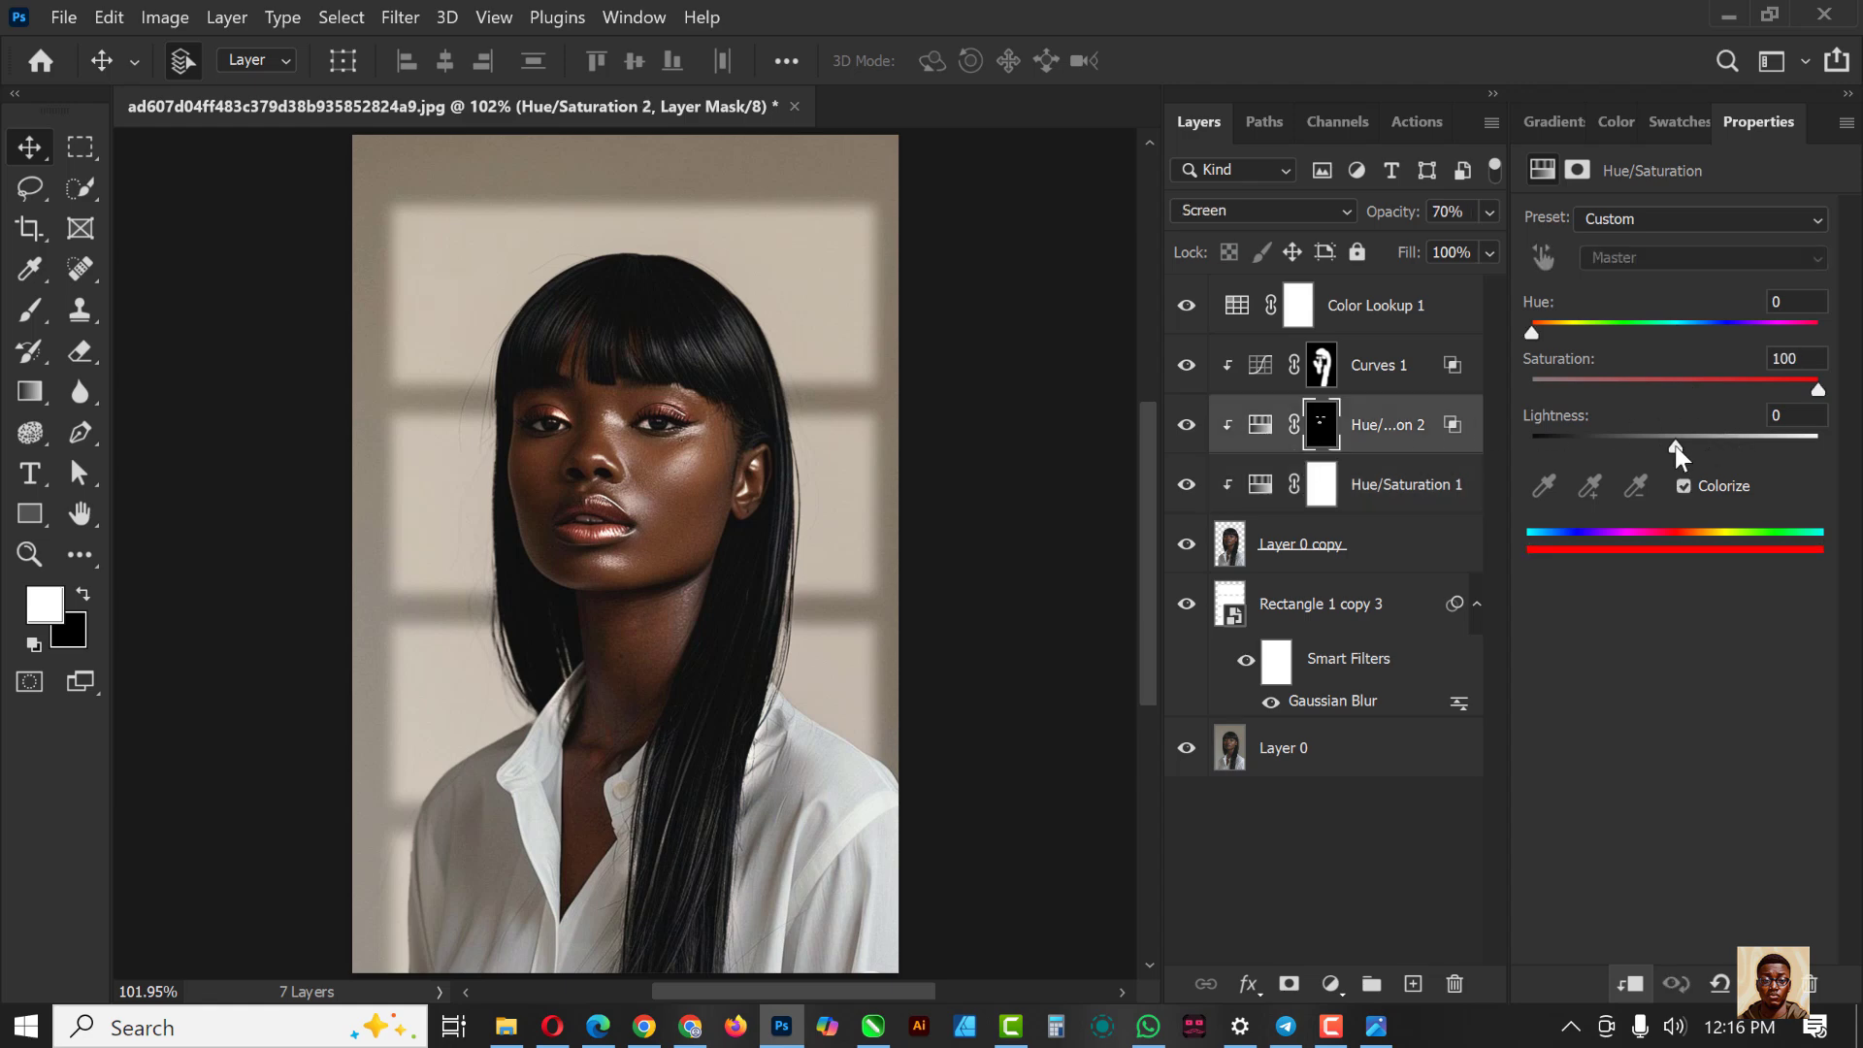
pyautogui.moveTo(1675, 446)
pyautogui.mouseDown()
pyautogui.moveTo(1692, 448)
pyautogui.moveTo(1671, 456)
pyautogui.mouseUp()
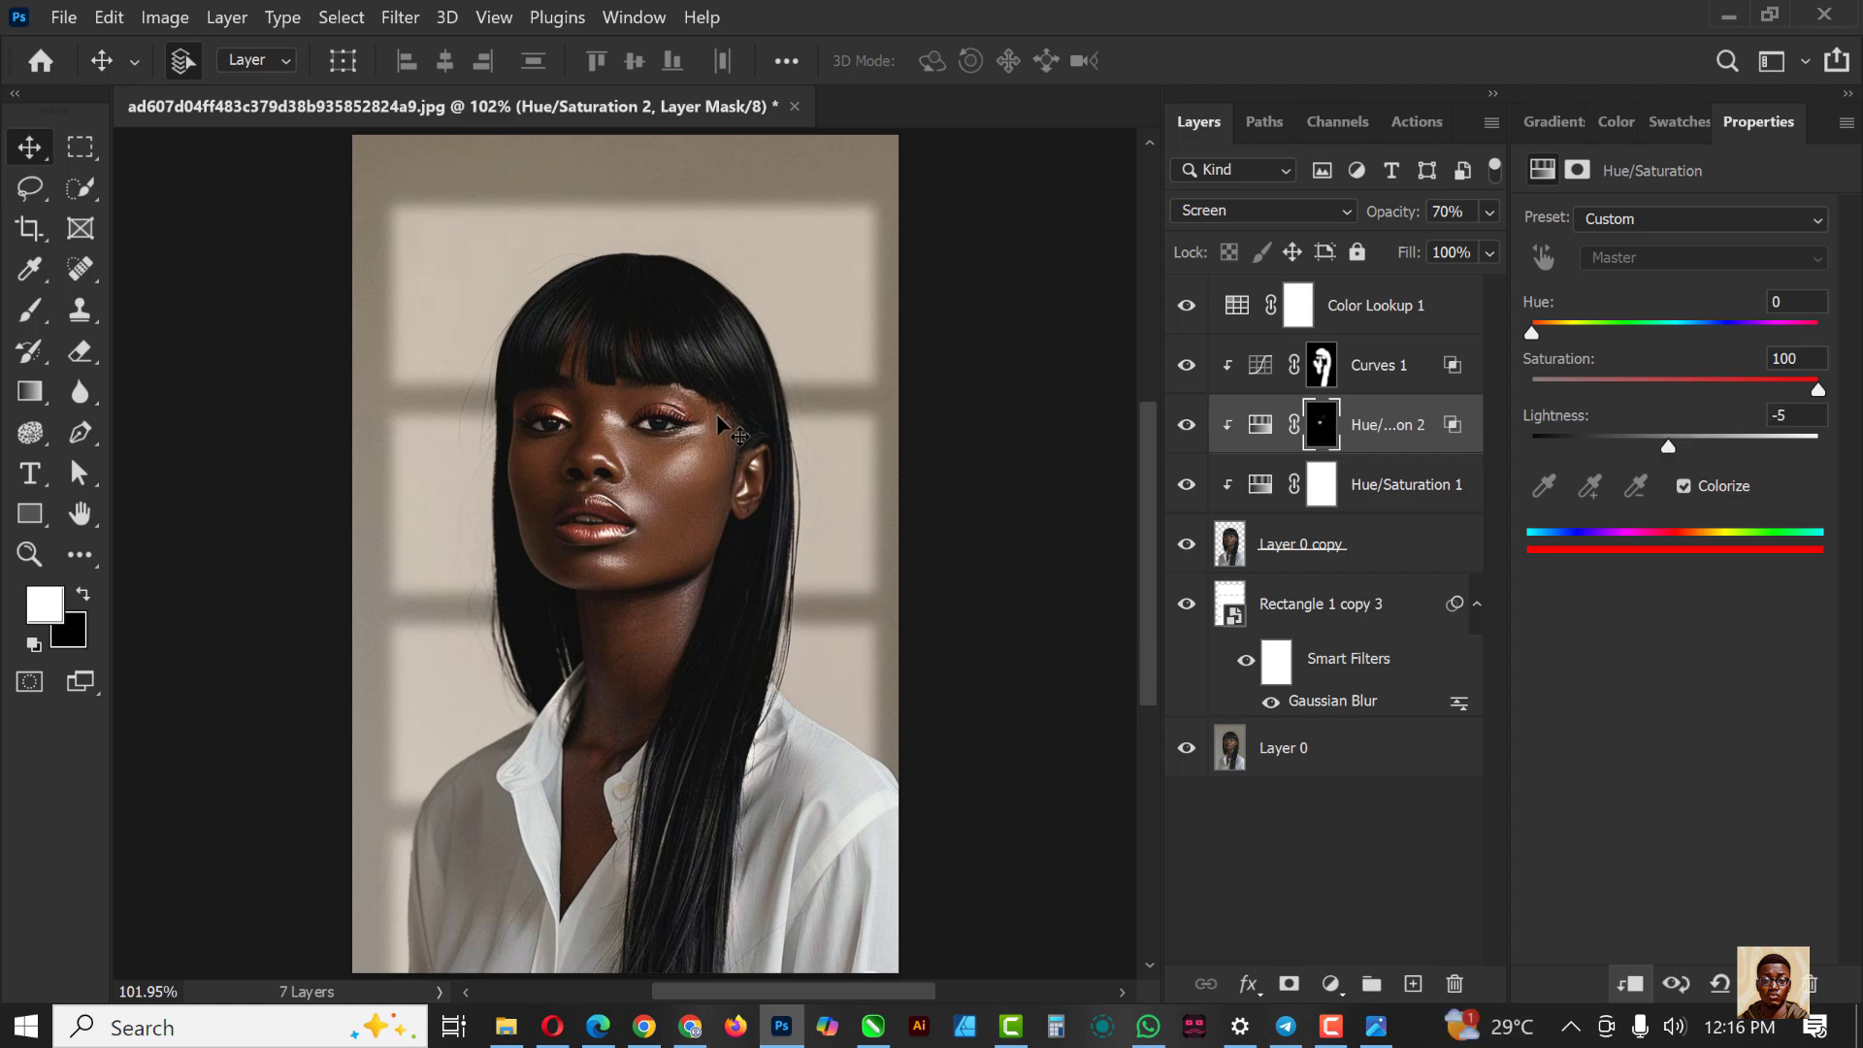
# Step: Add a Color Balance layer above Color Lookup 1 with midtones Cyan–Red at +22 and shadows Yellow–Blue at +6
pyautogui.click(1397, 304)
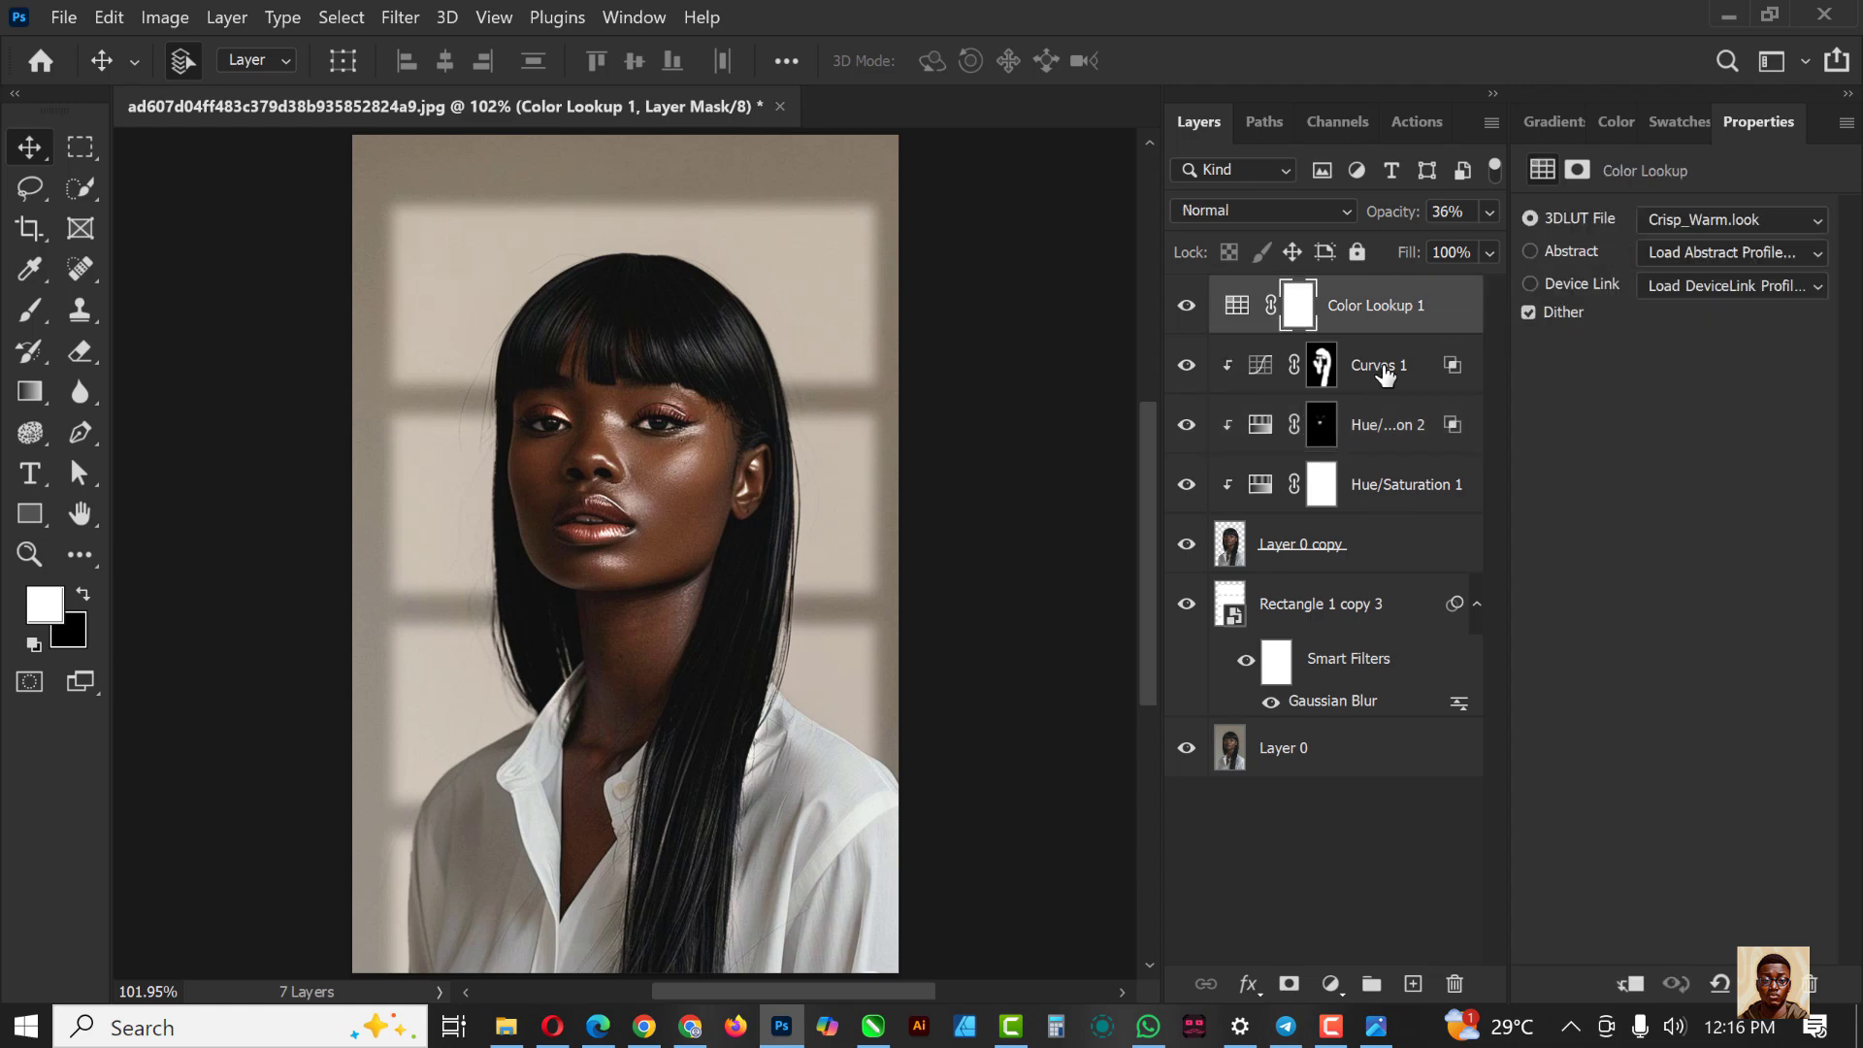
pyautogui.click(1330, 984)
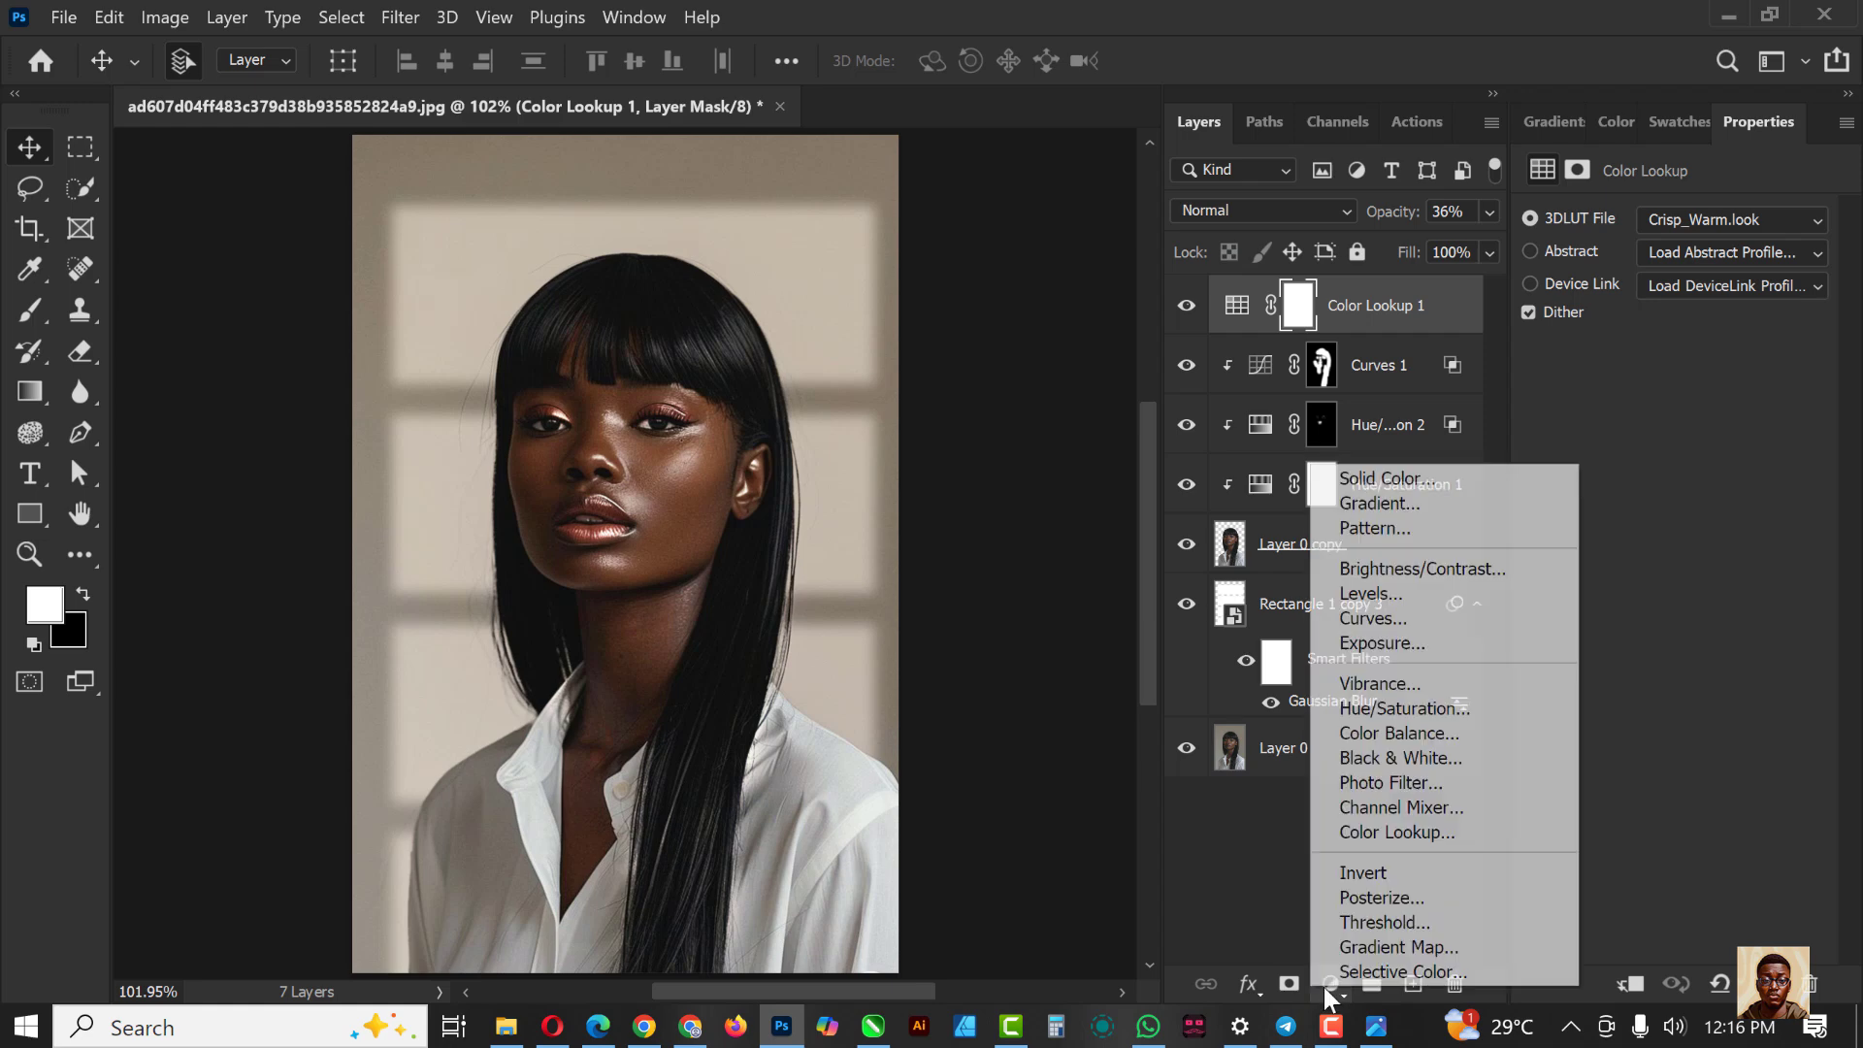
pyautogui.click(1397, 734)
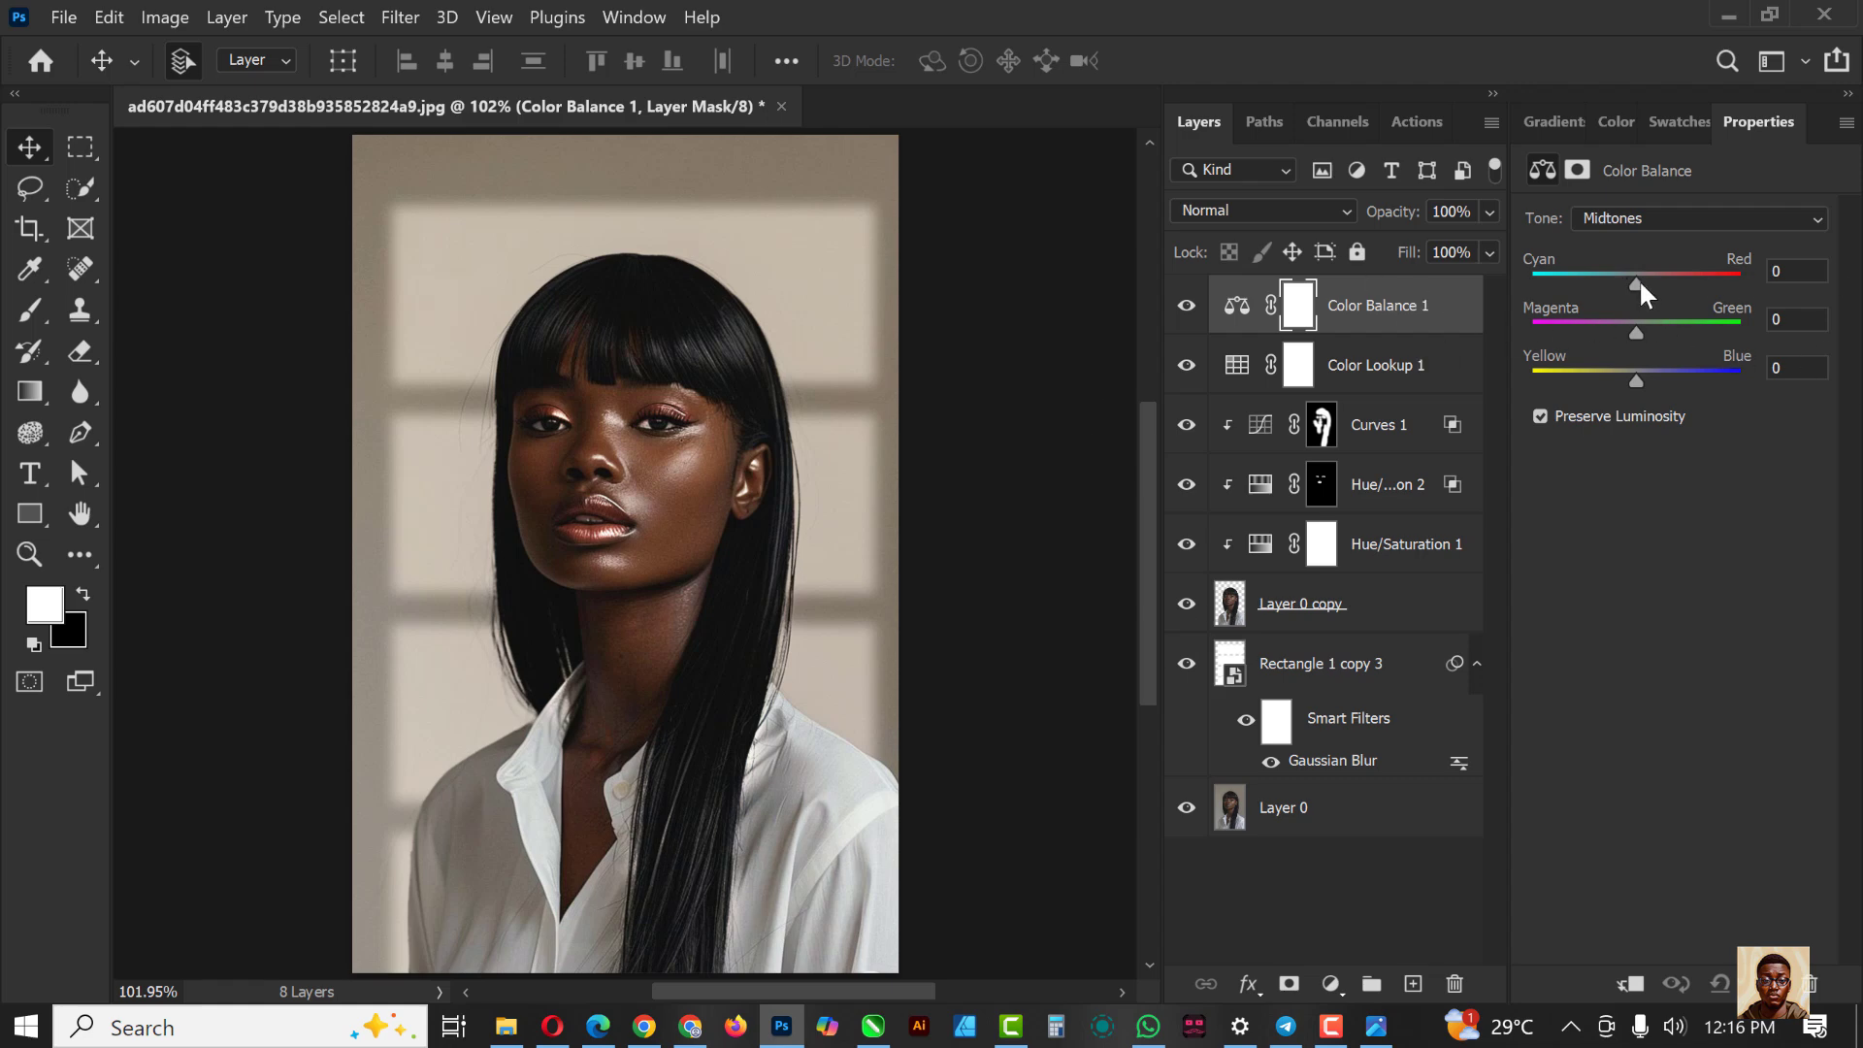
pyautogui.moveTo(1650, 281); pyautogui.dragTo(1659, 282)
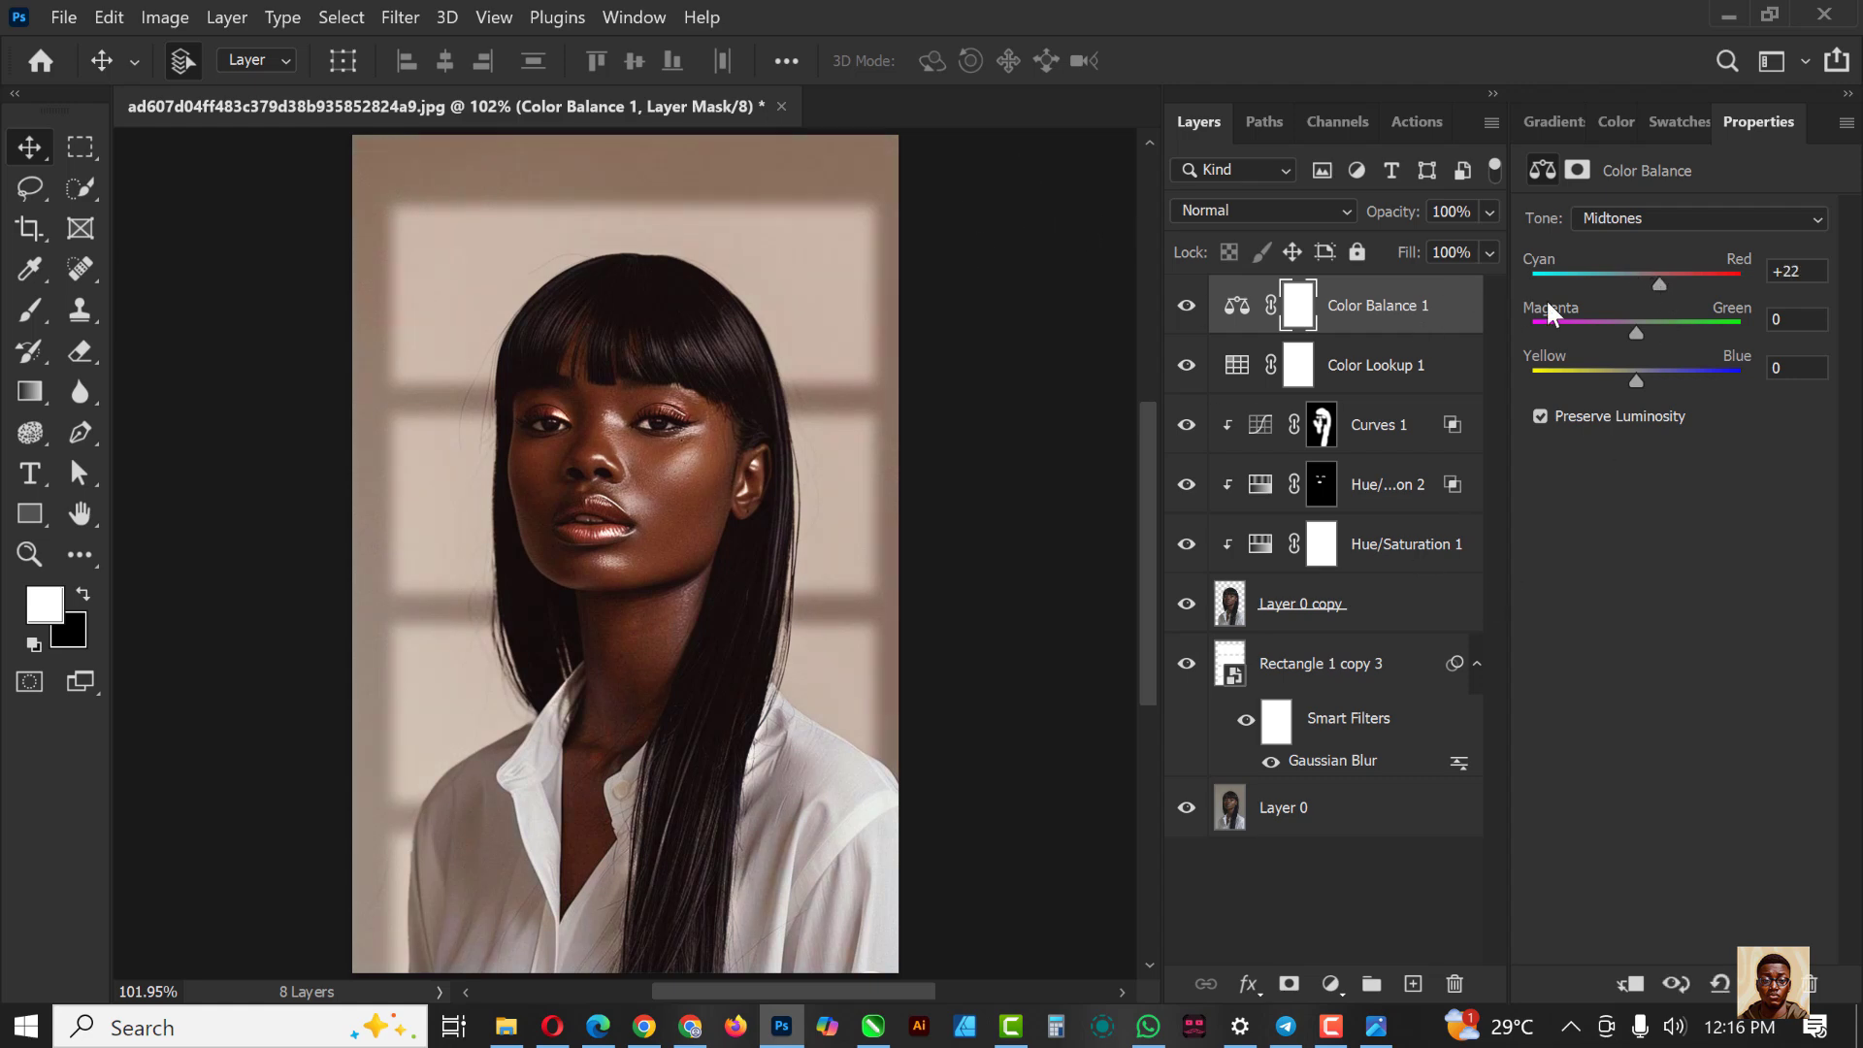
pyautogui.click(1645, 217)
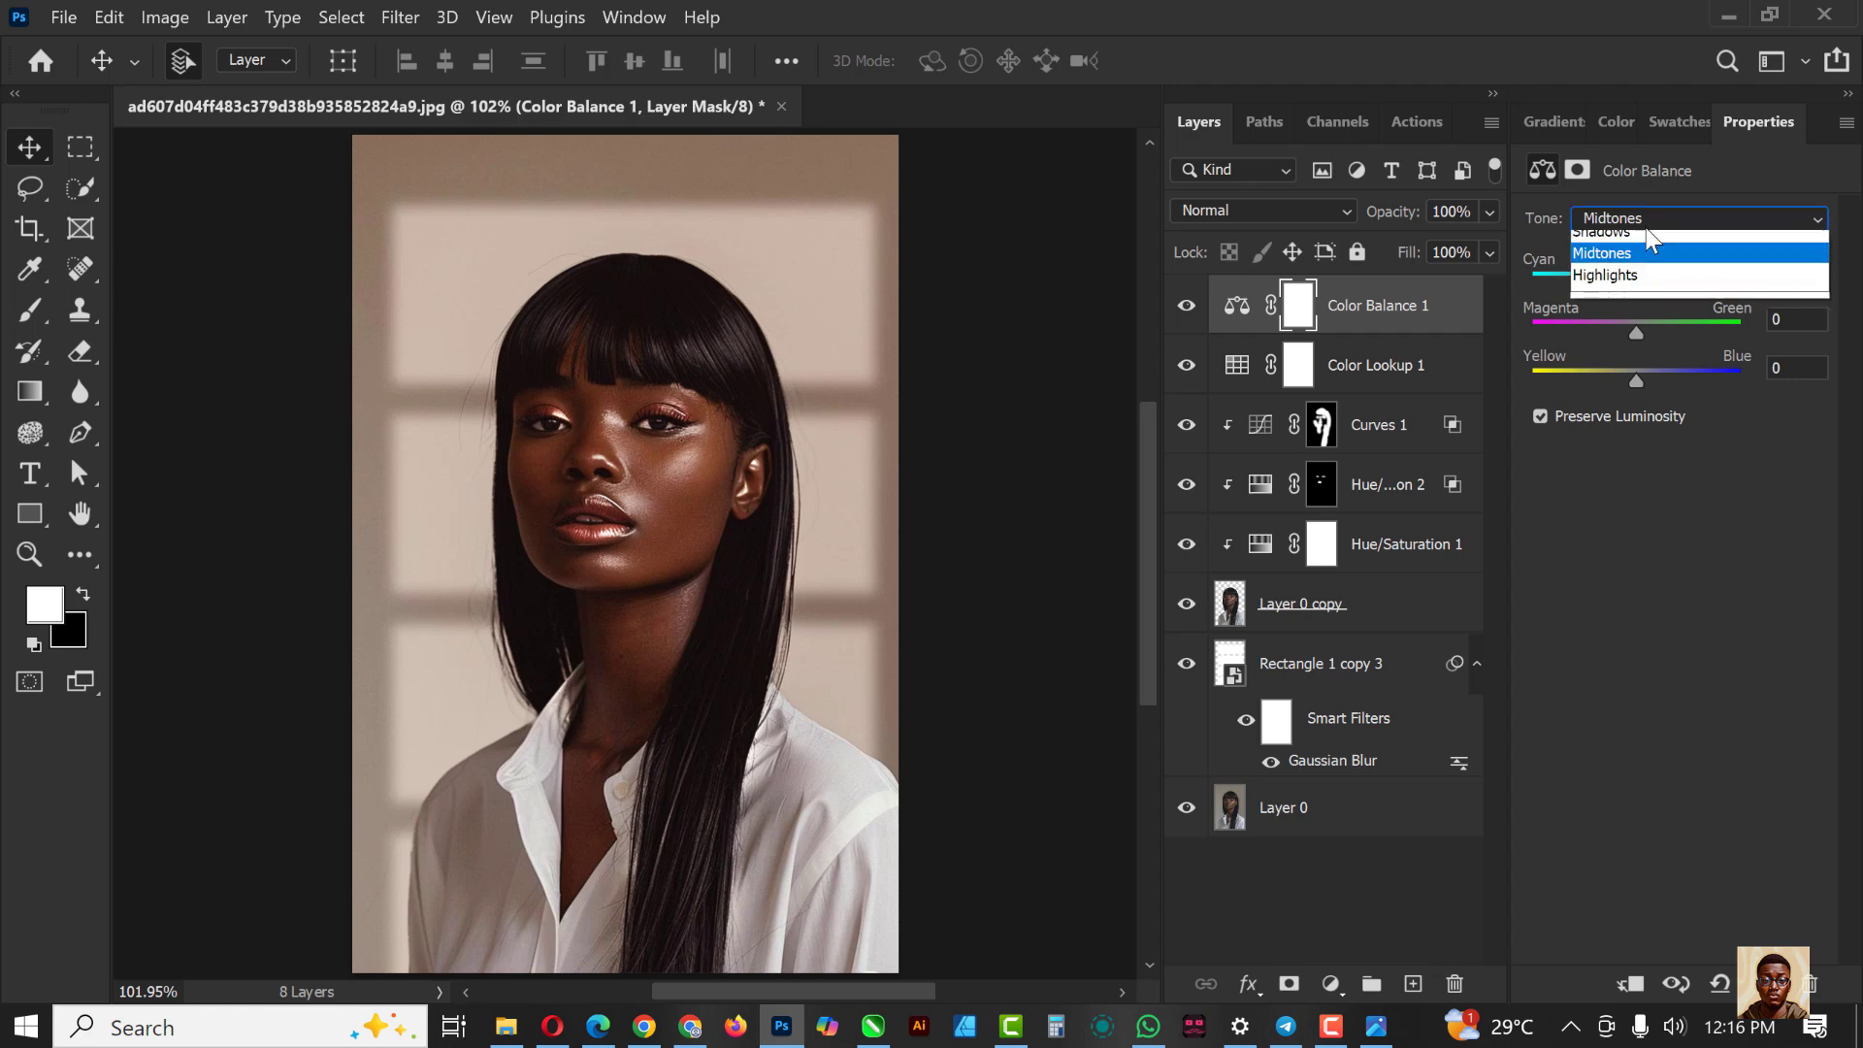
pyautogui.click(1621, 243)
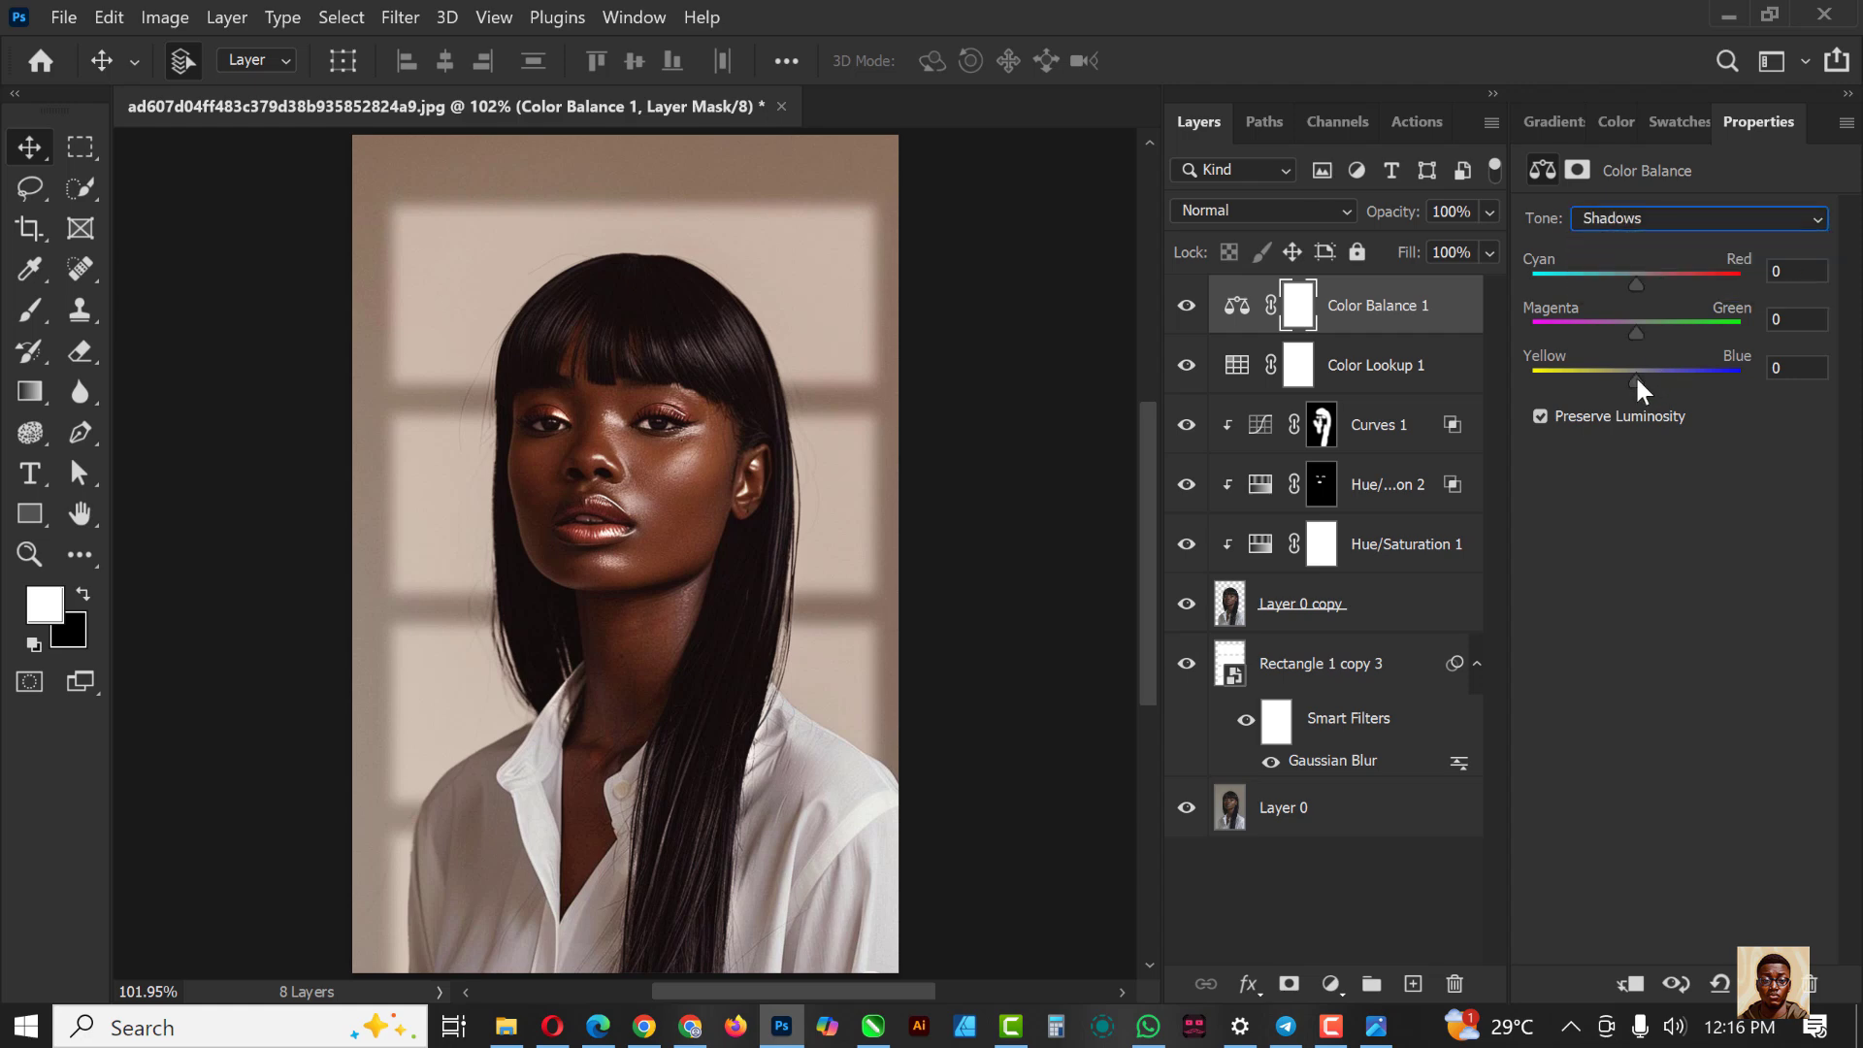
pyautogui.moveTo(1638, 378); pyautogui.dragTo(1644, 380)
# Step: Set the Color Balance highlights to -15 on Yellow–Blue and -7 on Cyan–Red
pyautogui.click(1640, 214)
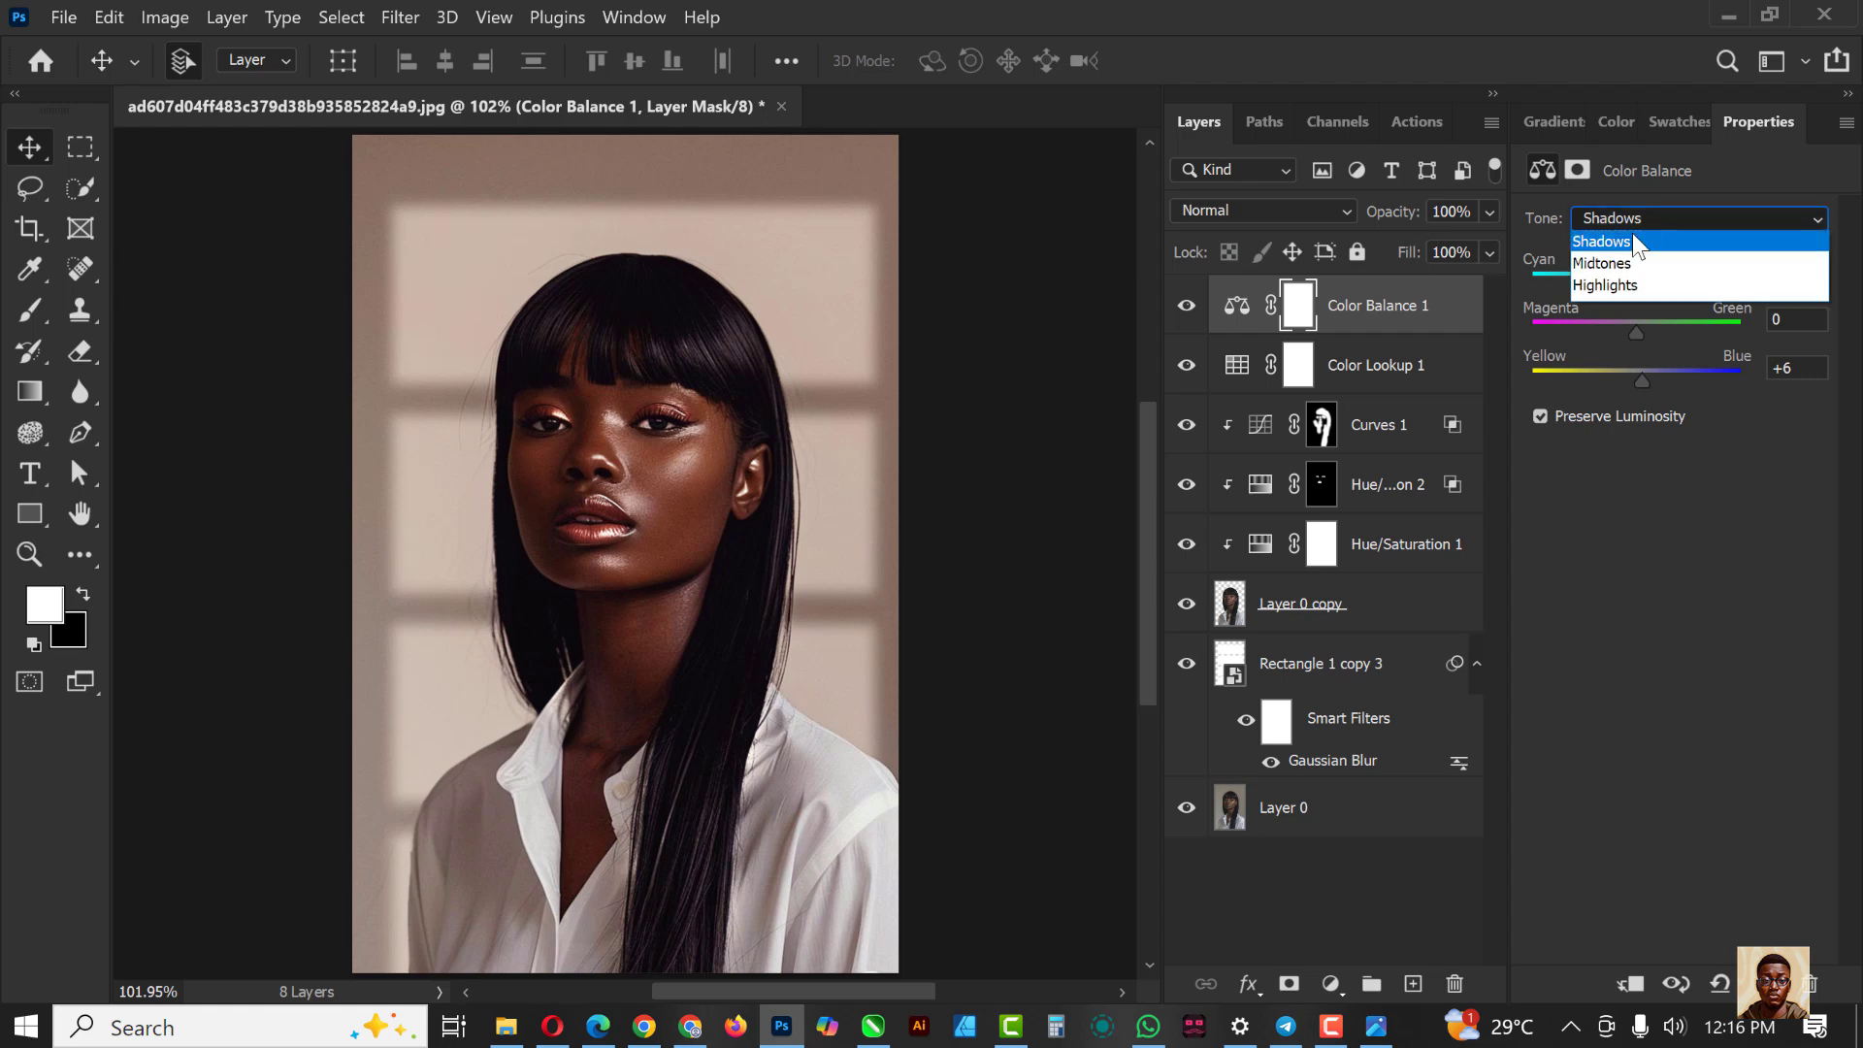
pyautogui.click(1618, 287)
pyautogui.moveTo(1638, 380); pyautogui.dragTo(1615, 383)
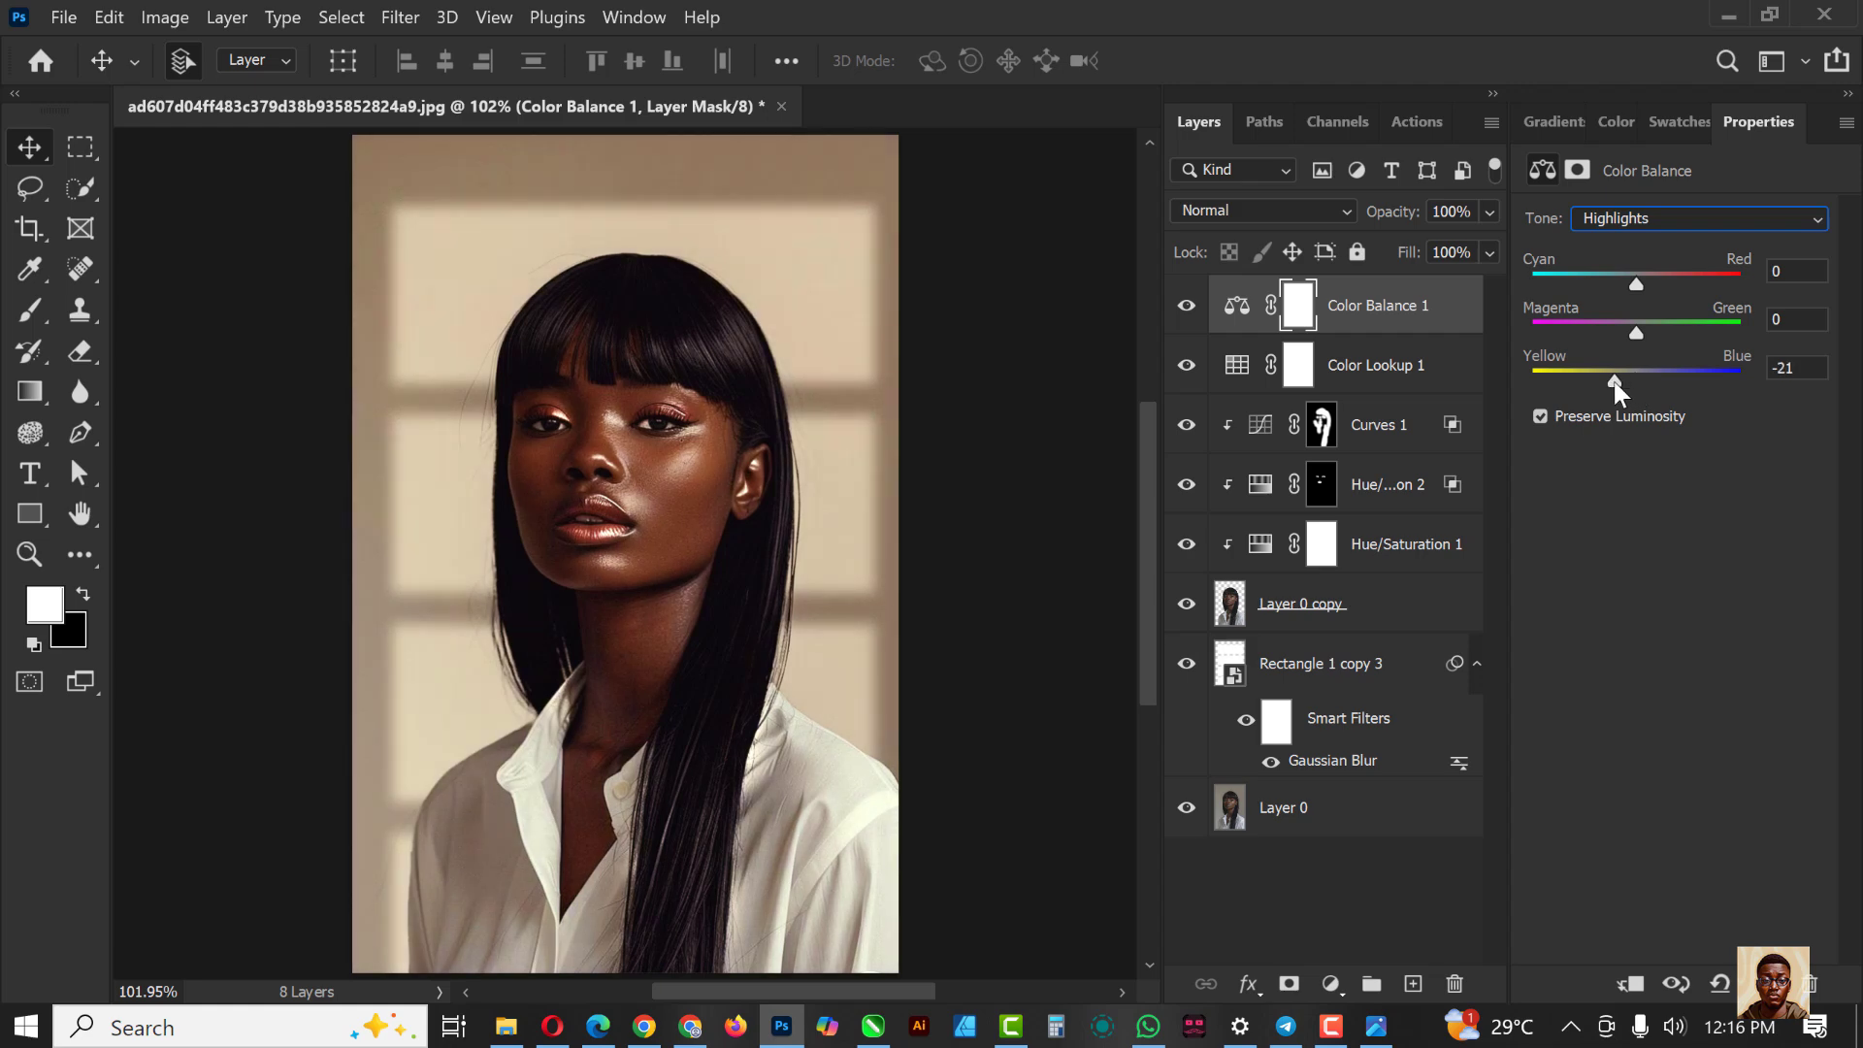
pyautogui.moveTo(1615, 383); pyautogui.dragTo(1621, 383)
pyautogui.moveTo(1639, 281); pyautogui.dragTo(1628, 283)
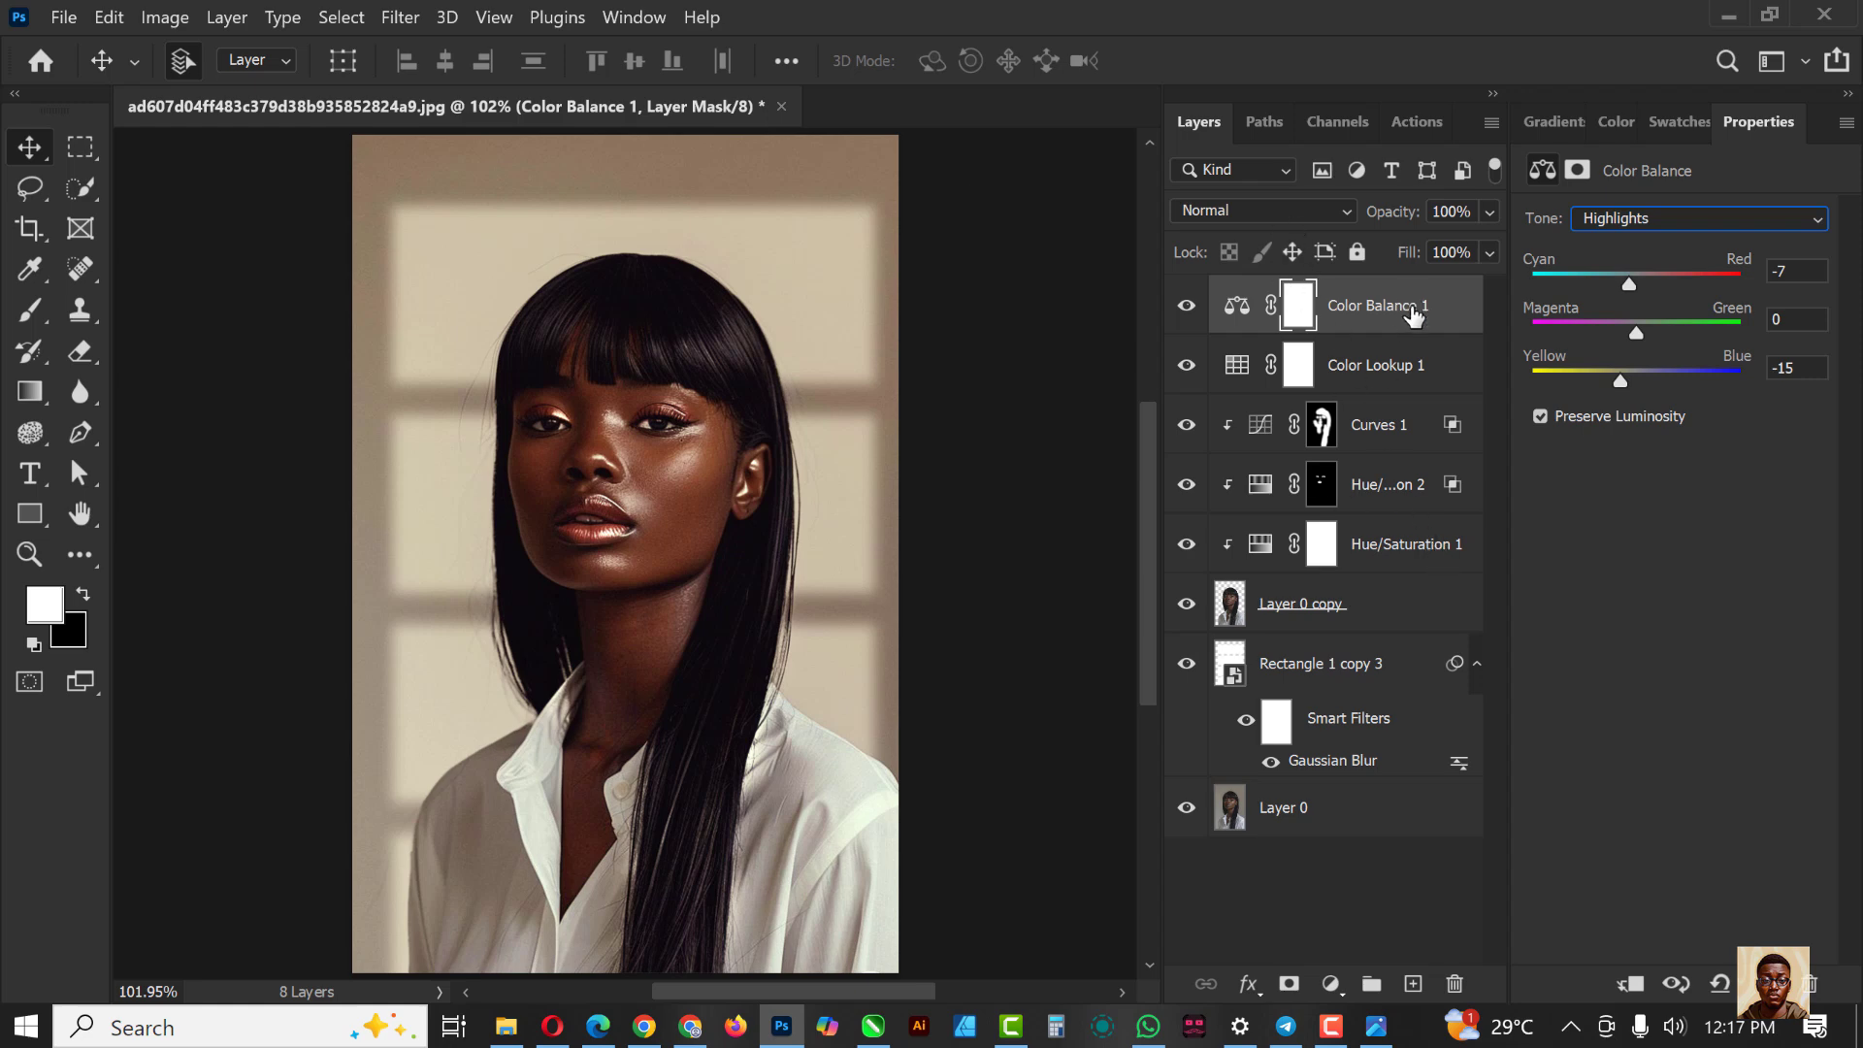
# Step: Reduce the Color Balance shadows' Yellow–Blue value to +3
pyautogui.click(1691, 215)
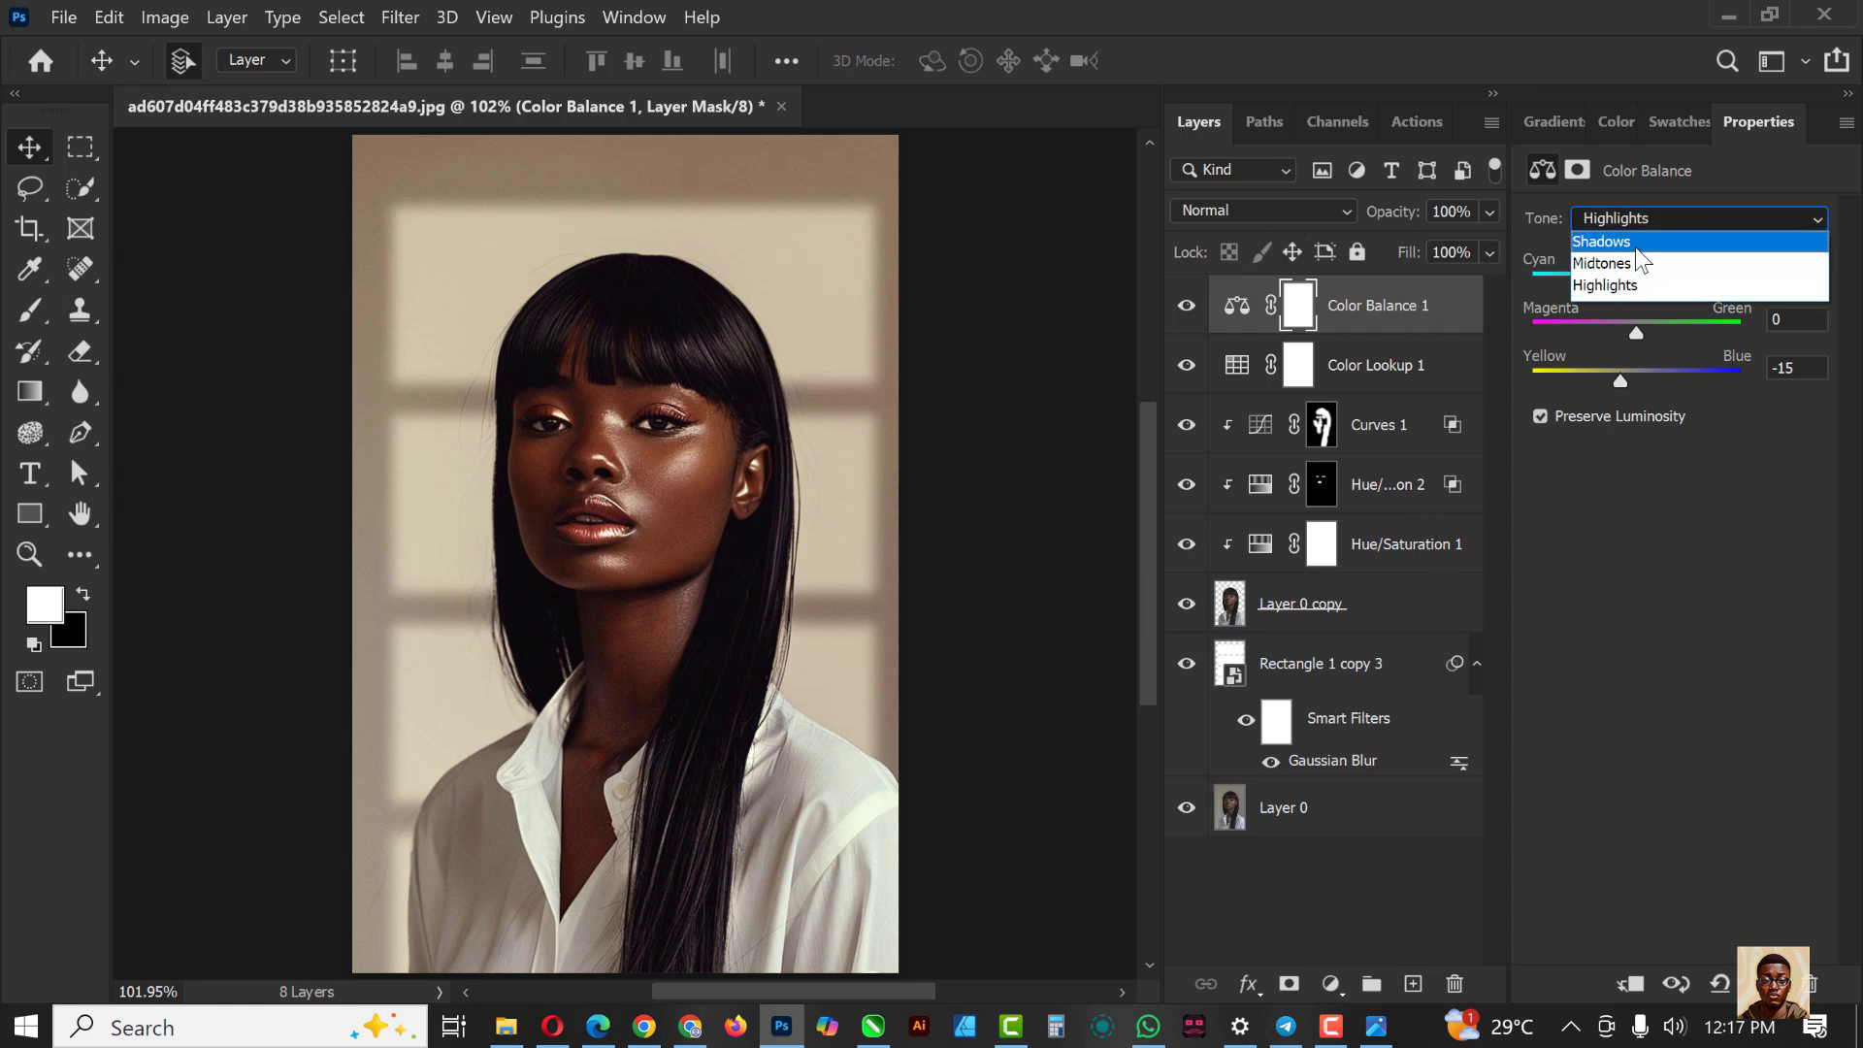
pyautogui.click(1640, 242)
pyautogui.click(1640, 375)
pyautogui.moveTo(1639, 376); pyautogui.dragTo(1638, 374)
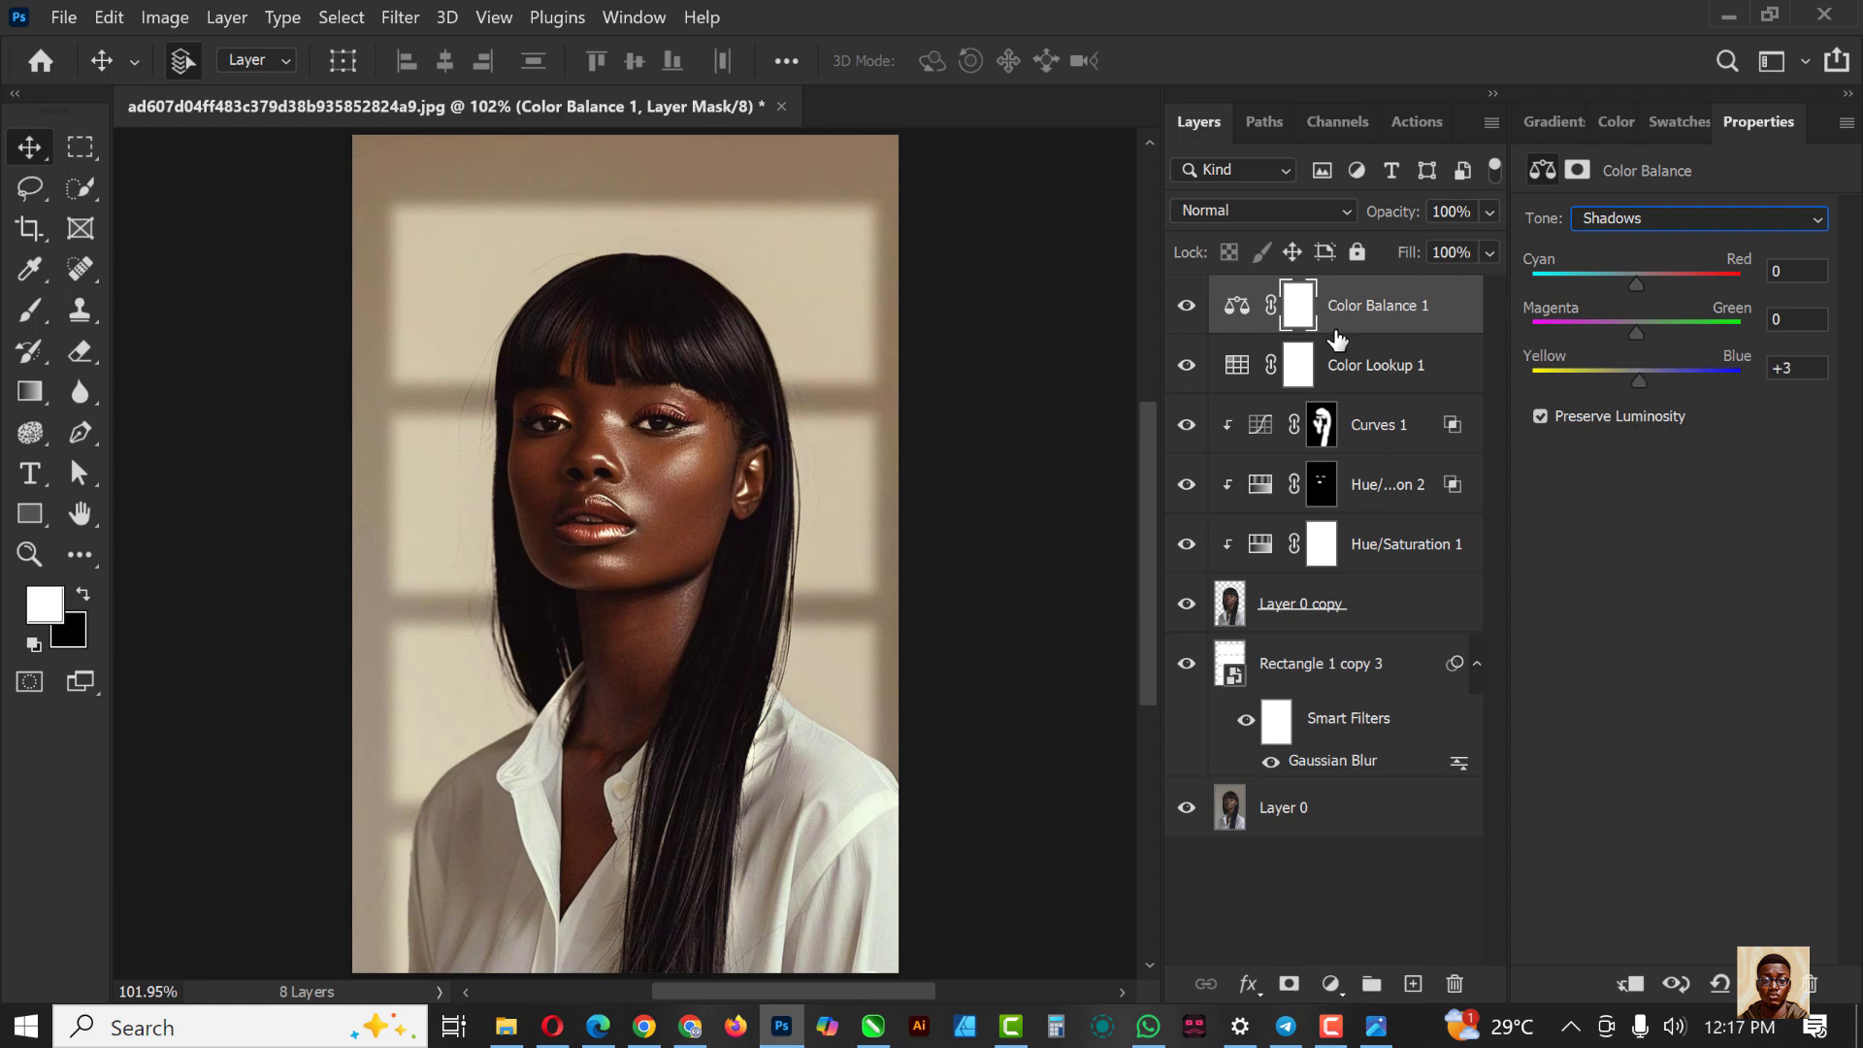
# Step: Duplicate the window-light layer Rectangle 1 copy 3, move the copy to the top of the stack and set its blend mode to Overlay
pyautogui.click(1370, 667)
pyautogui.hotkey('ctrl', 'j')
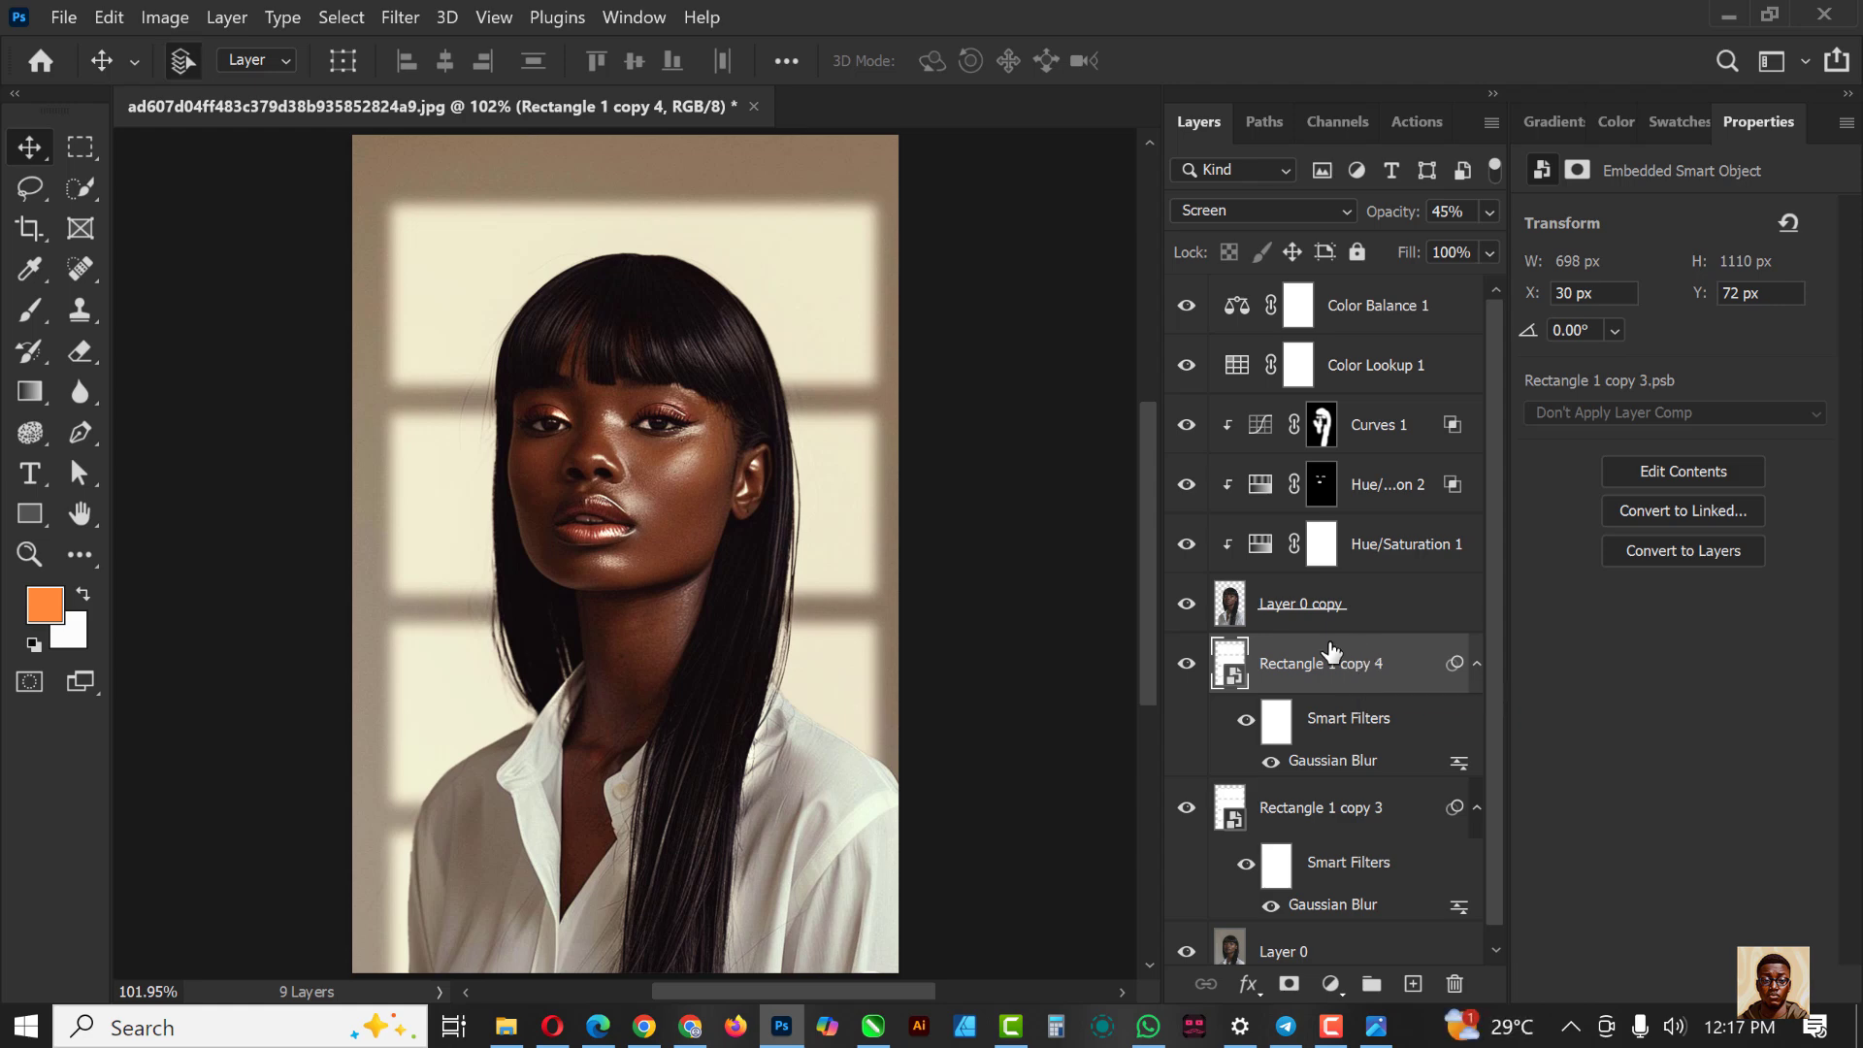
pyautogui.moveTo(1394, 668); pyautogui.dragTo(1388, 294)
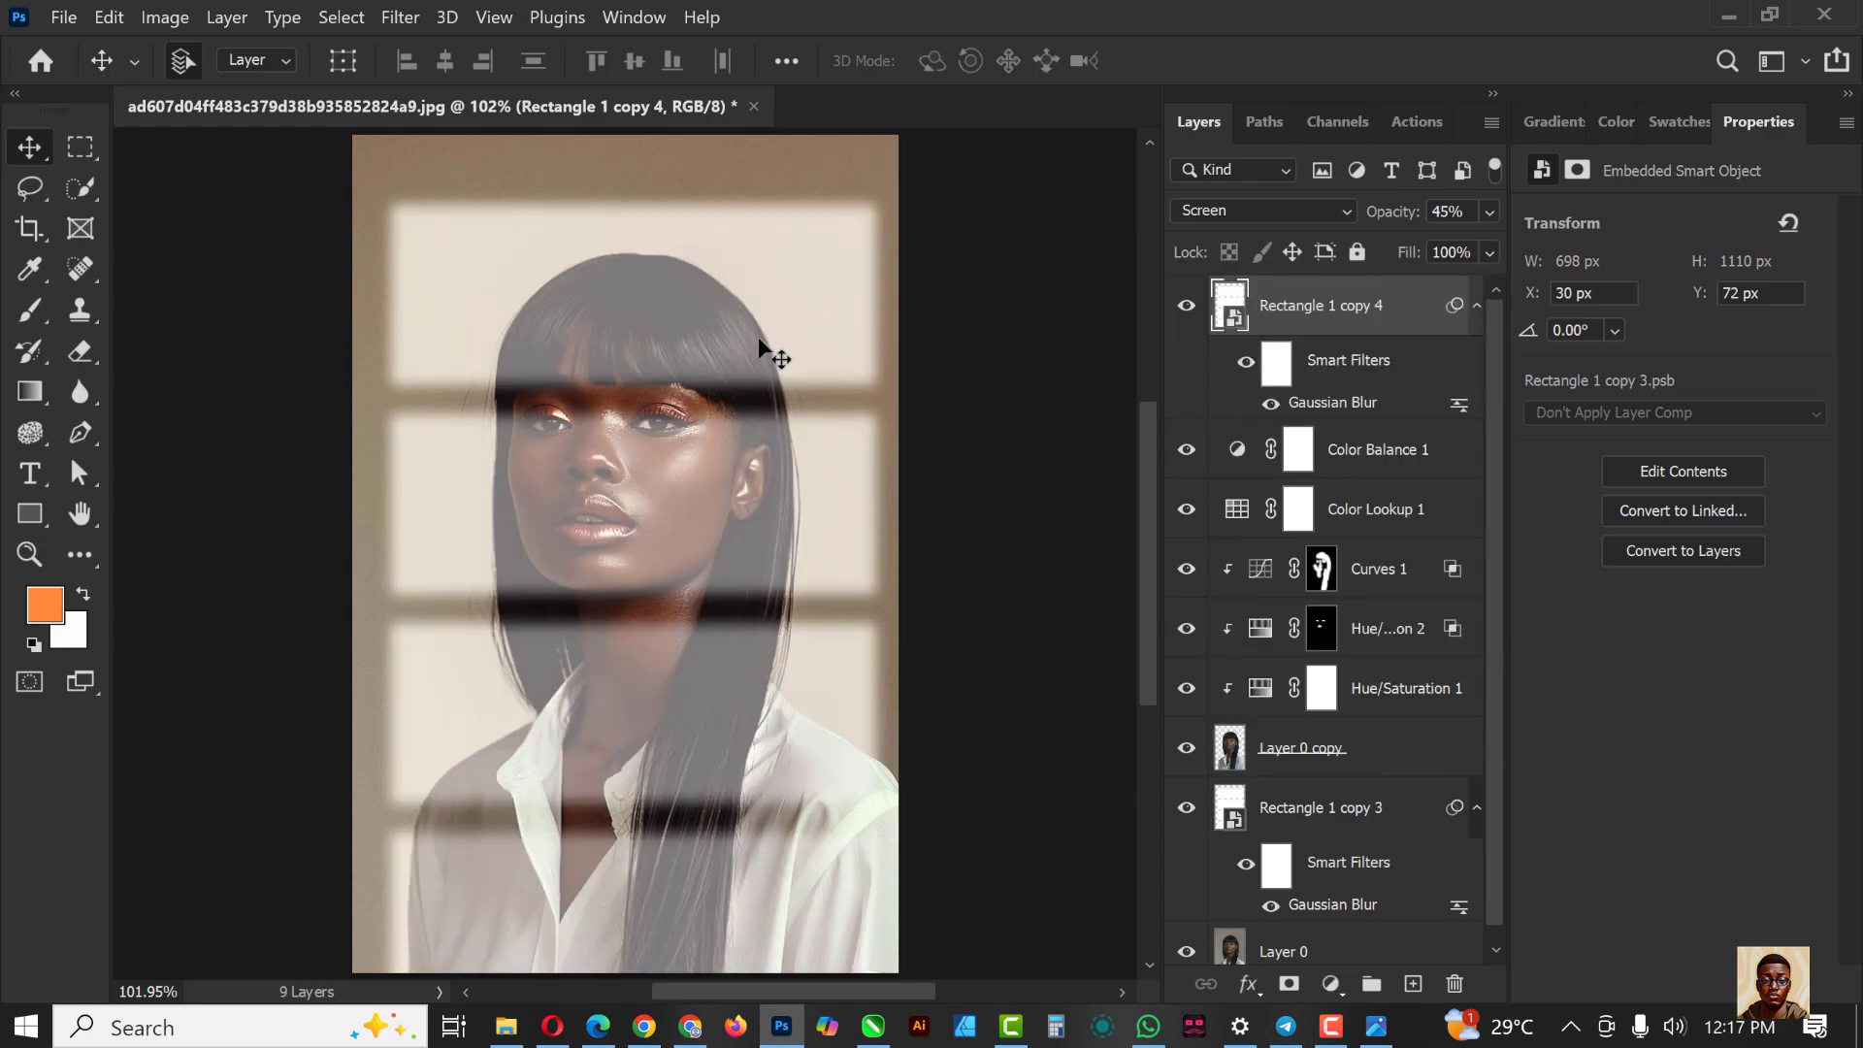
pyautogui.click(1265, 208)
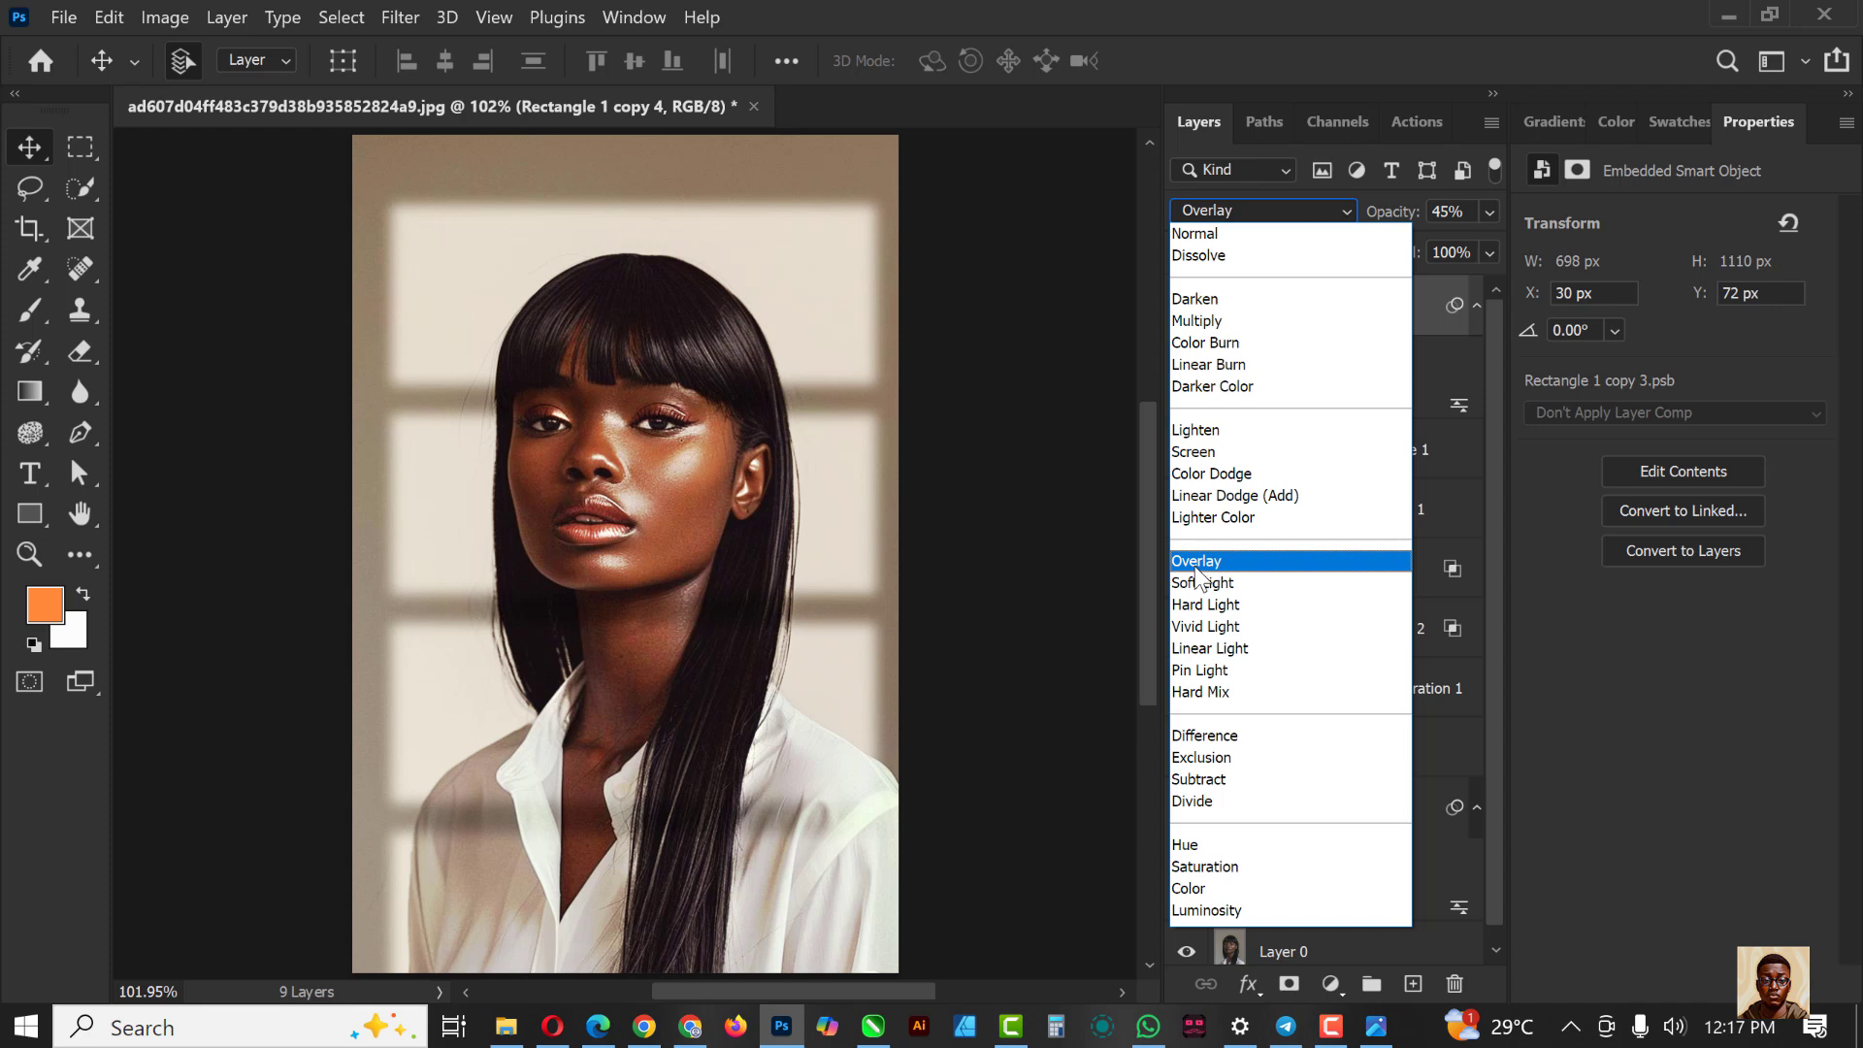
pyautogui.click(1196, 563)
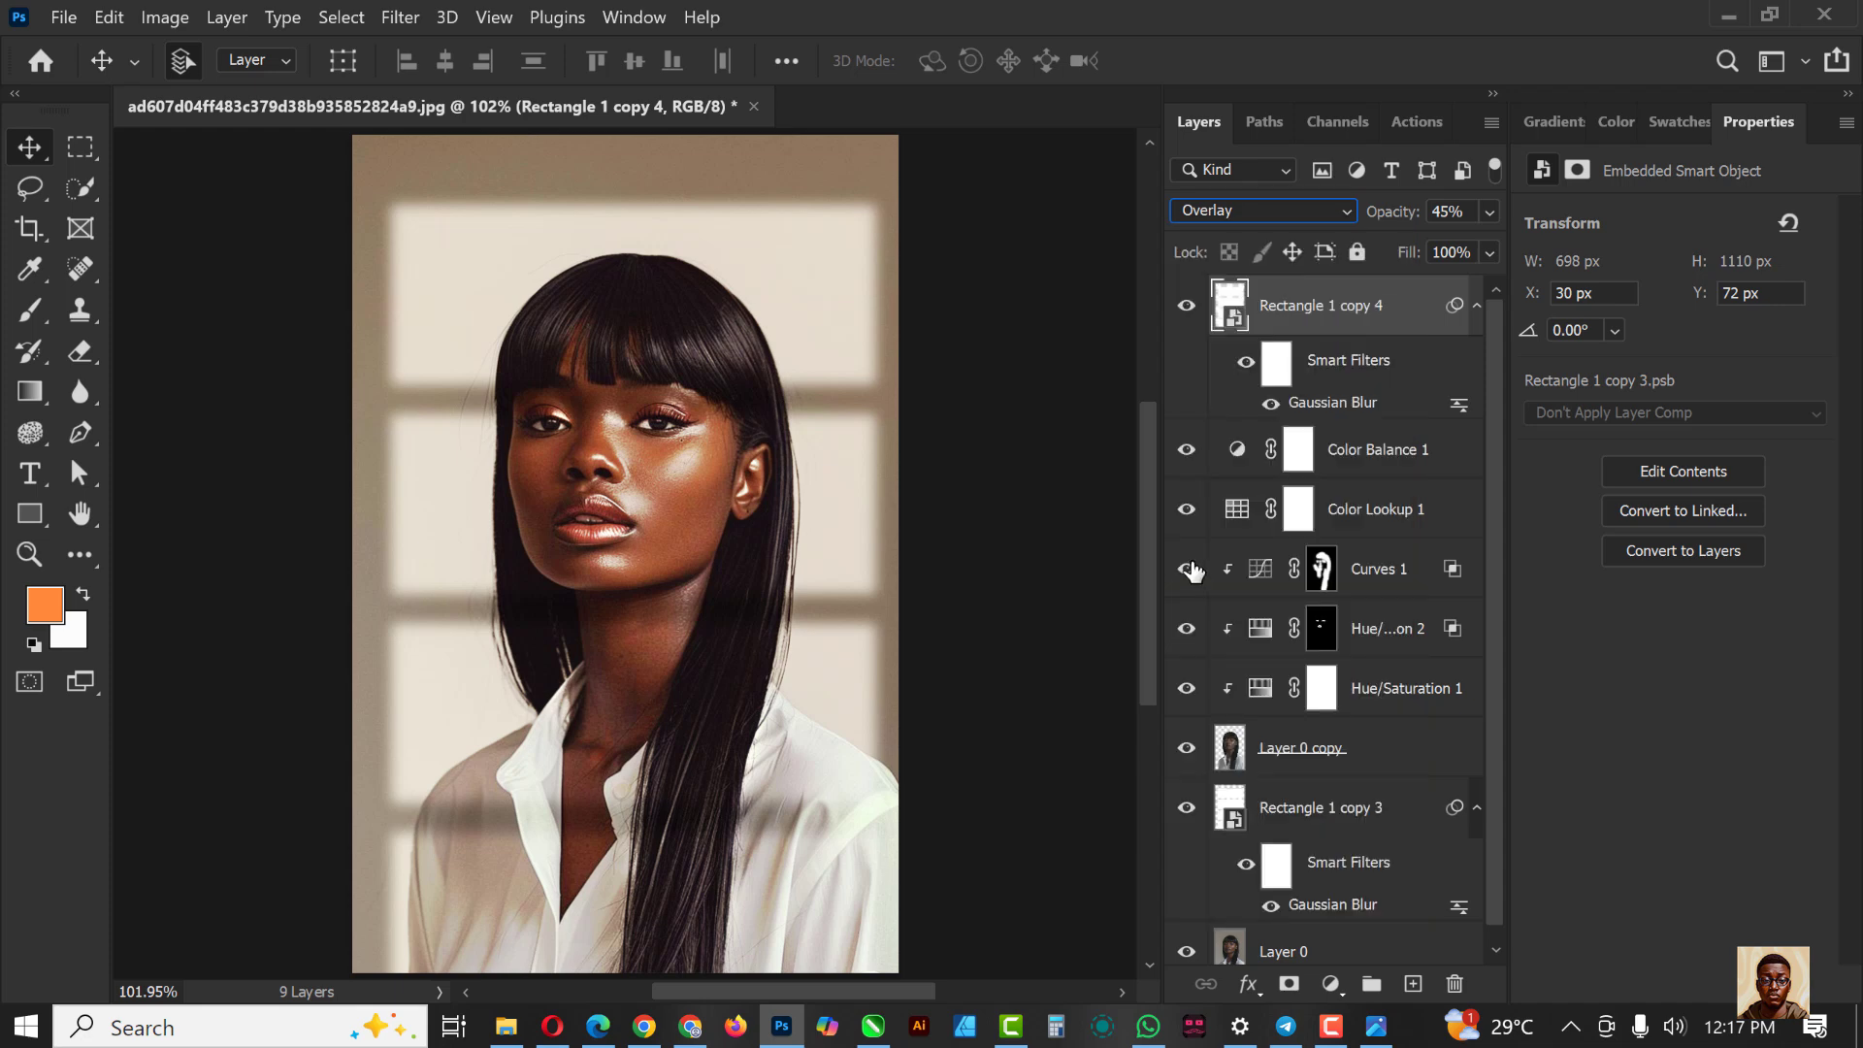
# Step: Lower the Overlay window-light copy to 27% opacity and 65% fill, comparing the image with and without it
pyautogui.click(1488, 212)
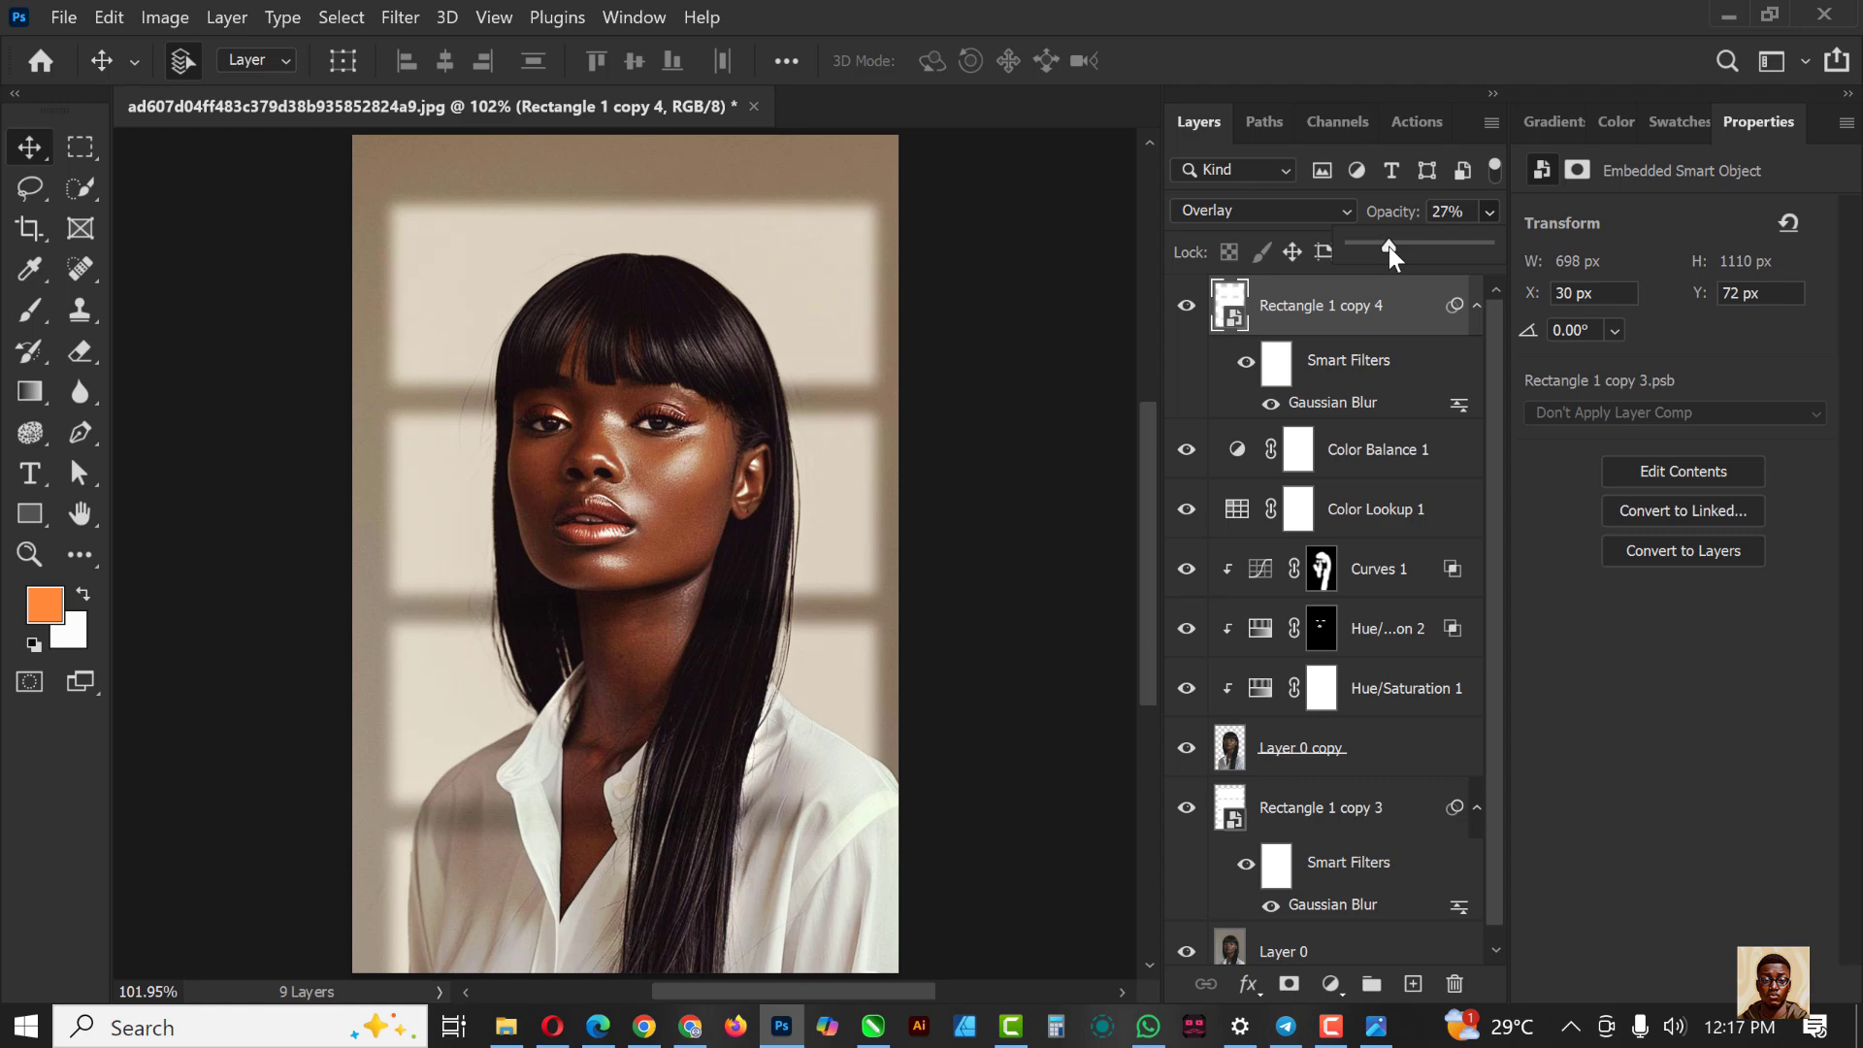
pyautogui.click(1430, 324)
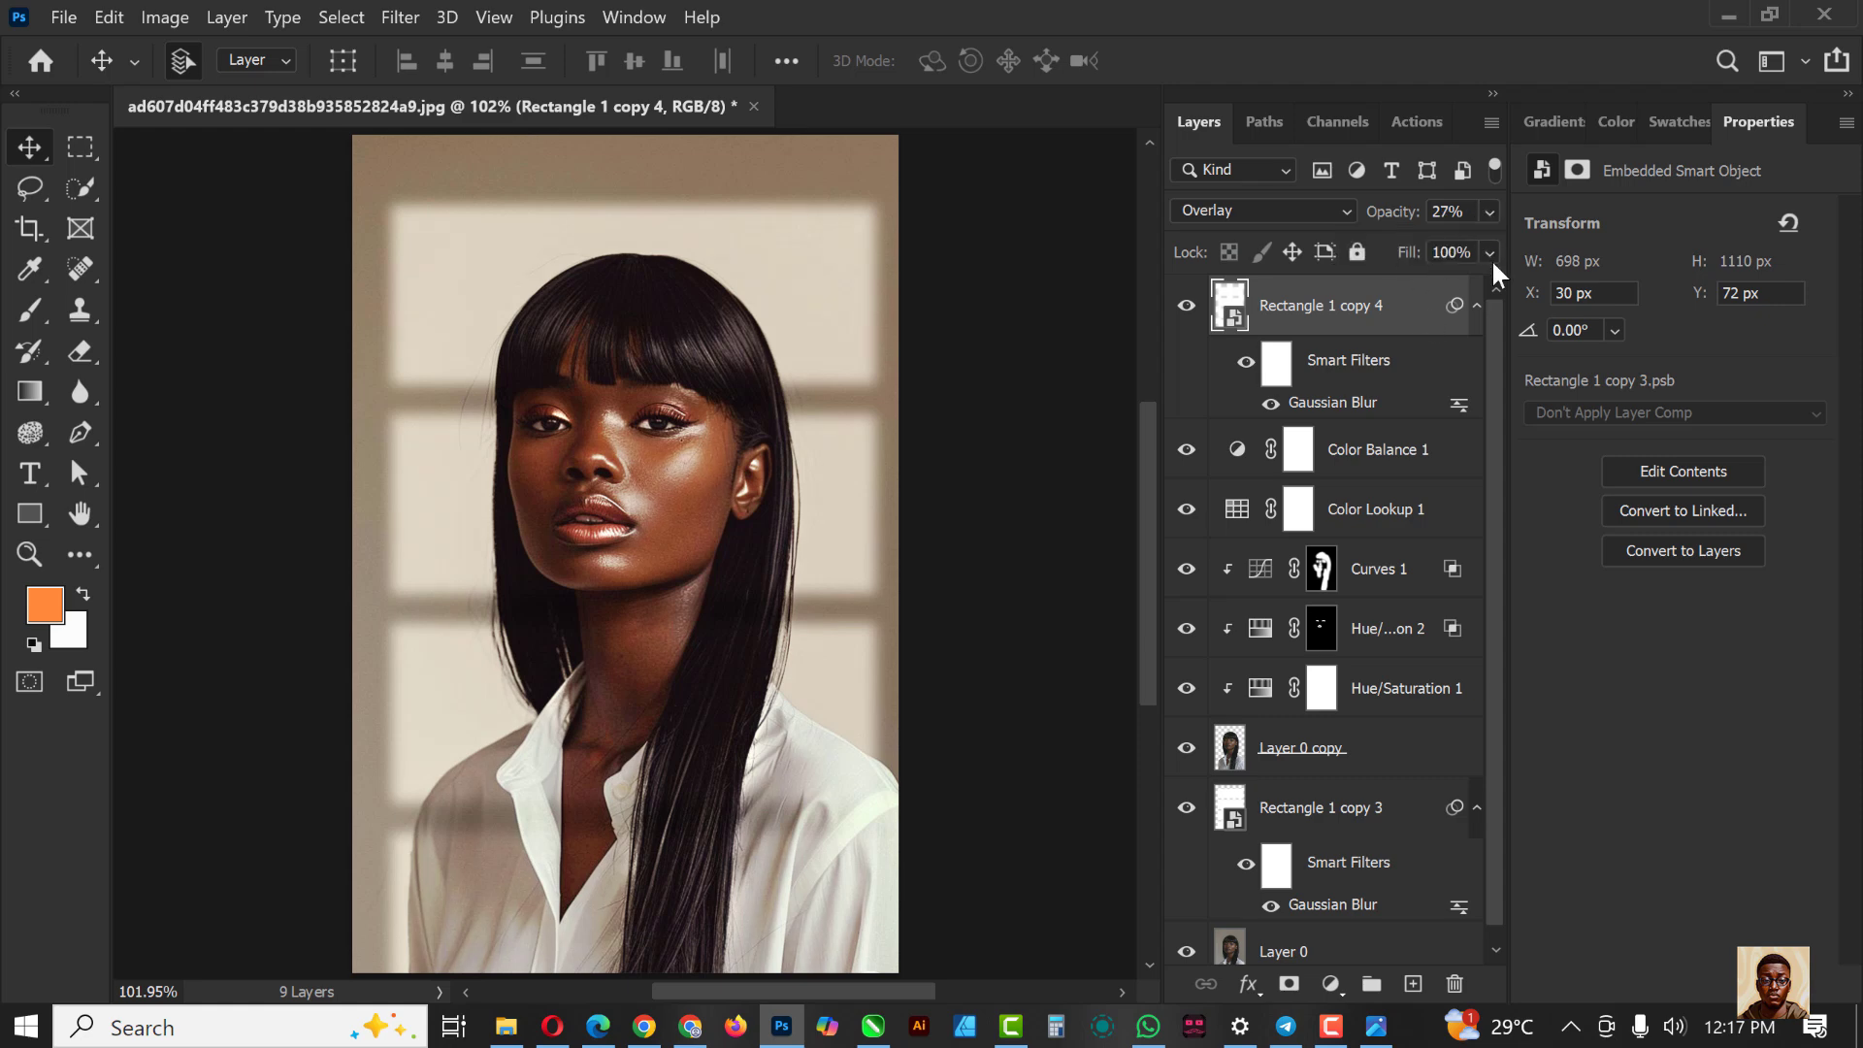
pyautogui.click(1489, 253)
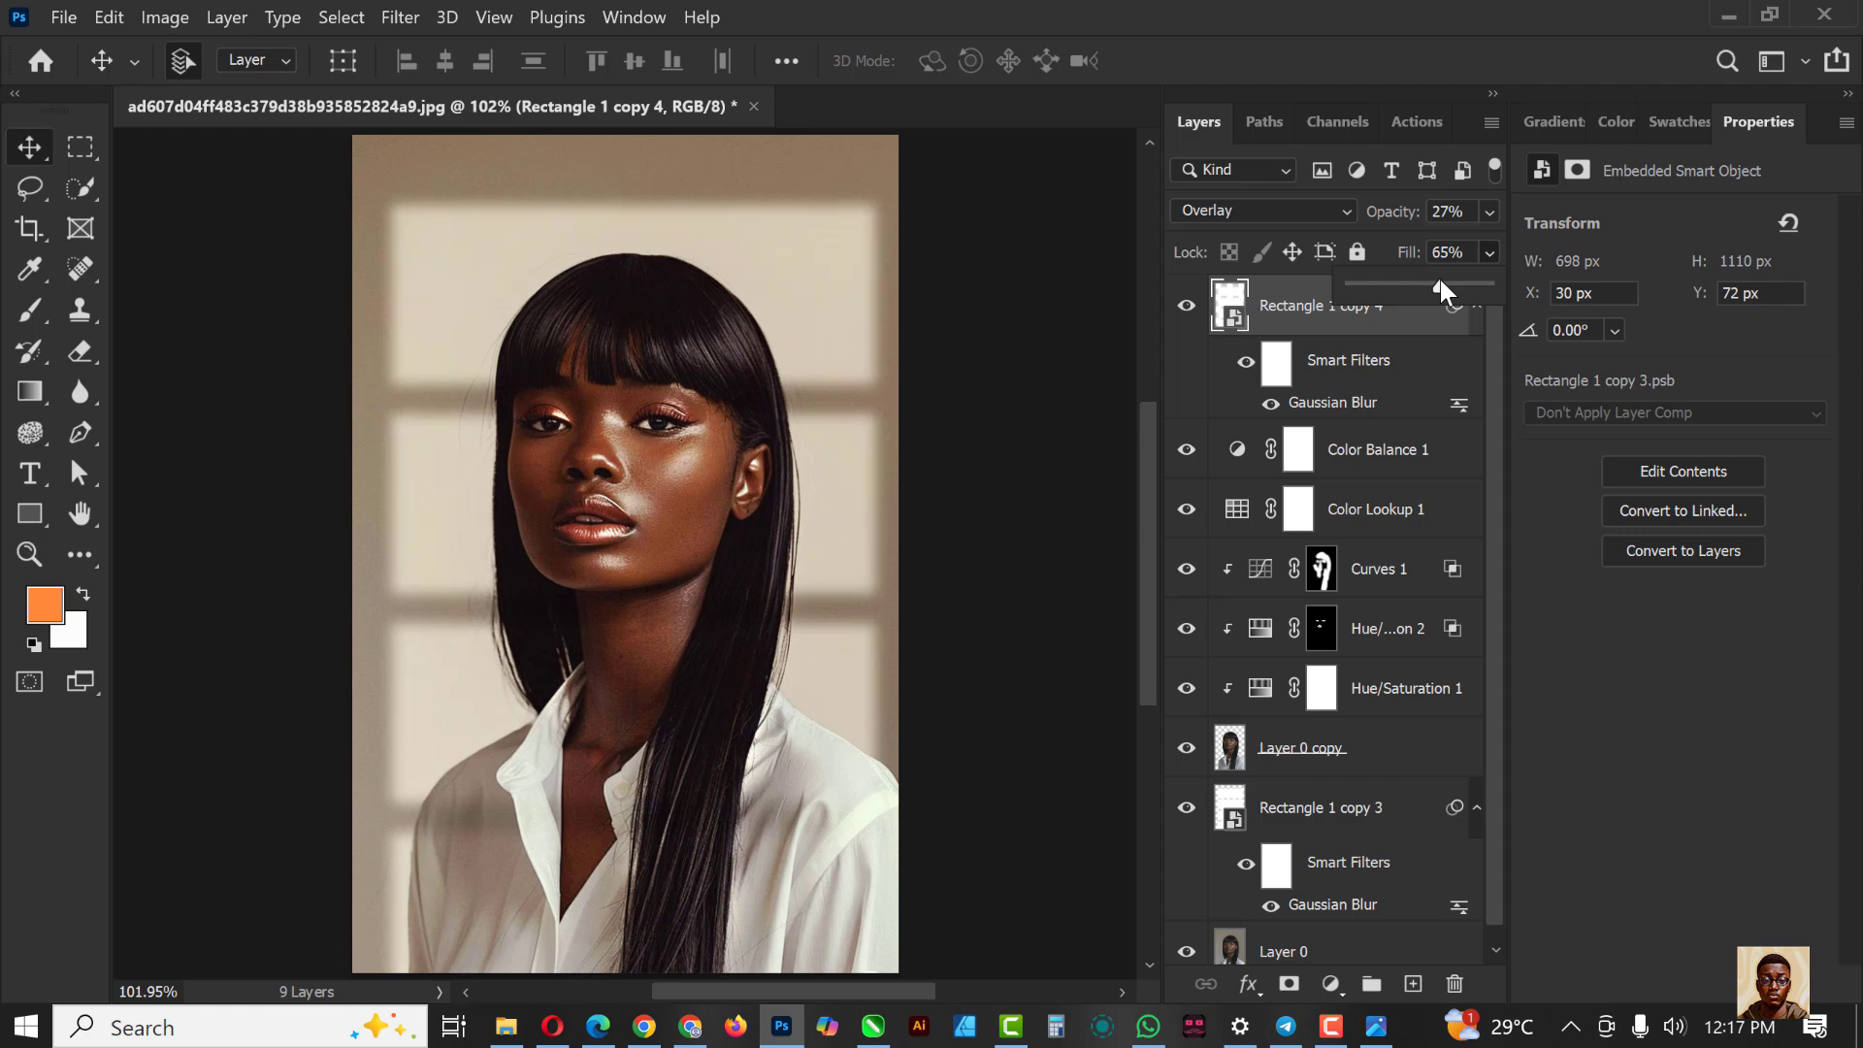
pyautogui.click(1187, 308)
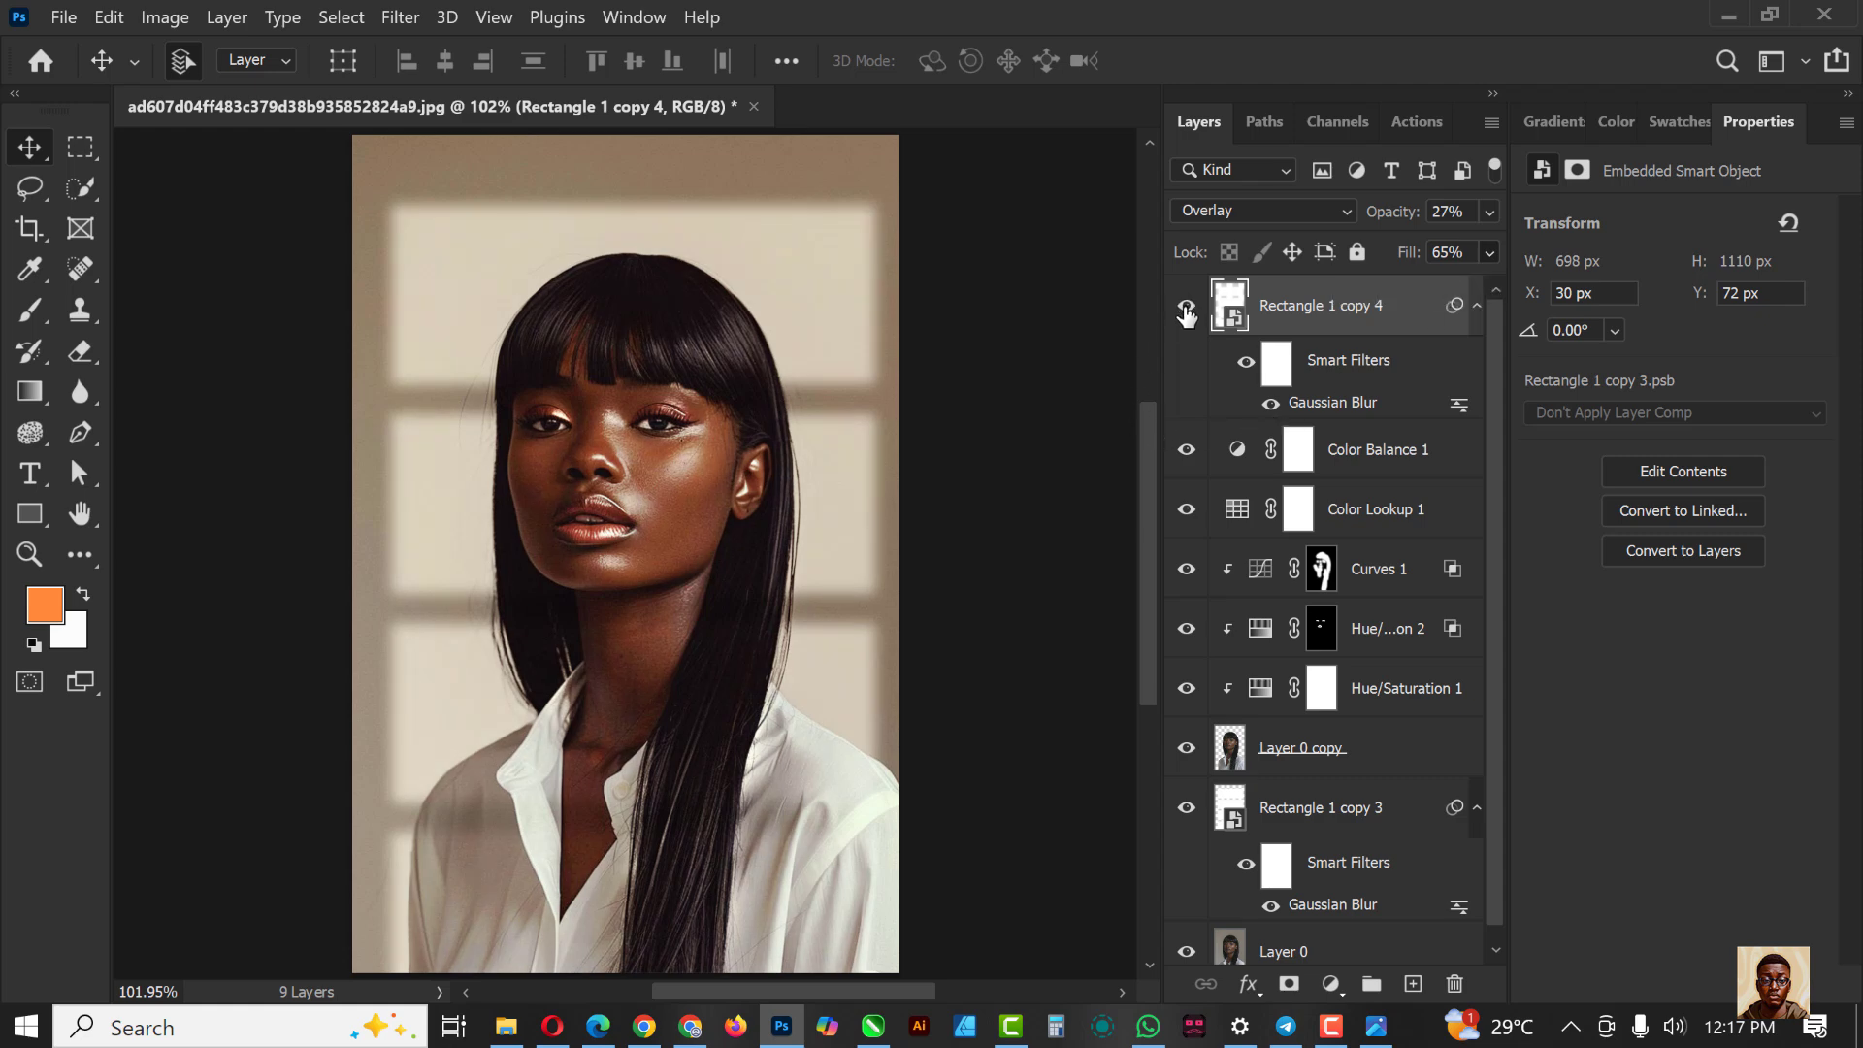
pyautogui.click(1187, 311)
pyautogui.click(1187, 311)
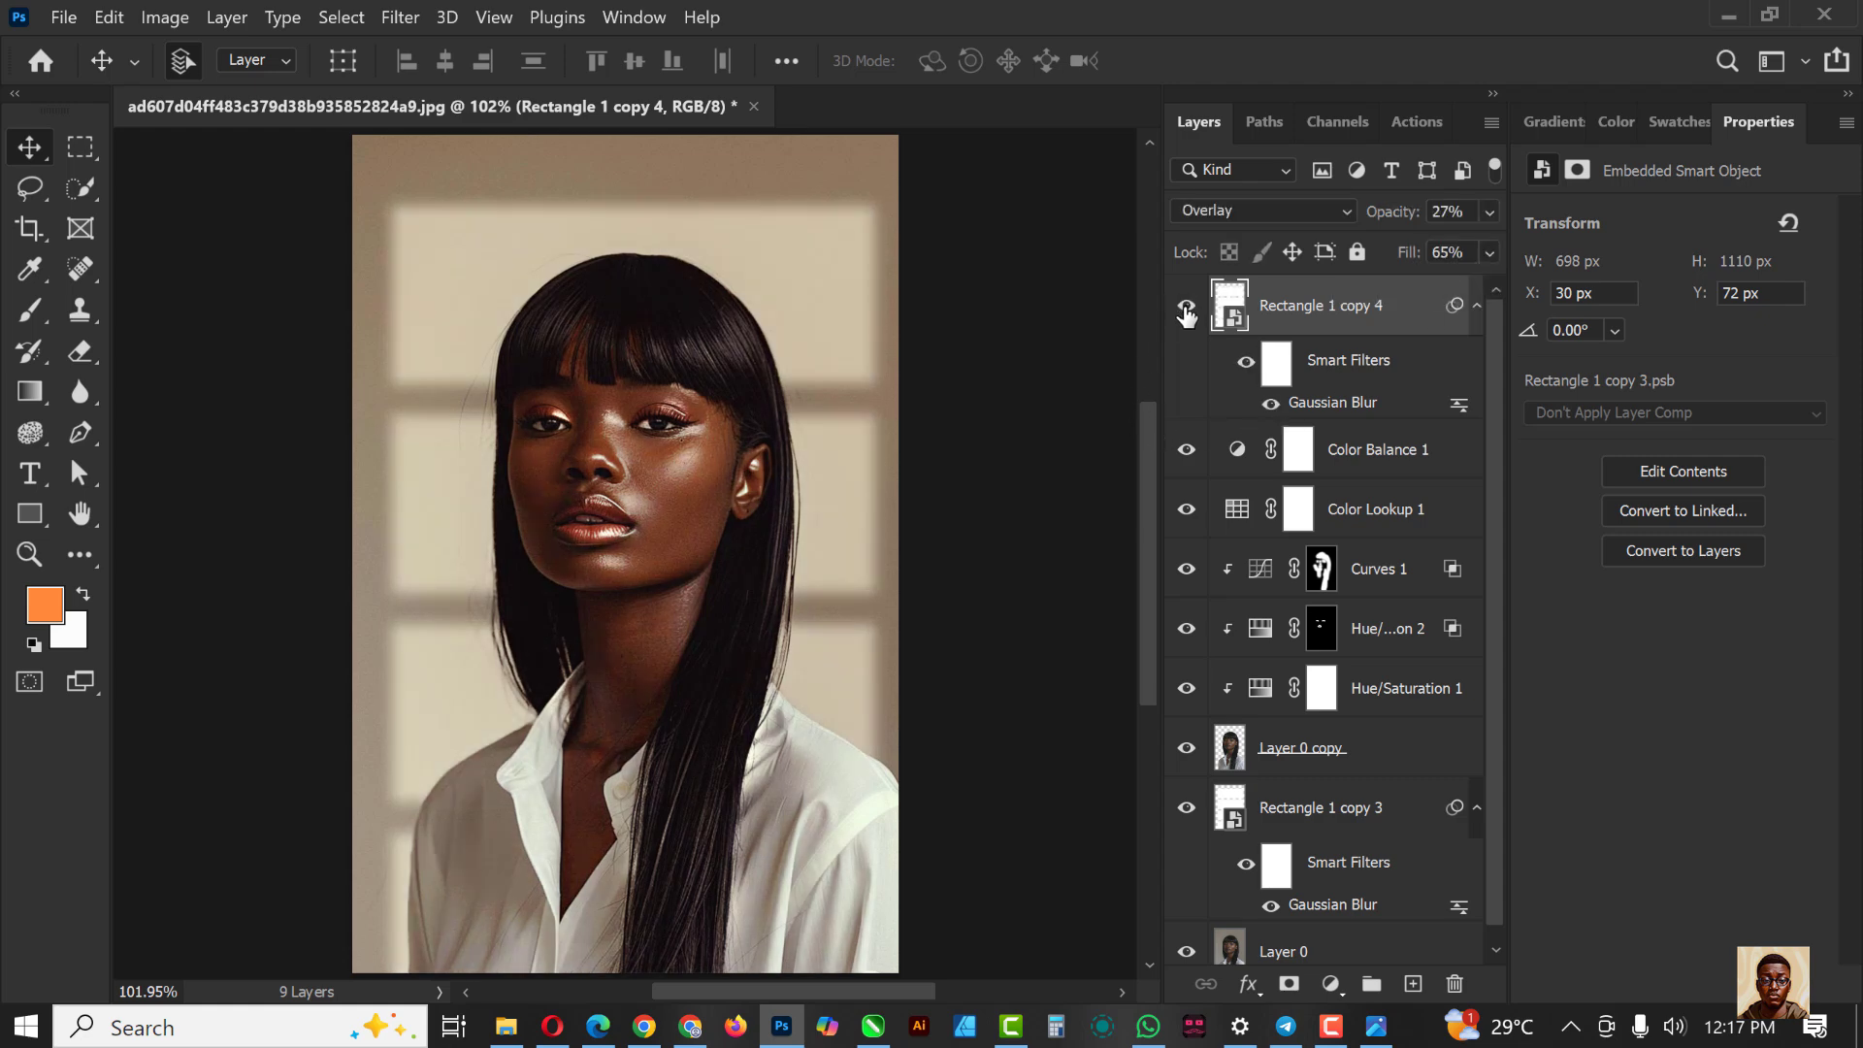
# Step: Raise the opacity of the Overlay window-light copy to 42% and compare the image with and without it
pyautogui.click(1489, 211)
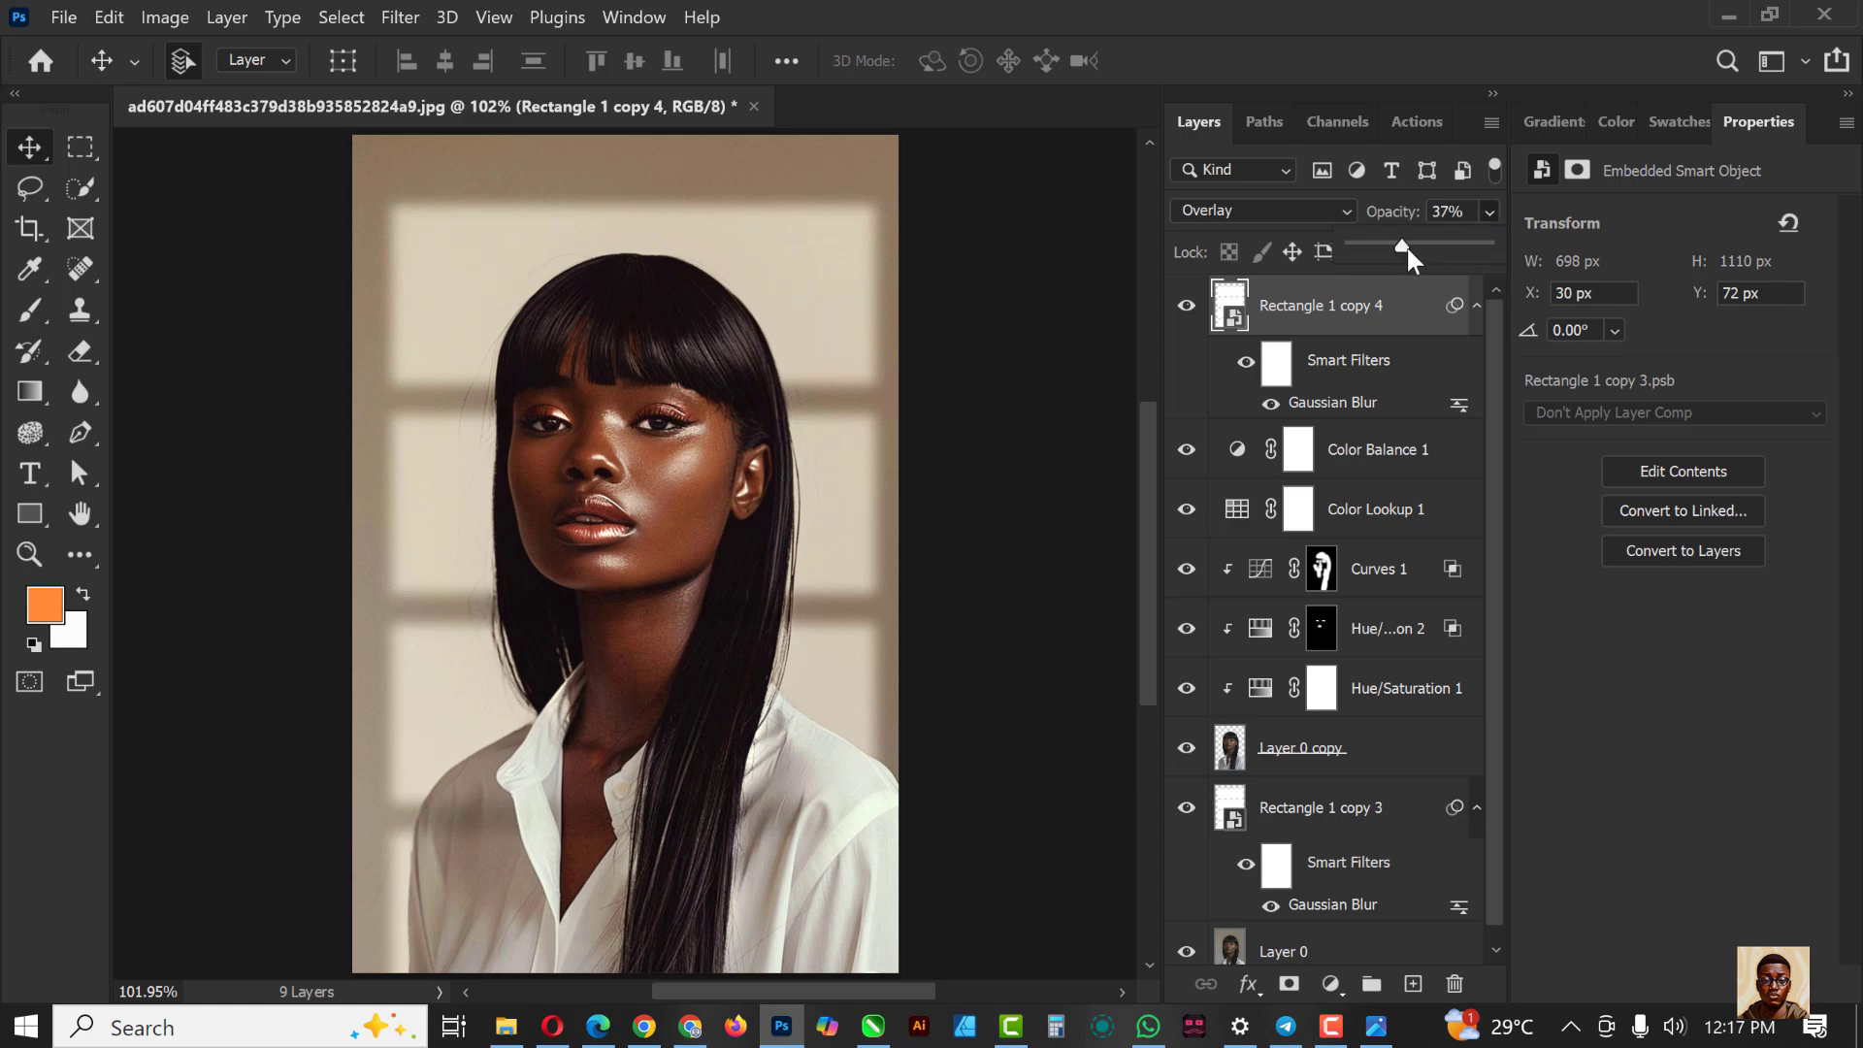
pyautogui.click(1184, 310)
pyautogui.click(1185, 311)
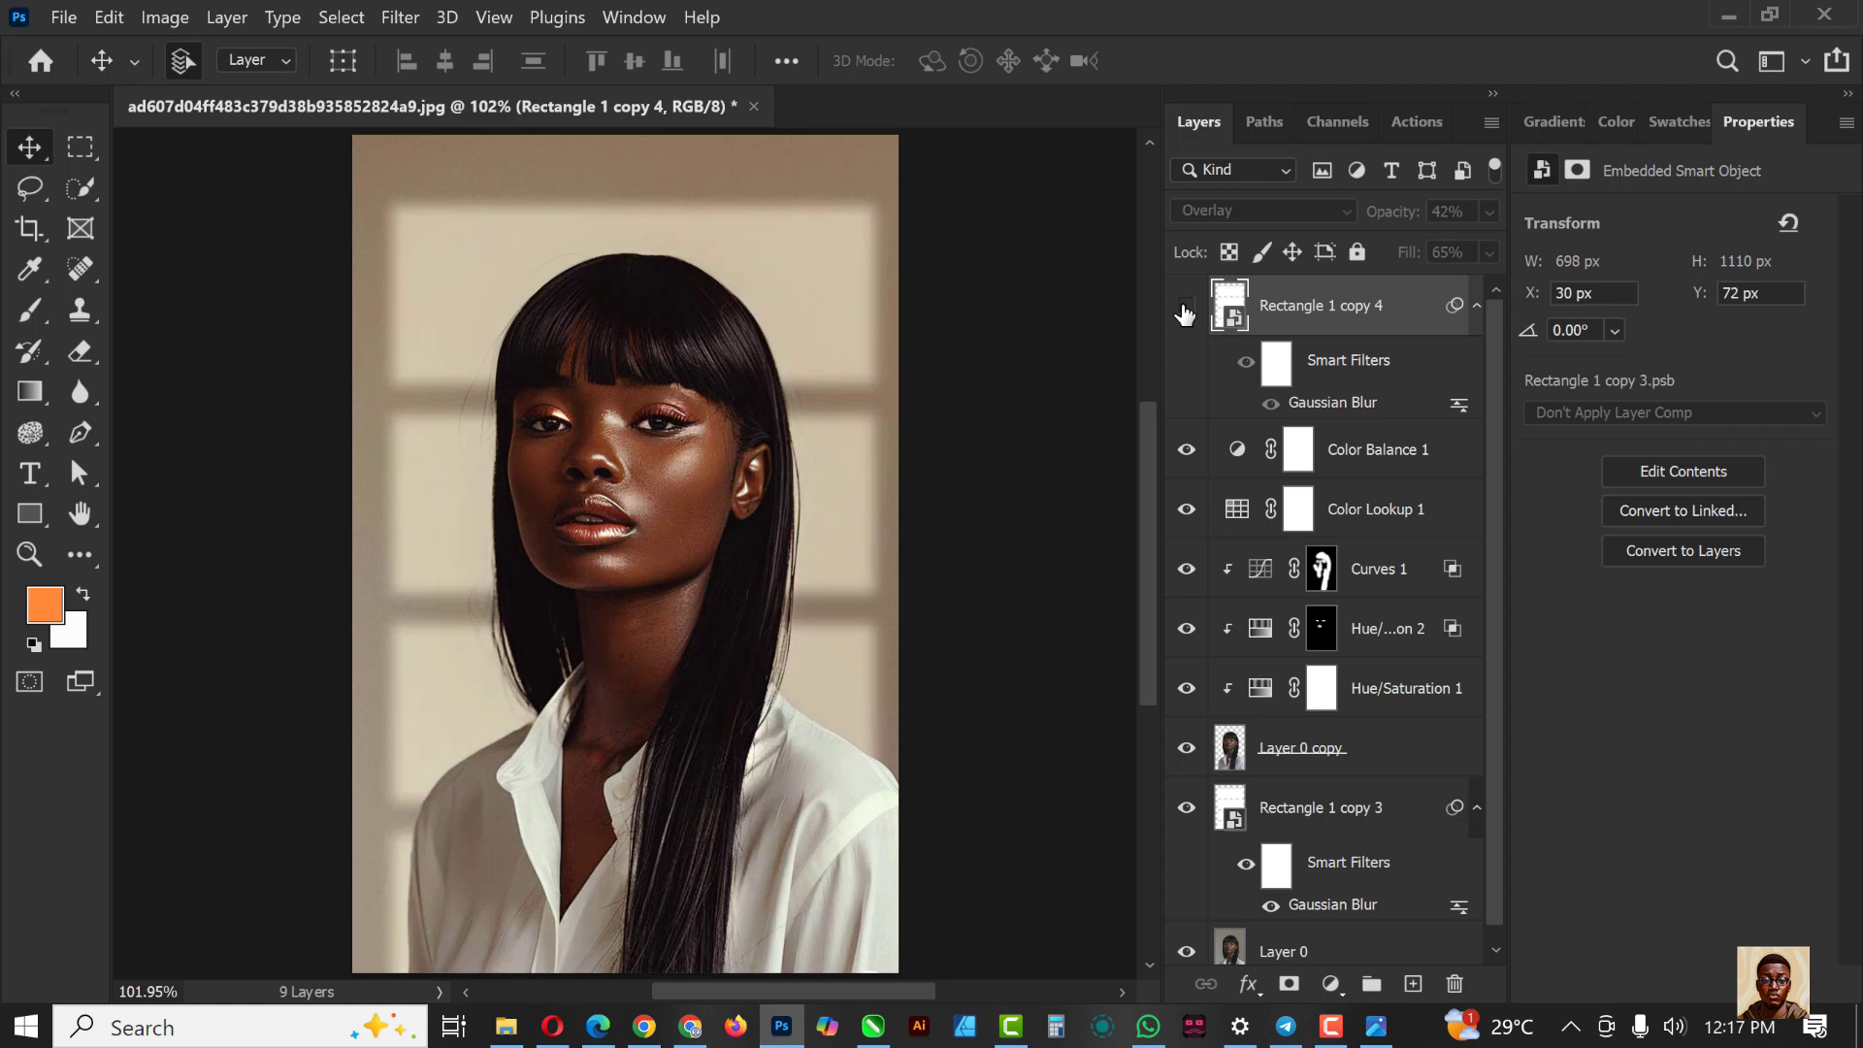
pyautogui.click(1184, 312)
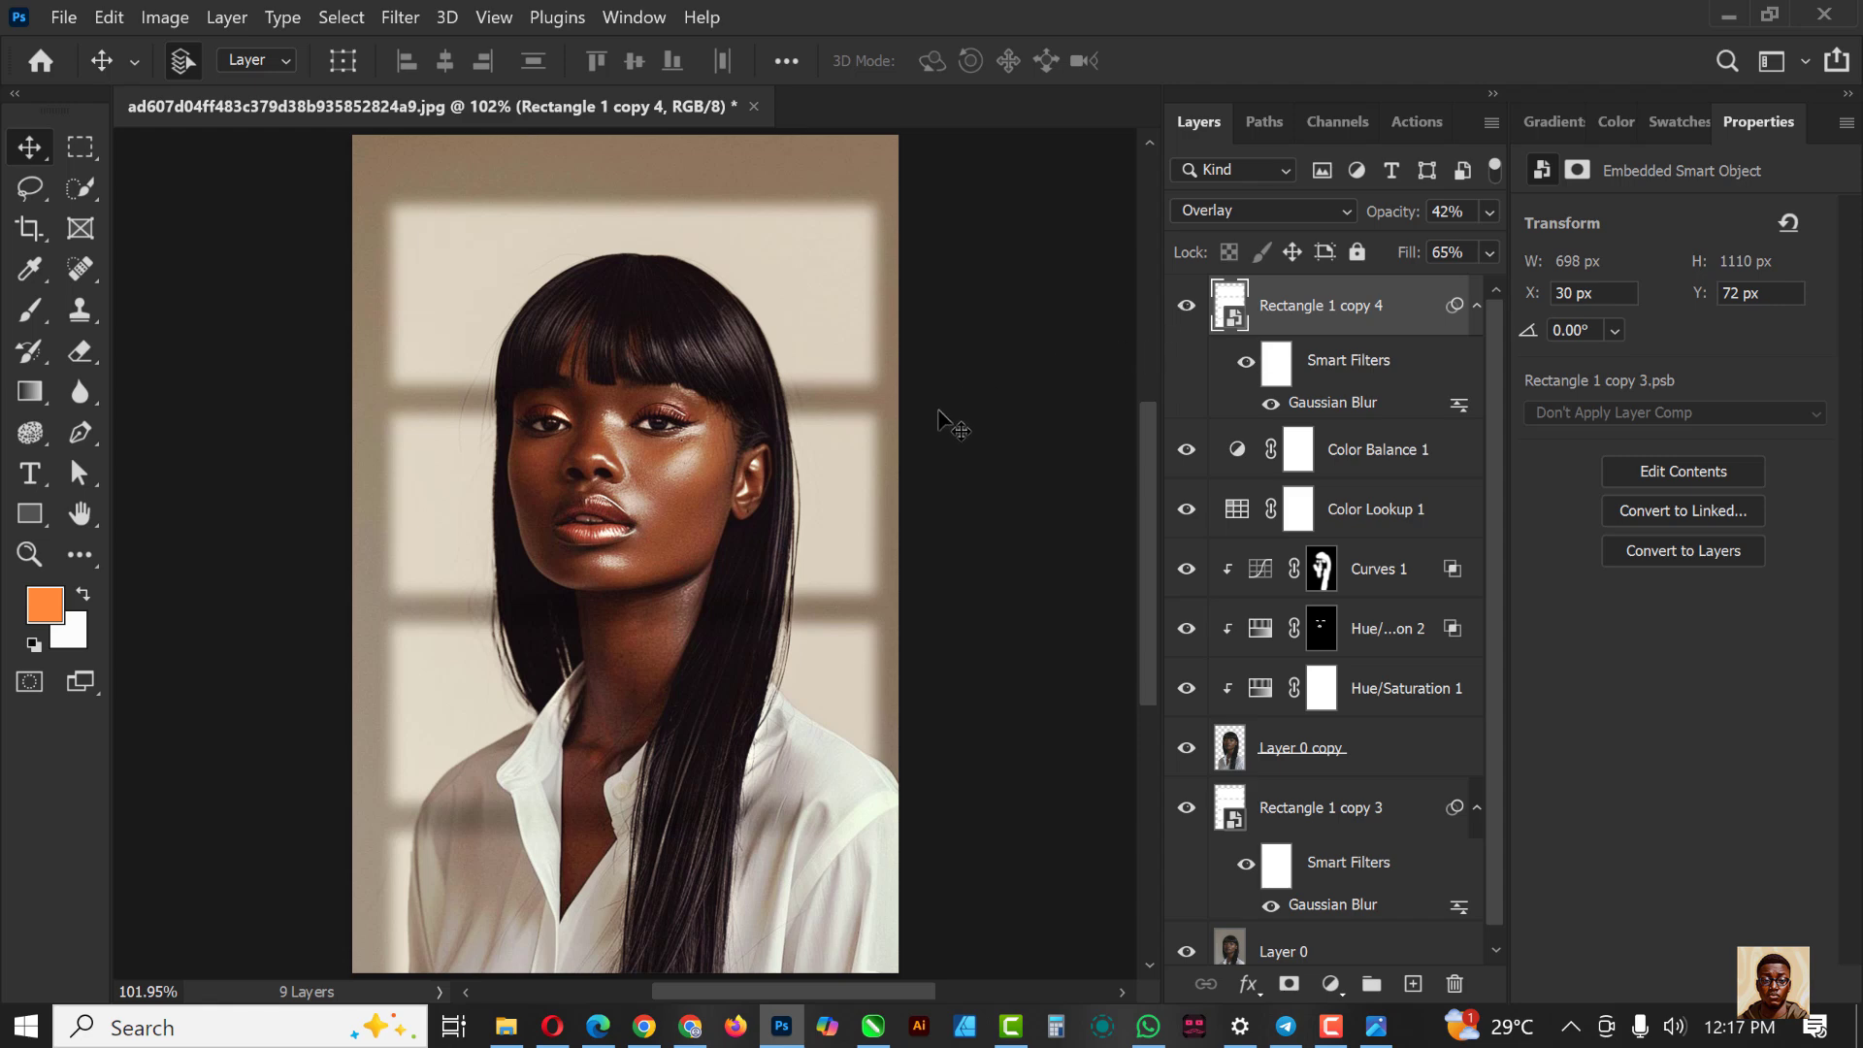
# Step: Review the whole portrait and compare it with the original by isolating Layer 0 and restoring the other layers
pyautogui.scroll(-3, 949, 432)
pyautogui.scroll(1, 948, 433)
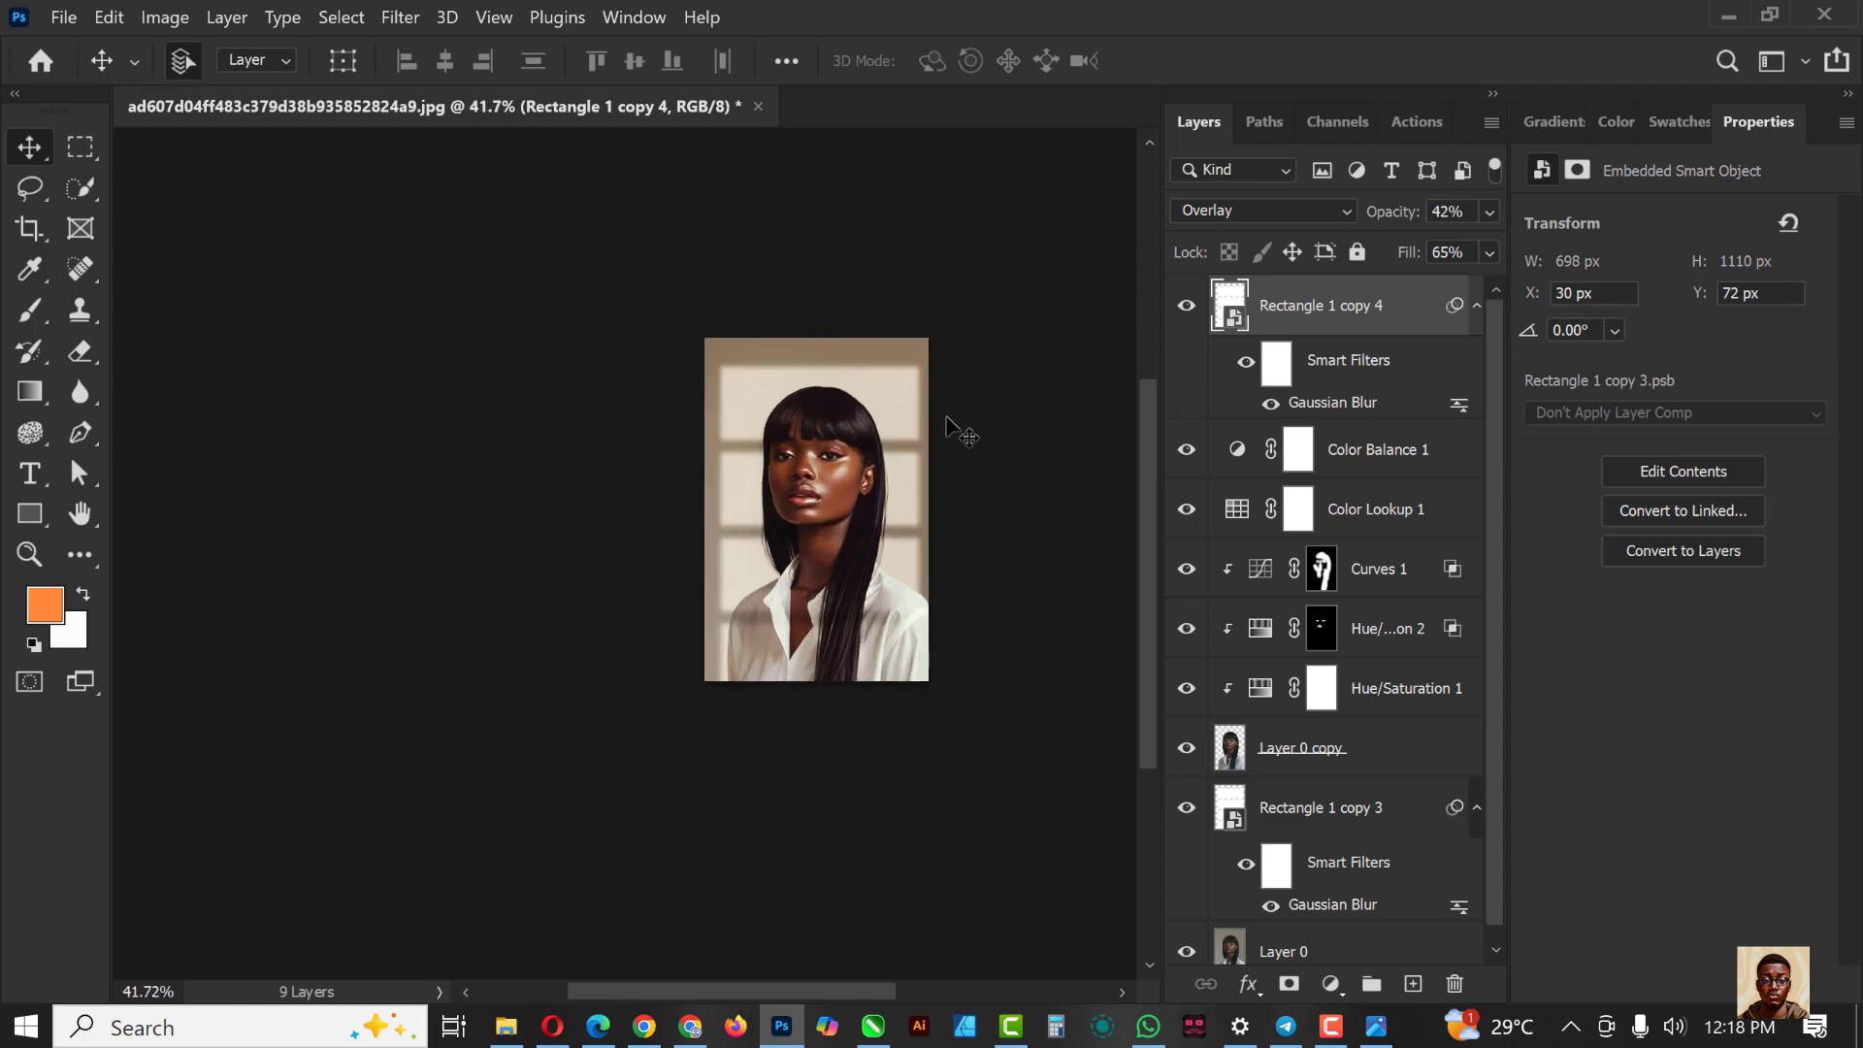
pyautogui.scroll(5, 948, 432)
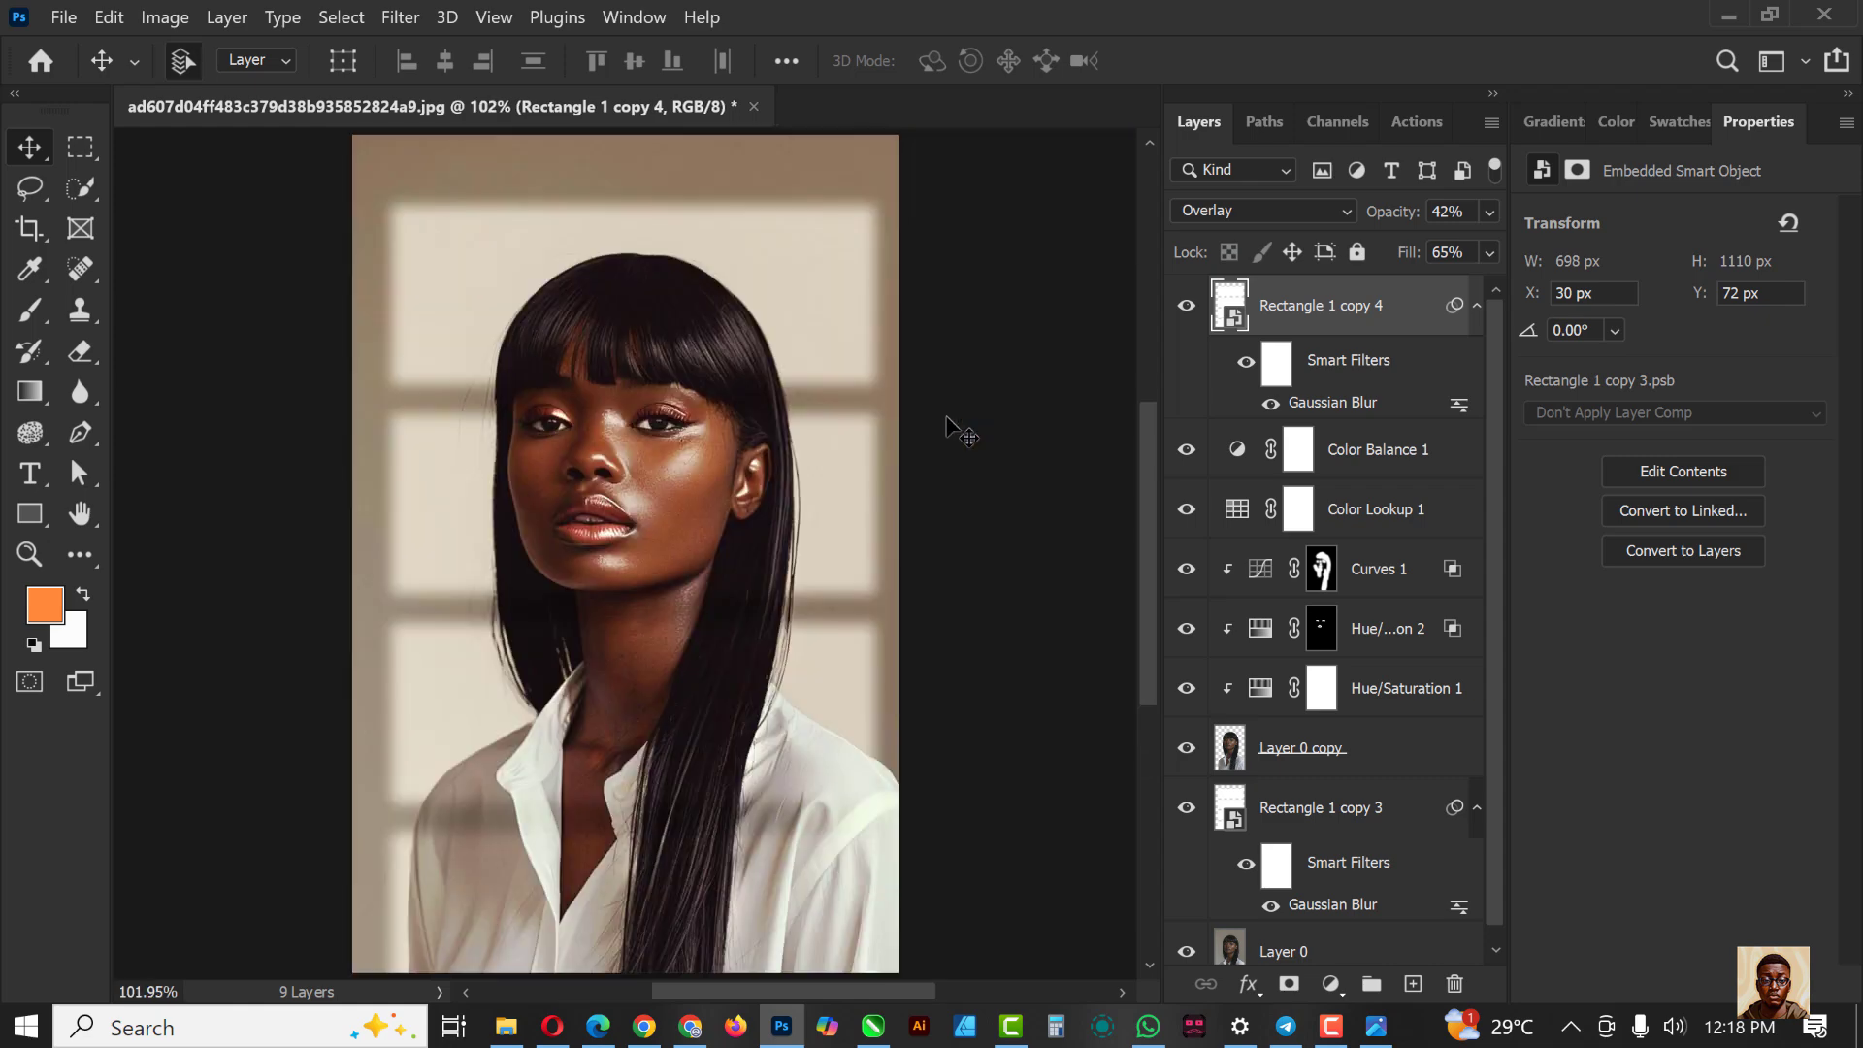
pyautogui.click(1186, 953)
pyautogui.click(1187, 953)
pyautogui.scroll(-1, 1358, 767)
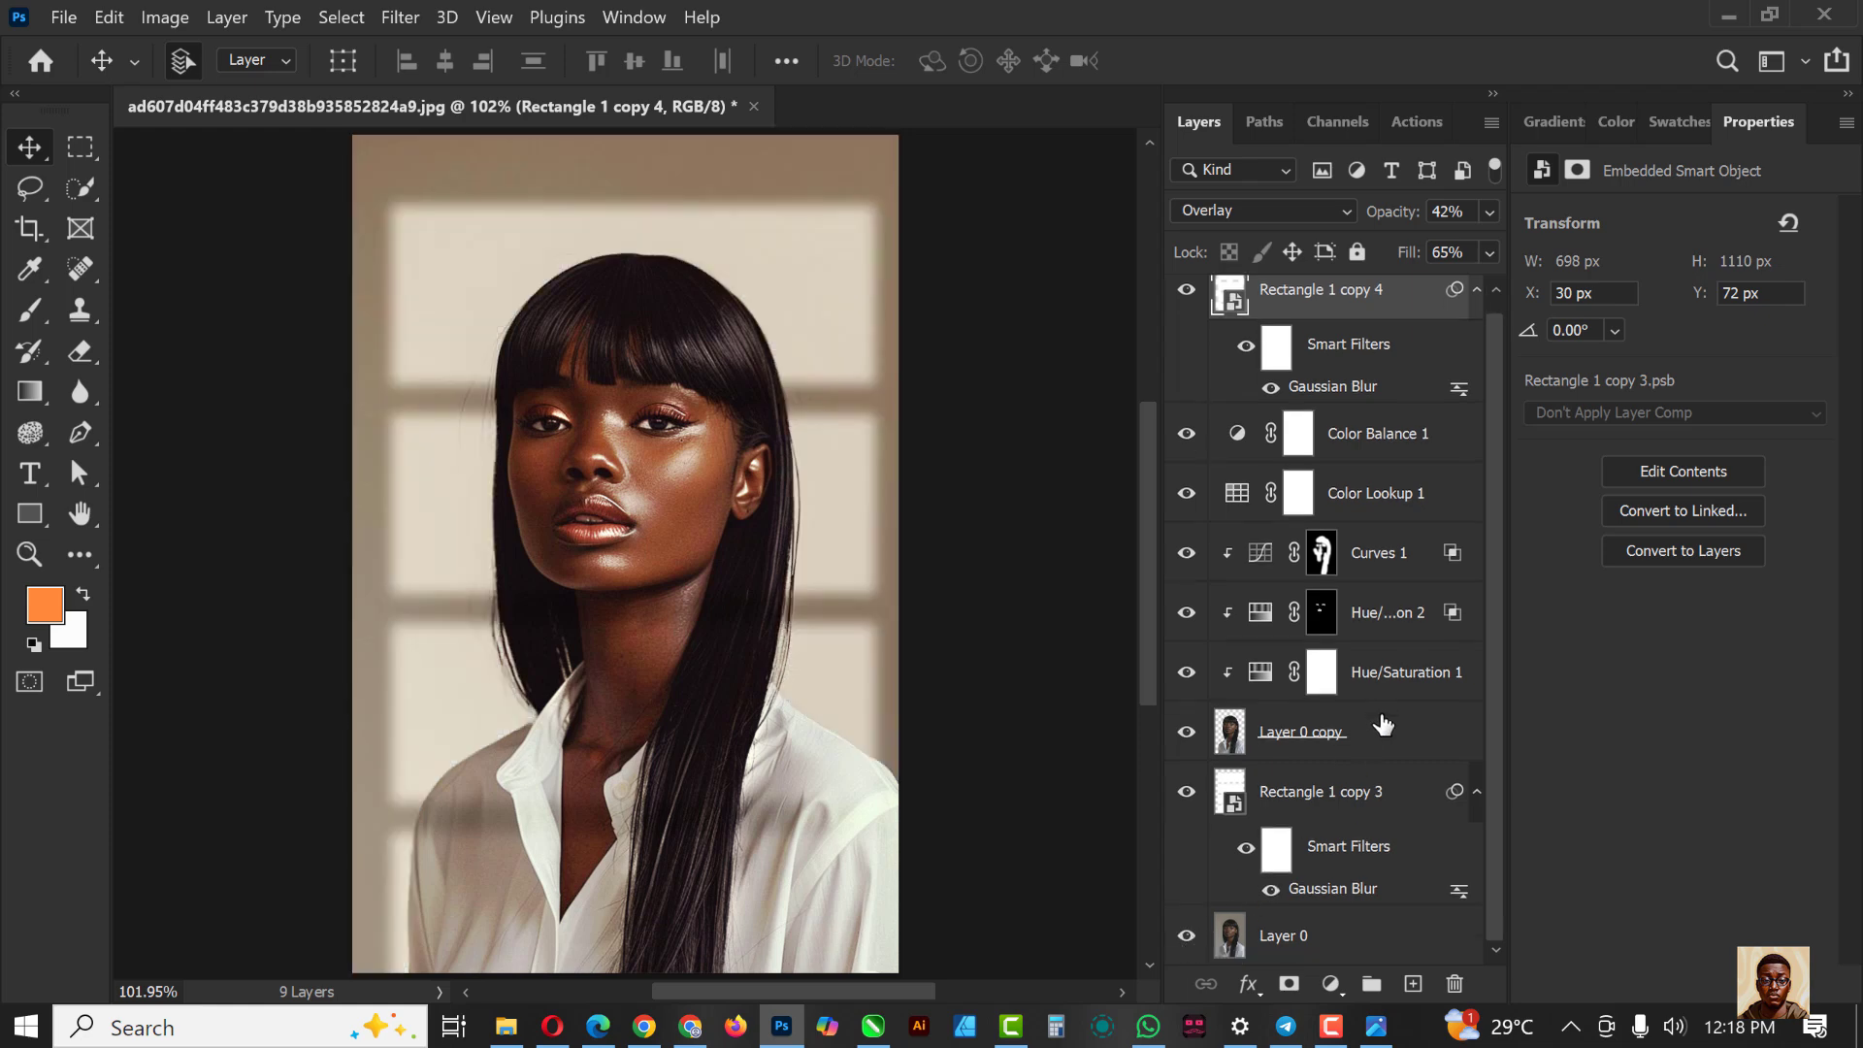
pyautogui.keyDown('alt'); pyautogui.click(1186, 939); pyautogui.keyUp('alt')
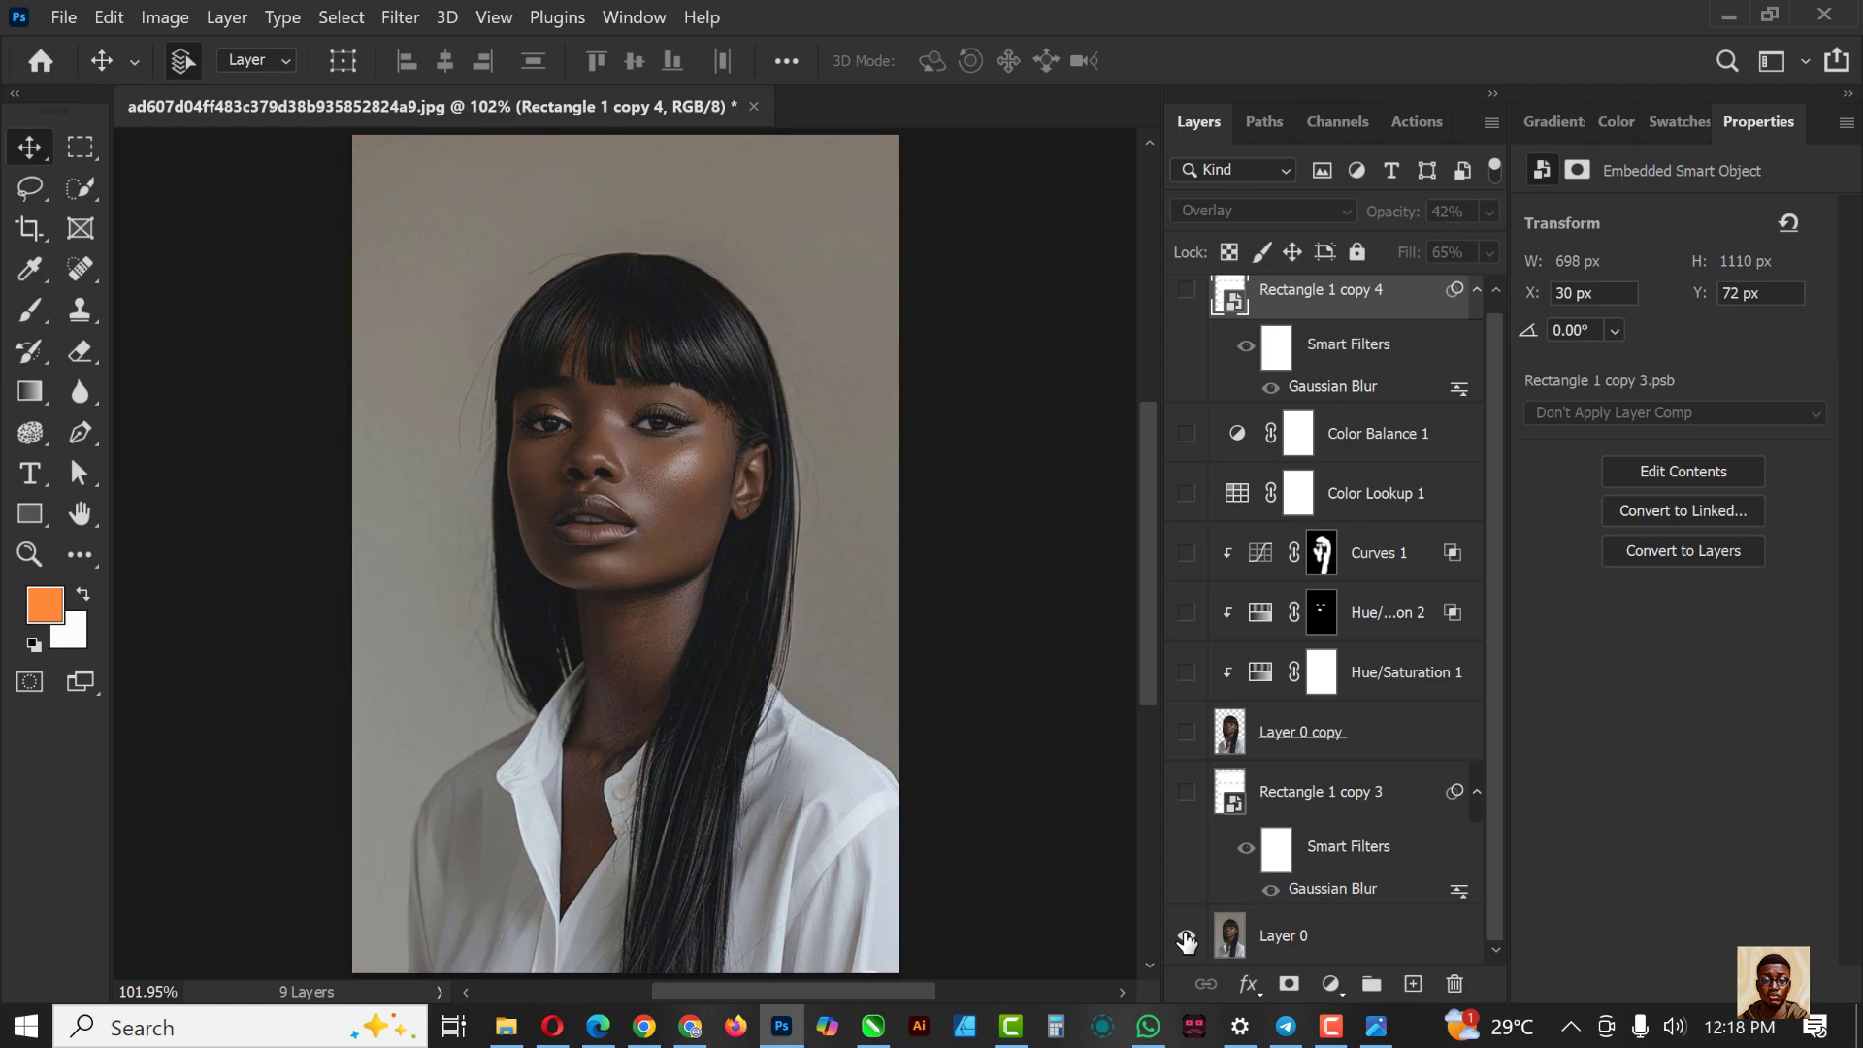
pyautogui.keyDown('alt'); pyautogui.click(1186, 940); pyautogui.keyUp('alt')
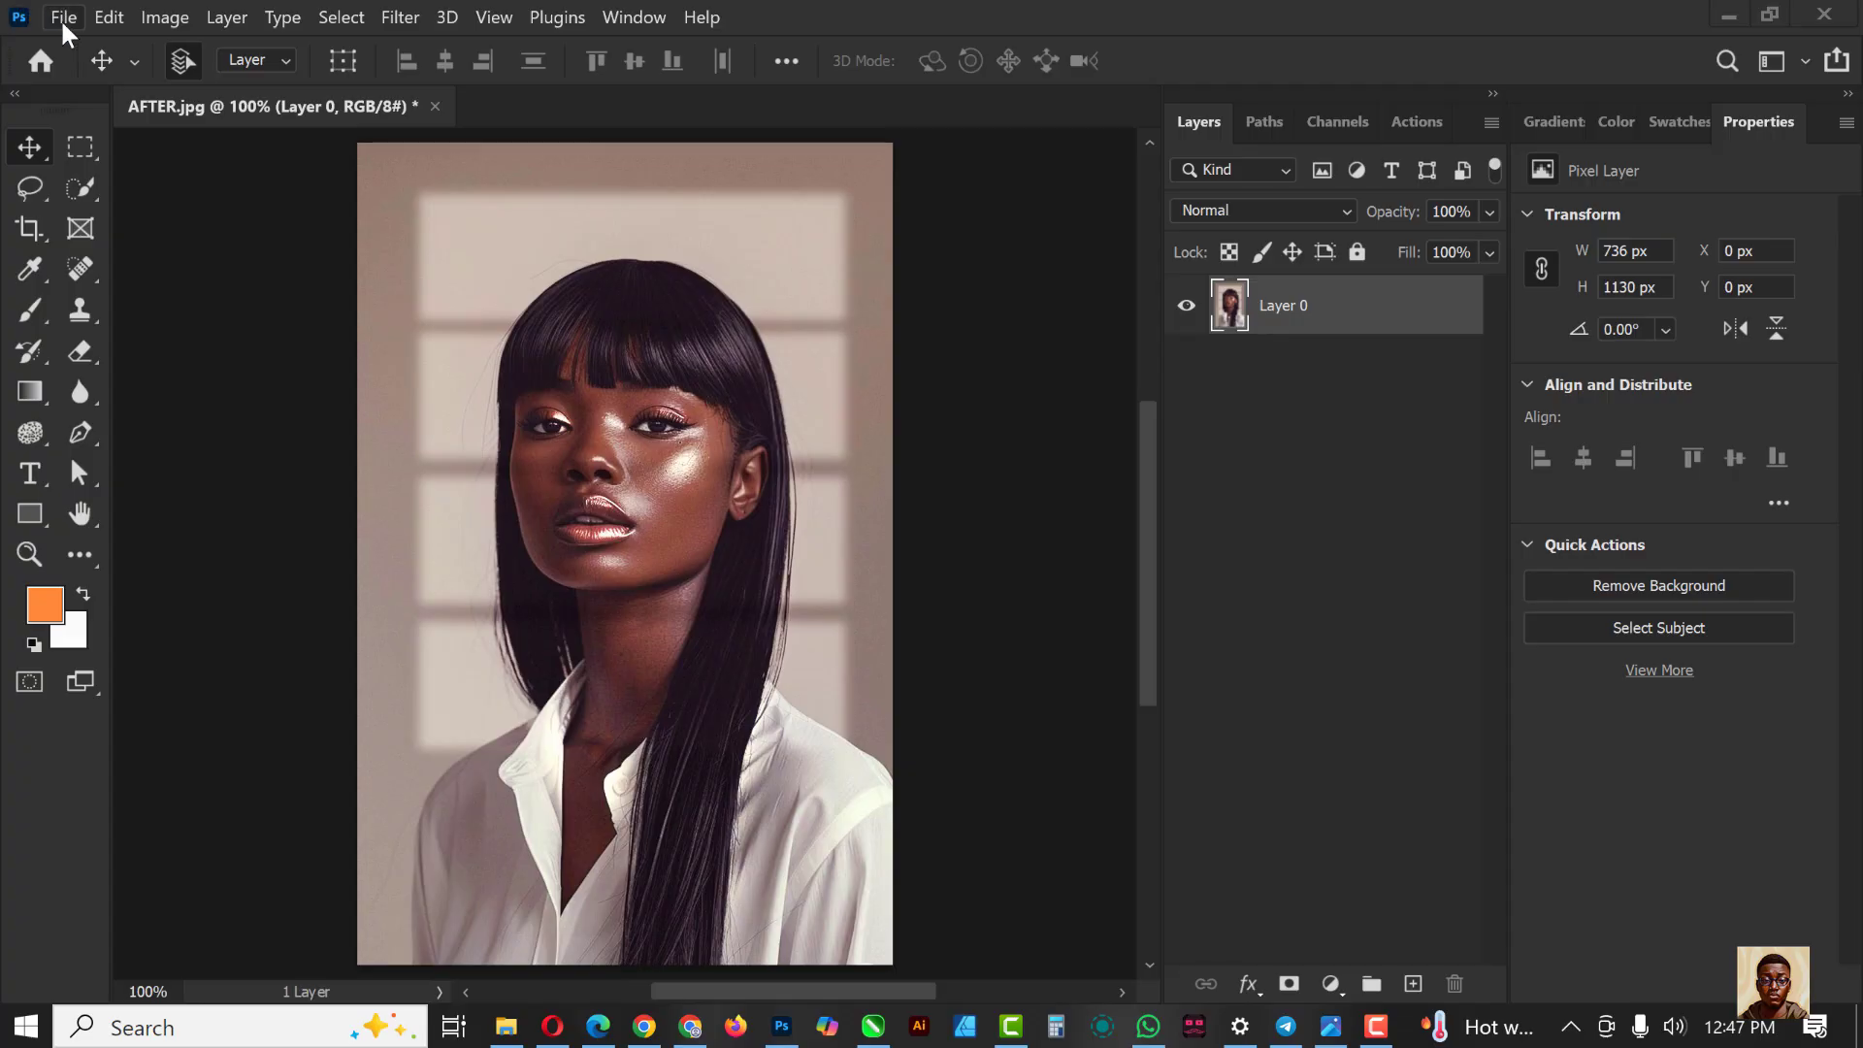
# Step: Set up an Export As of the AFTER image as JPG with Great quality
pyautogui.click(63, 20)
pyautogui.moveTo(125, 450)
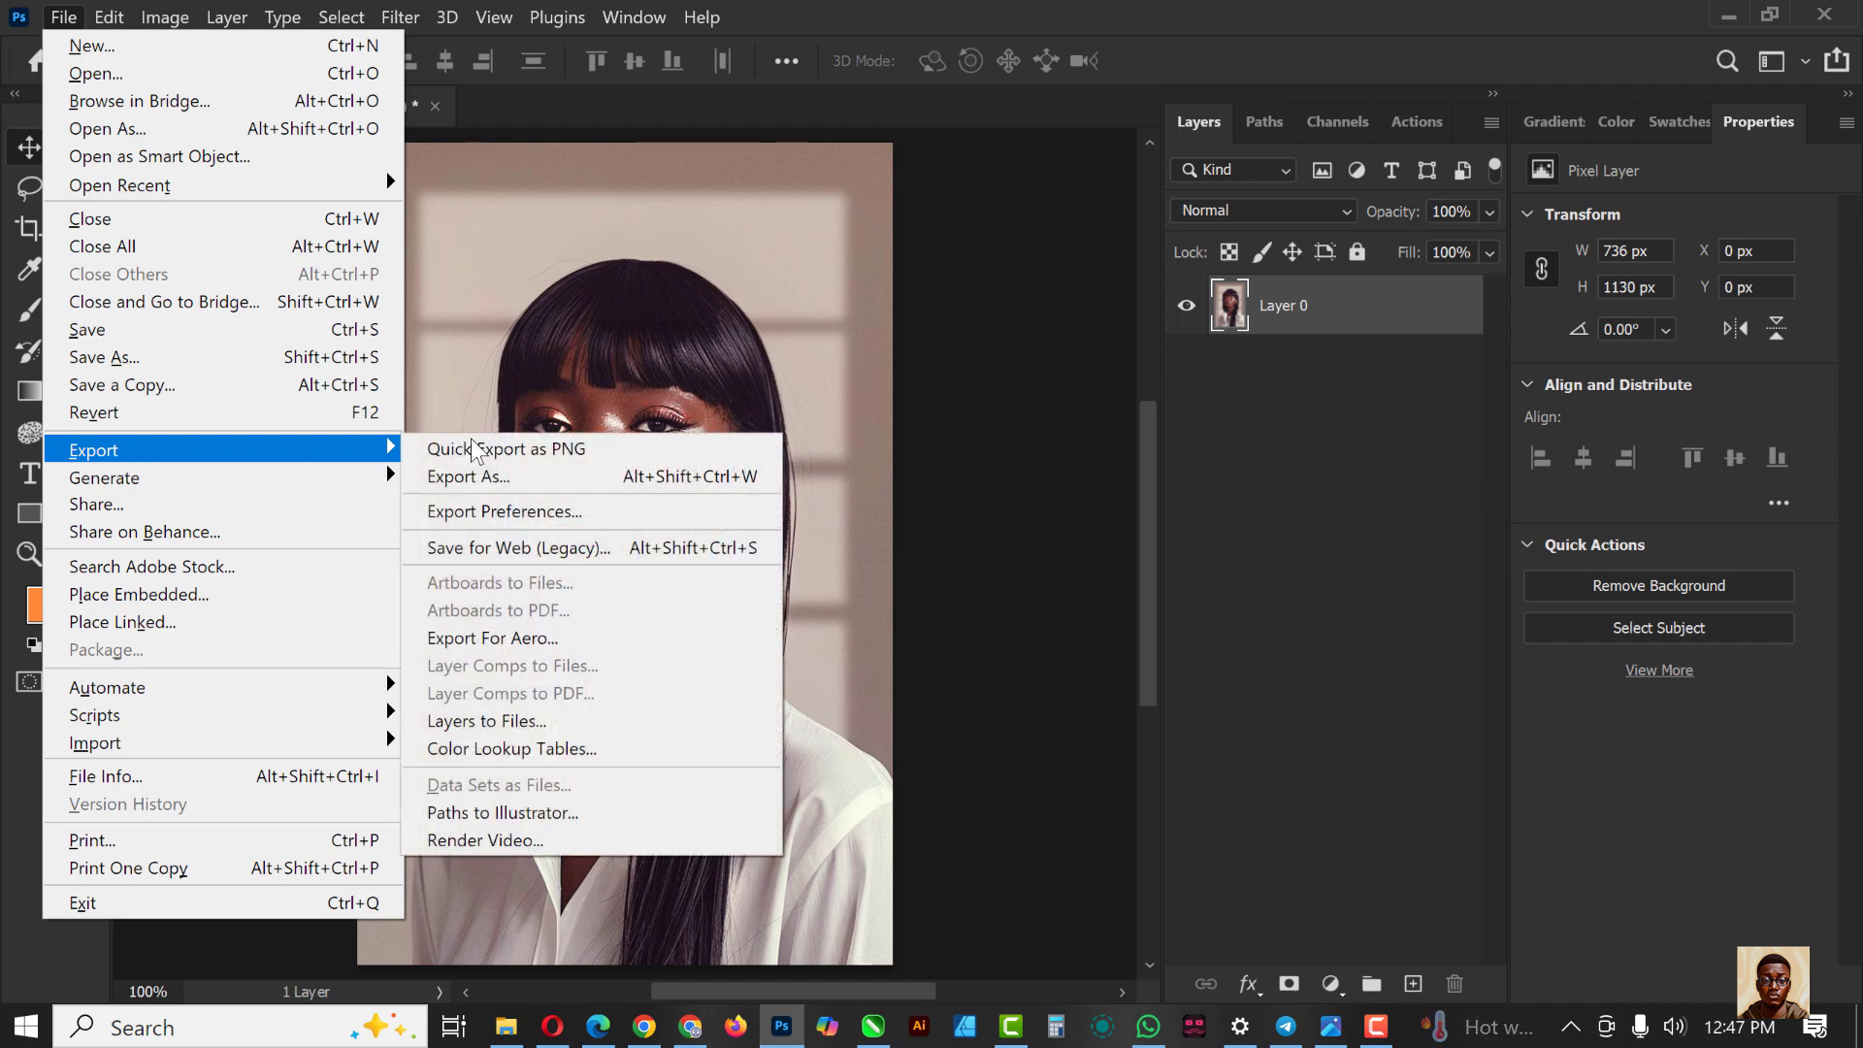
pyautogui.click(616, 485)
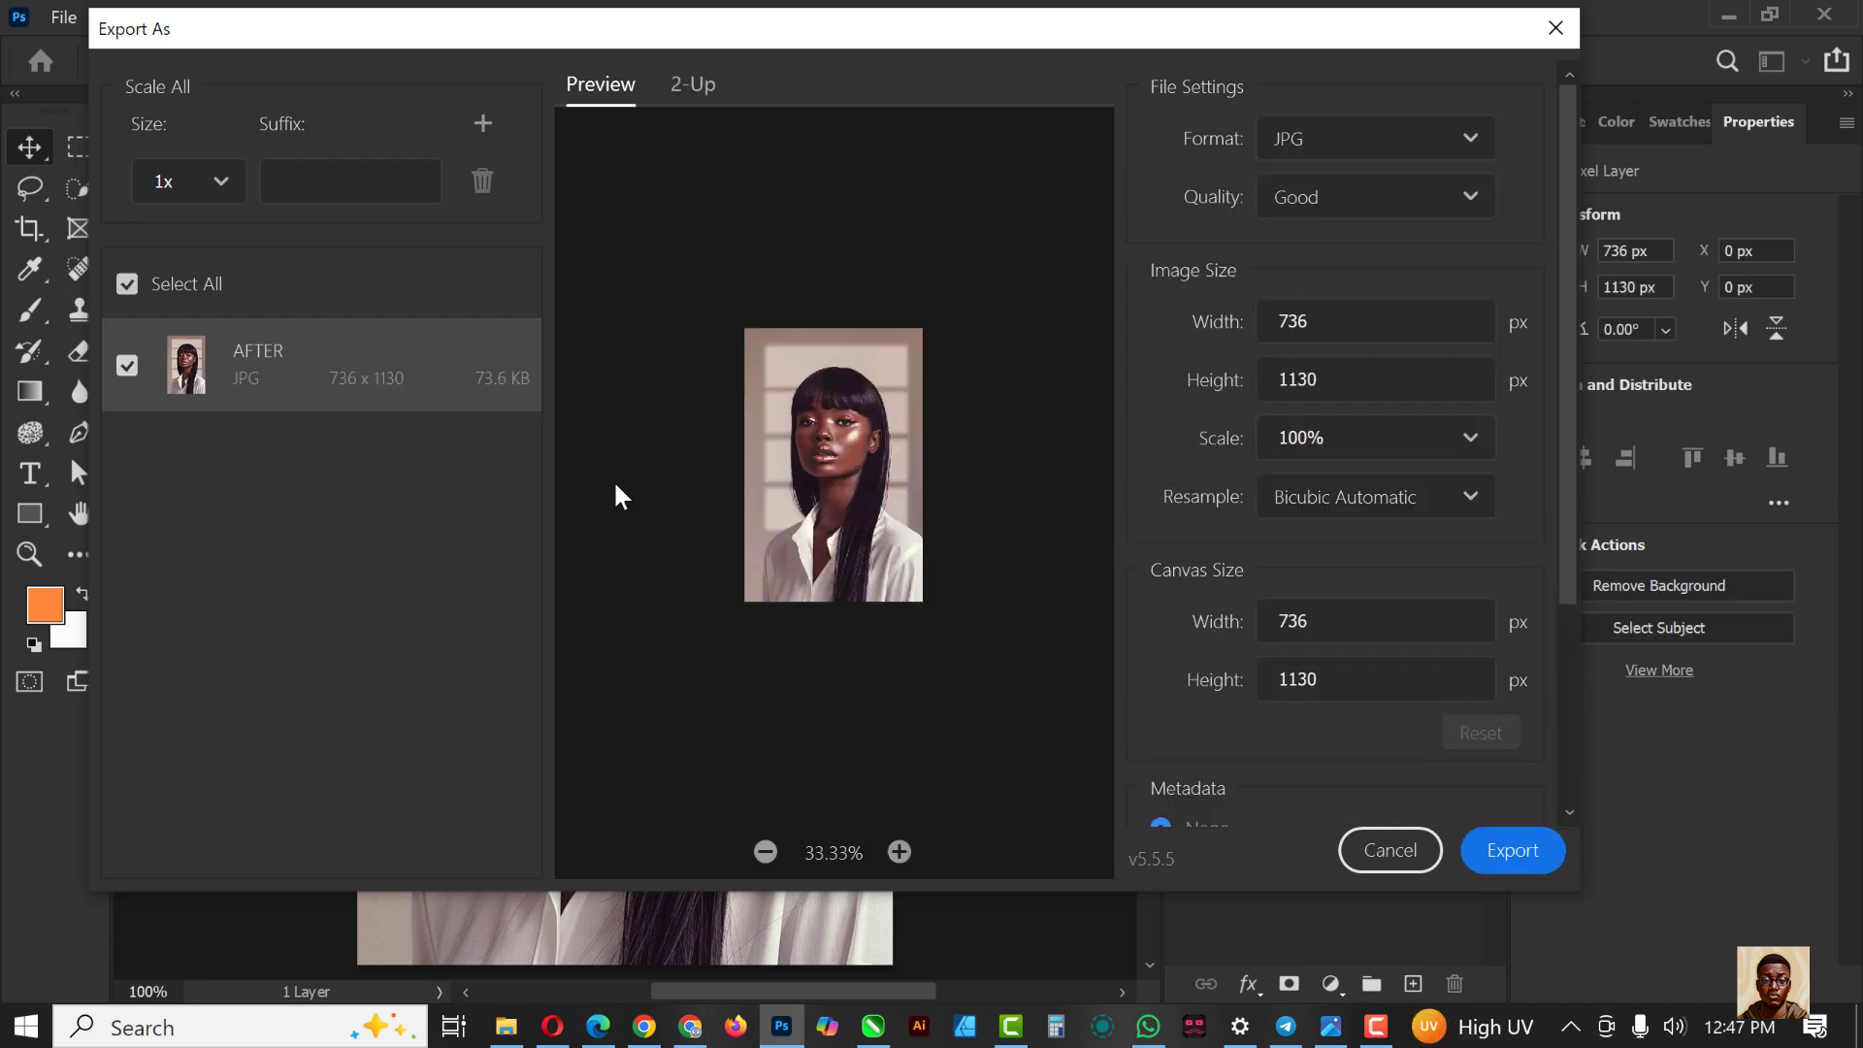
pyautogui.click(1431, 211)
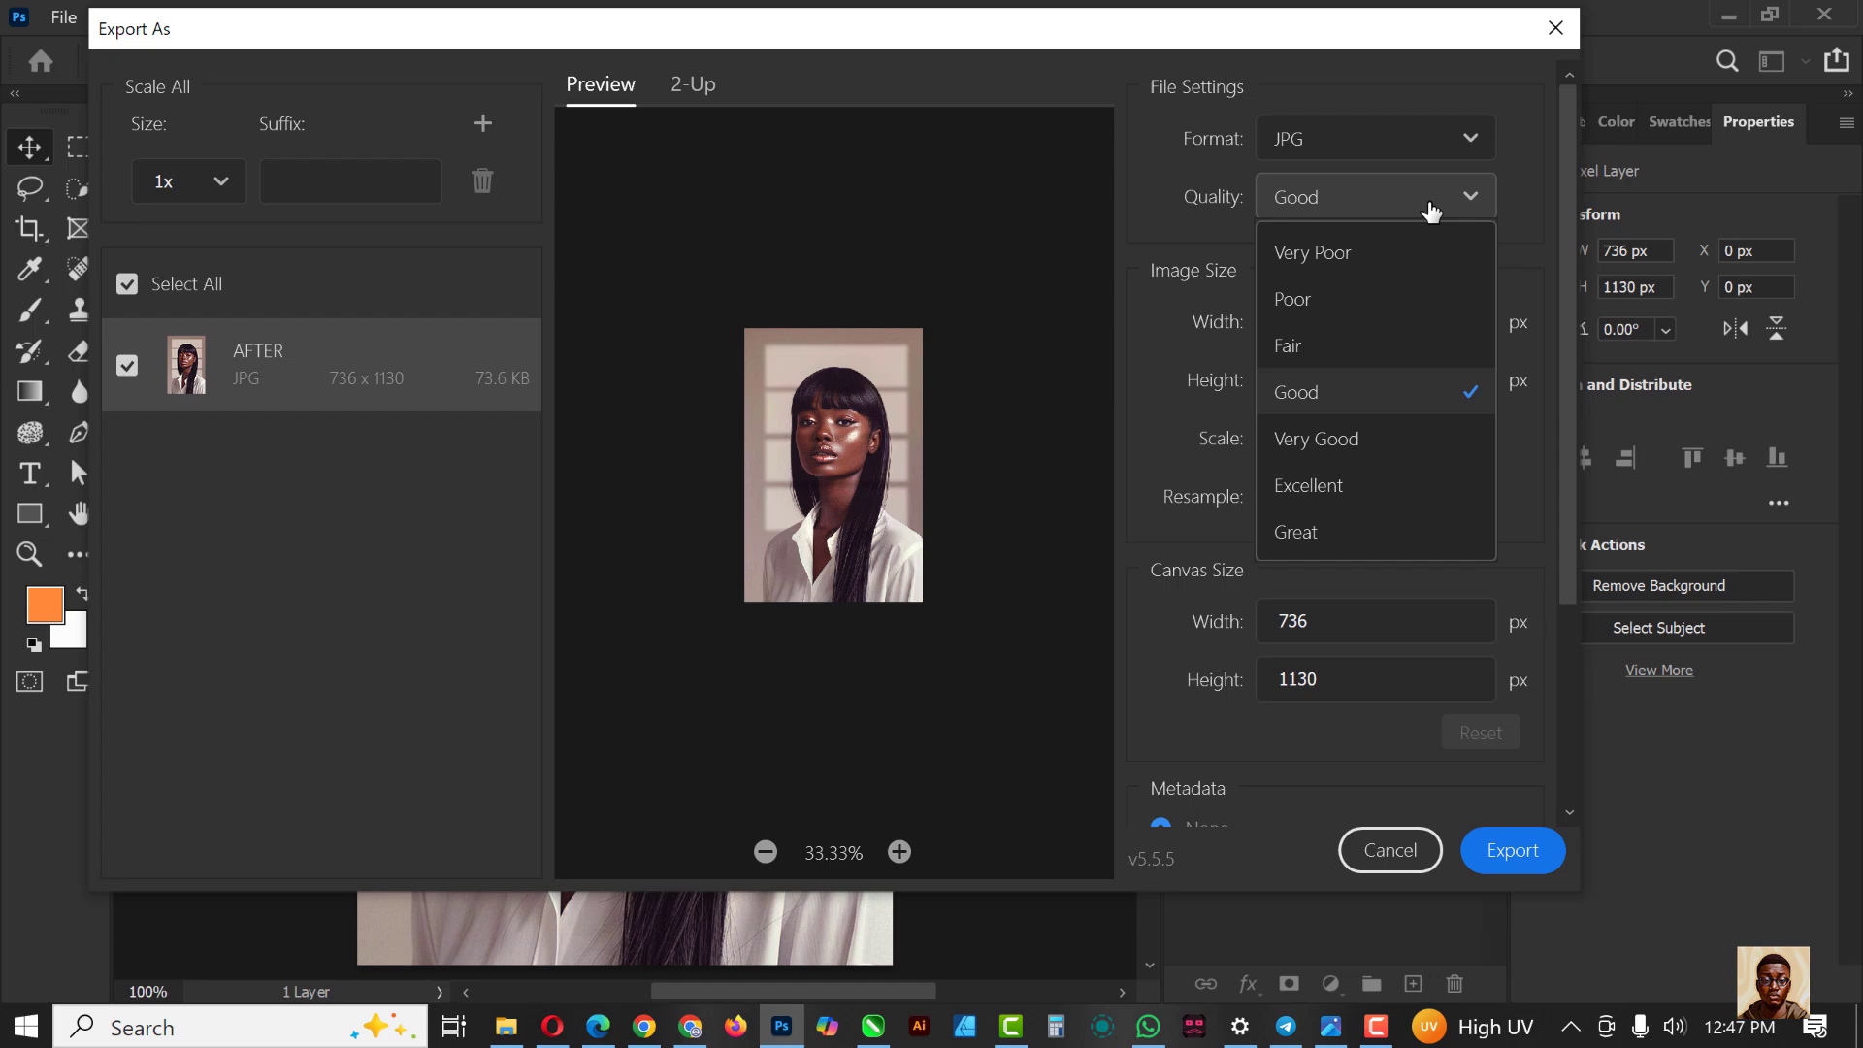
pyautogui.click(1297, 550)
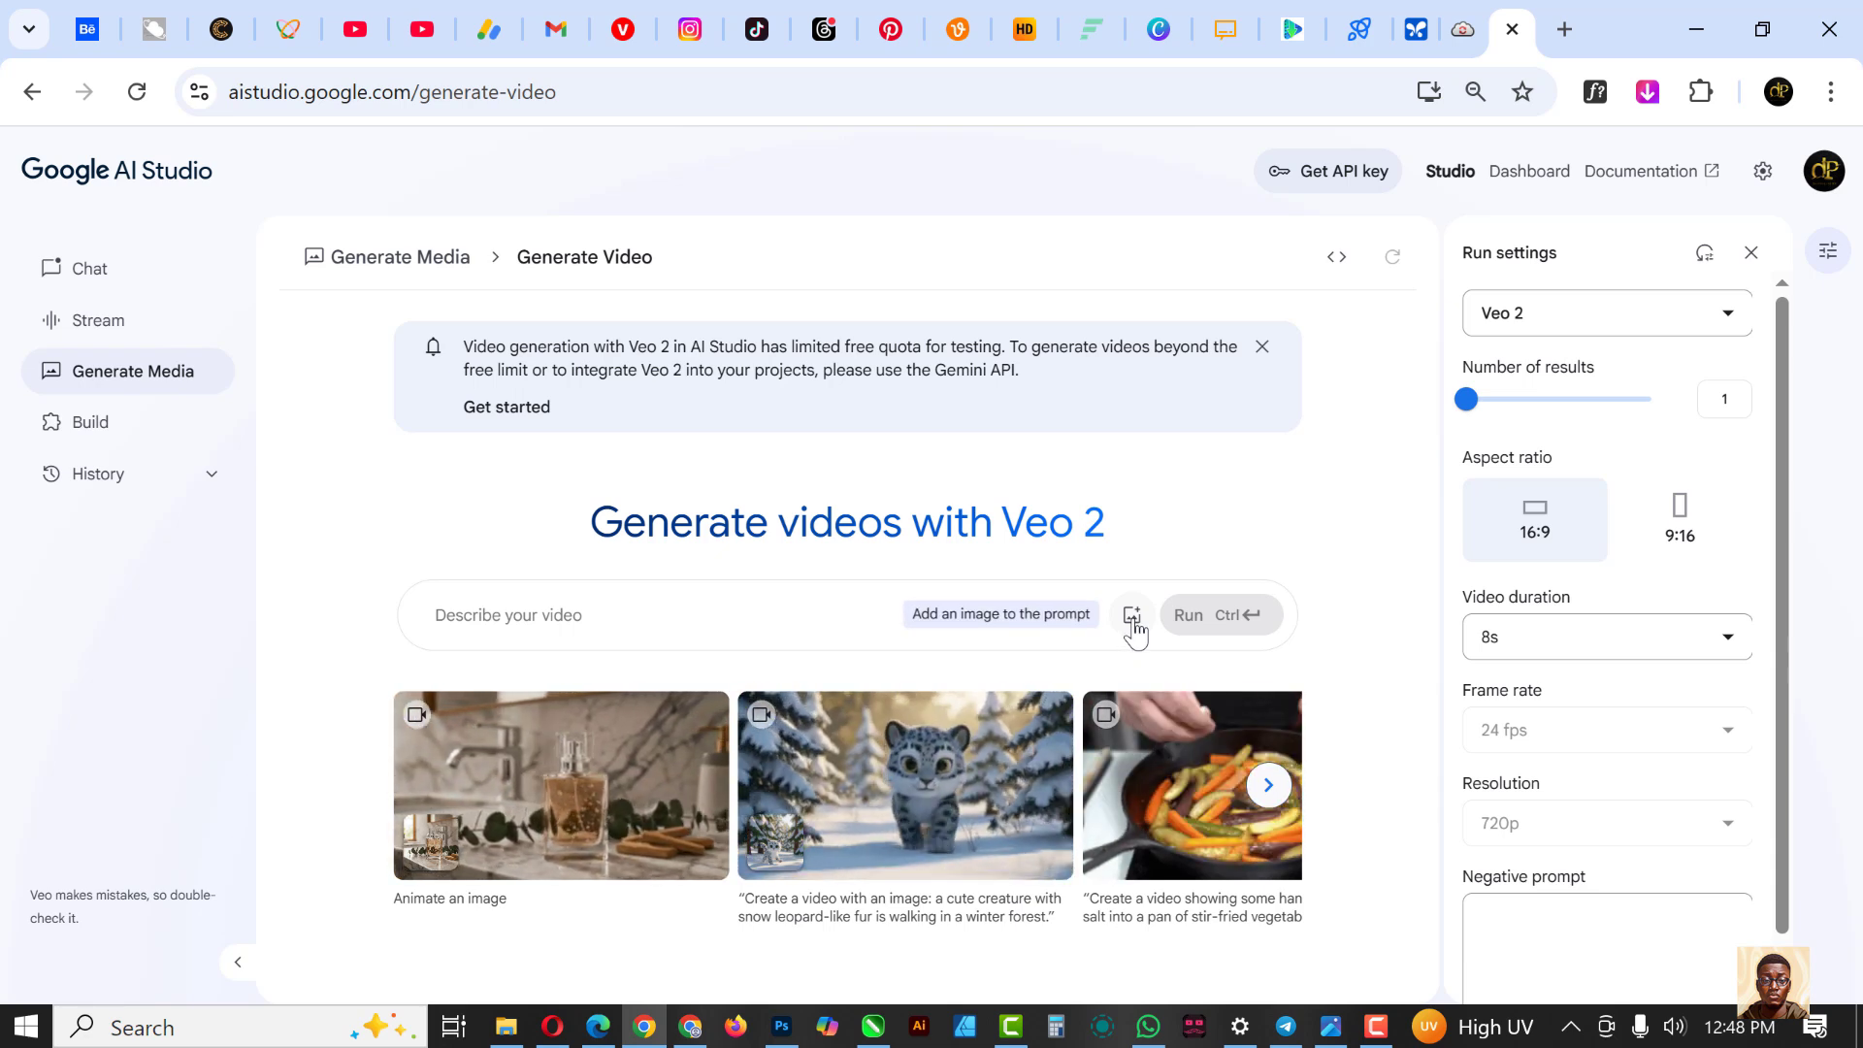
# Step: Add the AFTER image from the Desktop folder to the video prompt
pyautogui.click(1132, 617)
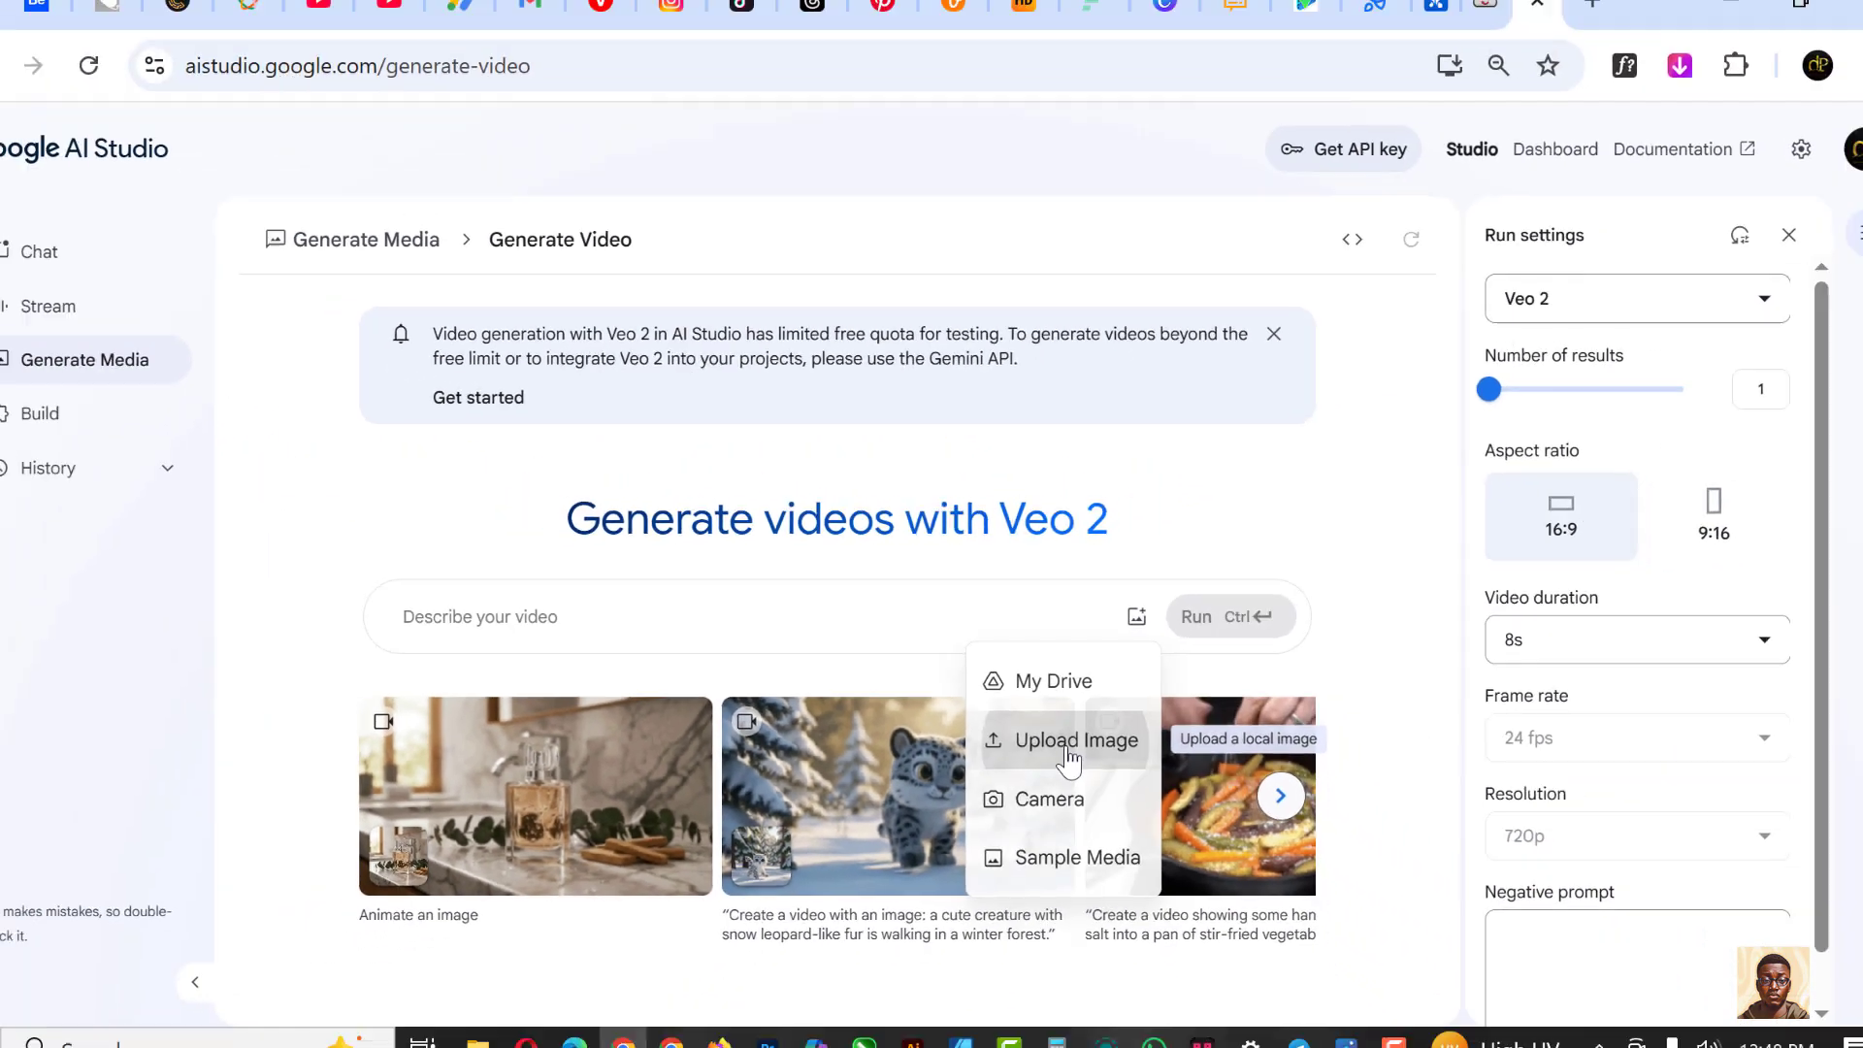
pyautogui.click(1097, 927)
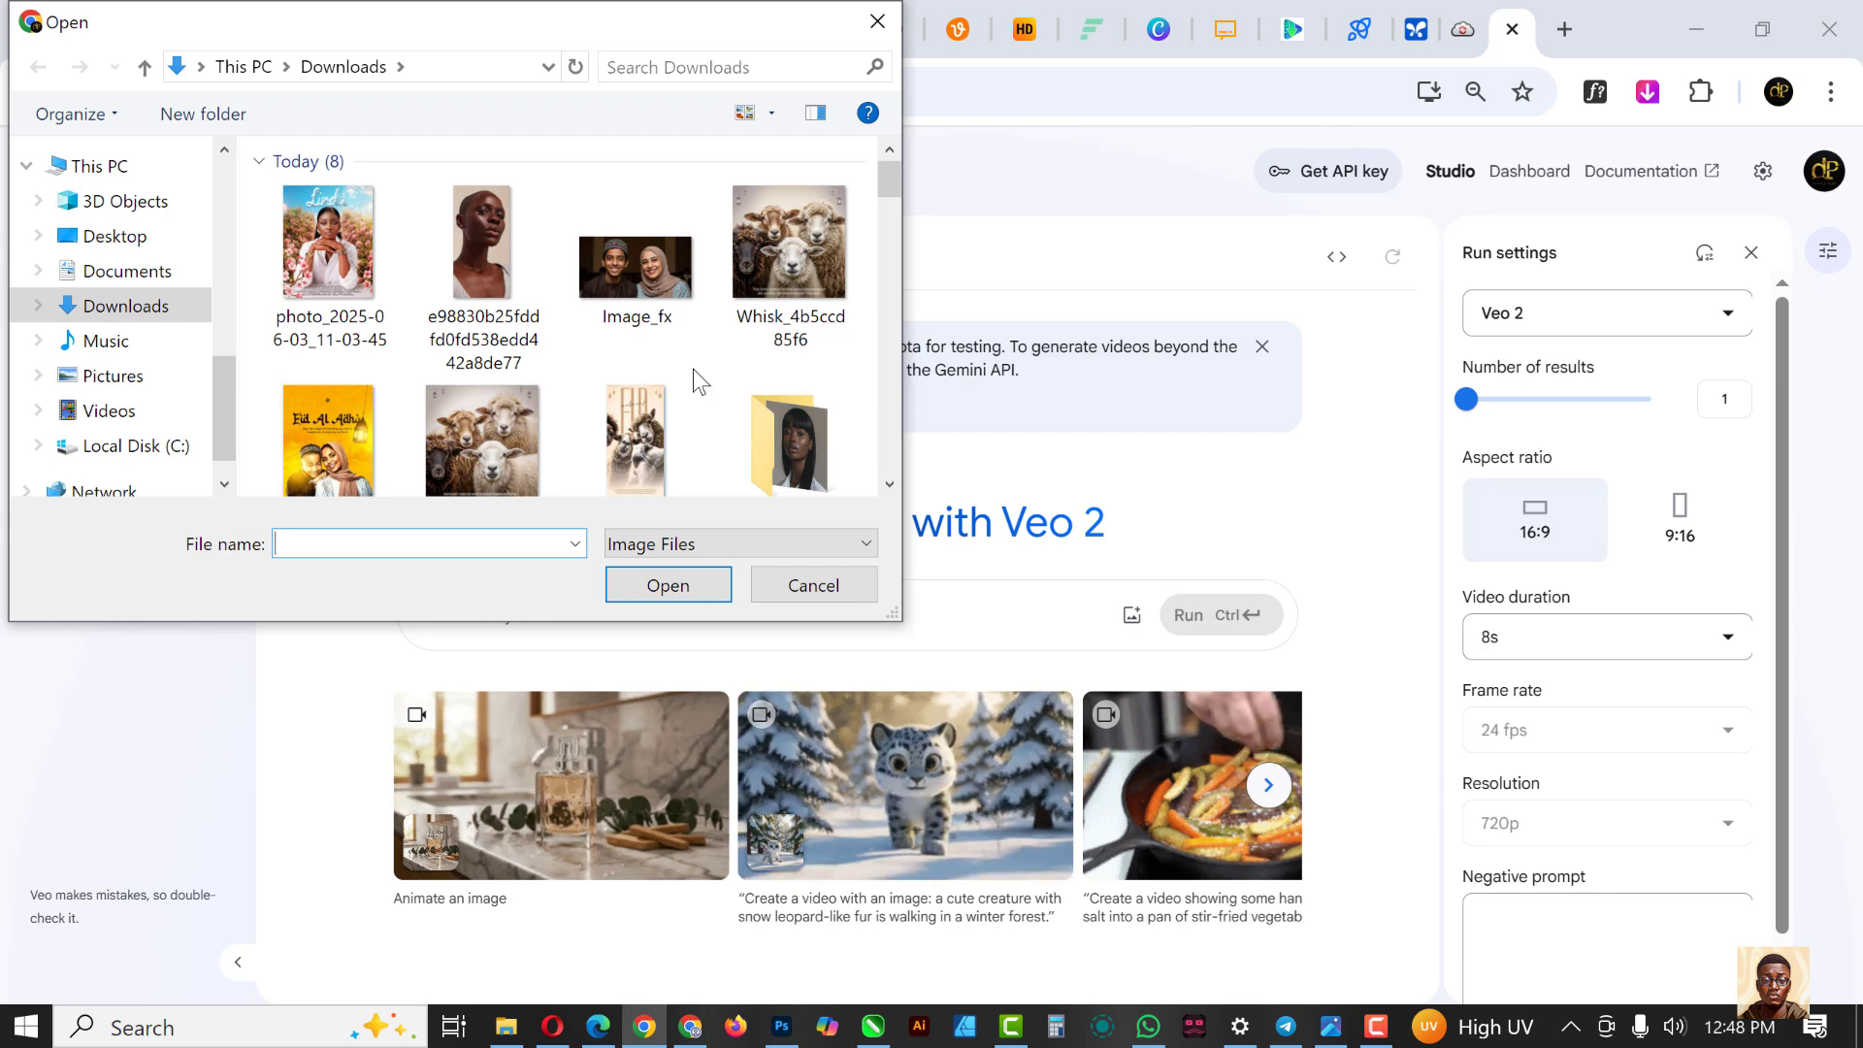
pyautogui.scroll(-1, 693, 369)
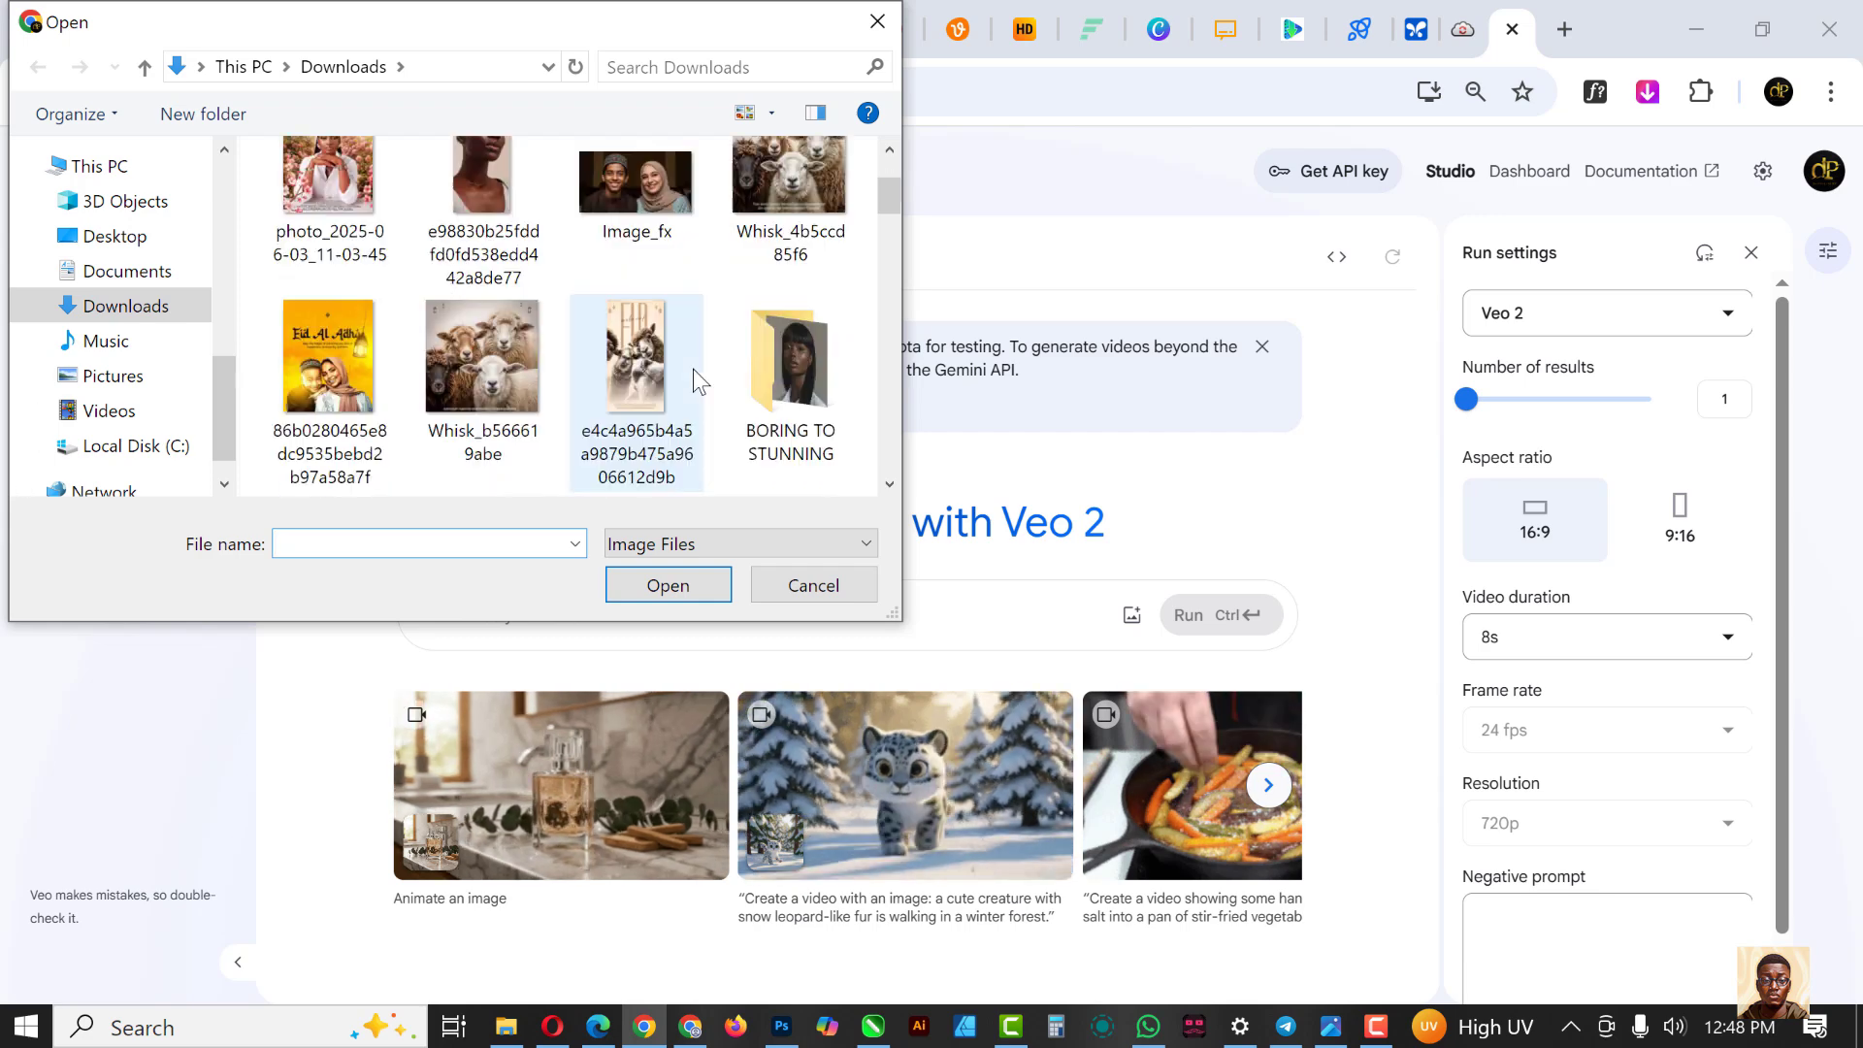
pyautogui.click(114, 233)
pyautogui.scroll(-3, 621, 310)
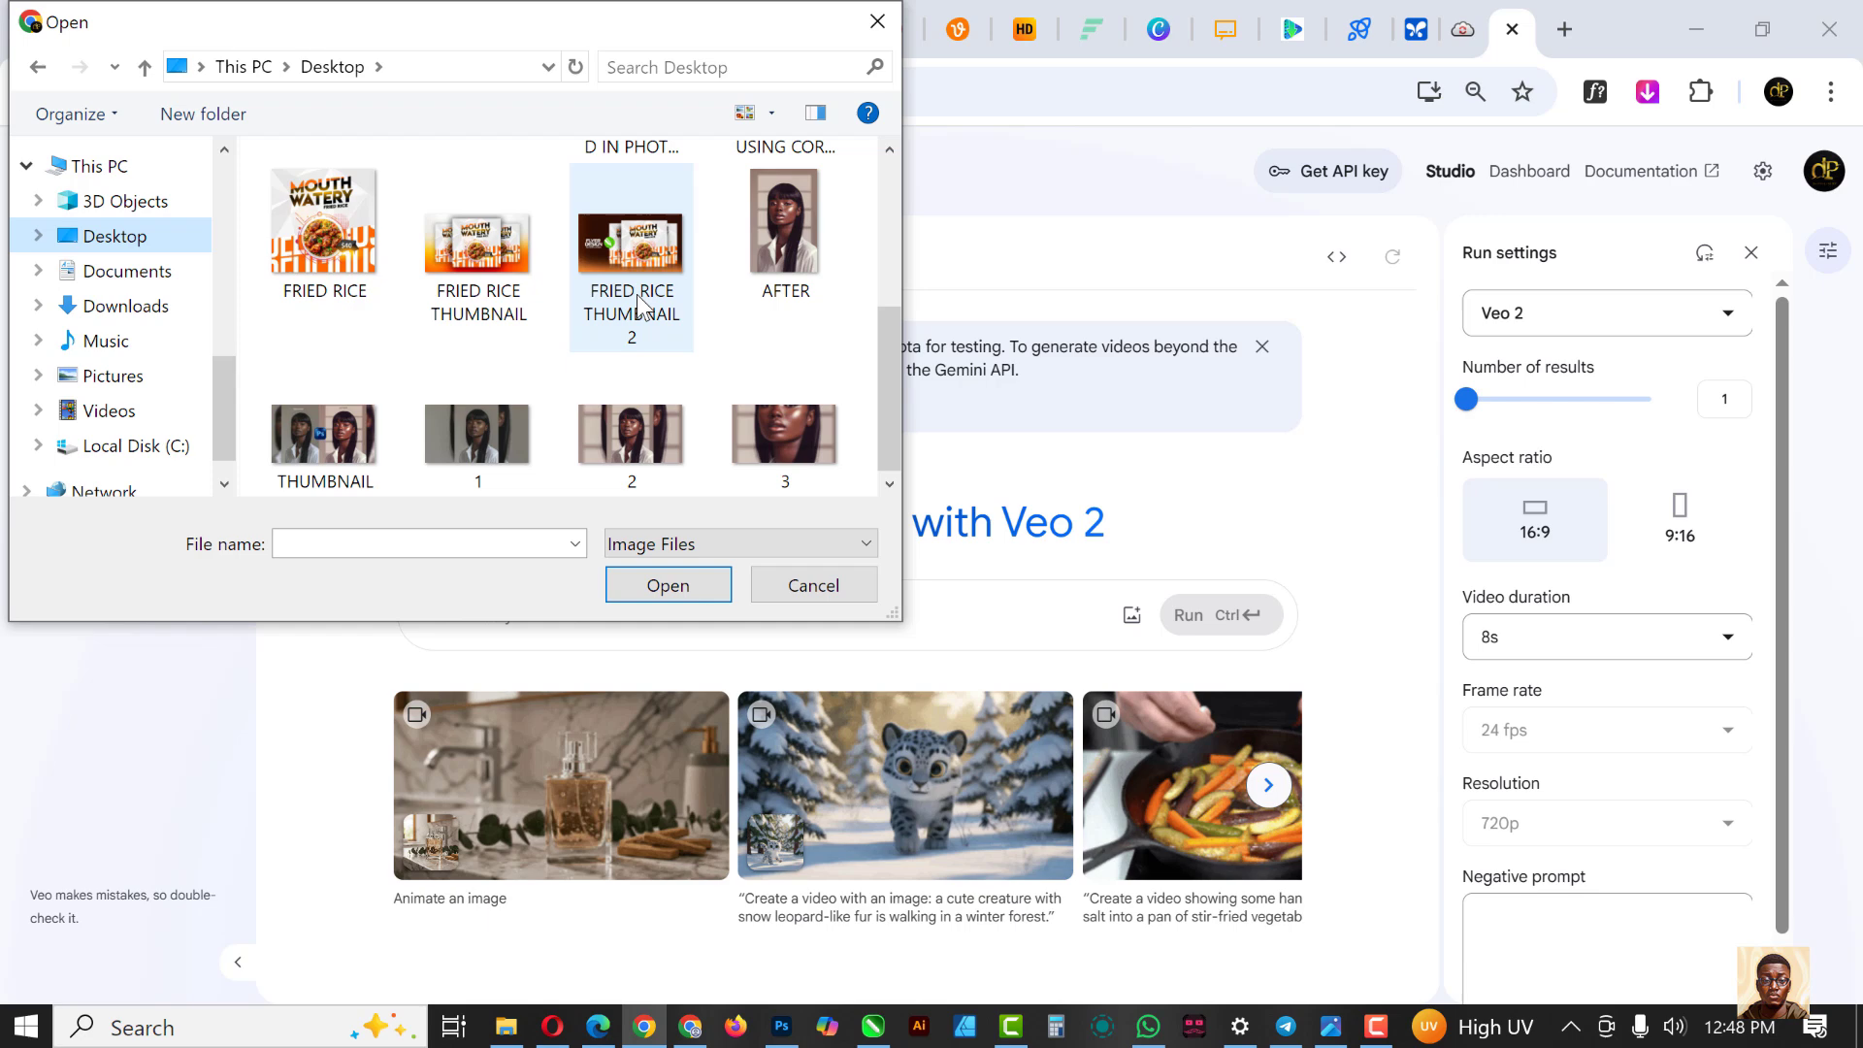
pyautogui.click(804, 238)
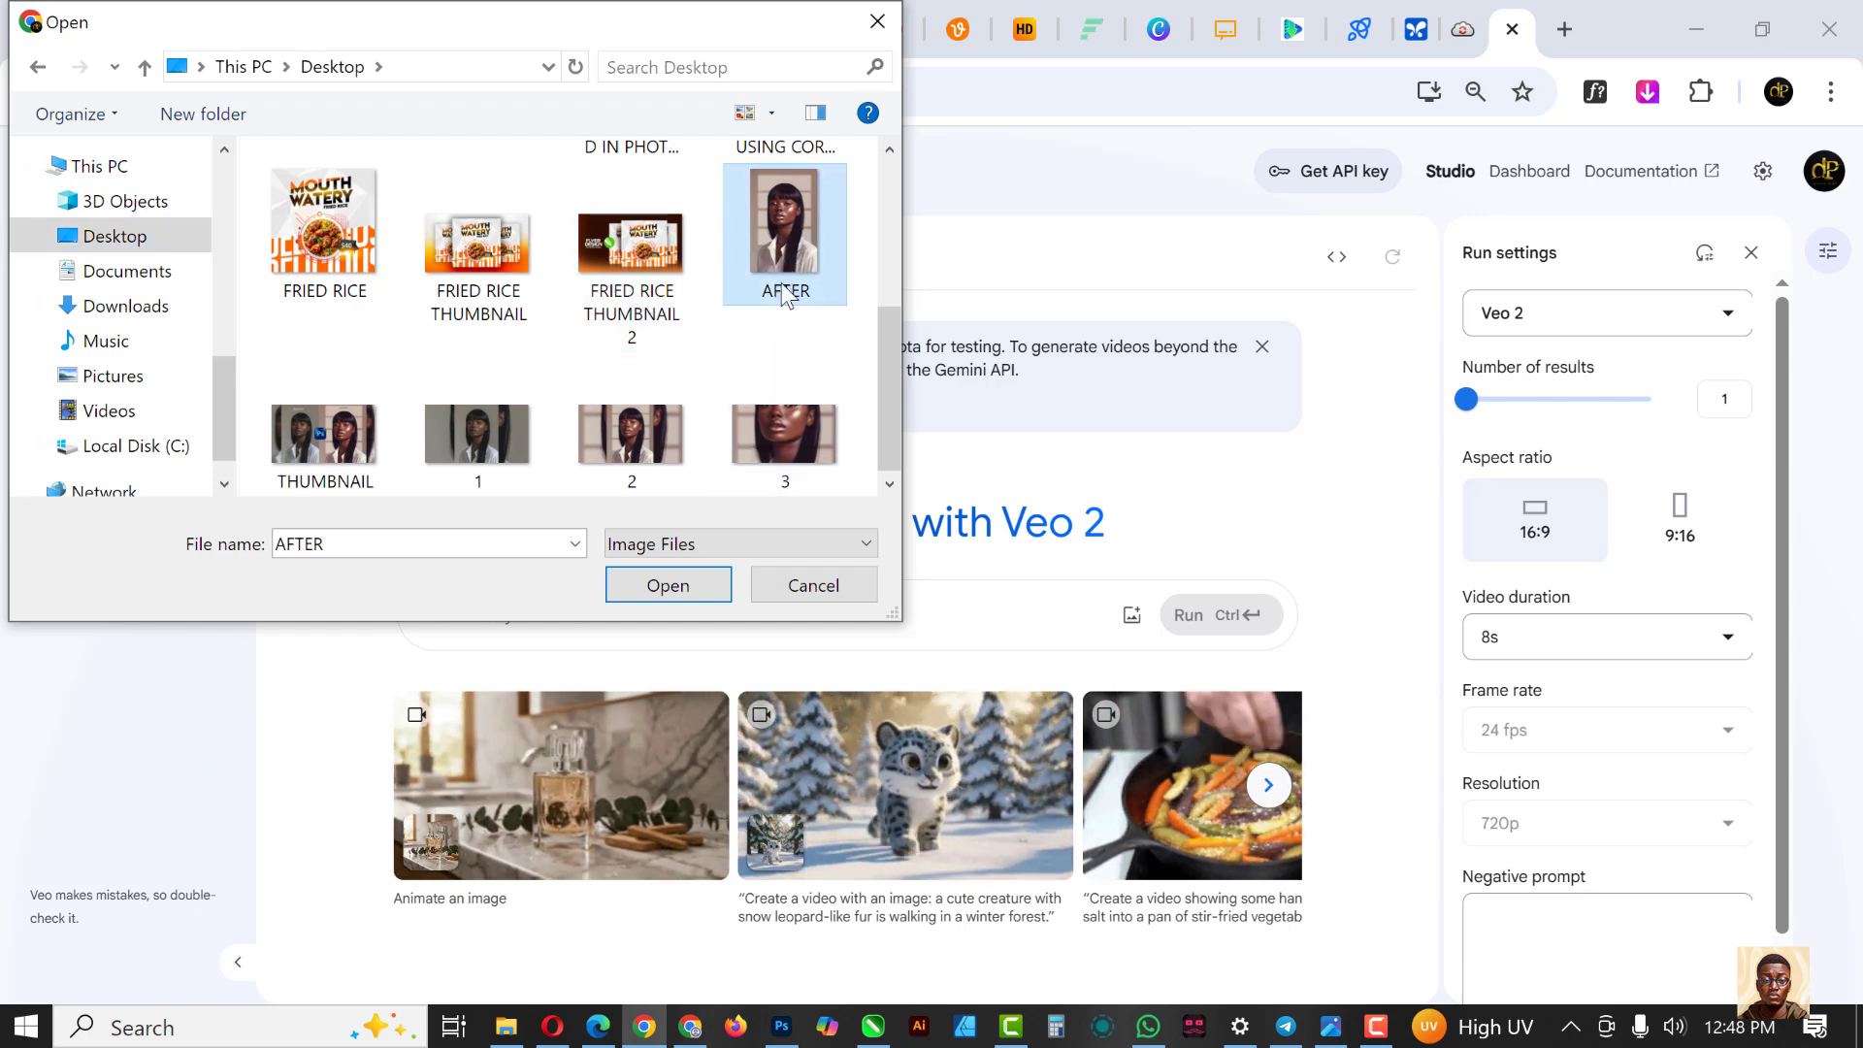
pyautogui.click(675, 585)
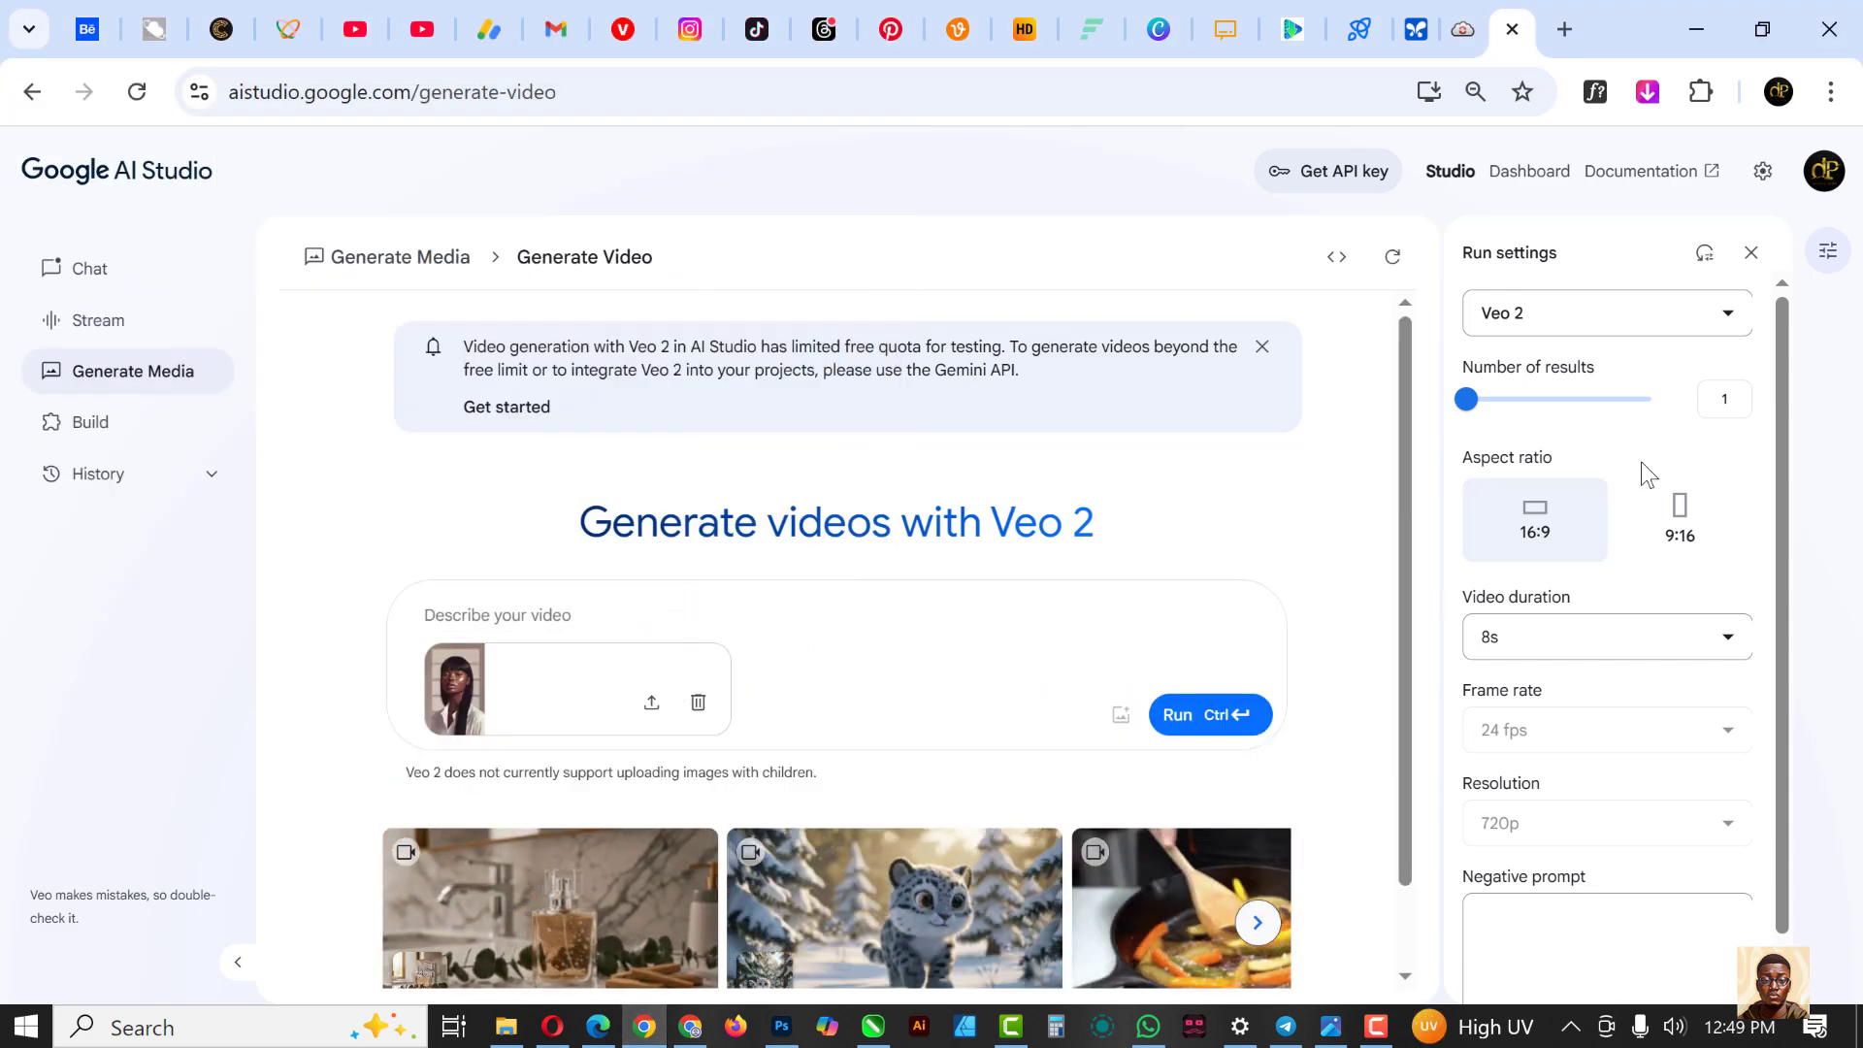
# Step: Set the video's aspect ratio to 9:16 and its duration to 8s
pyautogui.click(1689, 530)
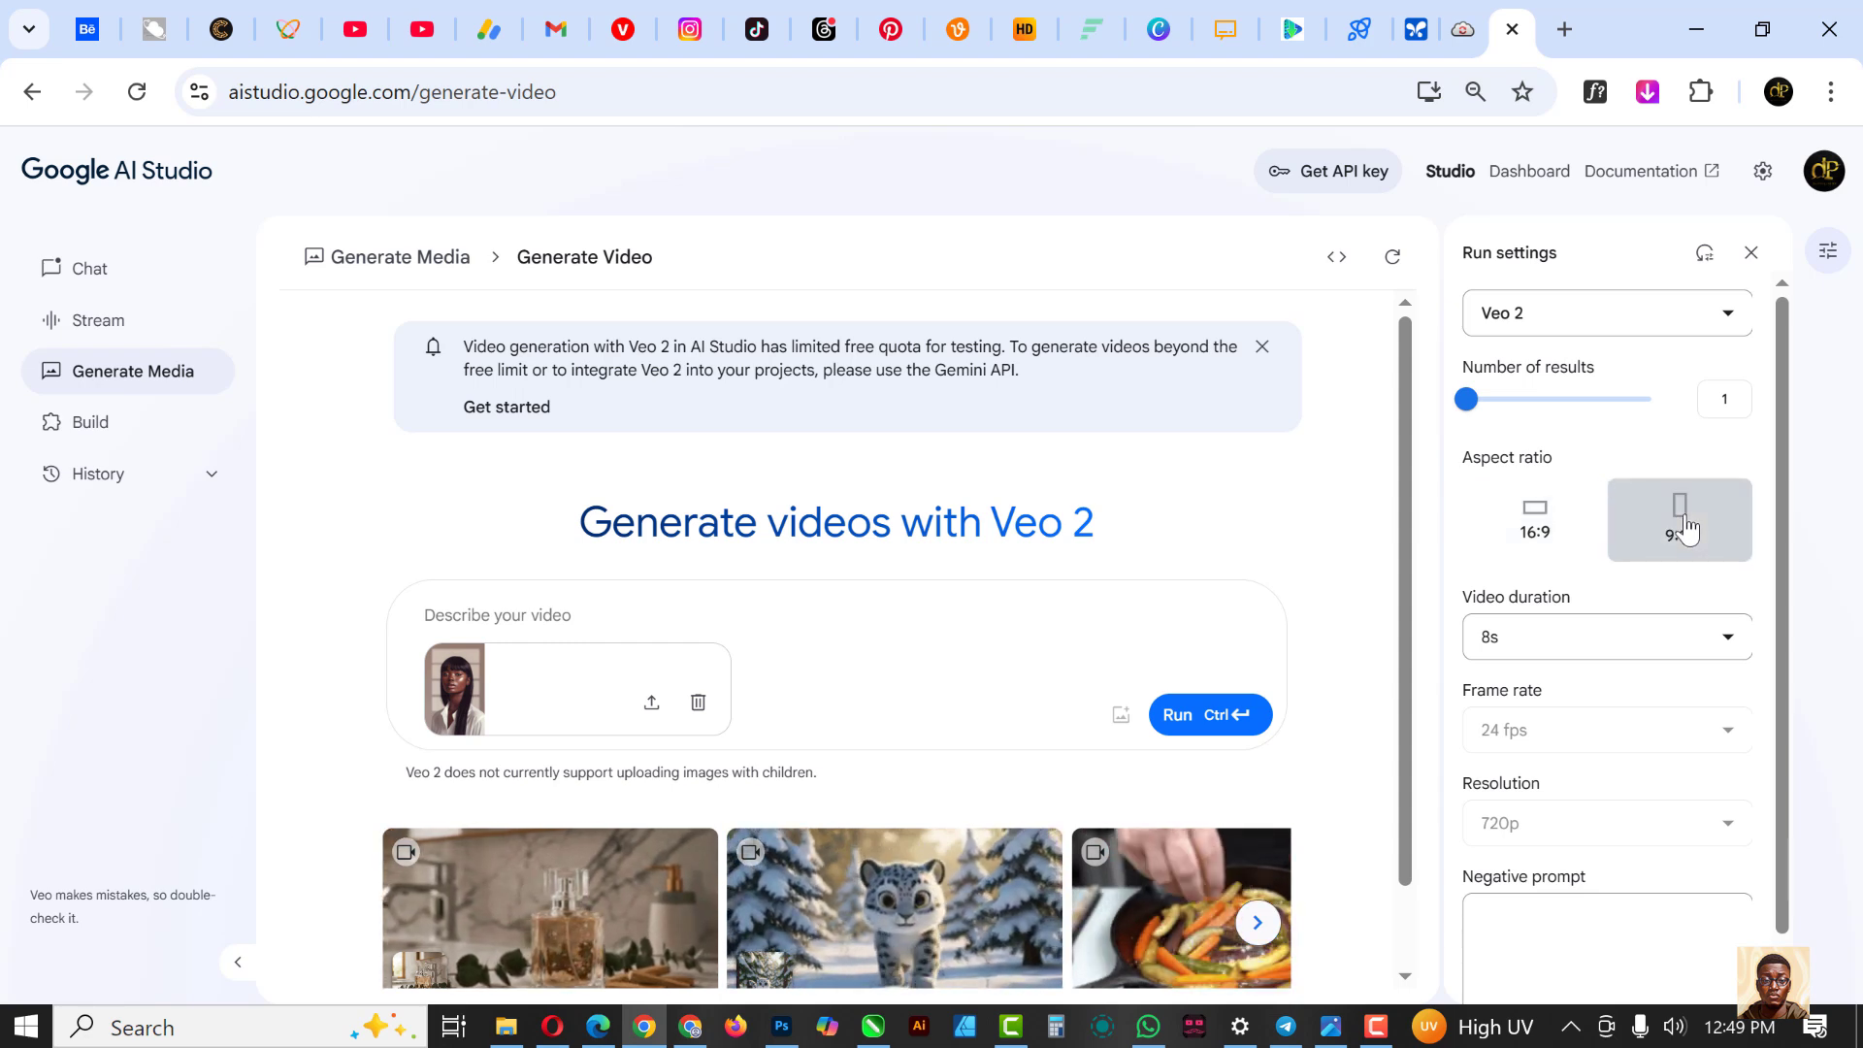
pyautogui.click(1586, 647)
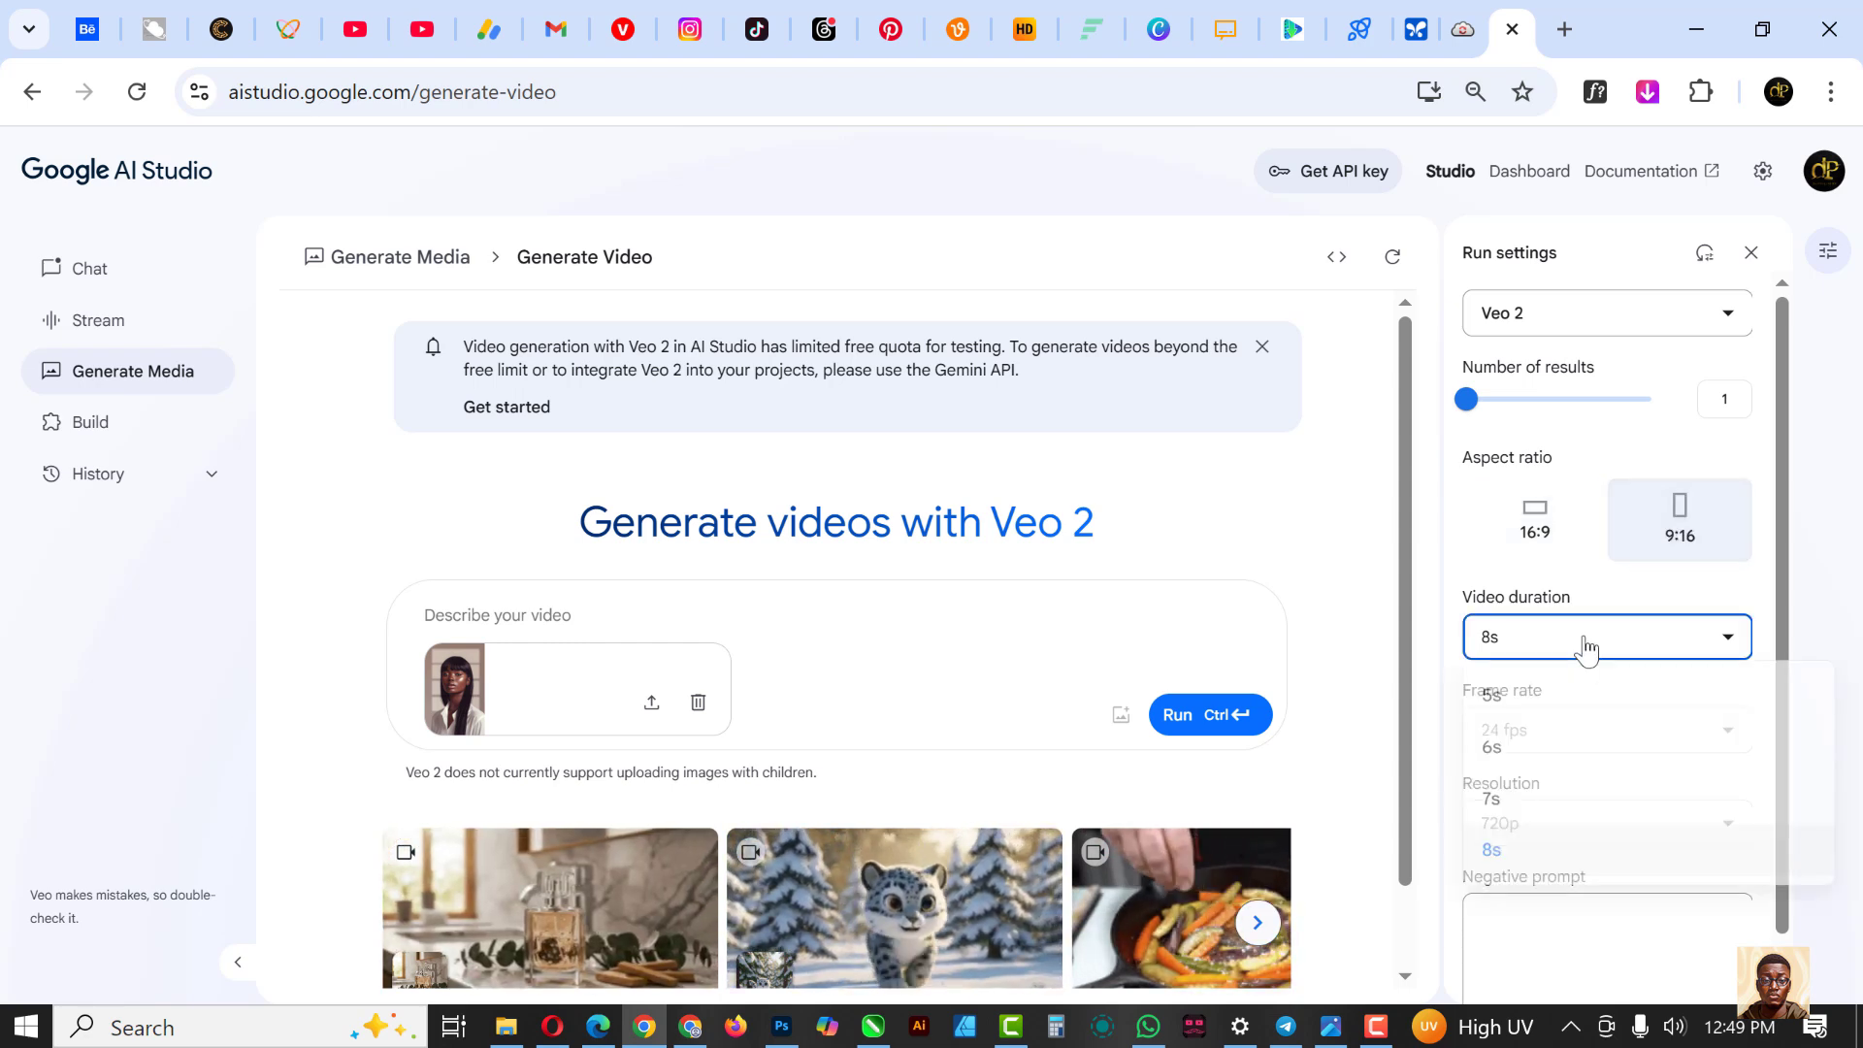
pyautogui.click(1540, 885)
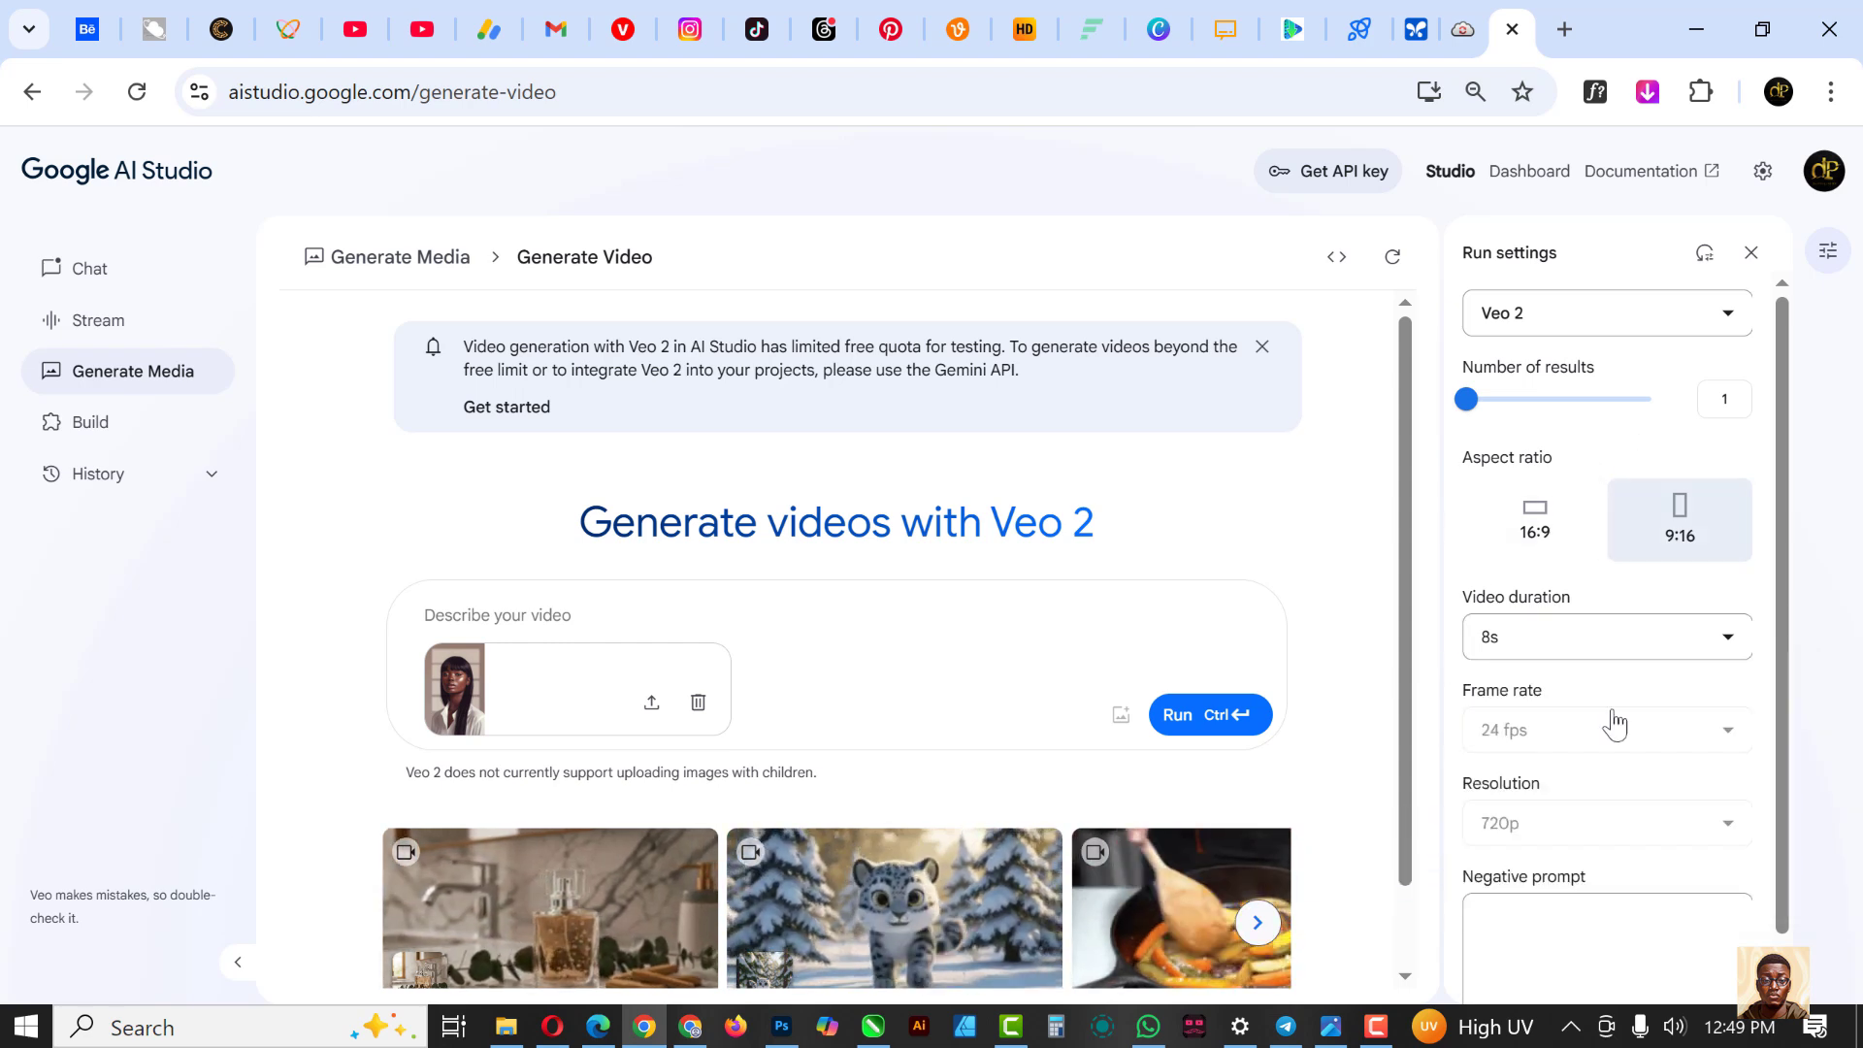
pyautogui.scroll(-1, 1616, 854)
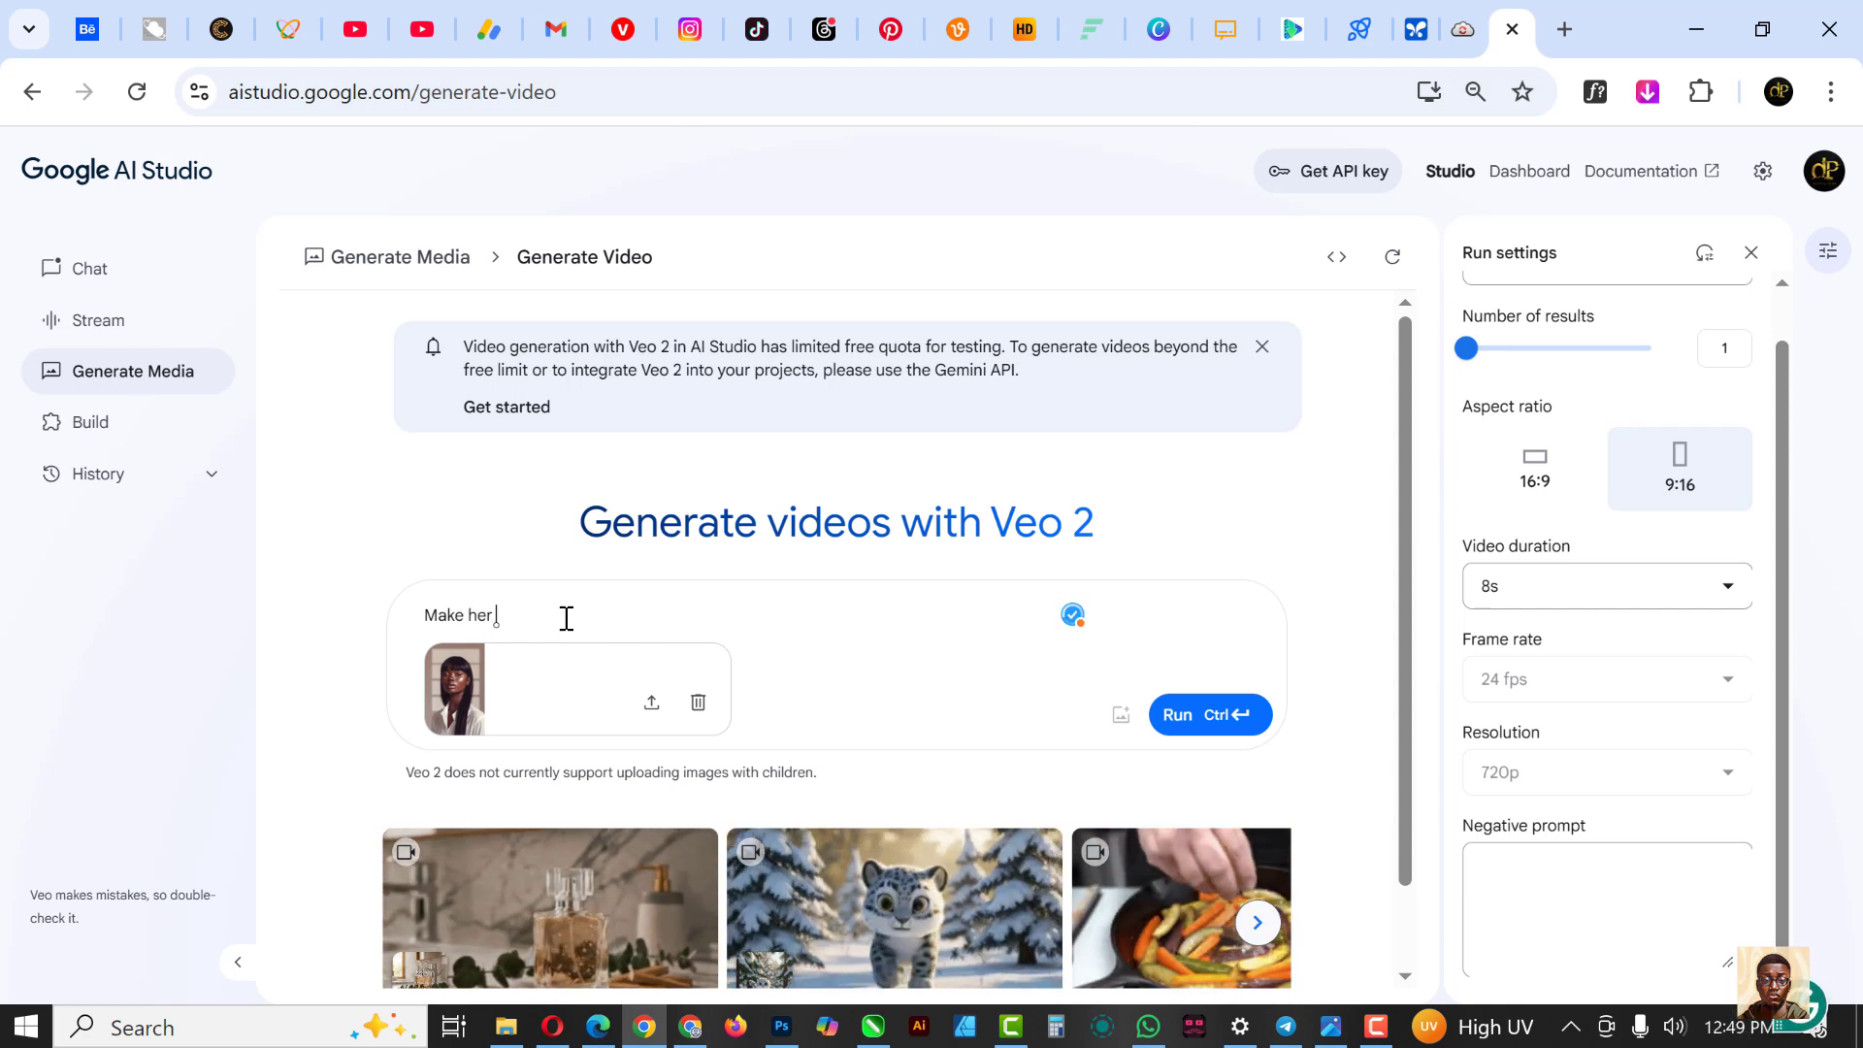
# Step: Write the prompt "Make her blink seductively" and generate the video
pyautogui.write('bl')
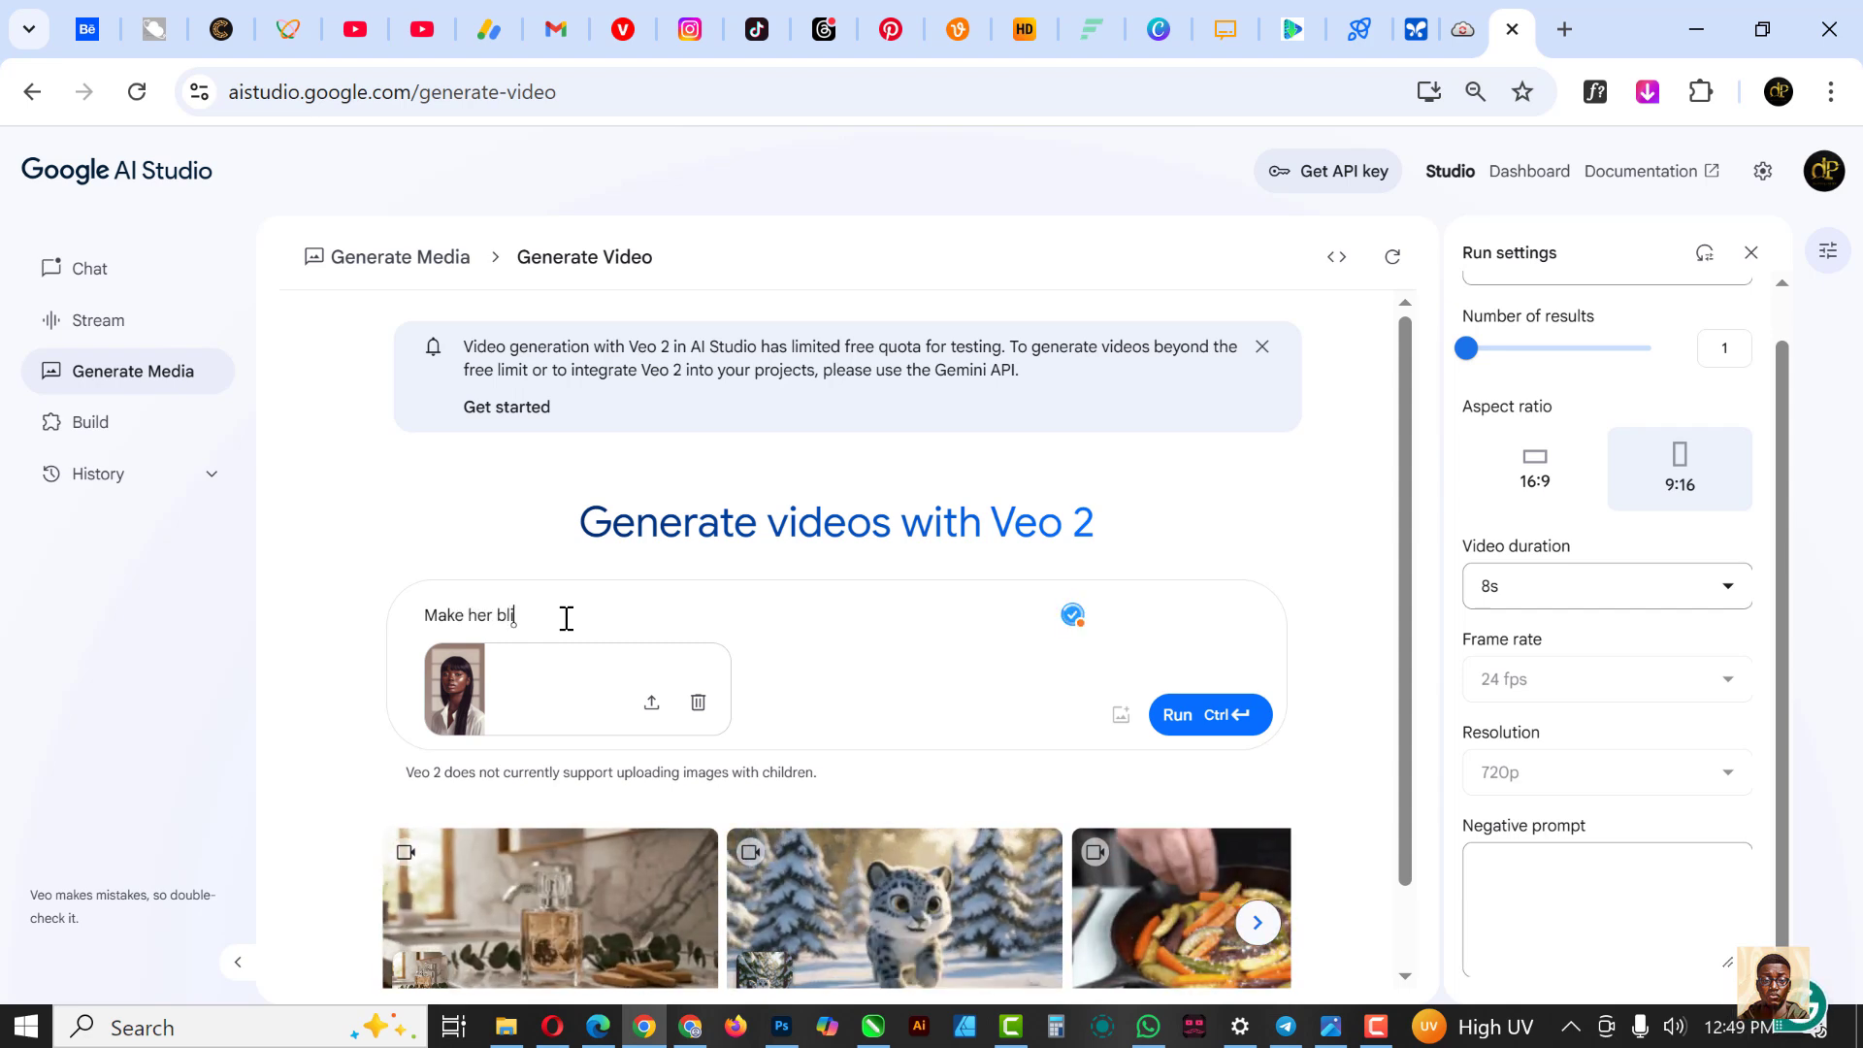
pyautogui.write('ink')
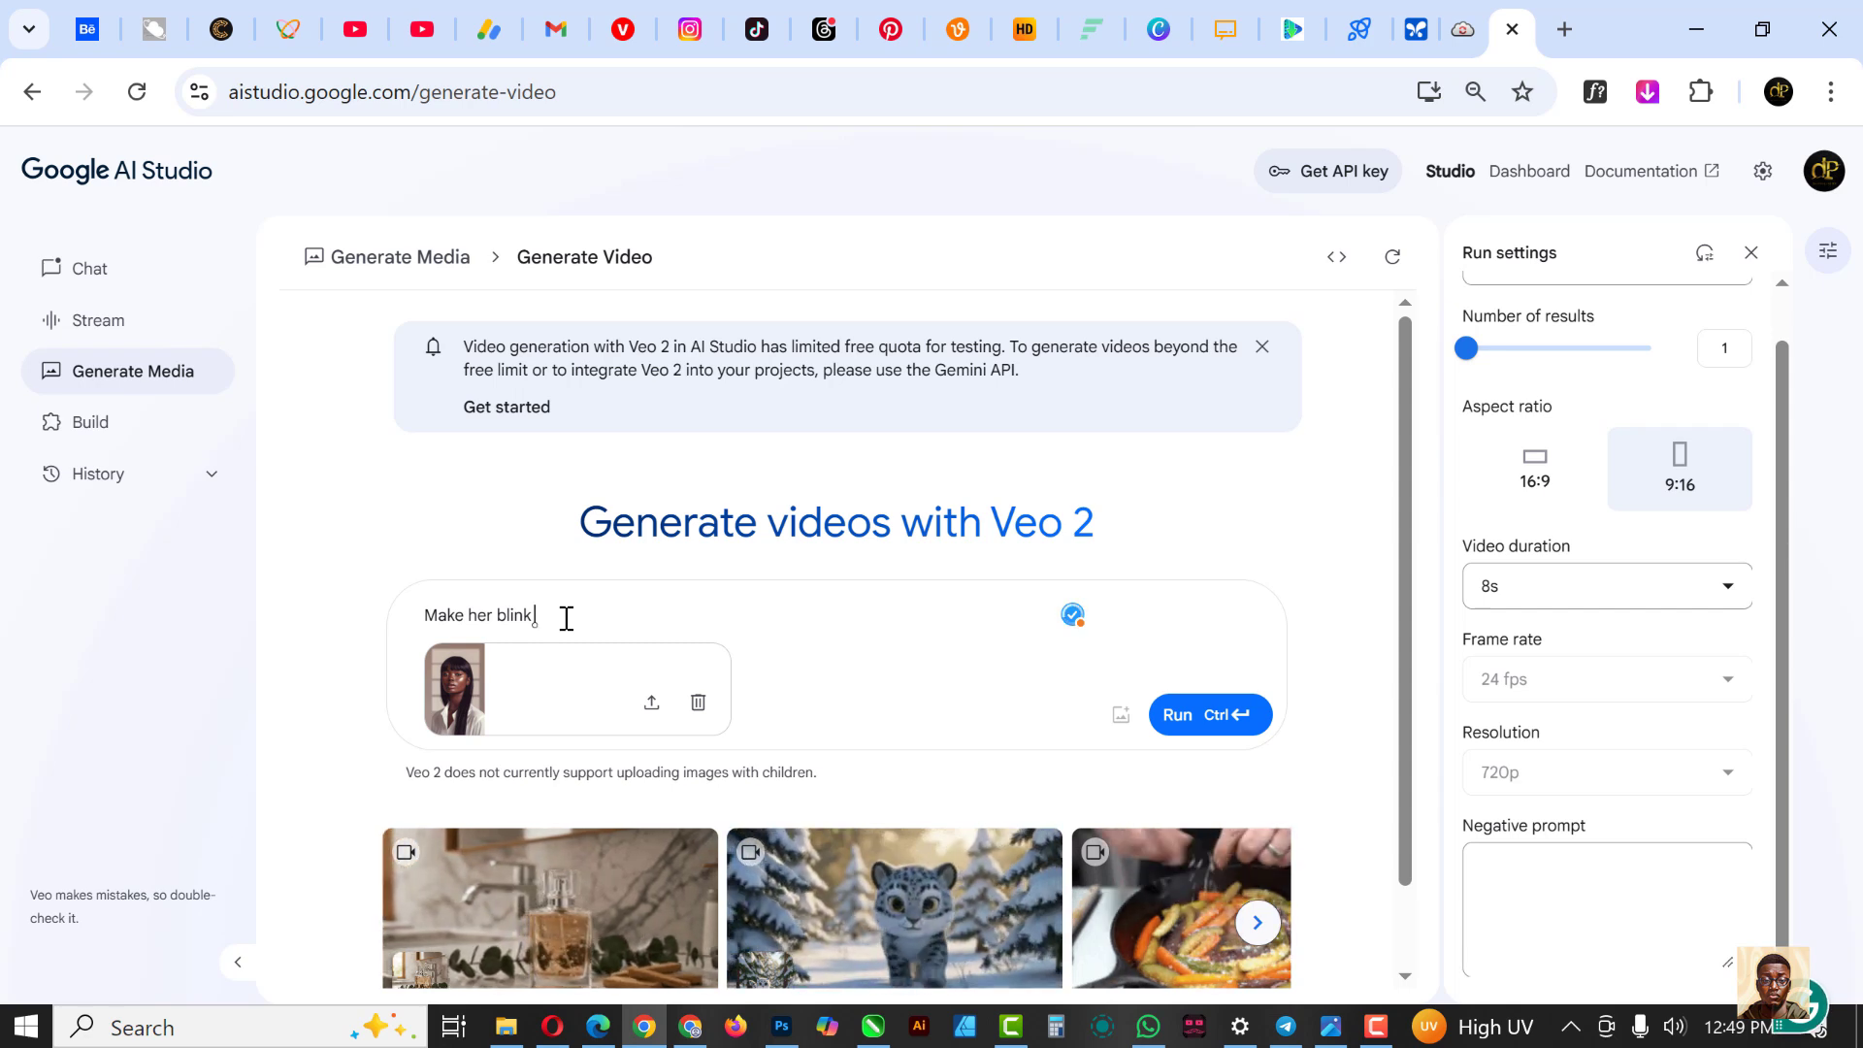
pyautogui.write(' seduct')
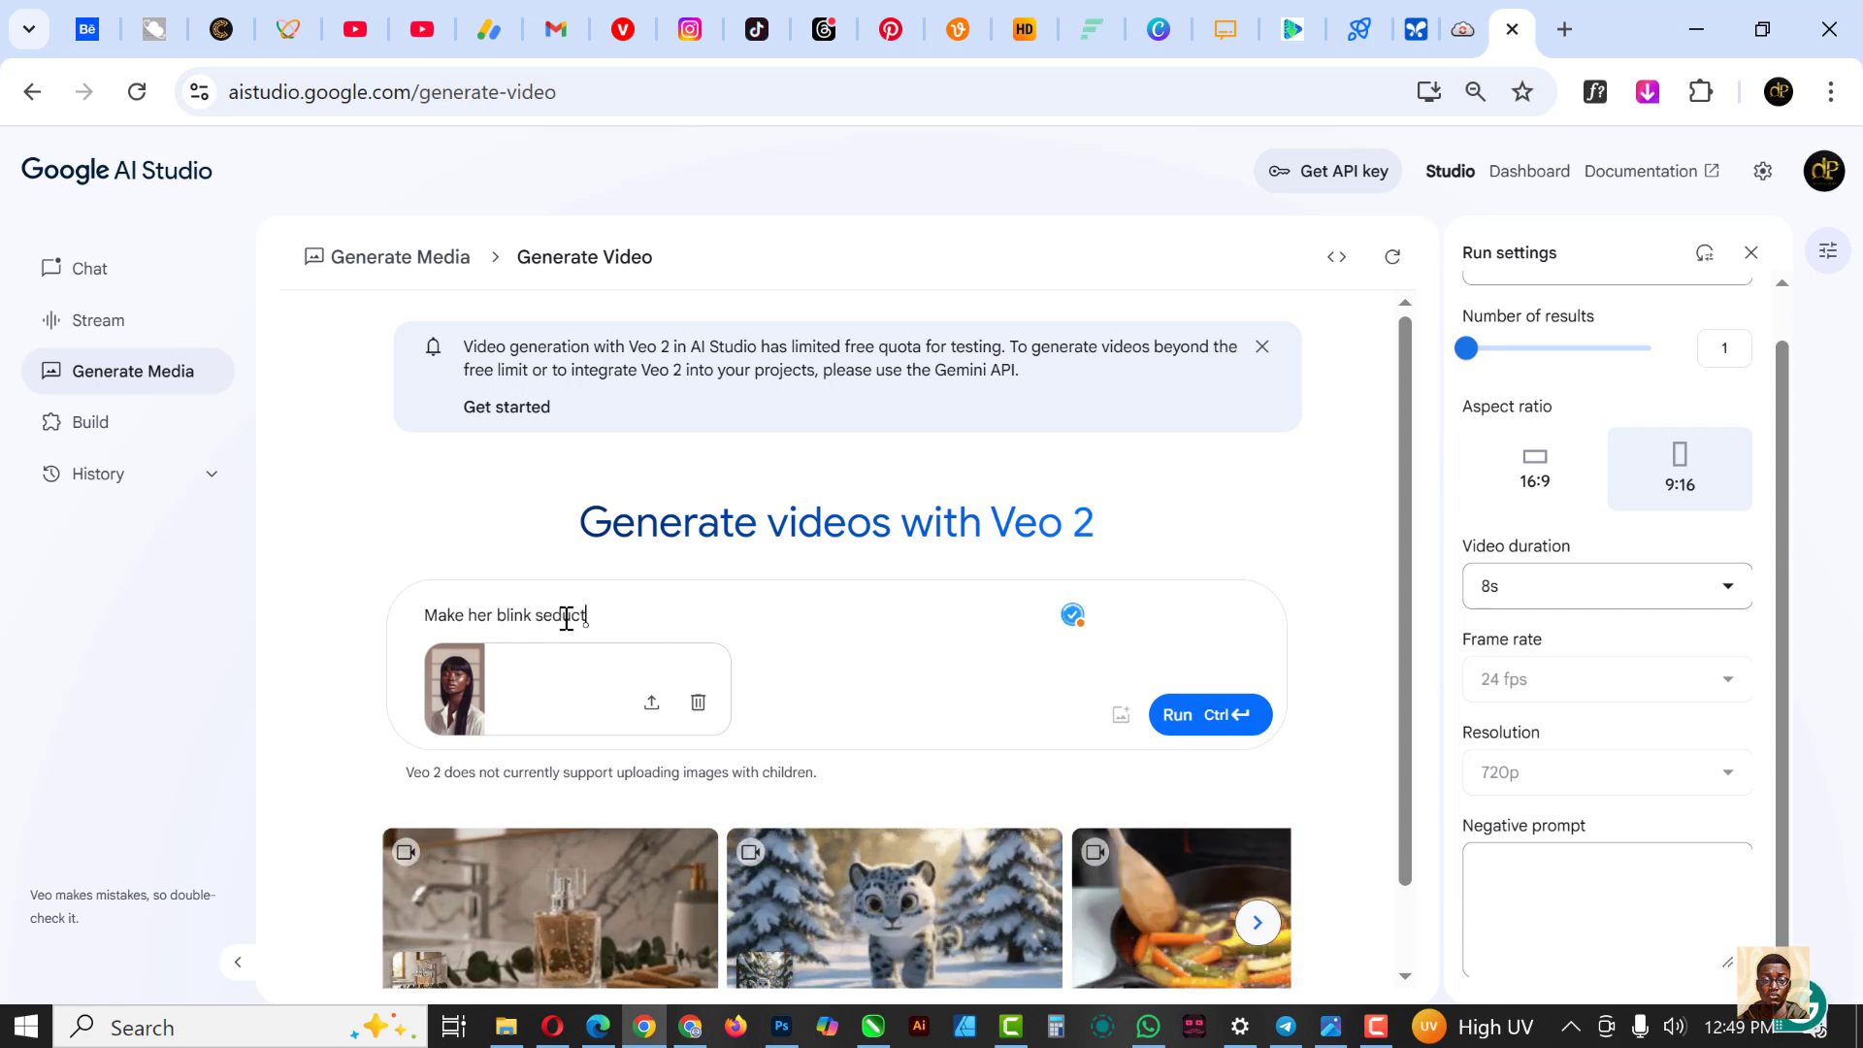
pyautogui.write('uvely')
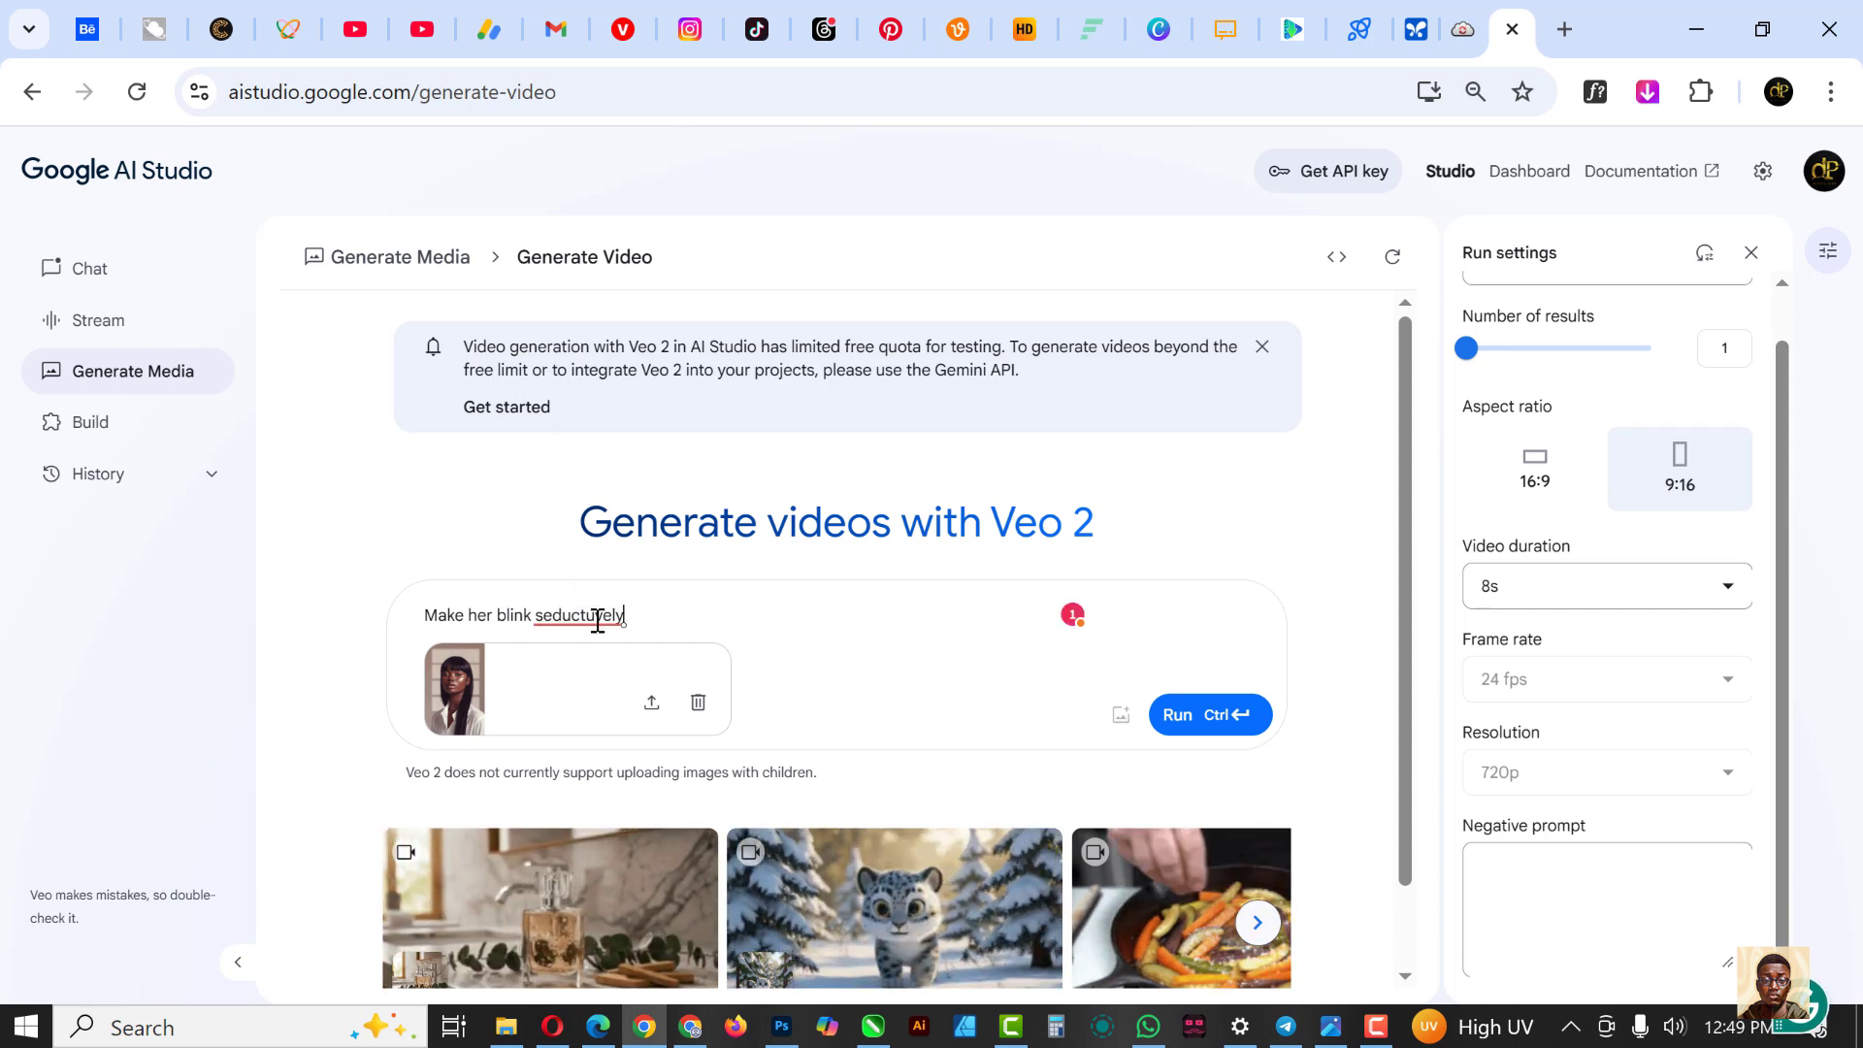
pyautogui.moveTo(595, 617); pyautogui.dragTo(587, 617)
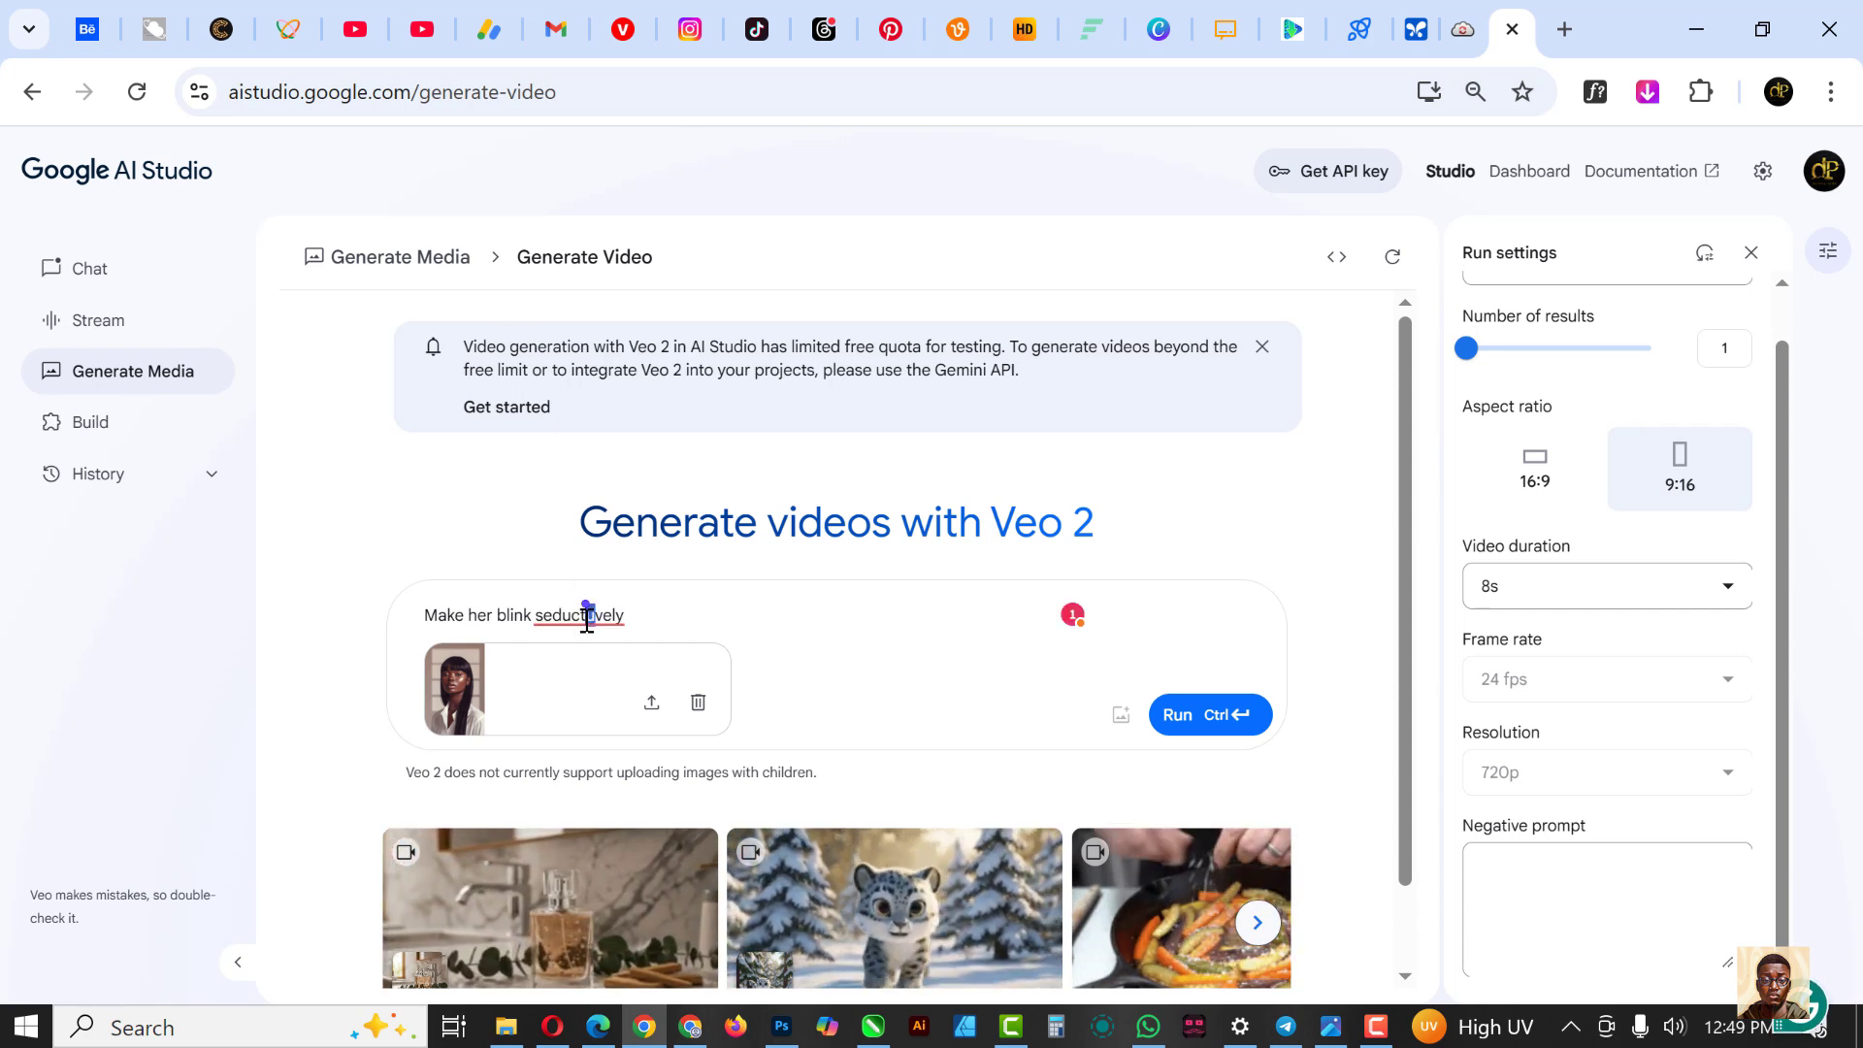
pyautogui.write('i')
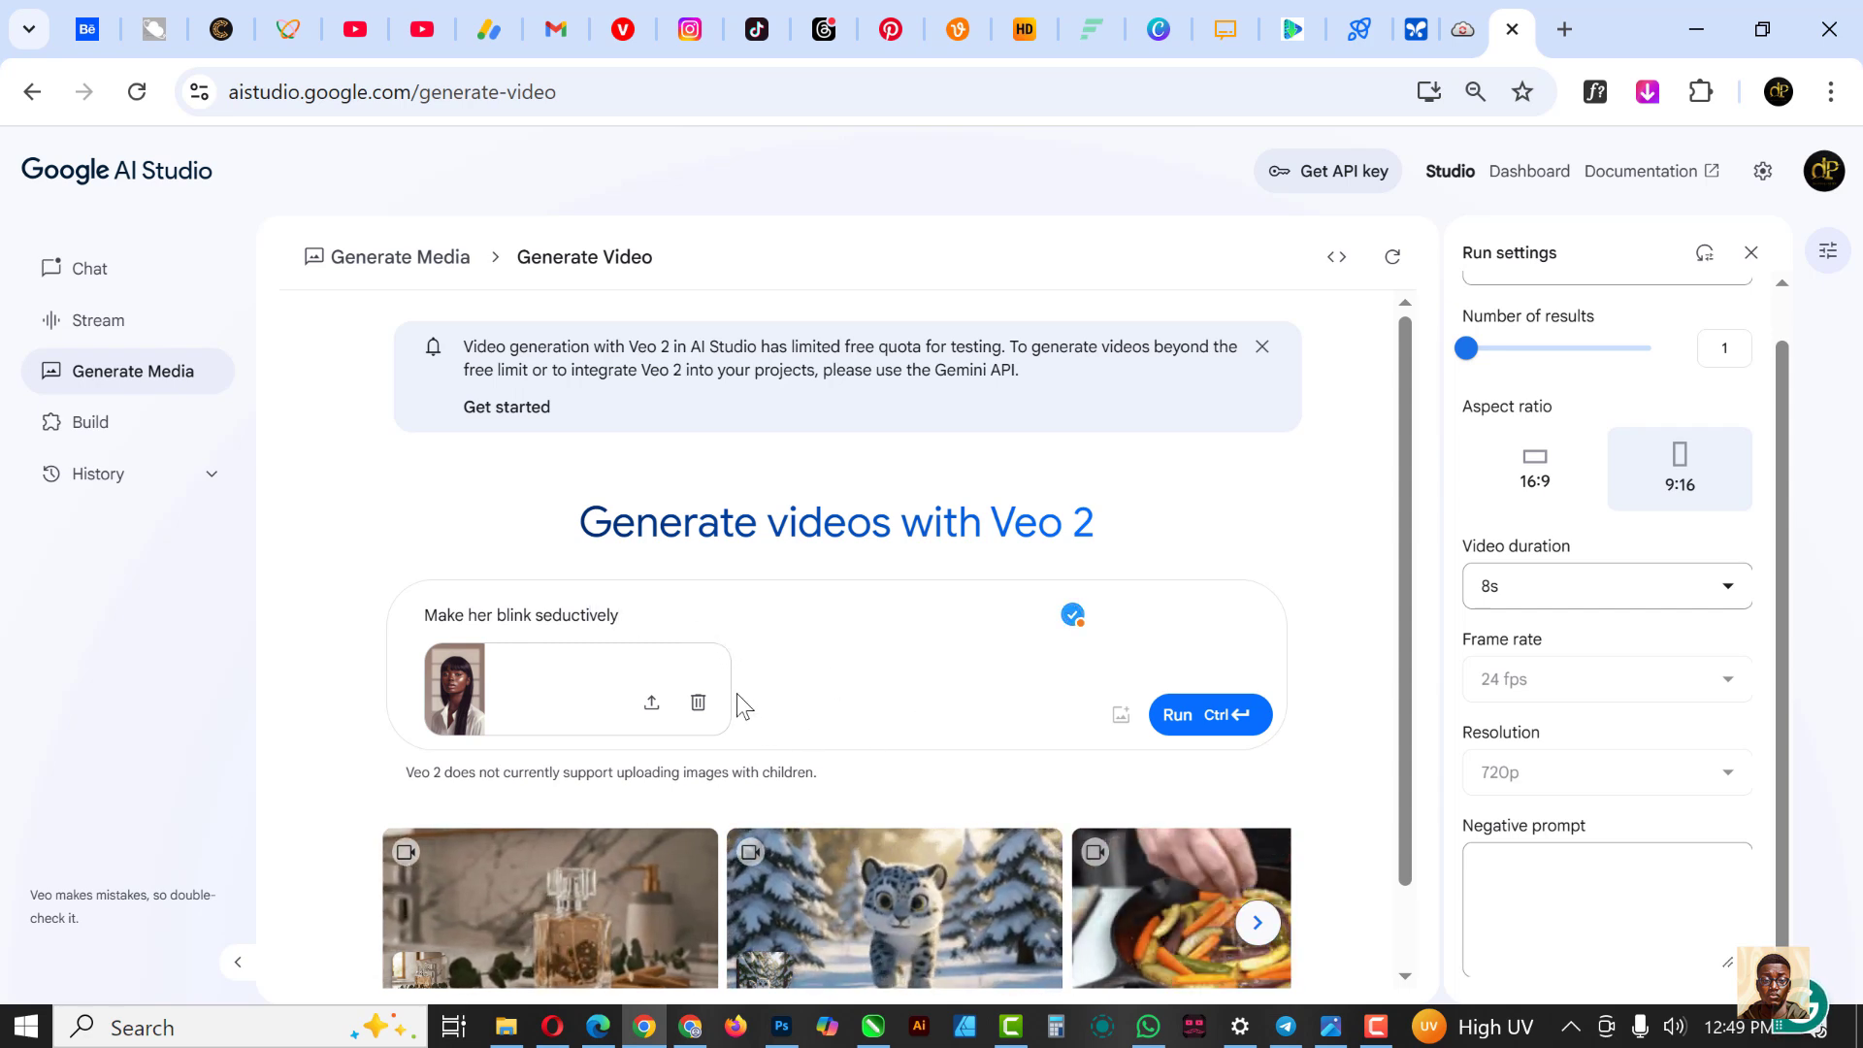
pyautogui.click(1193, 730)
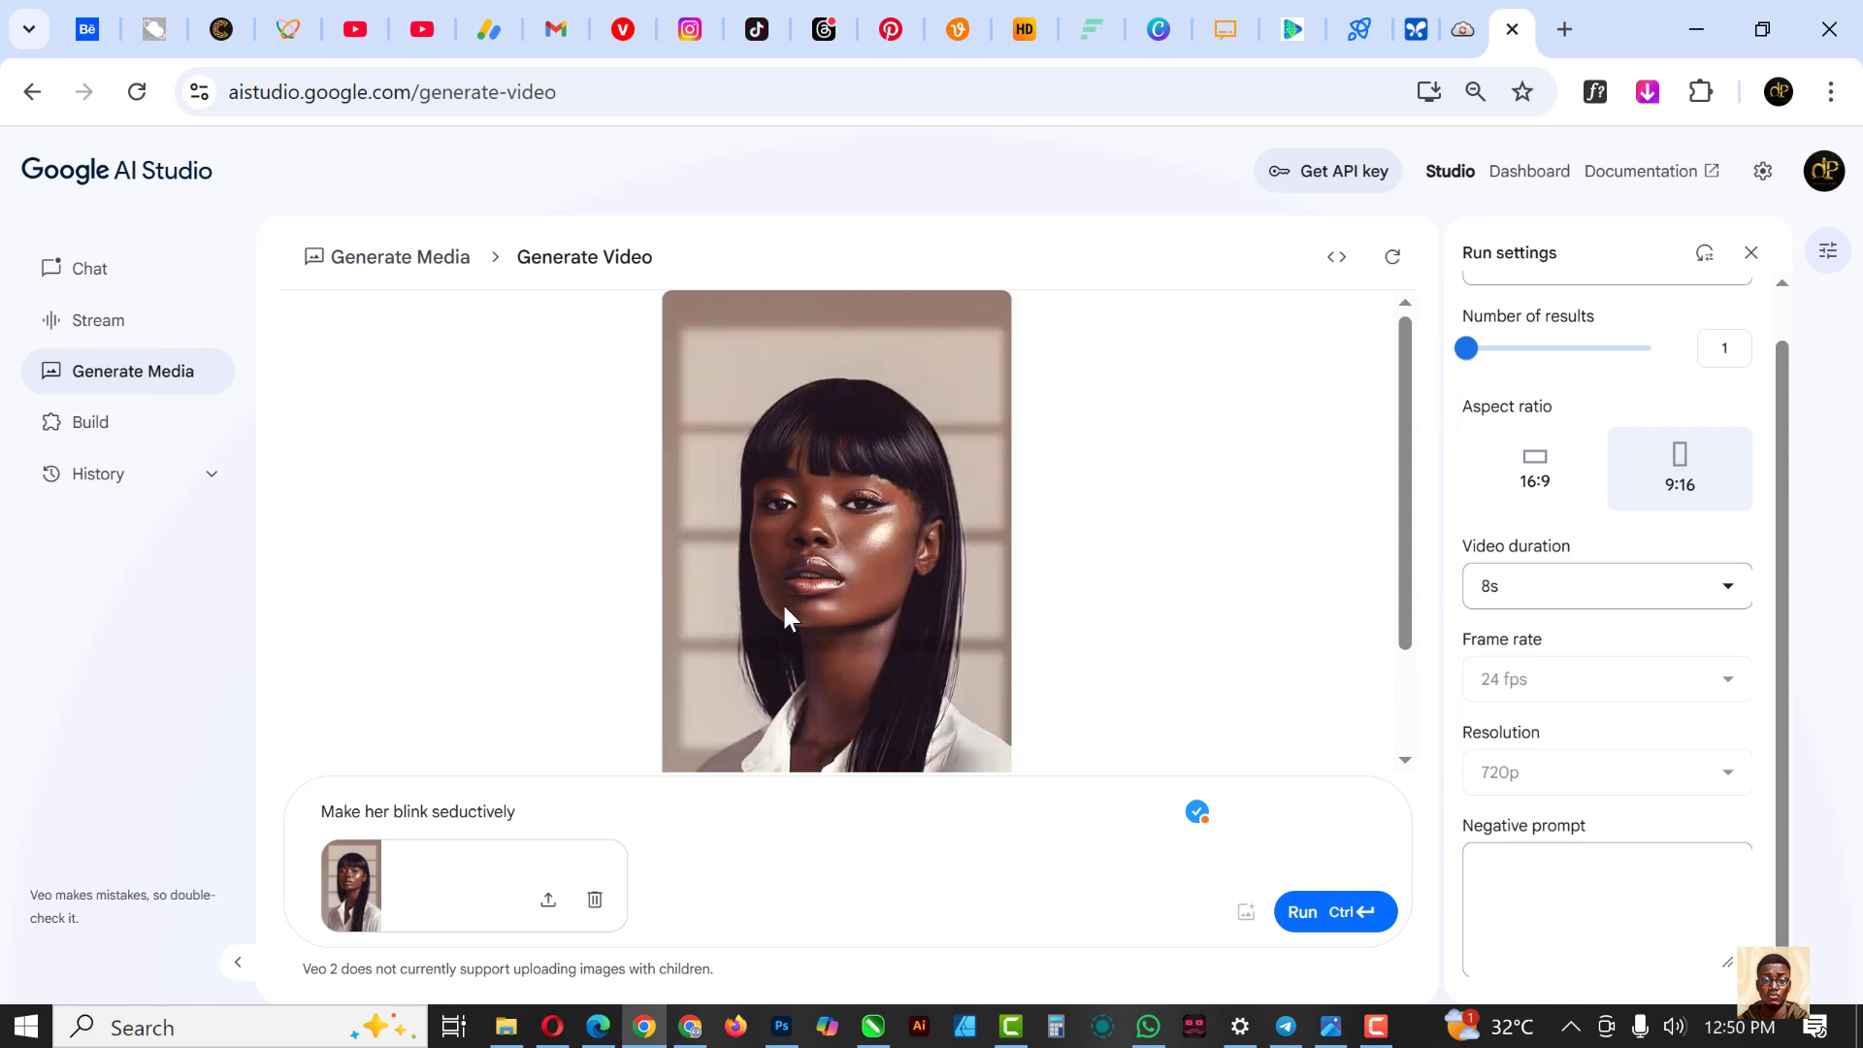
# Step: Watch the generated video in the enlarged preview, replay it, and close the preview
pyautogui.scroll(-1, 819, 556)
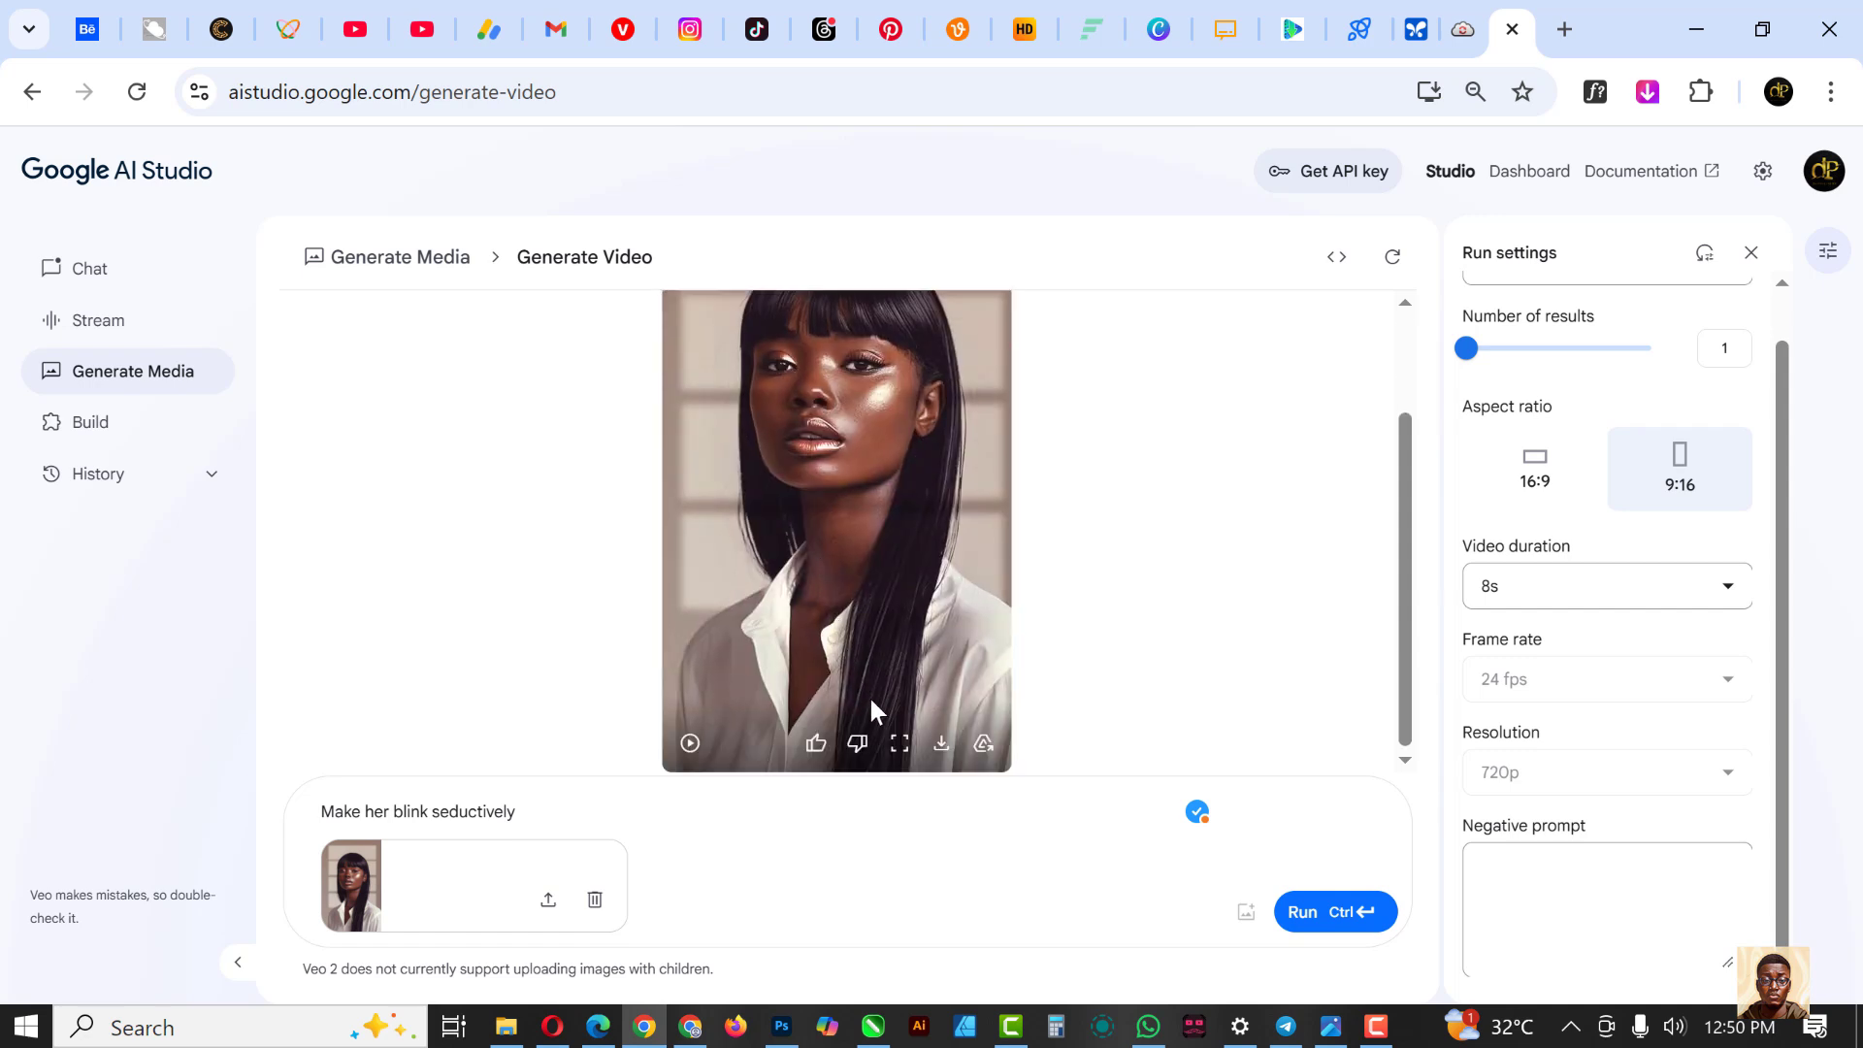
pyautogui.click(899, 745)
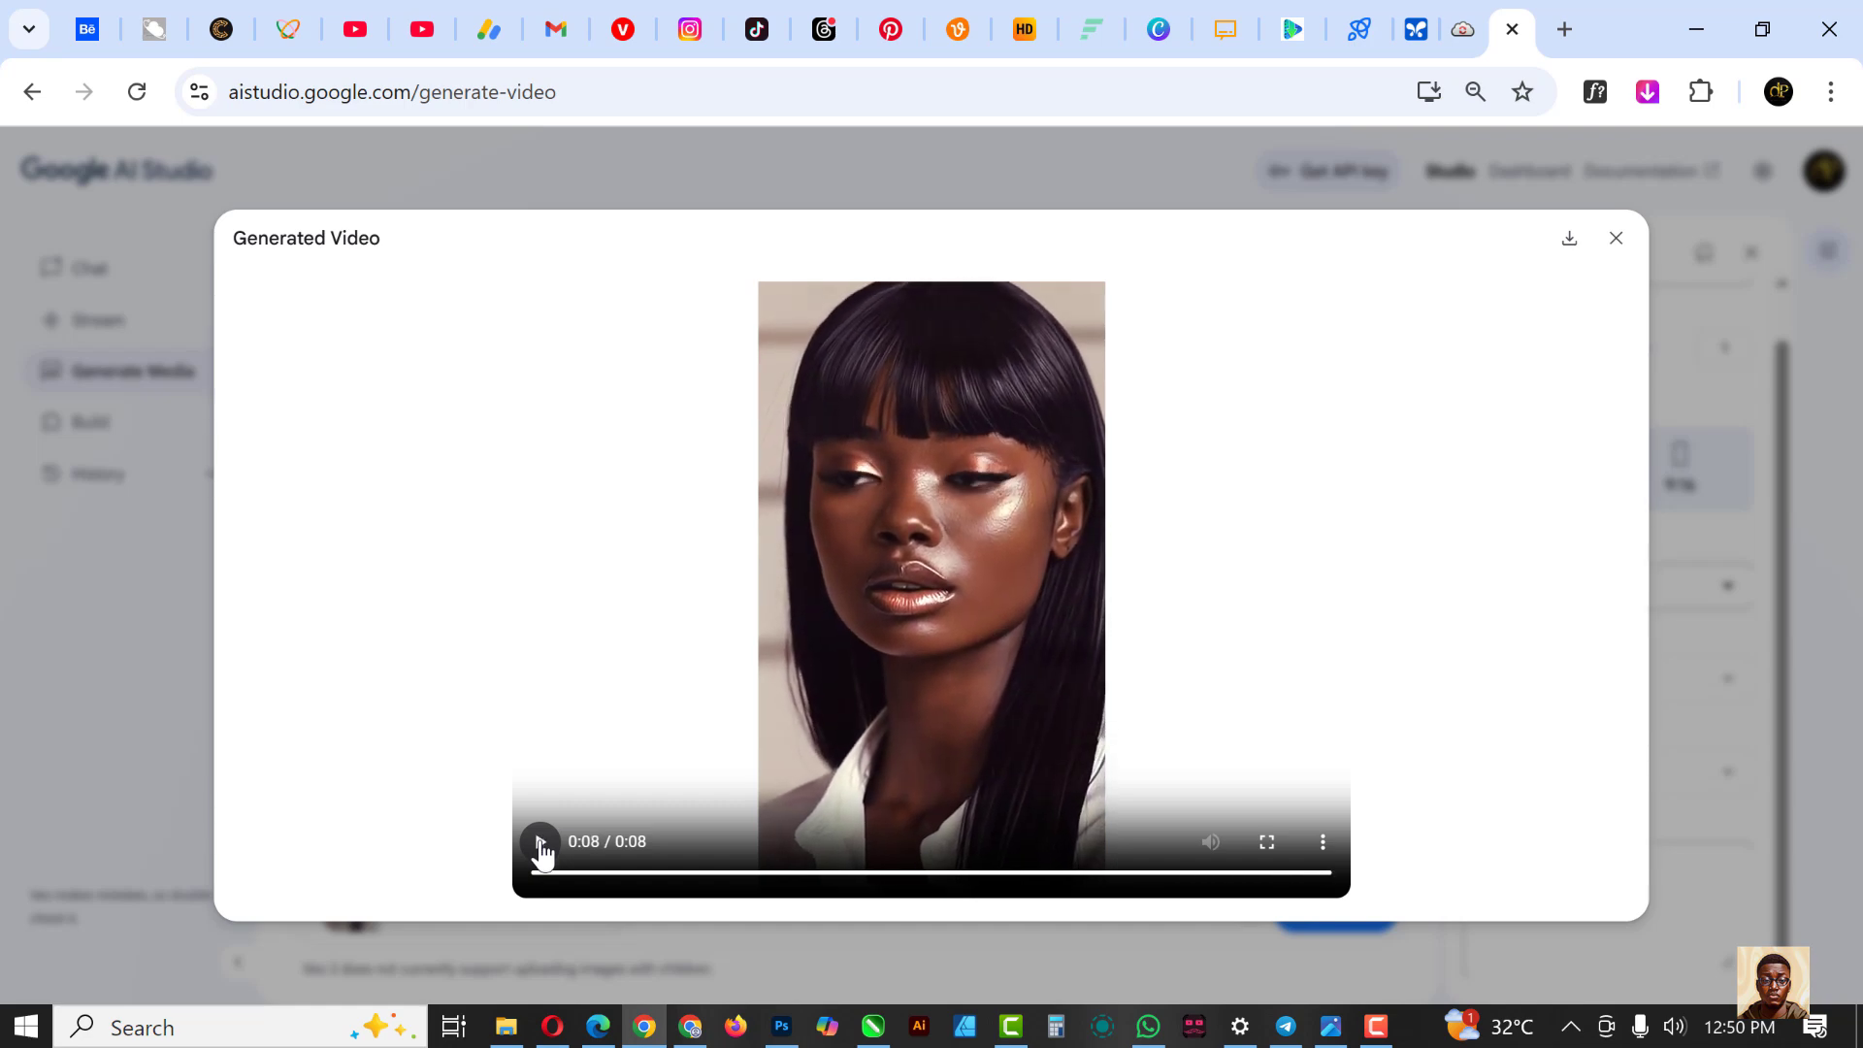
pyautogui.click(541, 845)
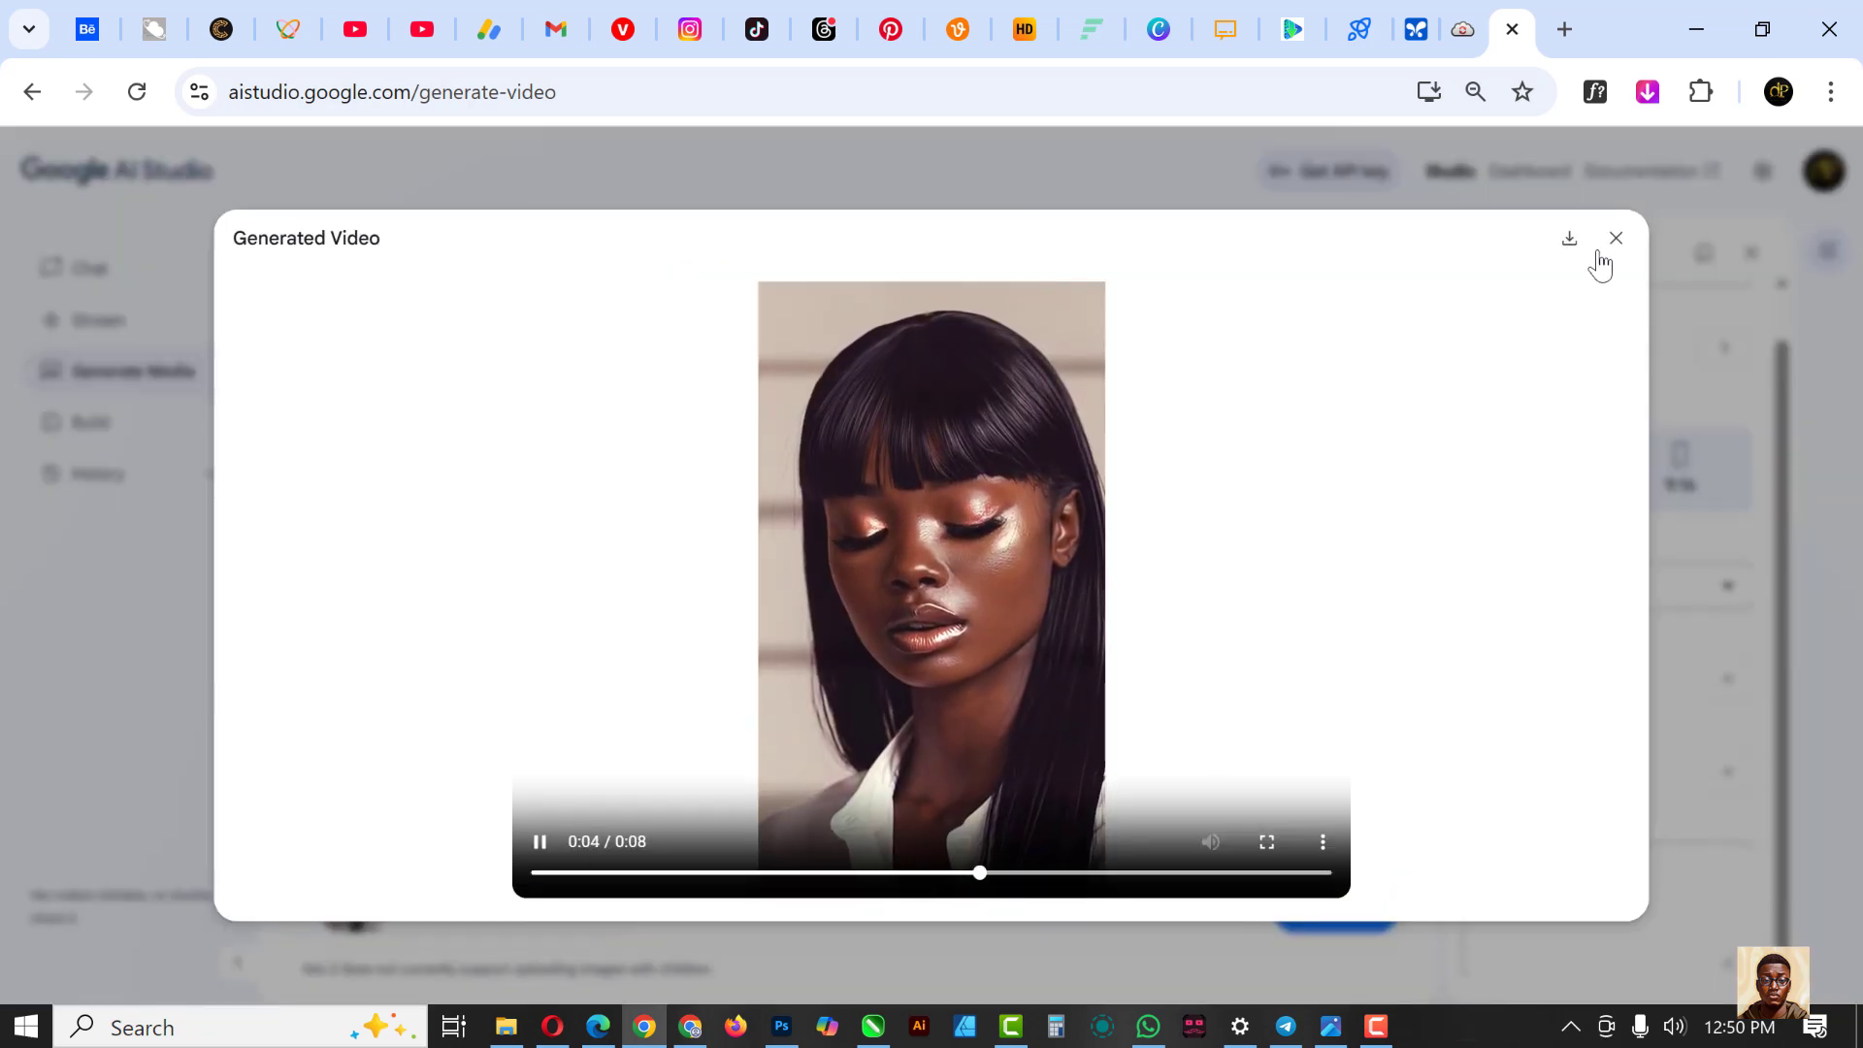
pyautogui.click(1616, 238)
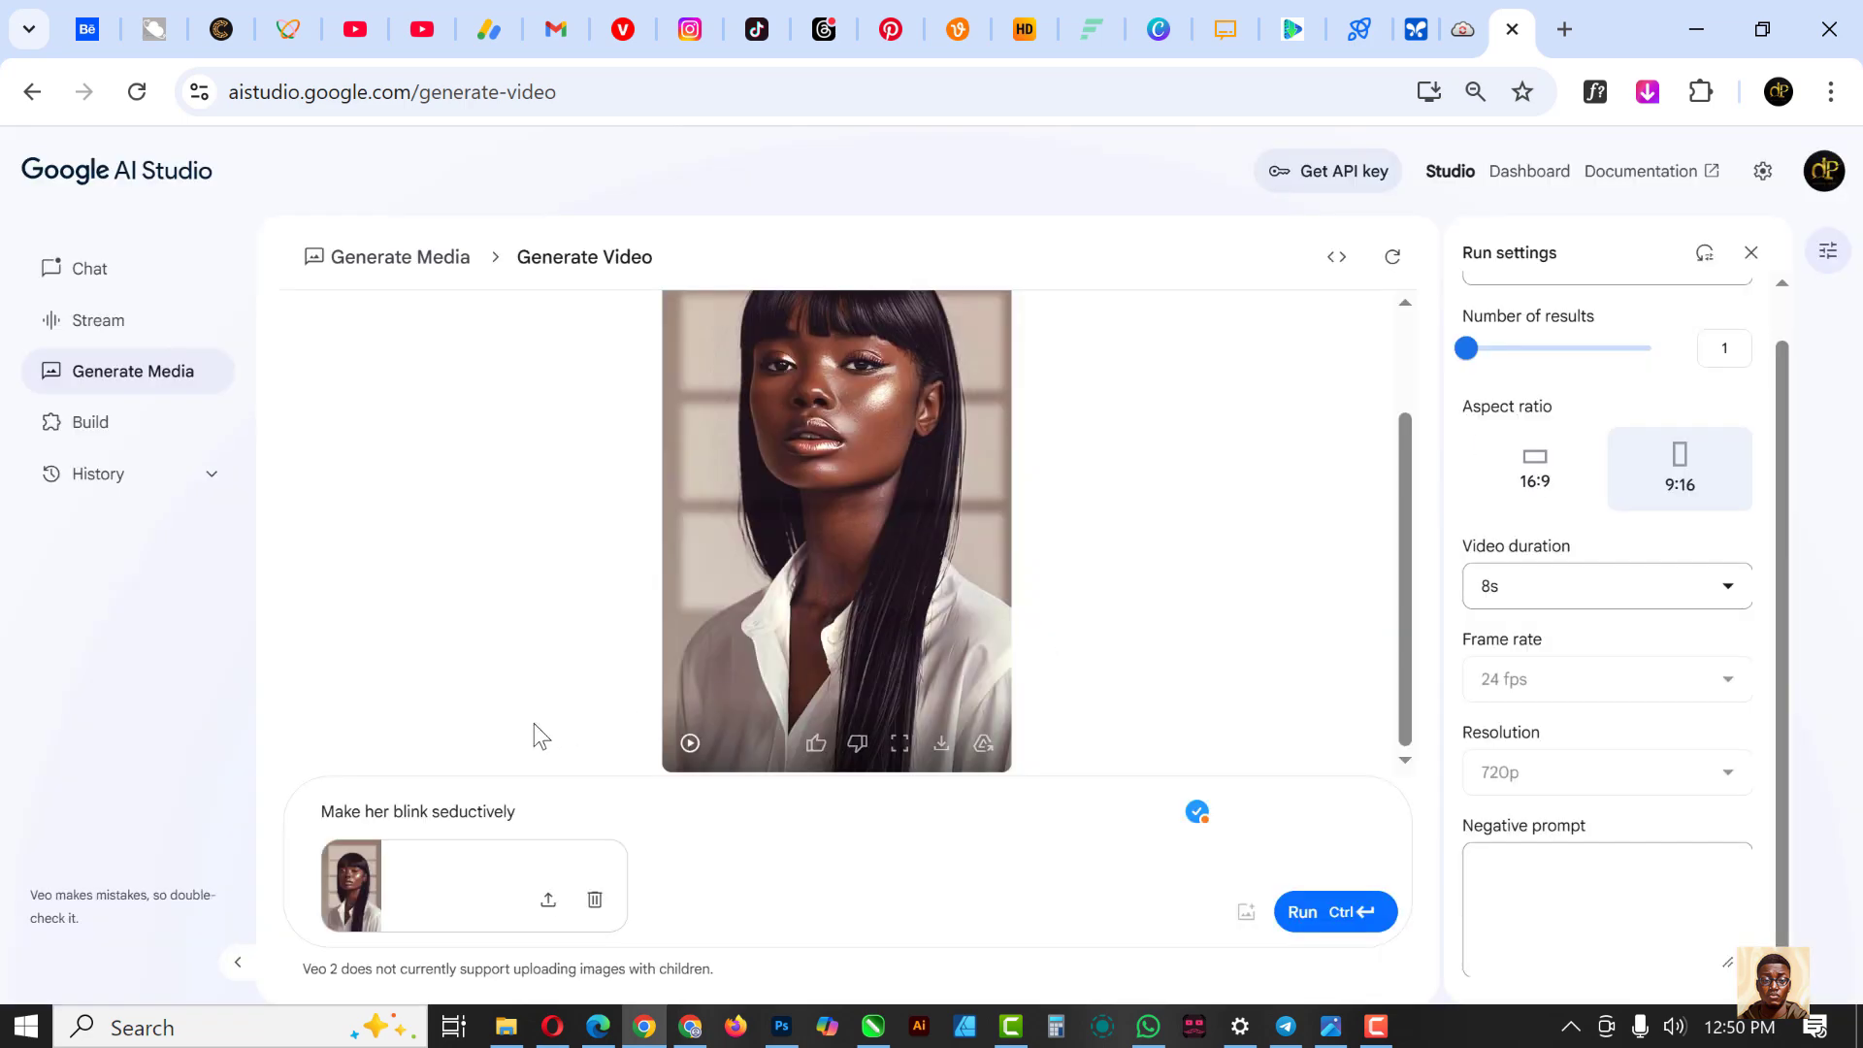